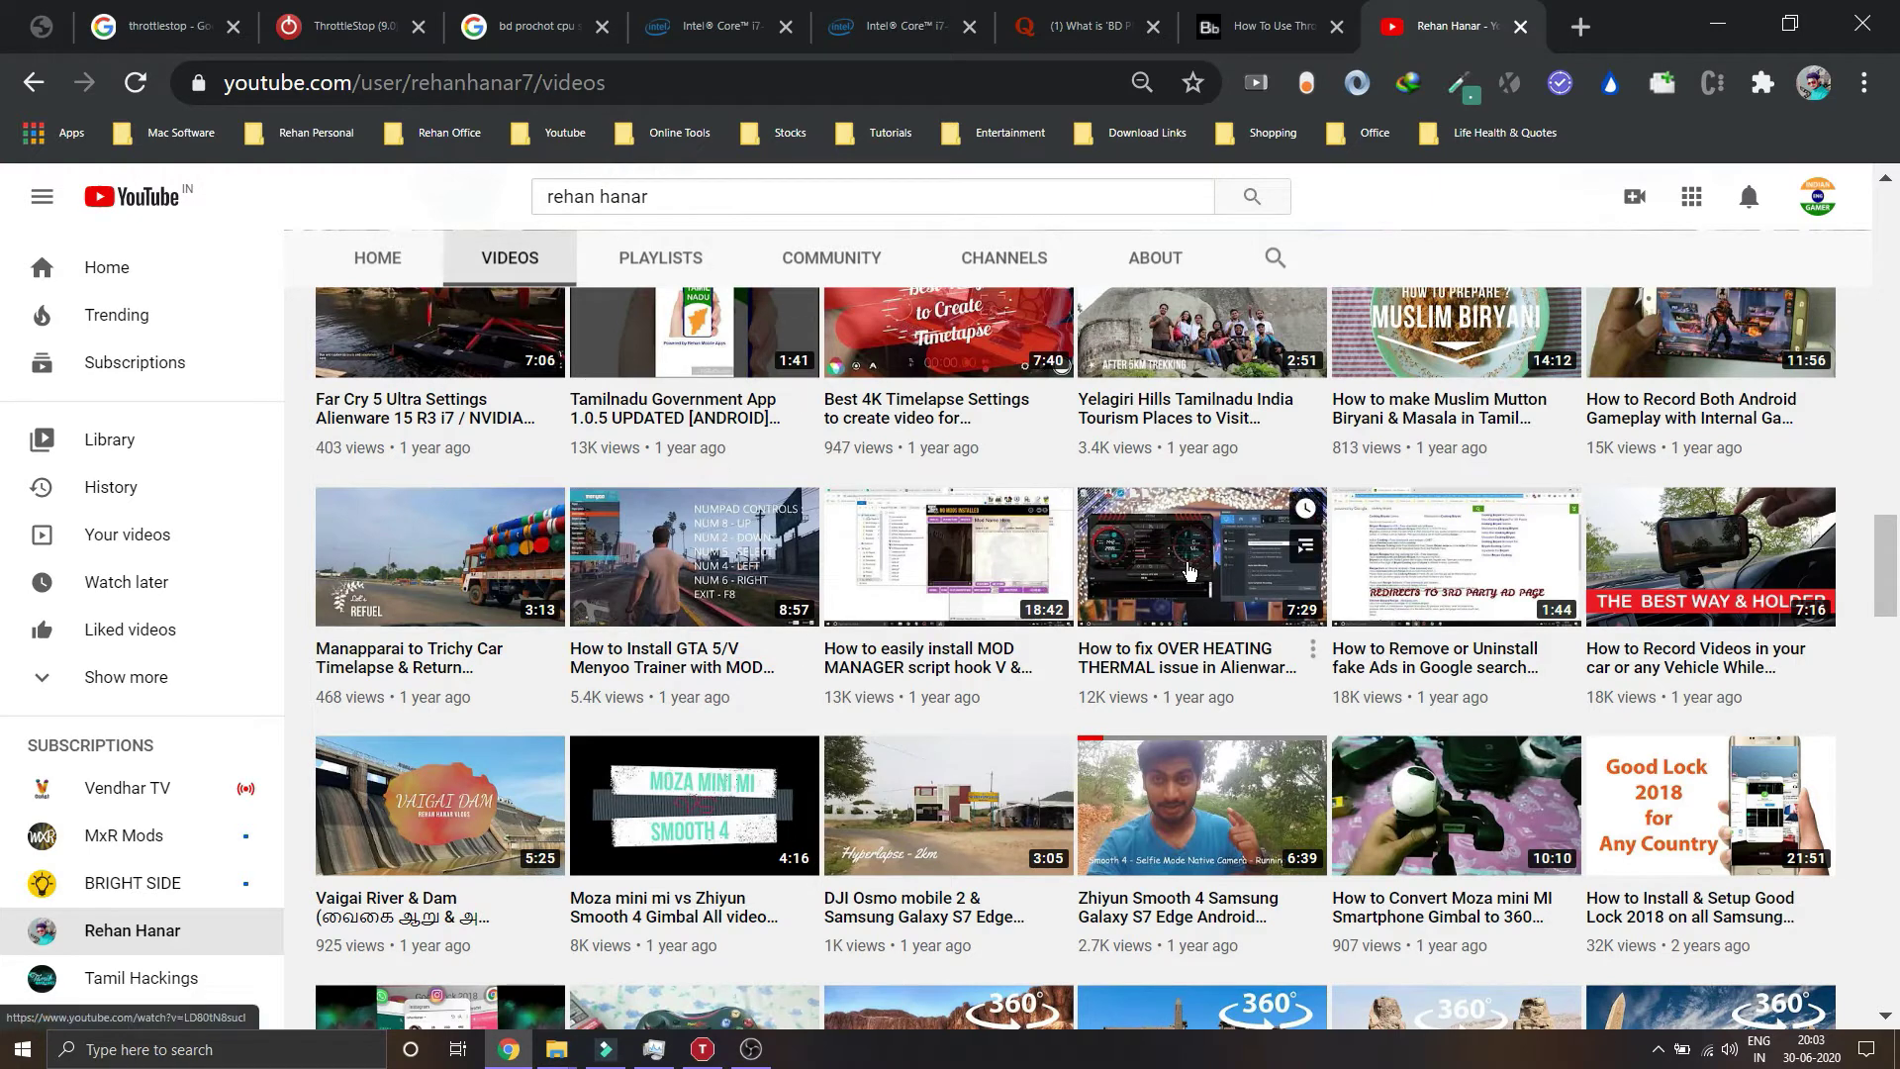
Open the laptop overheating fix video in a new tab and expand its description.
middle_click(1196, 648)
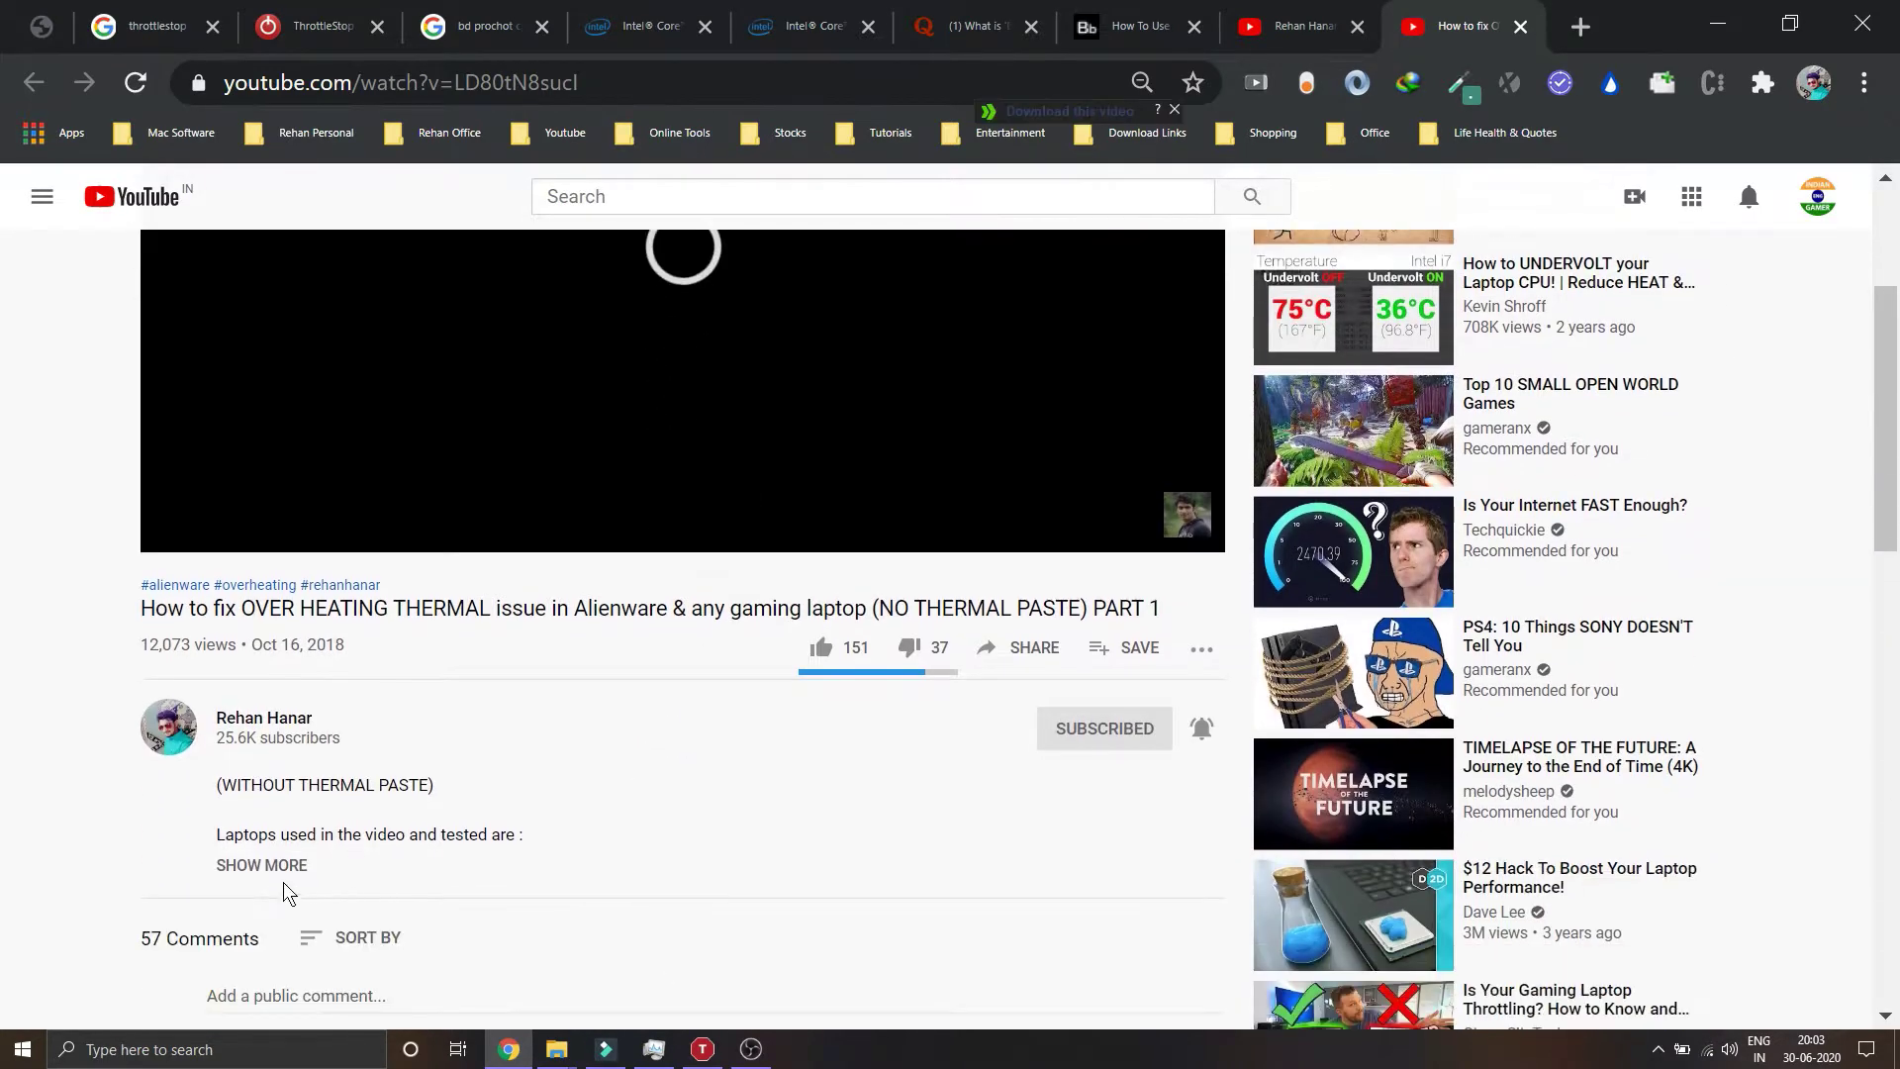
left_click(277, 864)
scroll(331, 853, "down", 2)
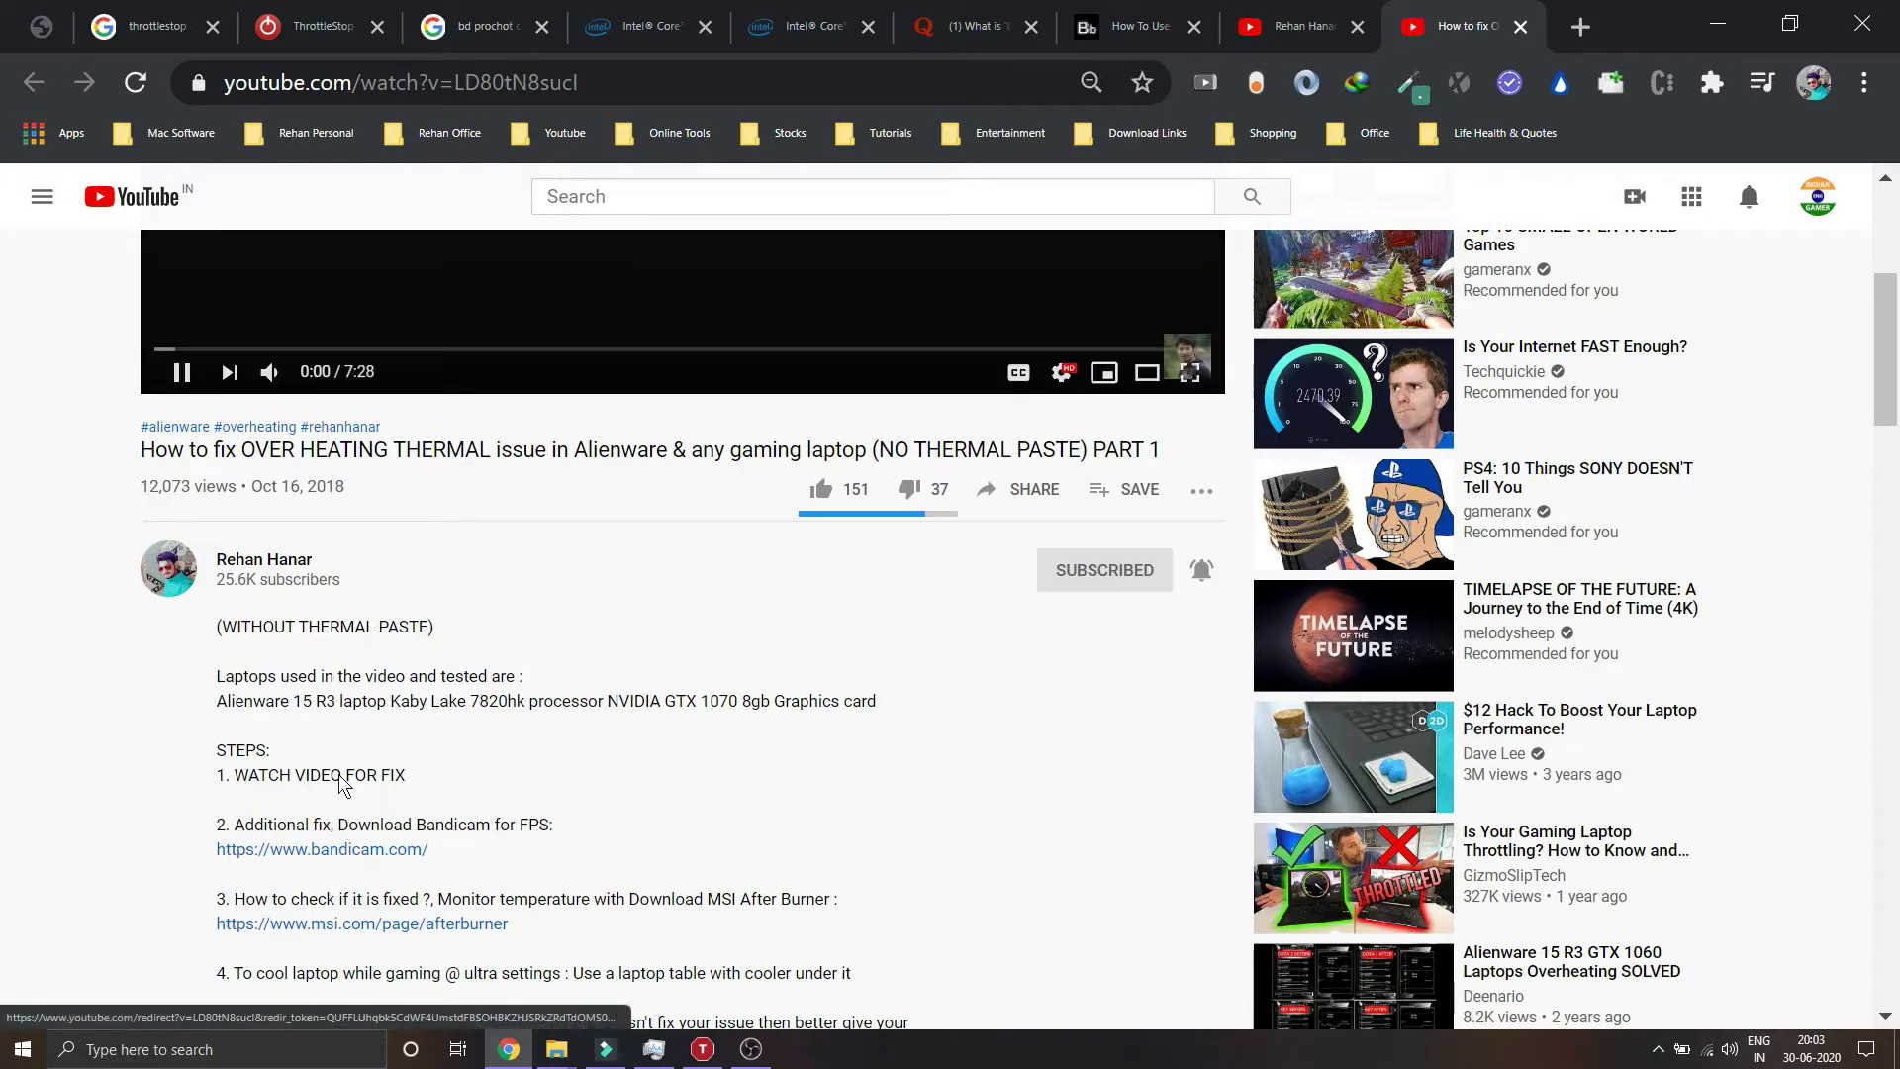
Highlight the title and view-count lines, then skip the video ahead to about 2:15.
double_click(1117, 451)
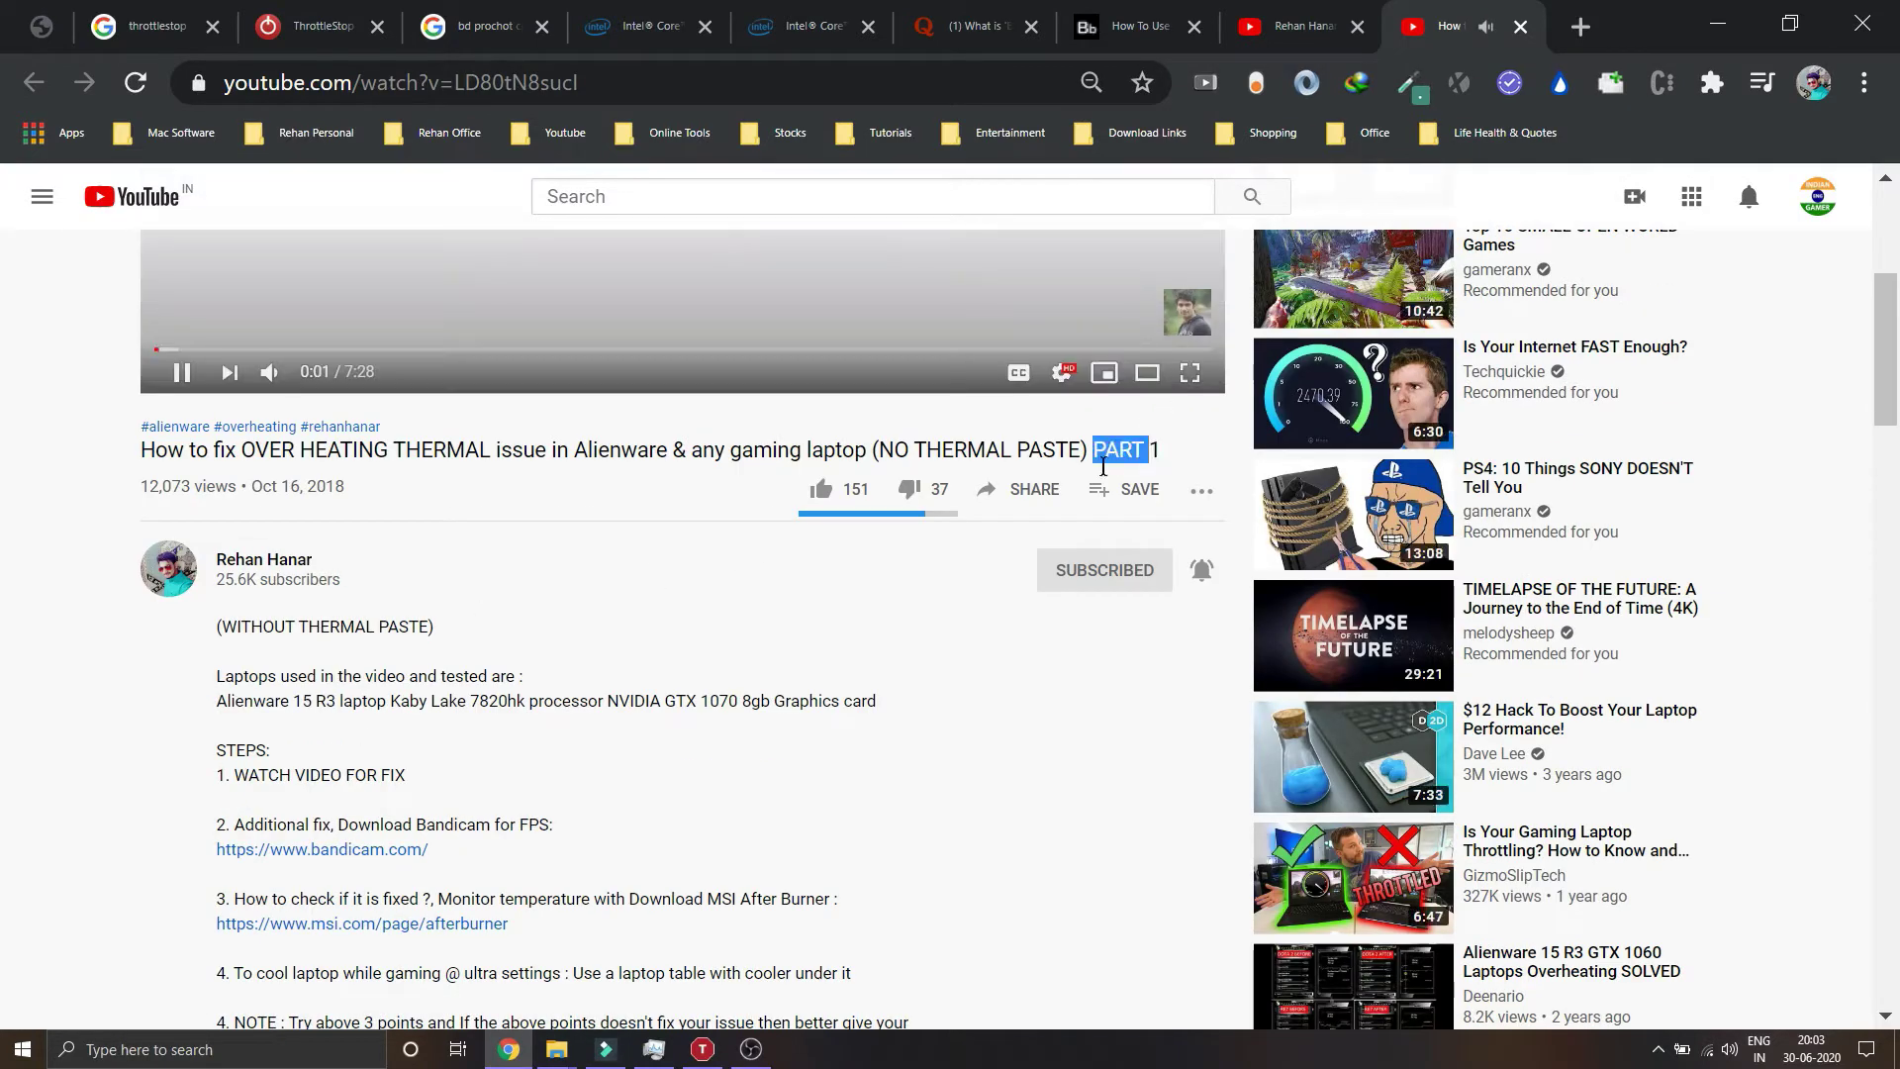
triple_click(282, 484)
left_click(644, 767)
scroll(655, 826, "up", 6)
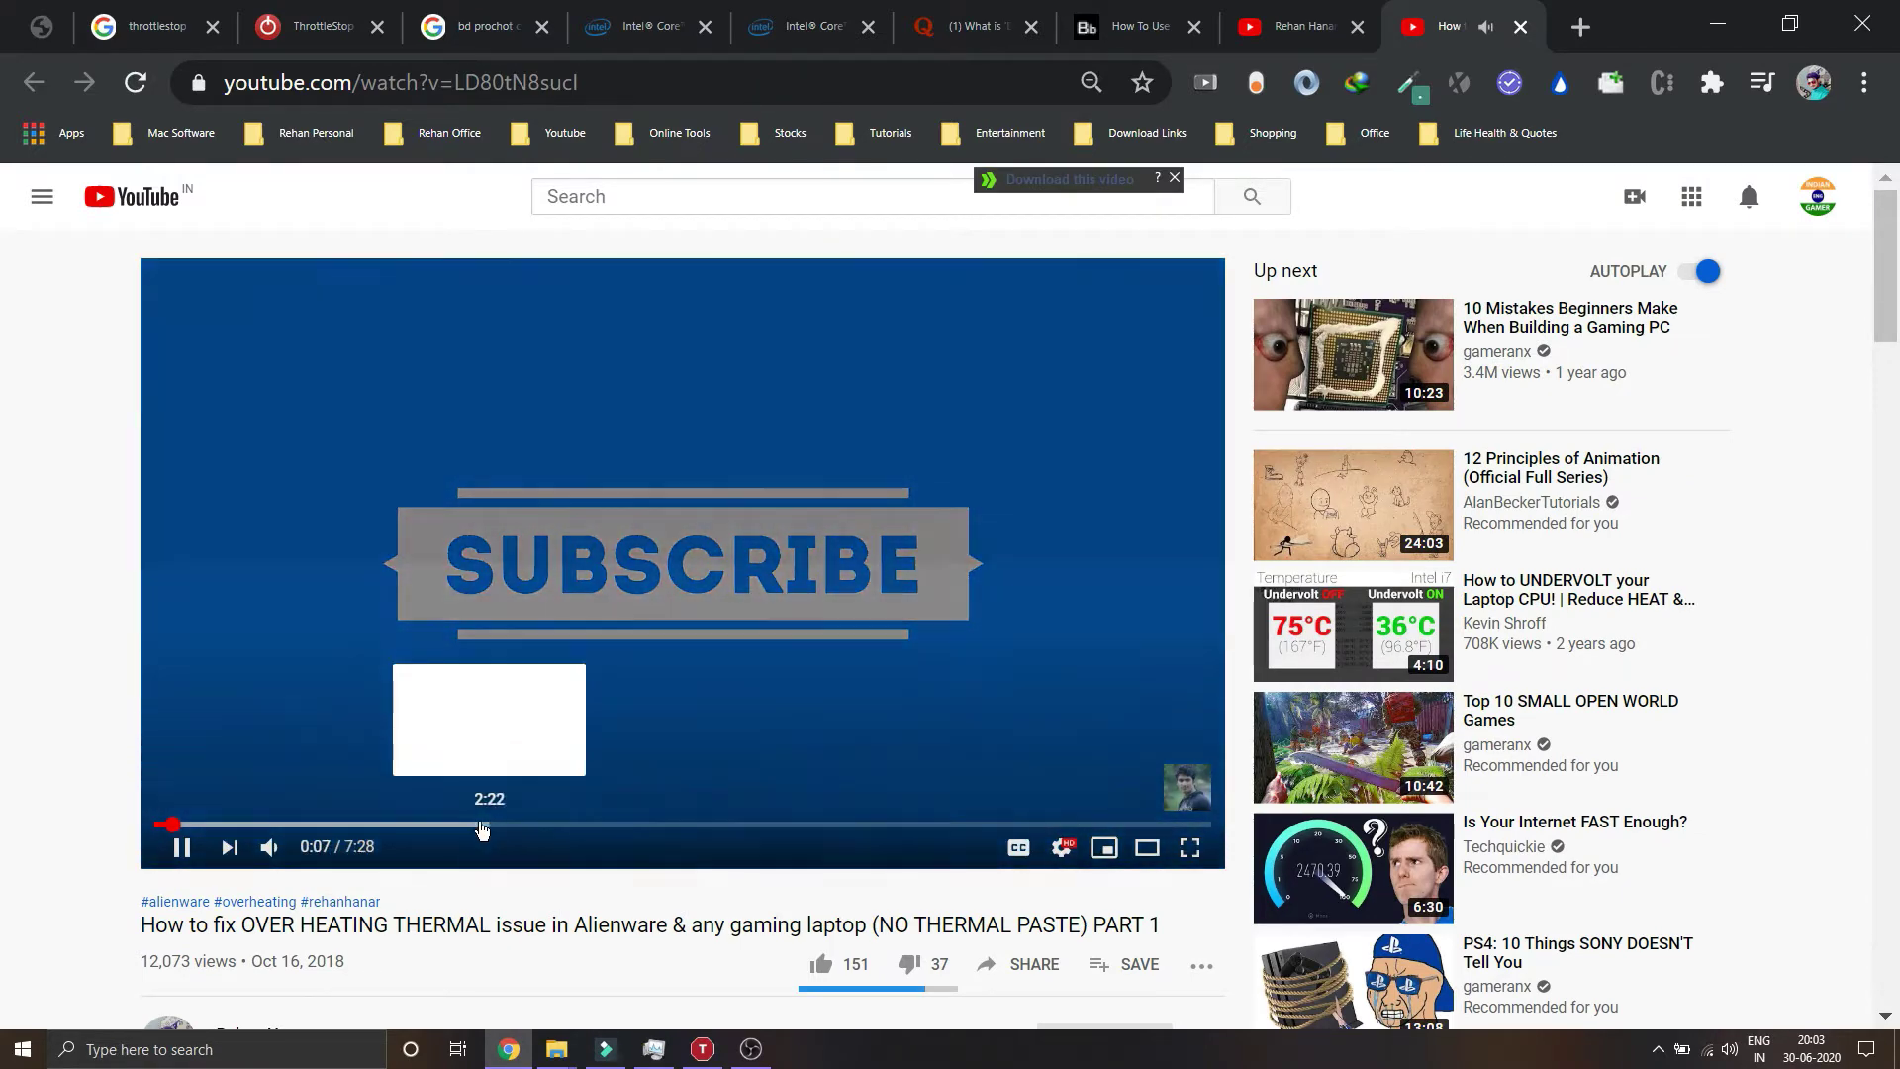
left_click(474, 825)
scroll(577, 871, "down", 5)
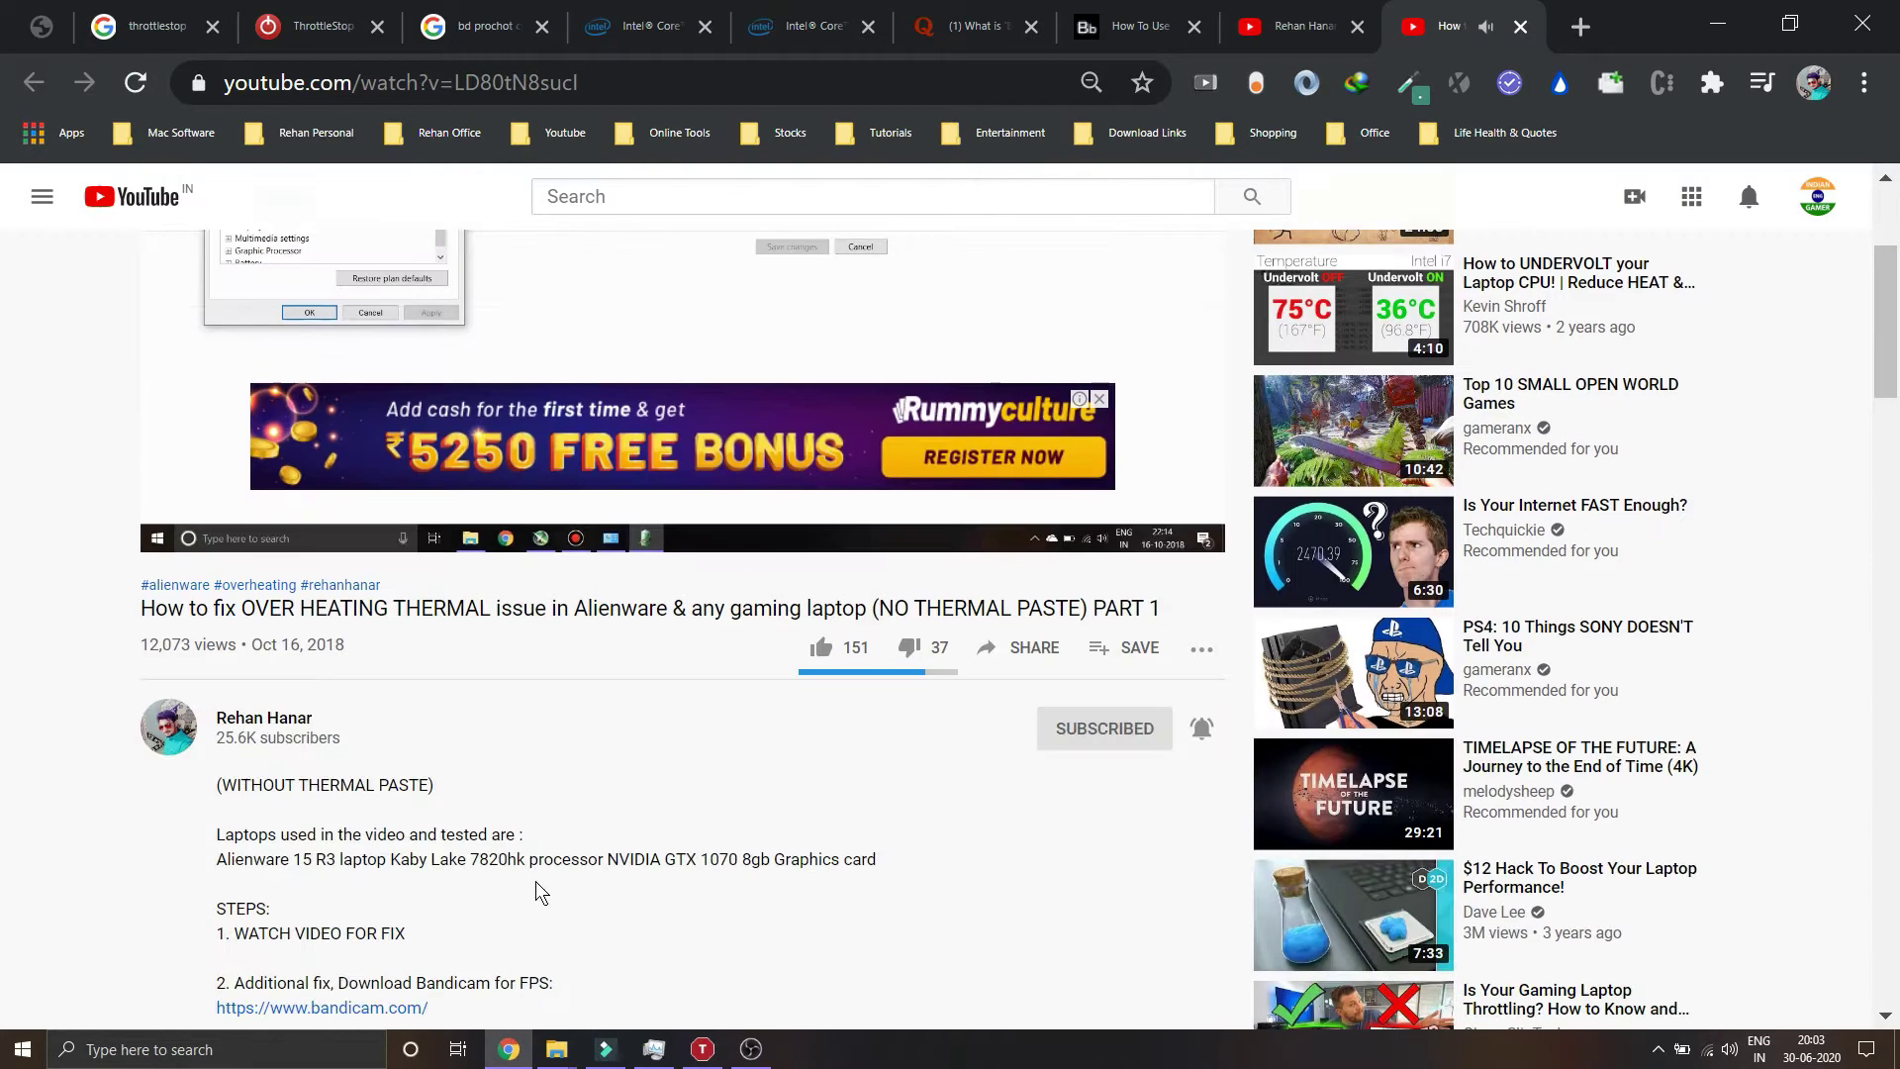
scroll(442, 846, "down", 3)
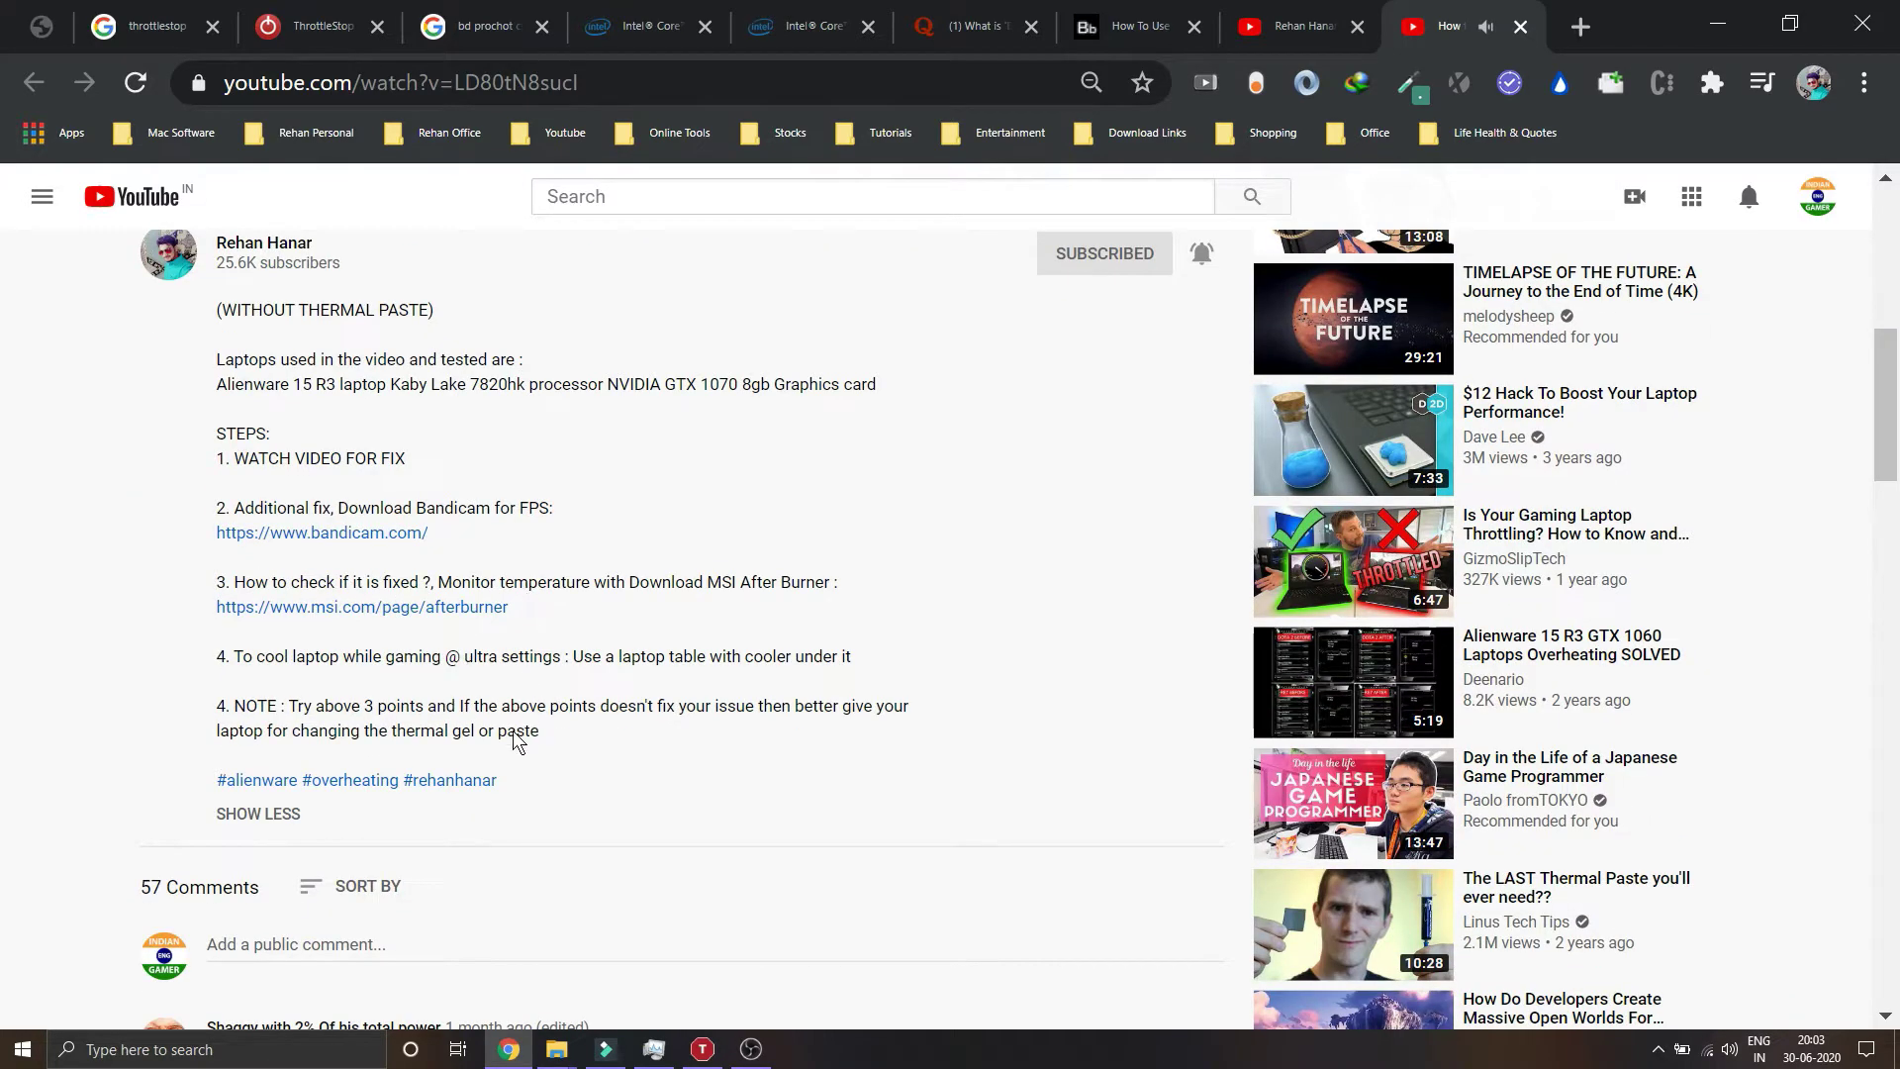
scroll(442, 907, "down", 5)
scroll(443, 908, "up", 10)
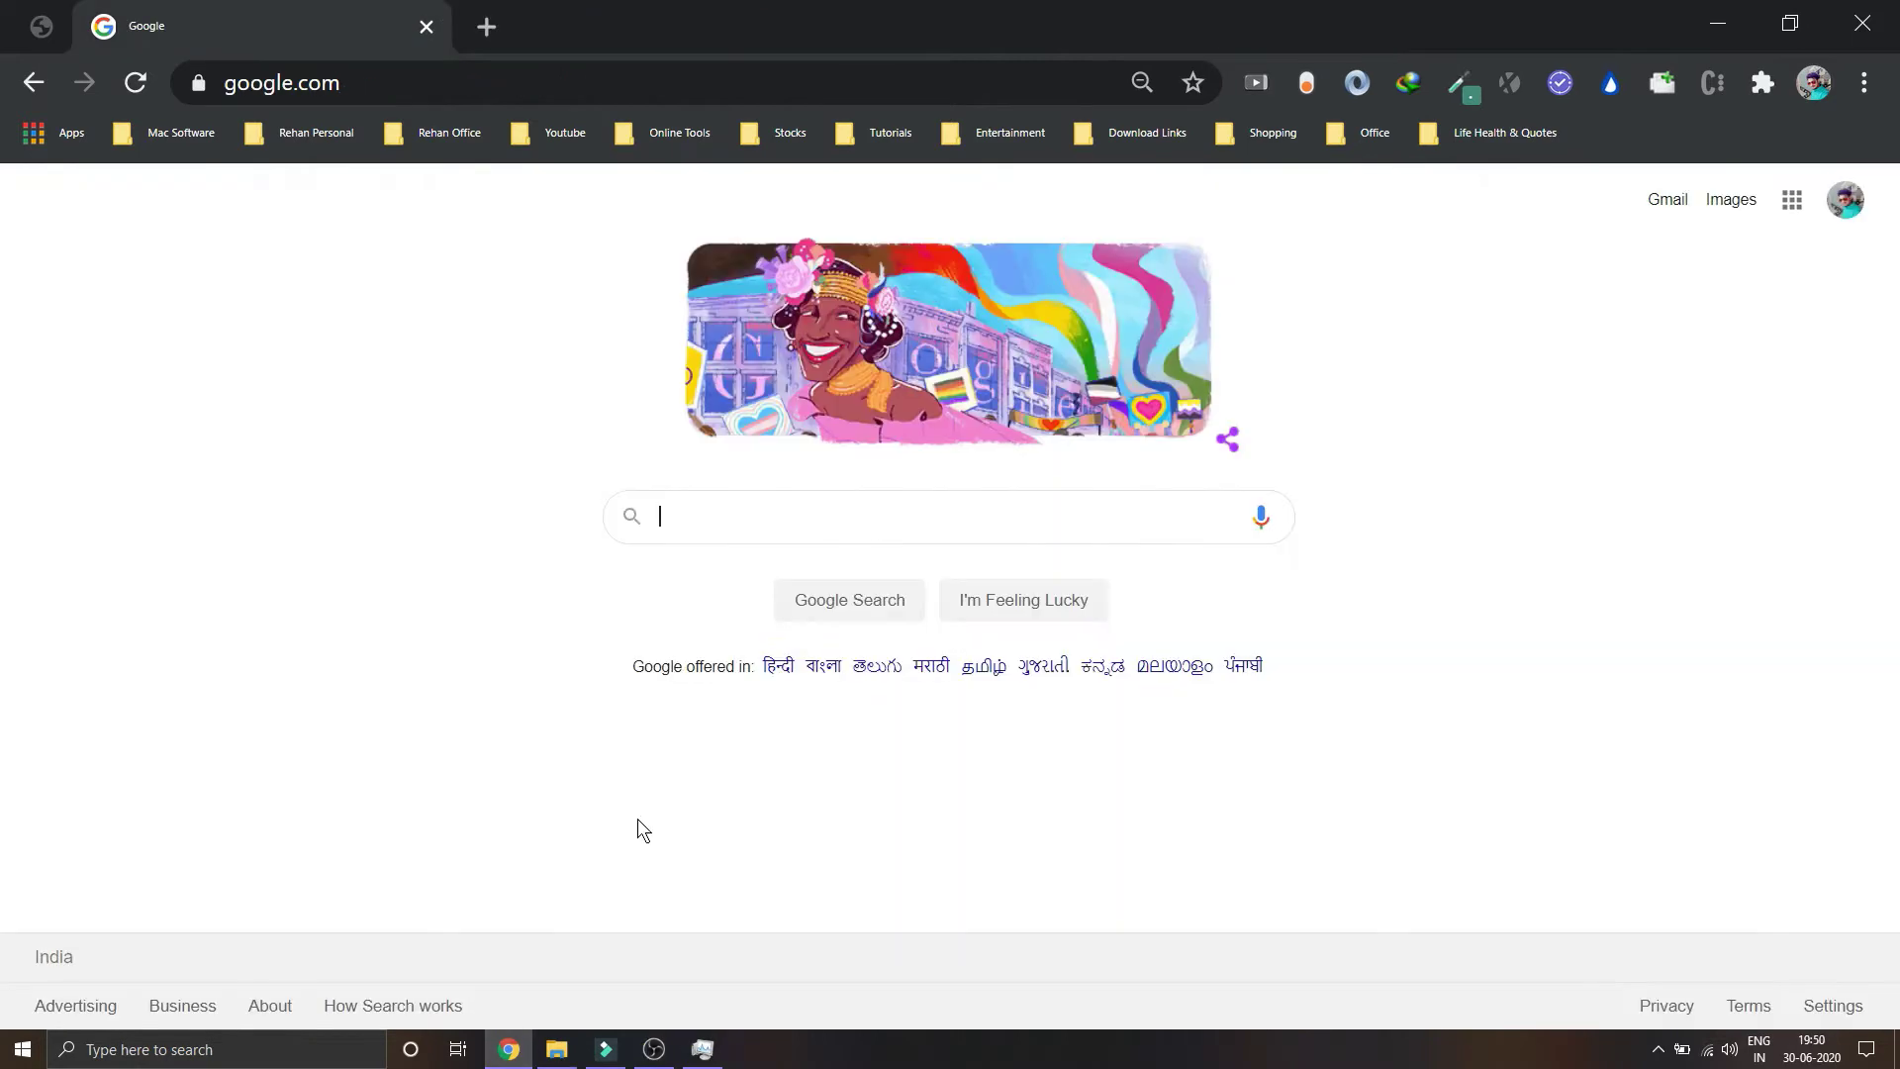
Search Google for throttlestop from history and open the TechPowerUp download result.
left_click(871, 510)
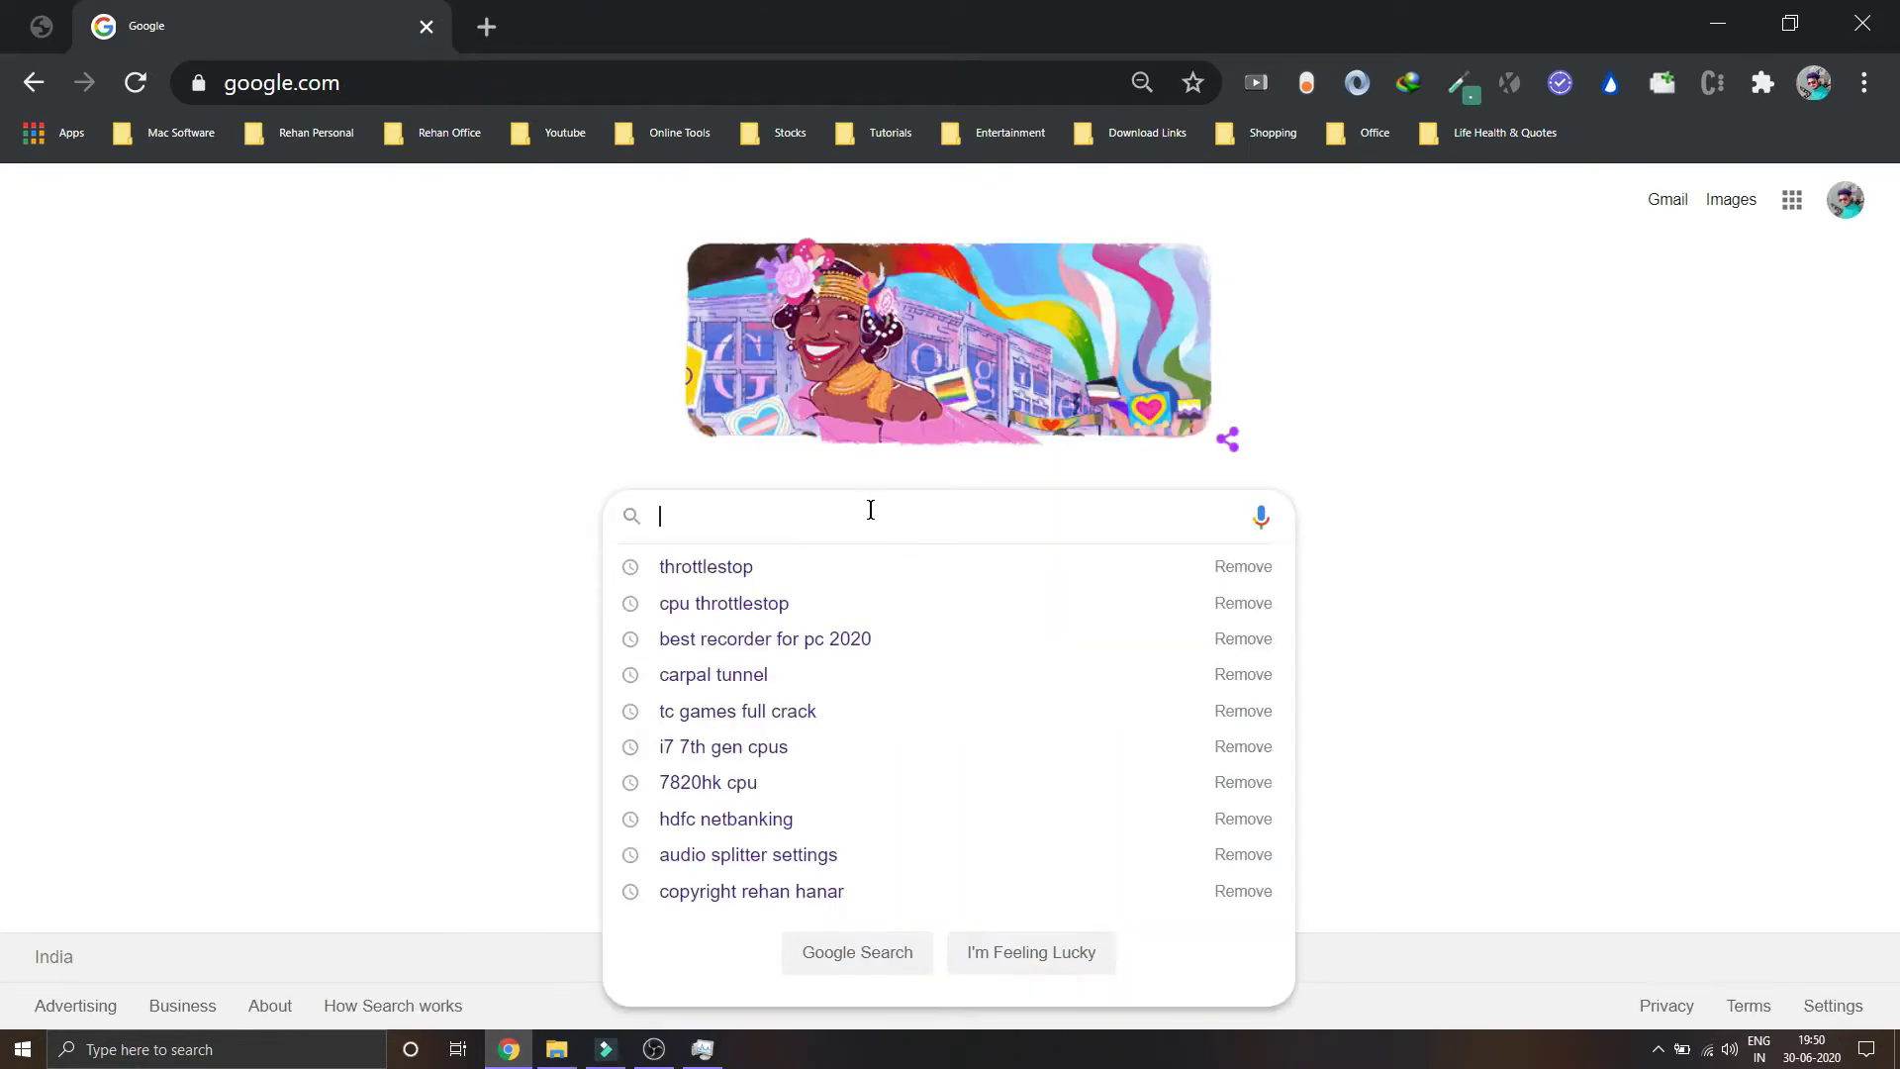
left_click(876, 567)
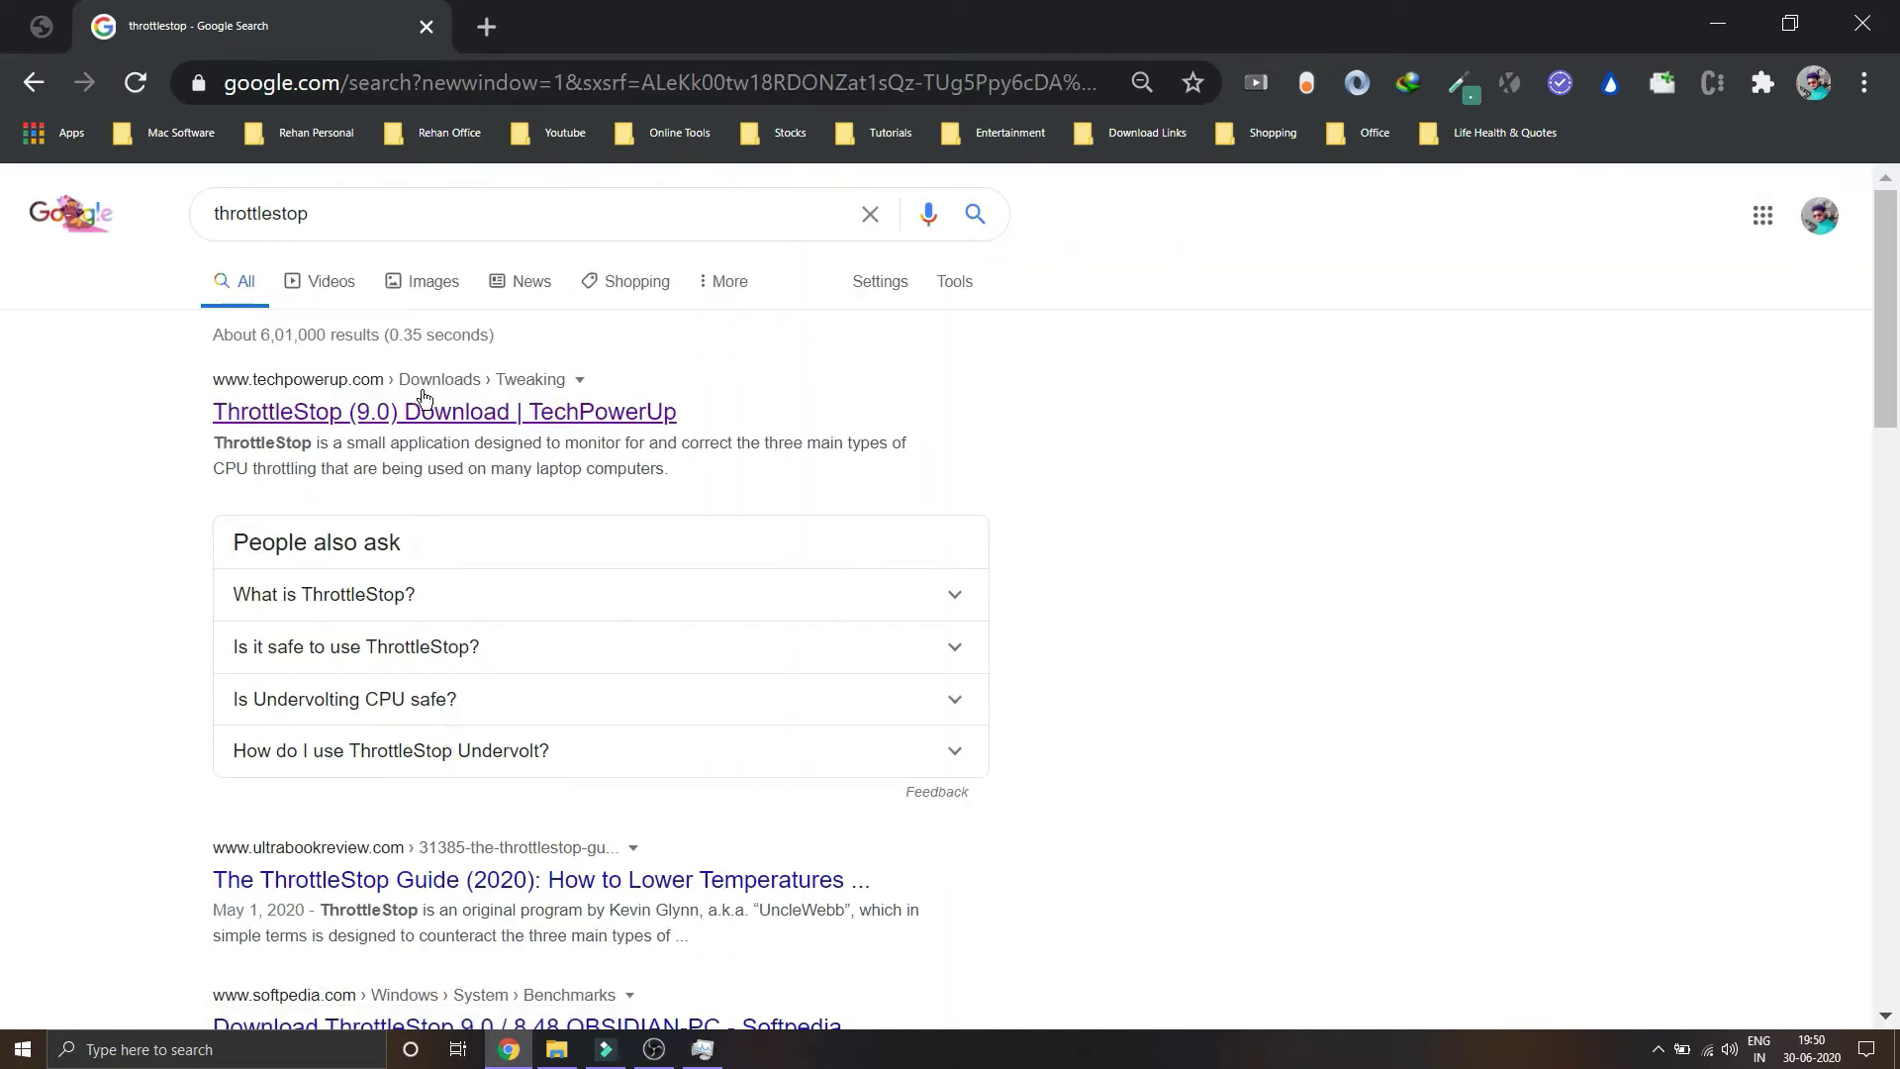
left_click(429, 413)
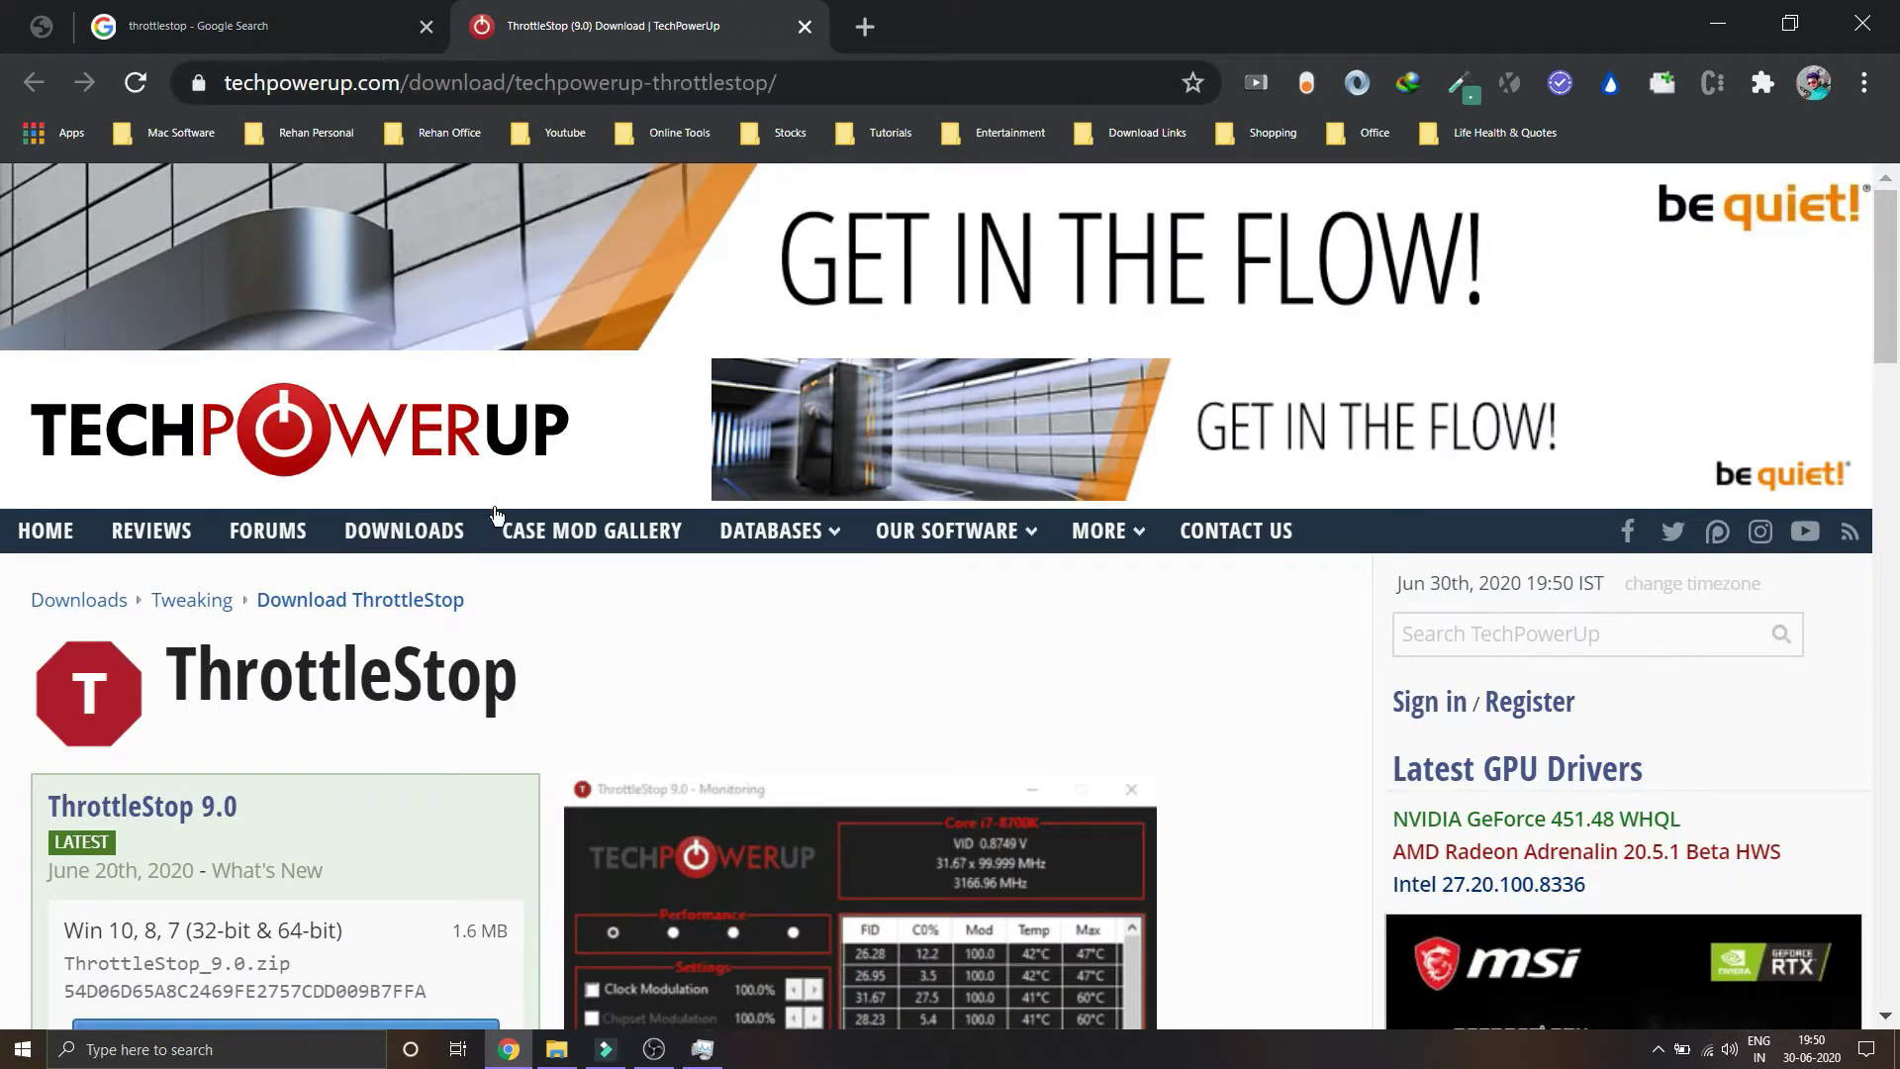
Browse the ThrottleStop 9.0 download page, then bring up the Start menu tiles.
scroll(496, 518, "down", 5)
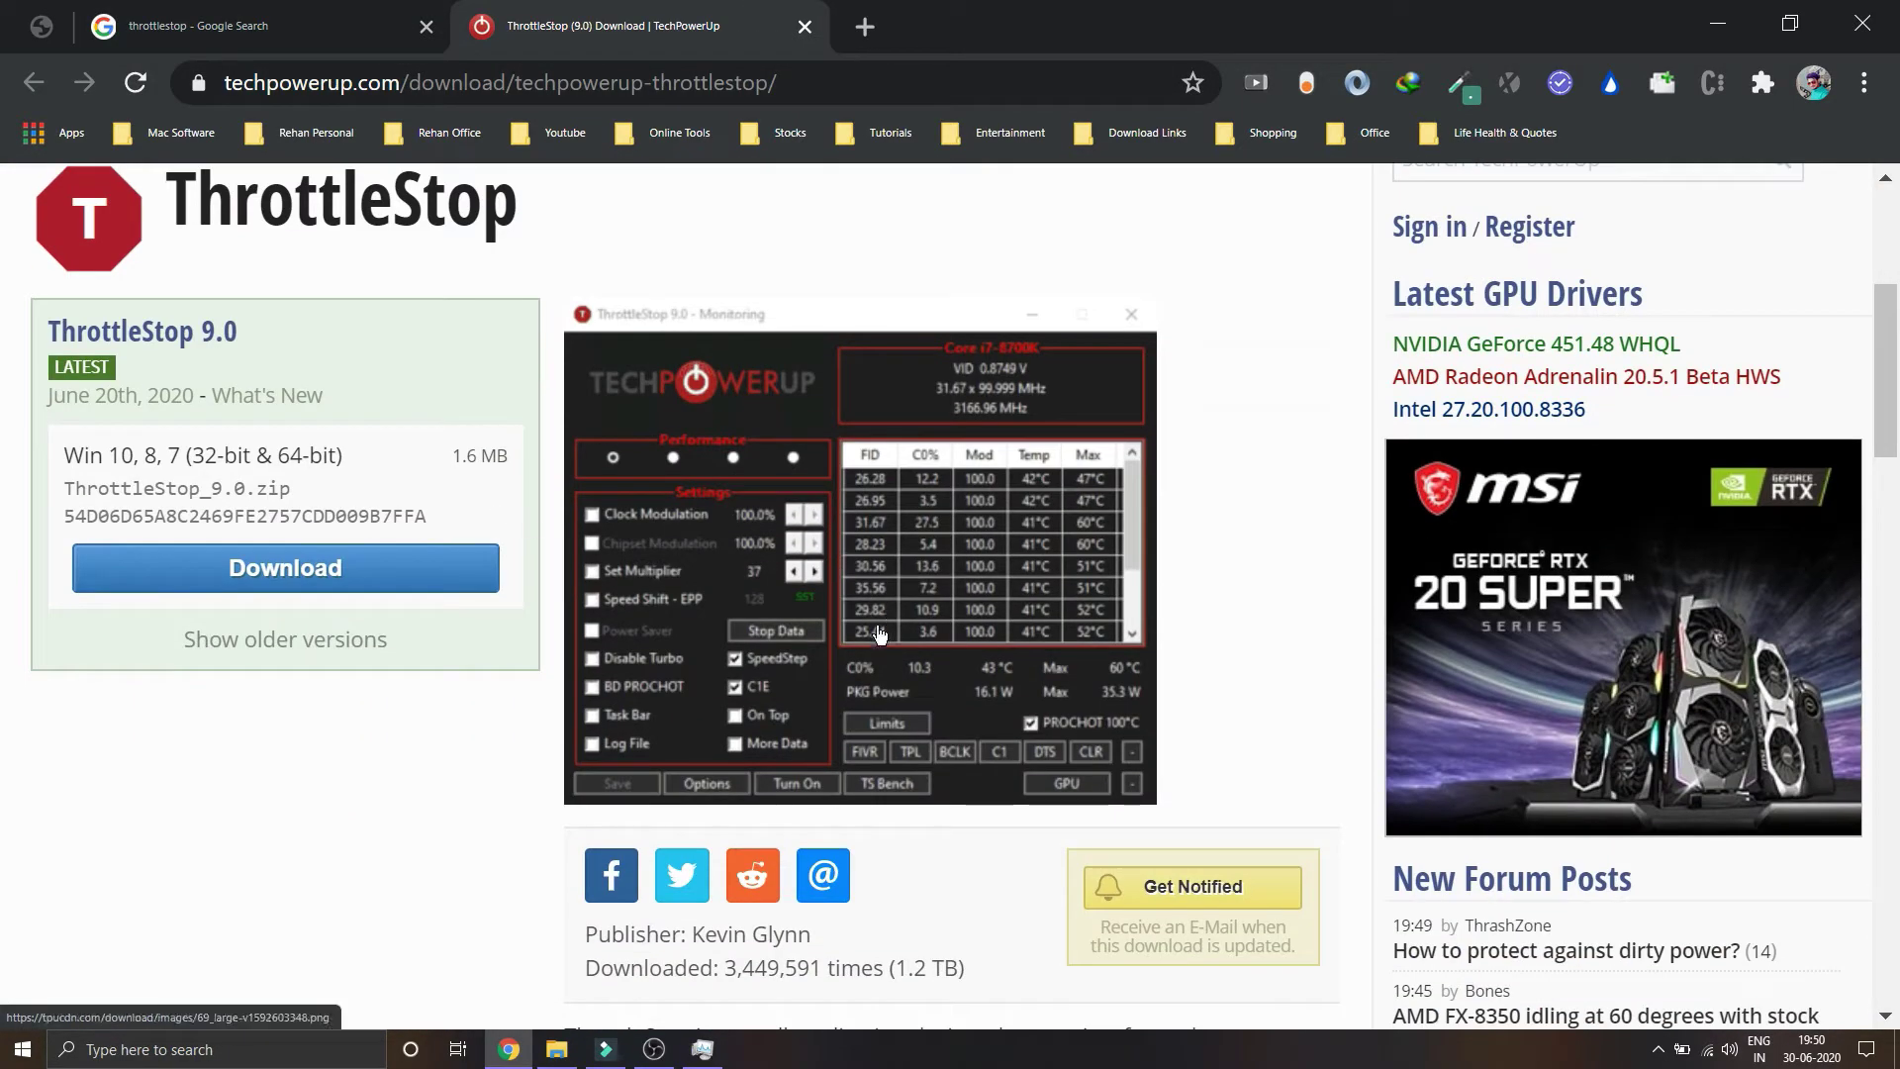
scroll(870, 682, "down", 15)
scroll(876, 691, "up", 9)
scroll(875, 692, "up", 10)
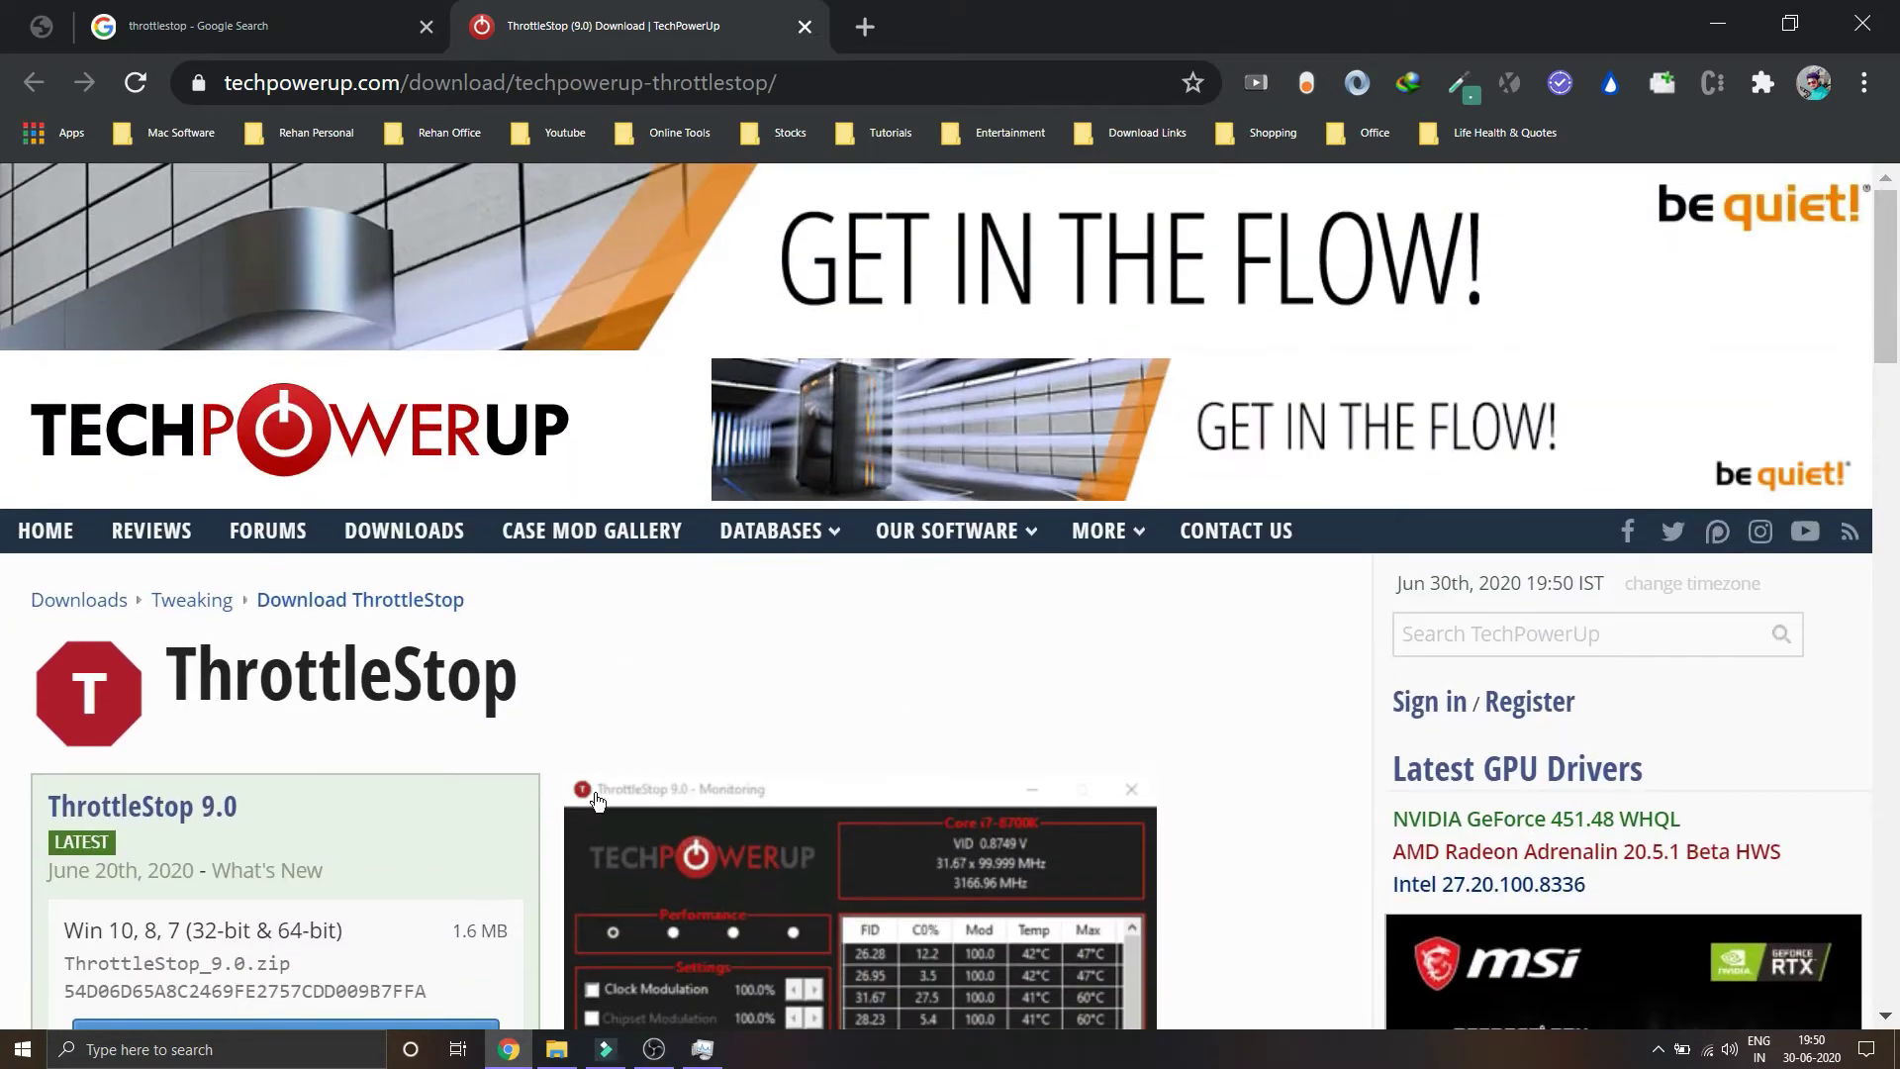
key("super")
scroll(763, 712, "down", 2)
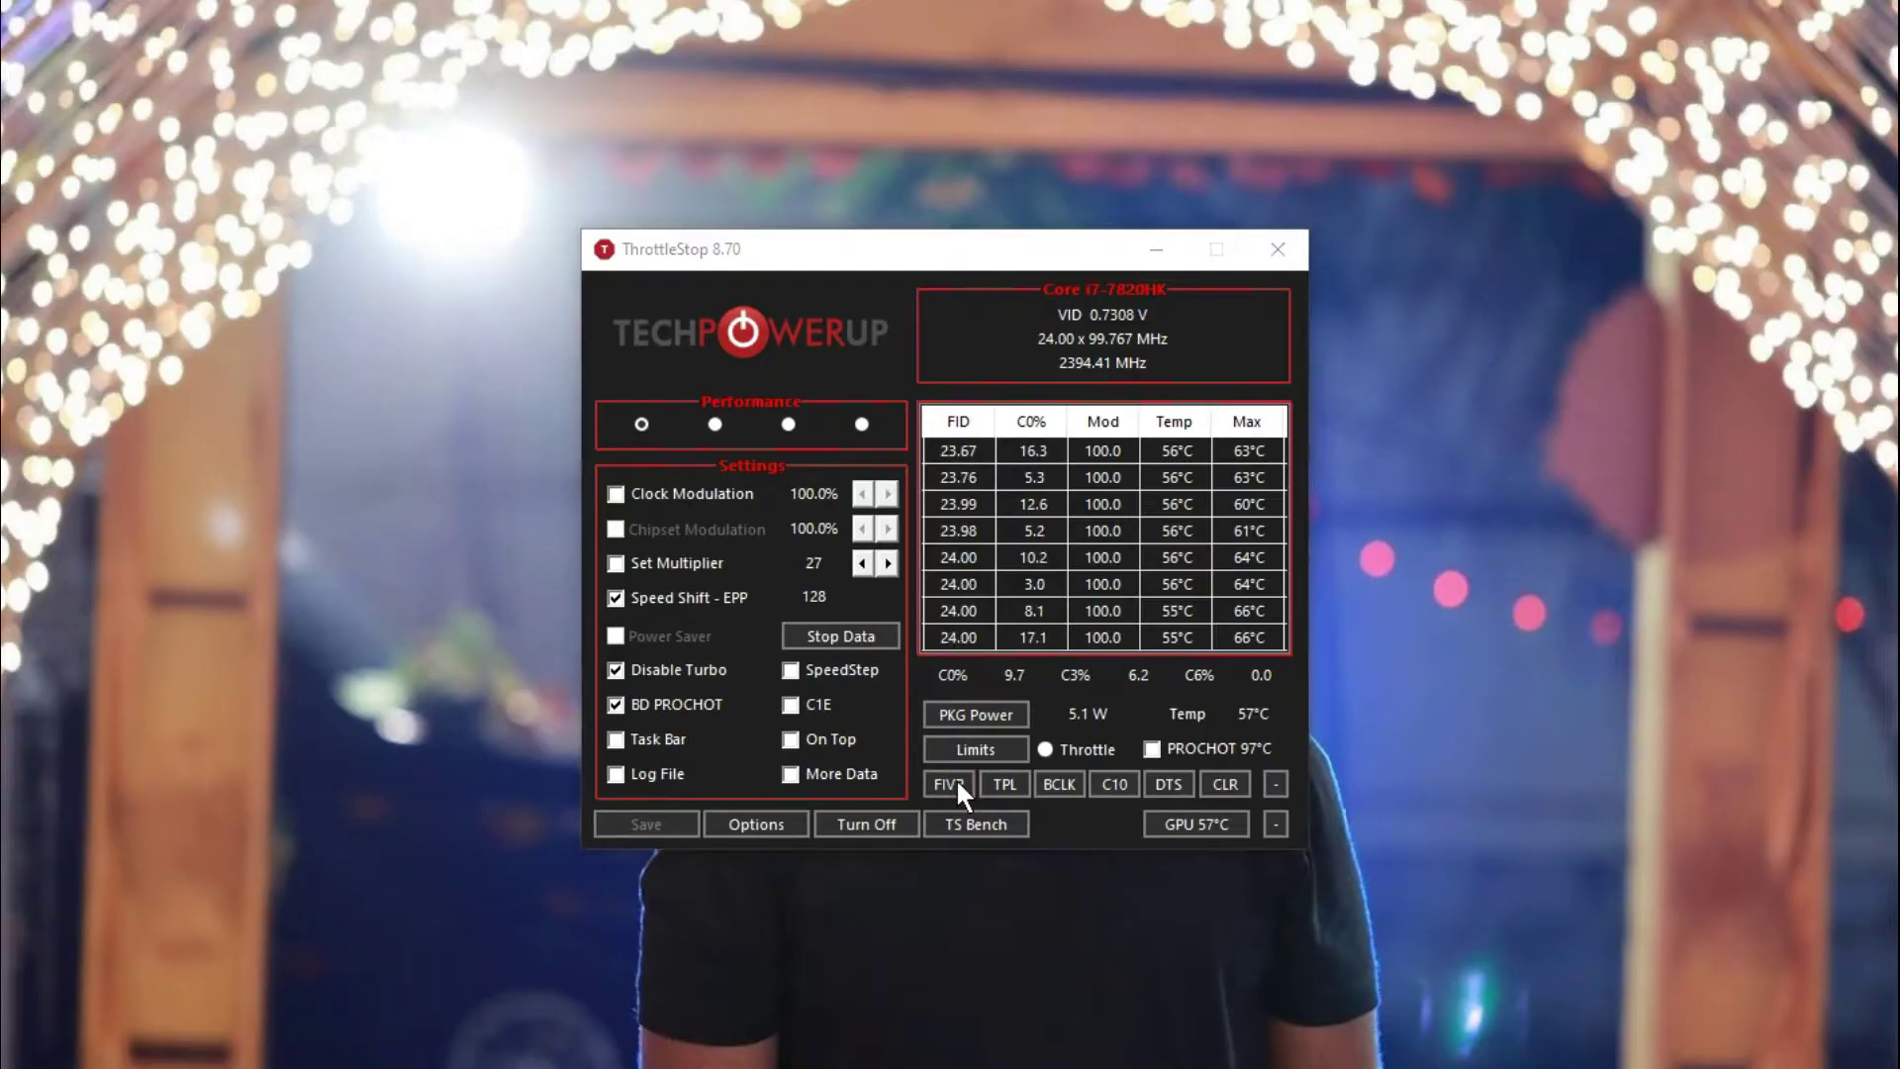
Open Turbo FIVR Control to view the CPU Core offset voltage and IccMax settings.
left_click(948, 783)
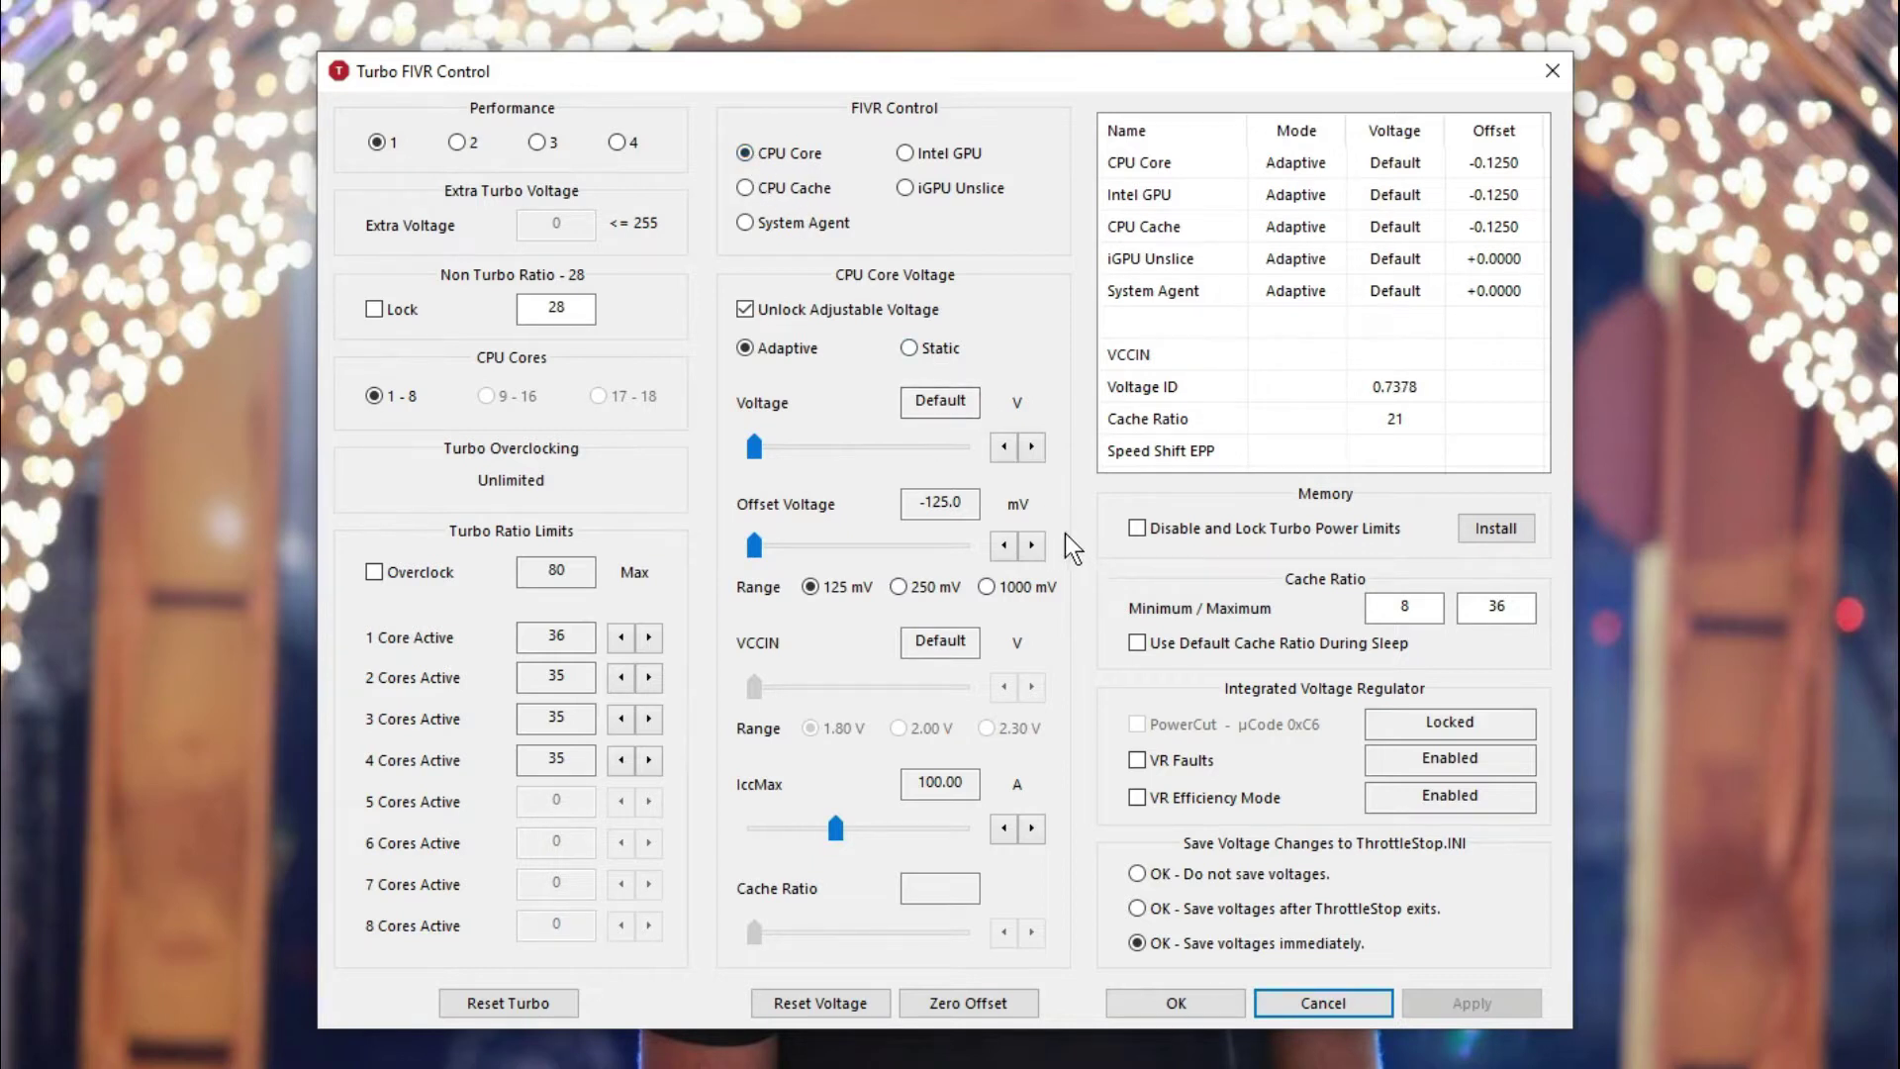
Reset and unlock CPU Core voltage, set a -125.0 mV offset, and apply it without saving voltages.
left_click(748, 156)
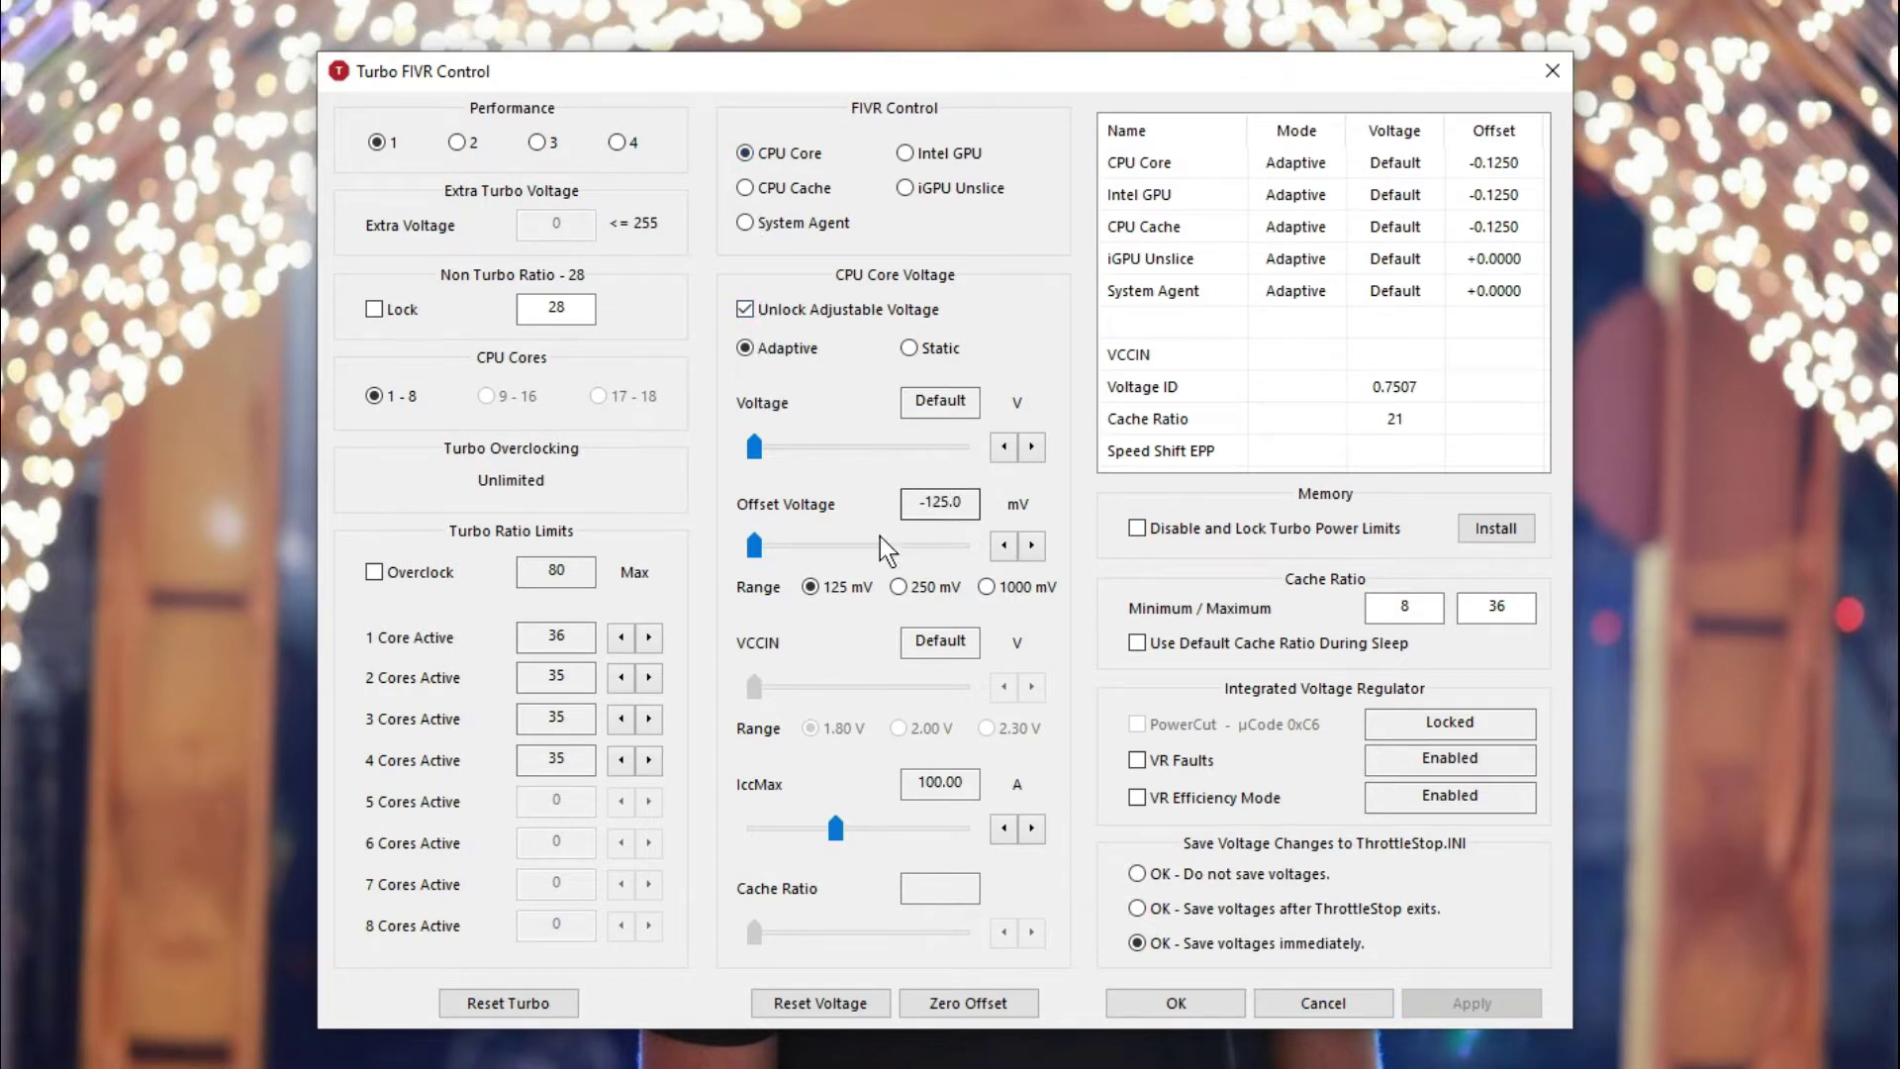
left_click(820, 584)
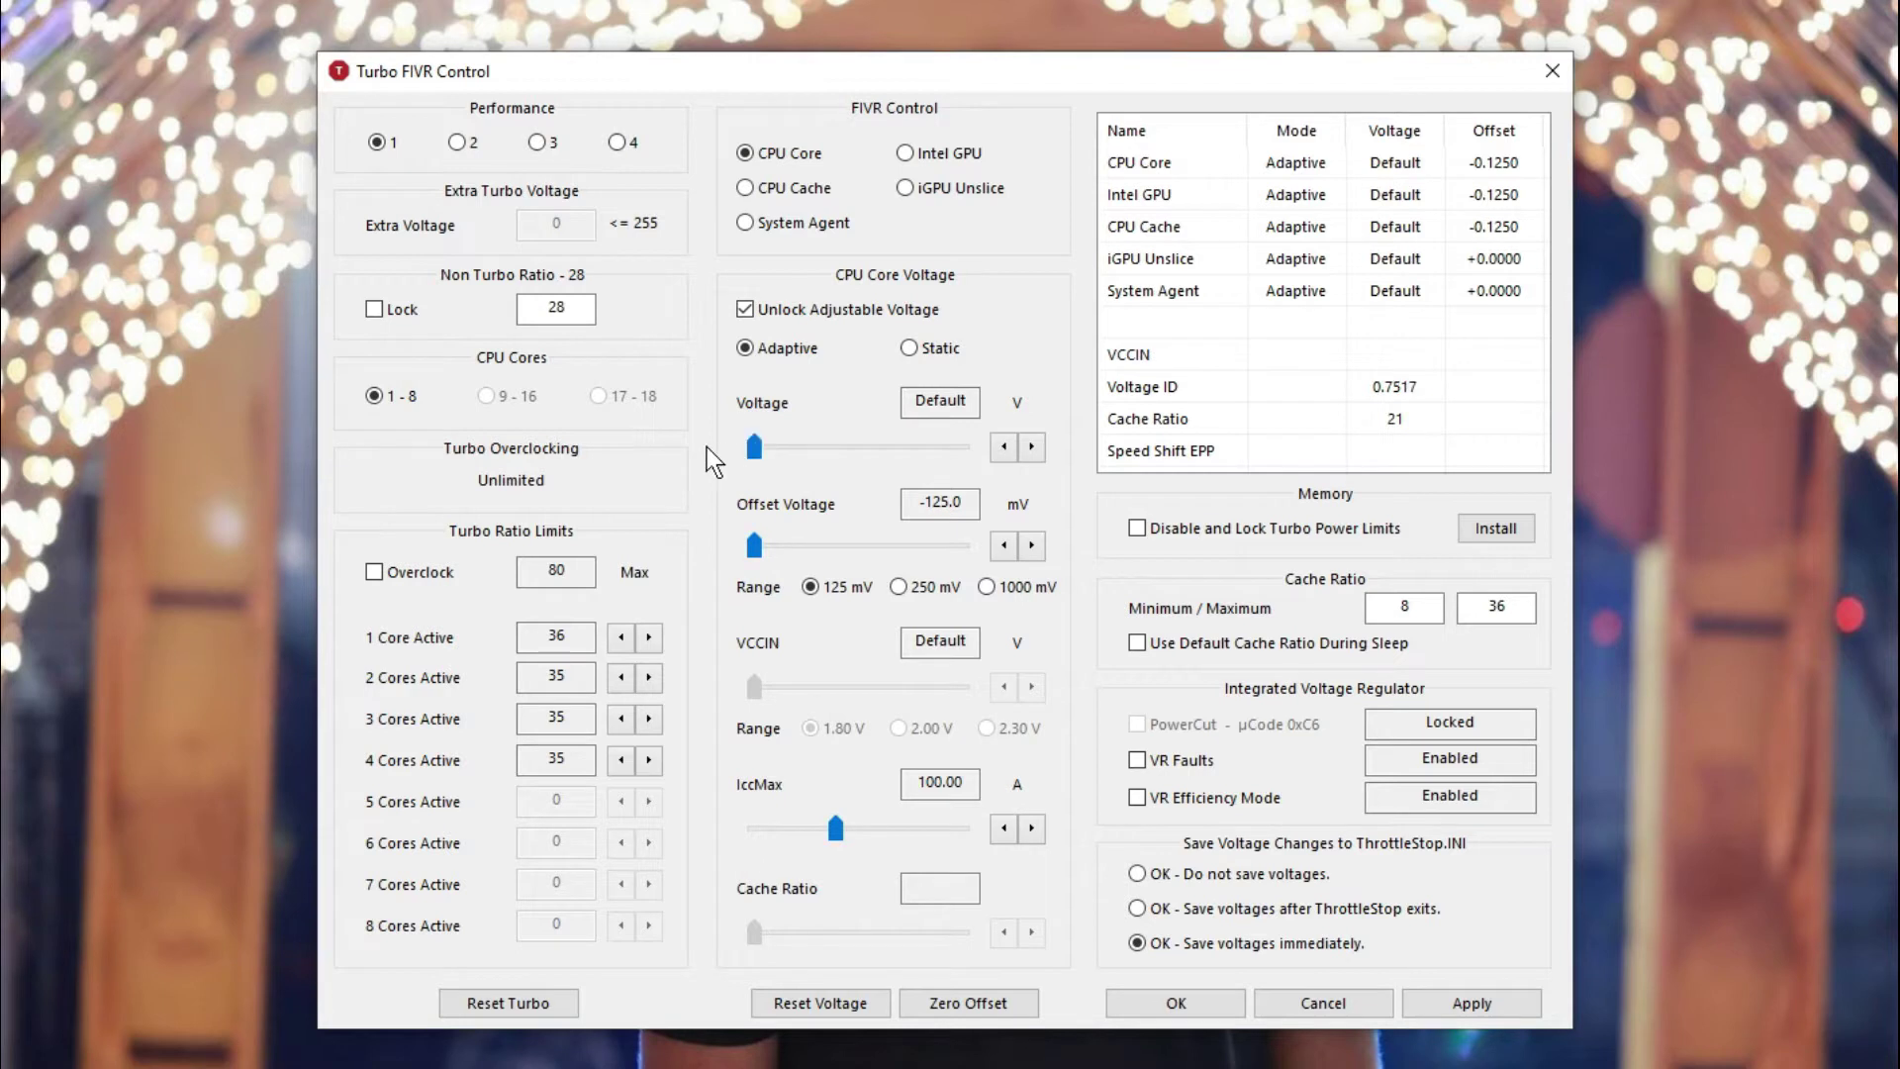
left_click(837, 1005)
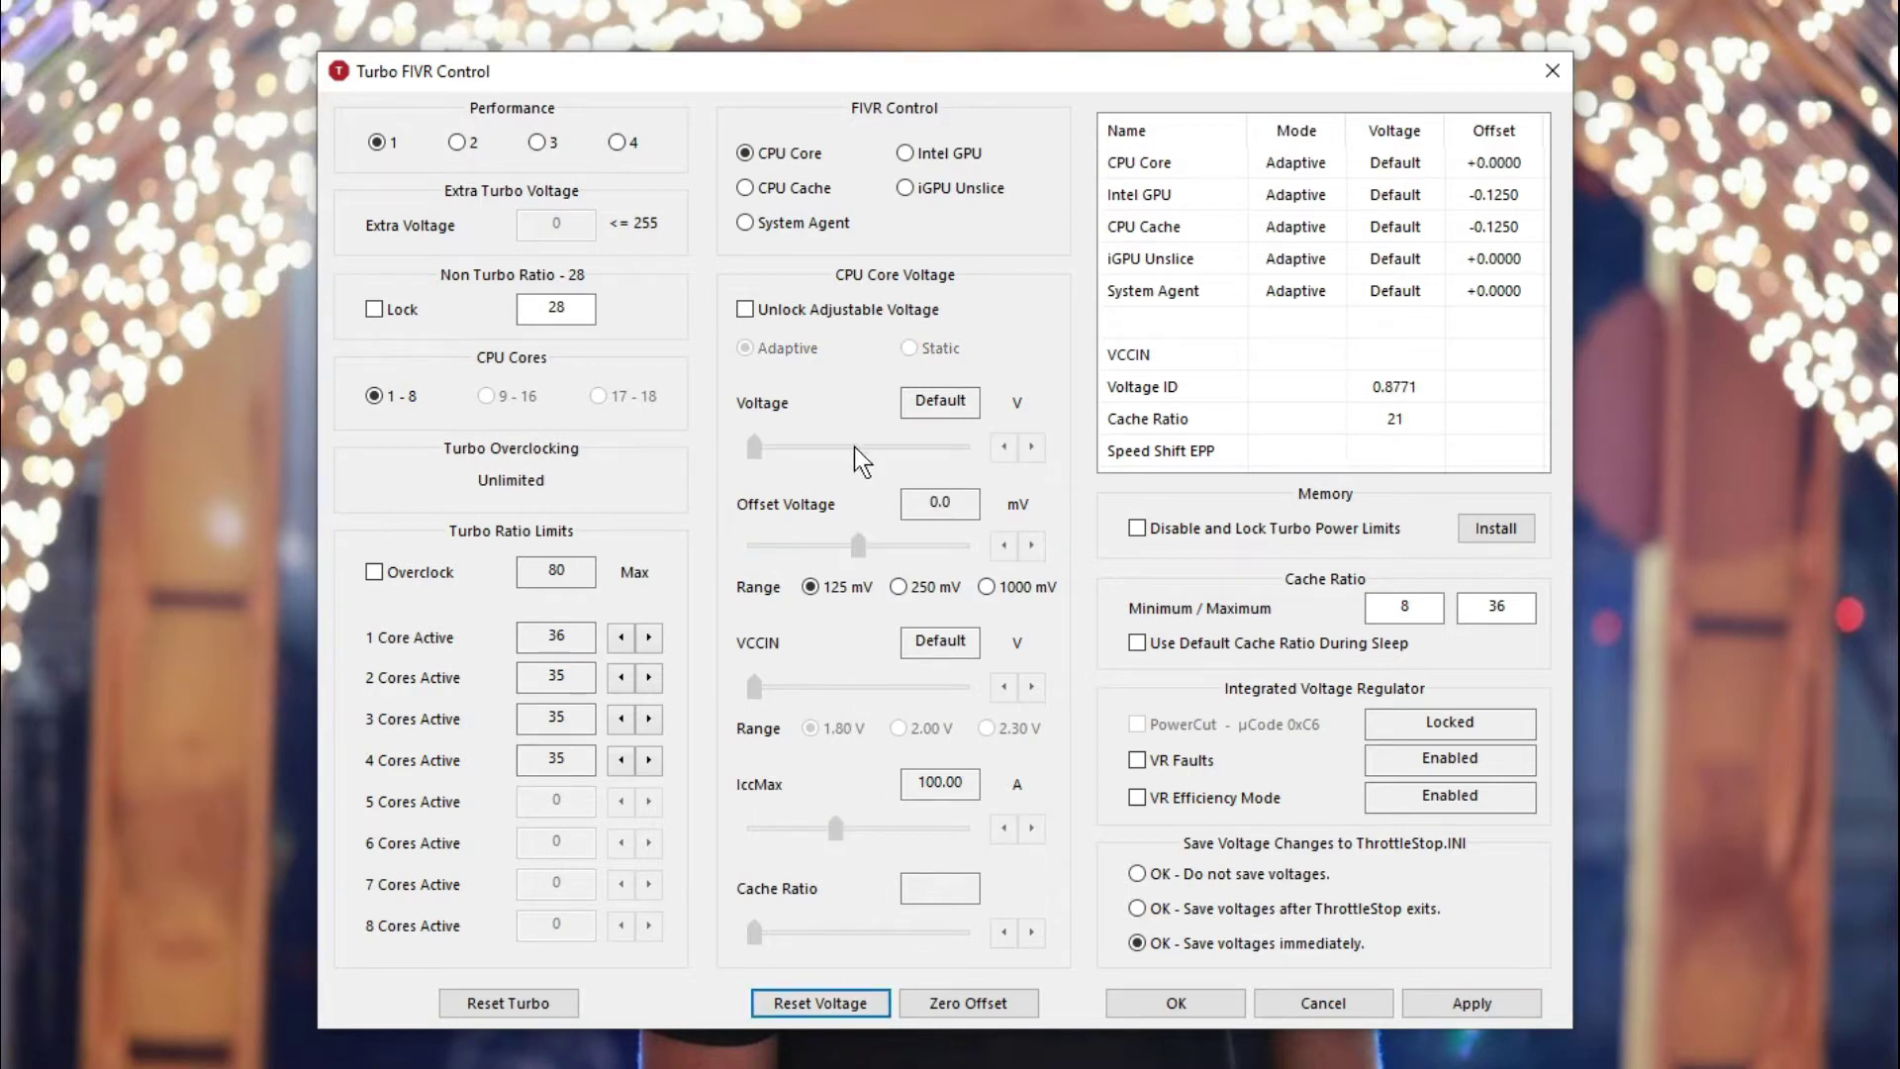
left_click(745, 310)
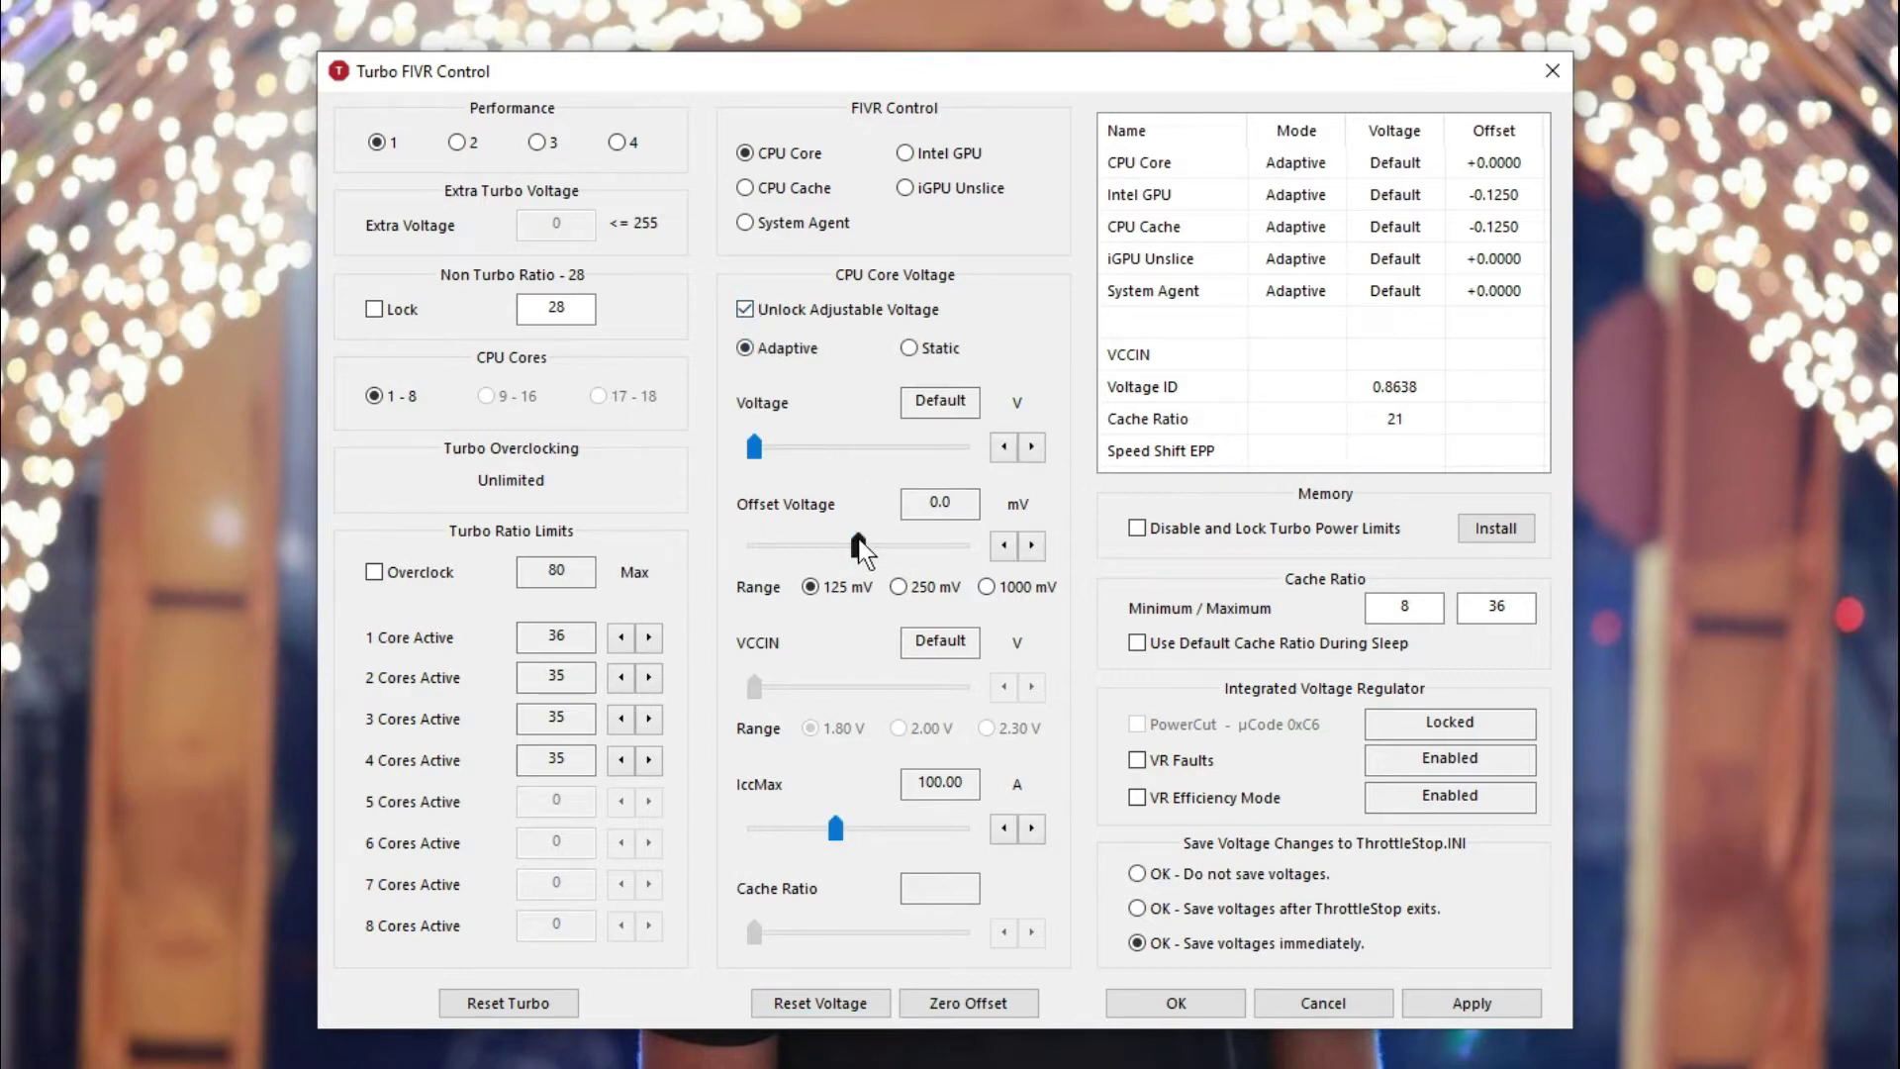
left_click_drag(857, 545, 692, 540)
left_click(1246, 867)
left_click(1458, 995)
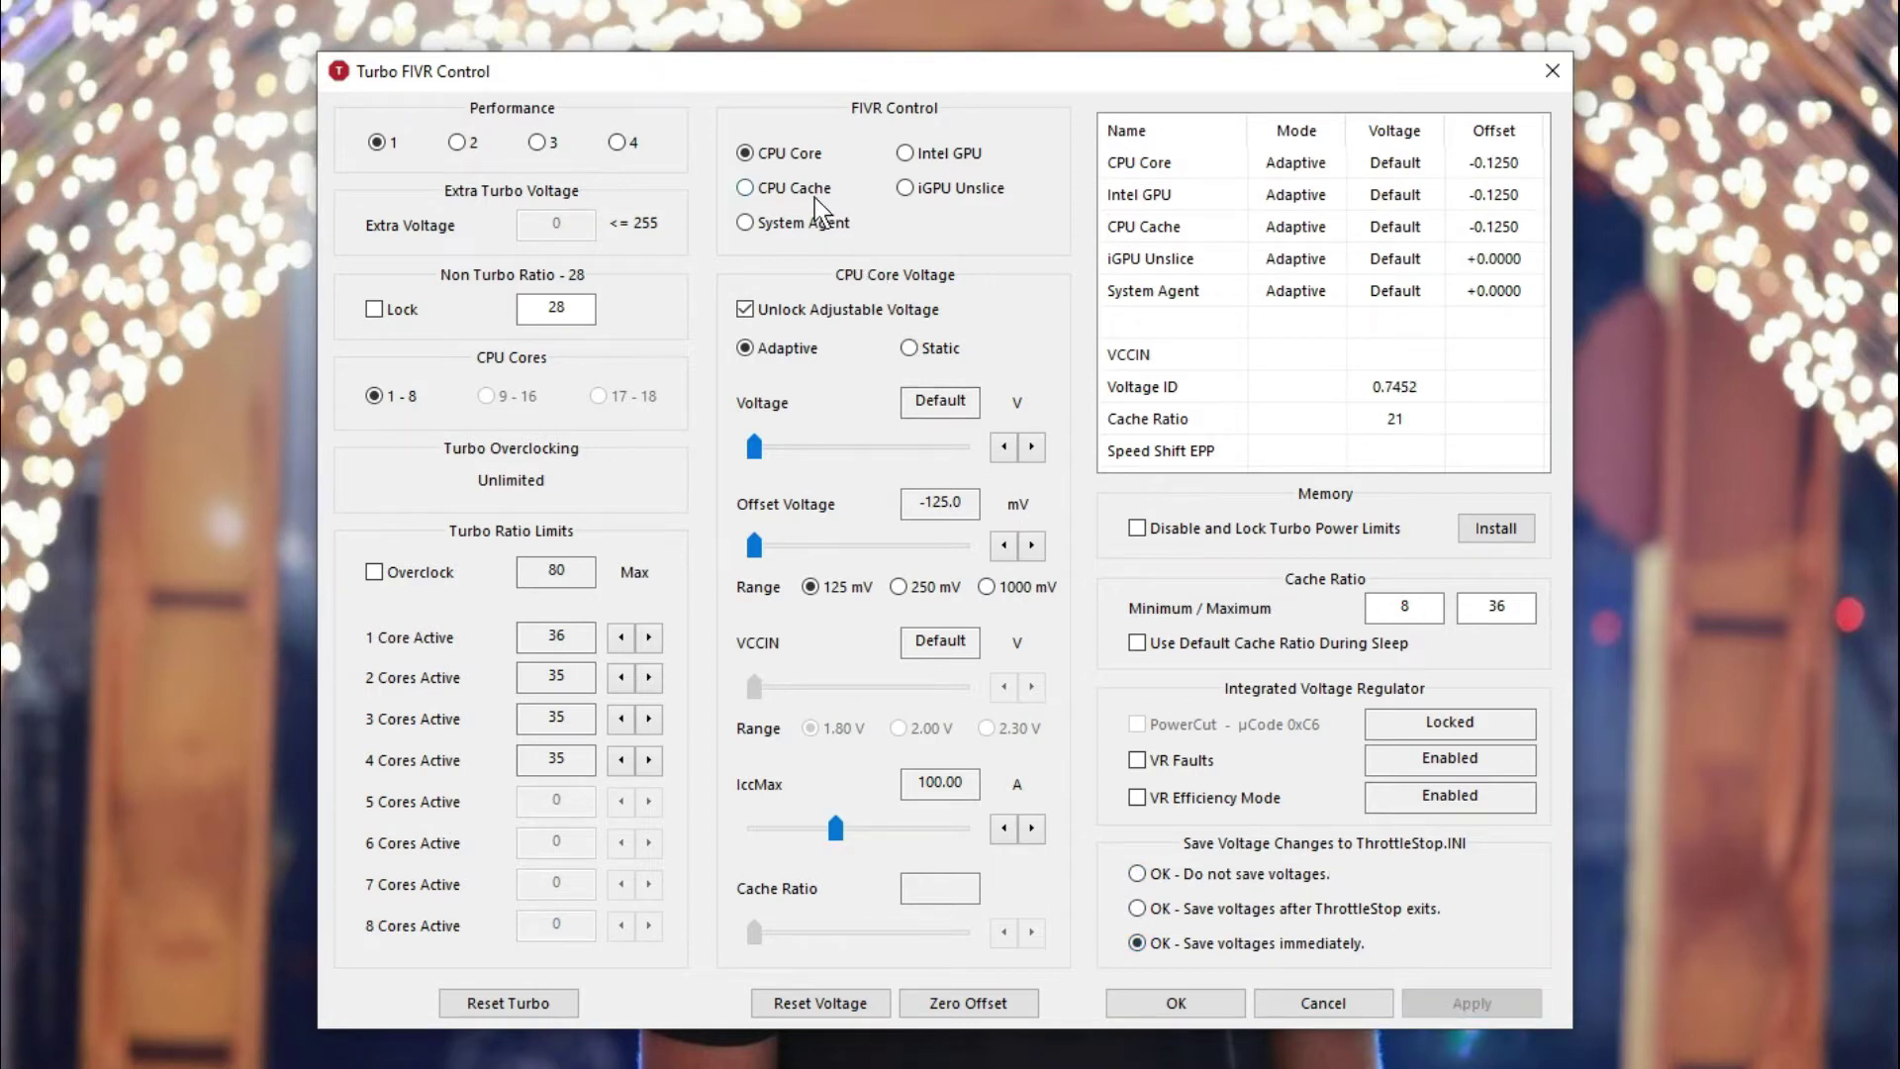
Reset and unlock the Intel GPU voltage, then apply a -125.0 mV offset.
left_click(904, 154)
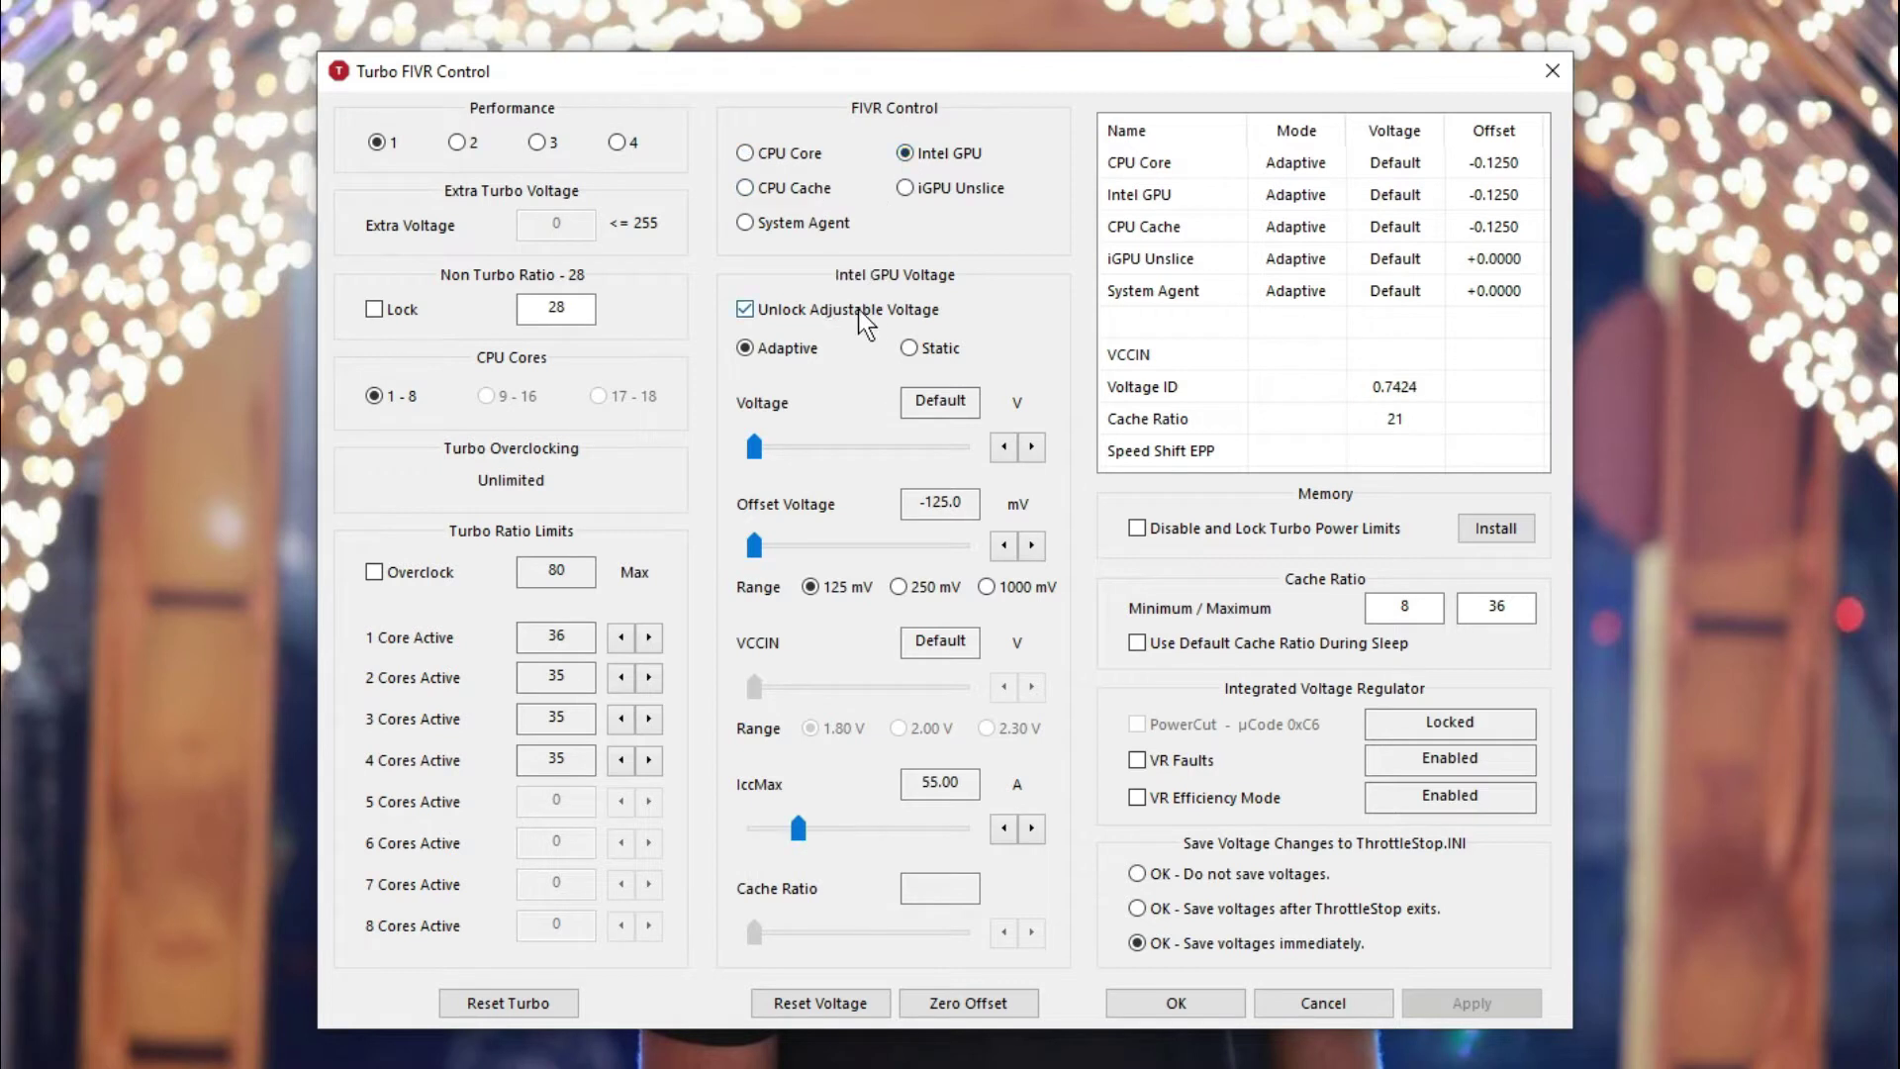
left_click(819, 1002)
left_click(780, 313)
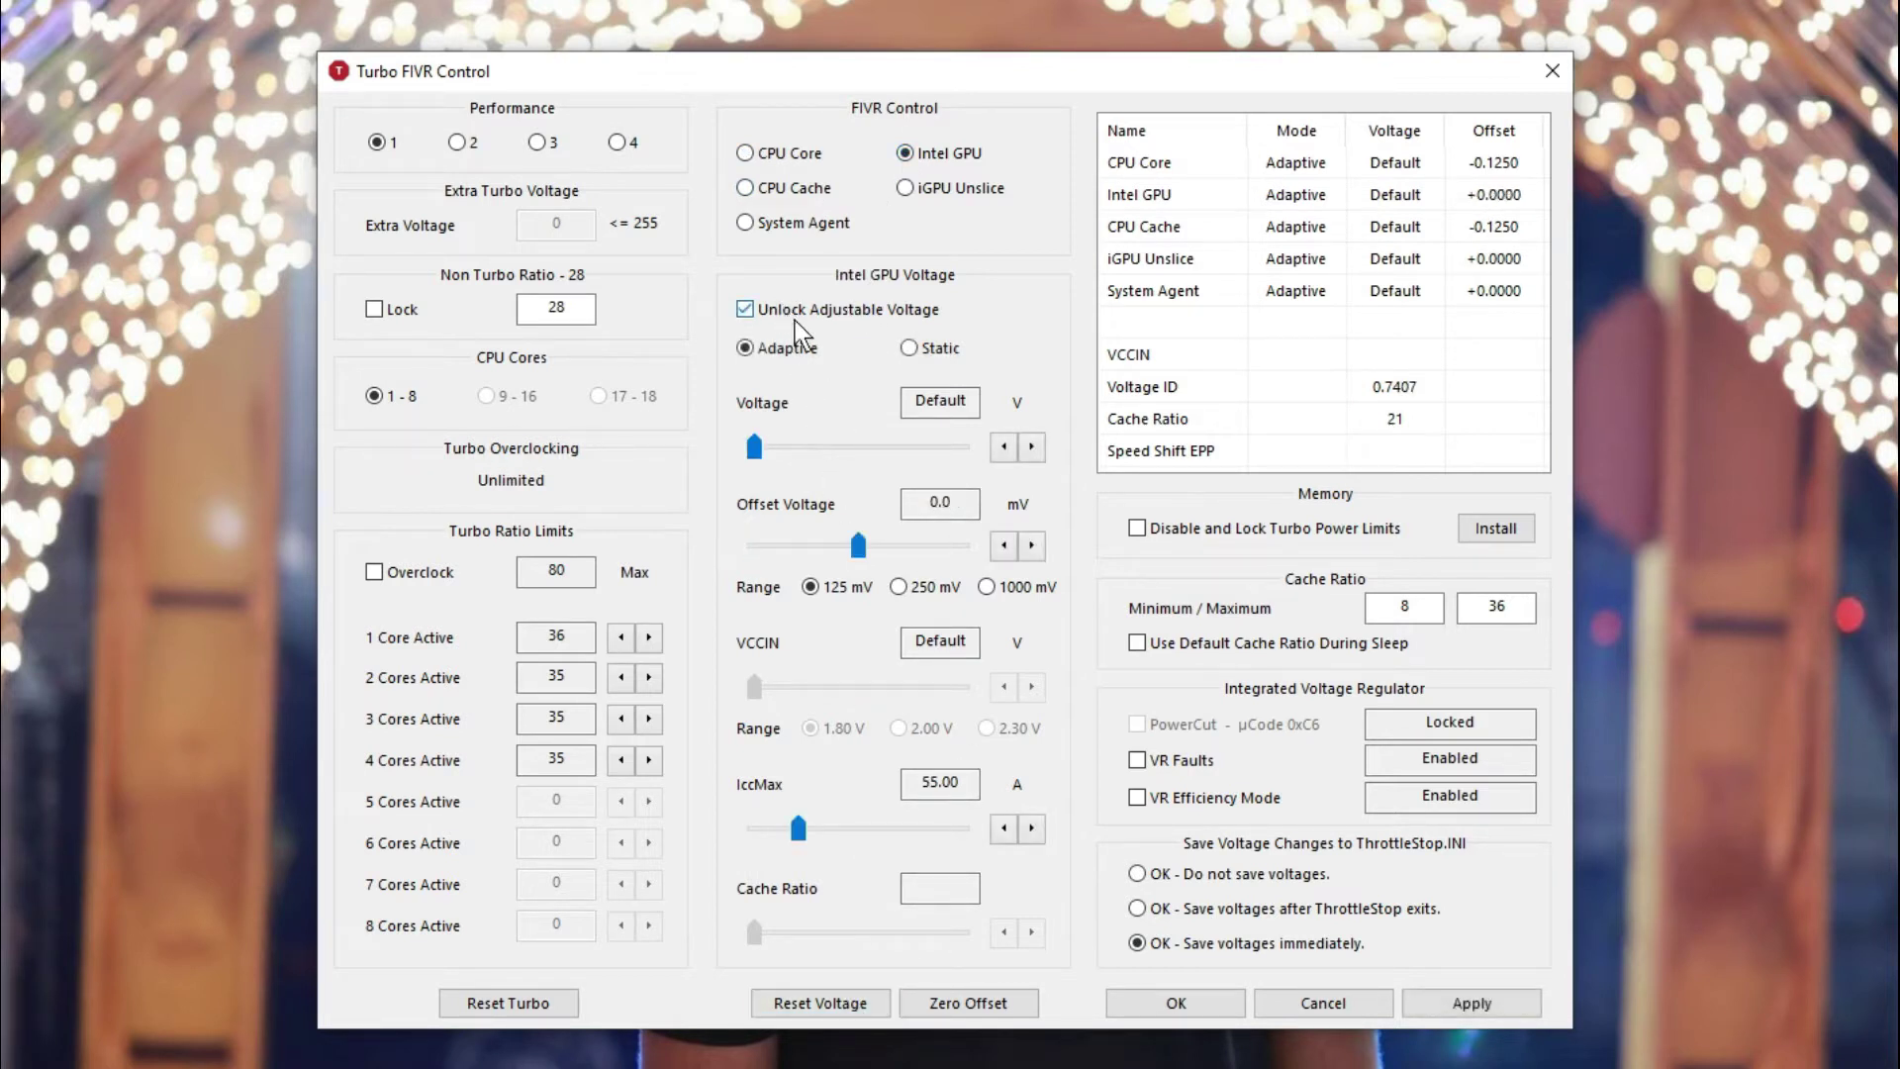
left_click_drag(859, 547, 708, 554)
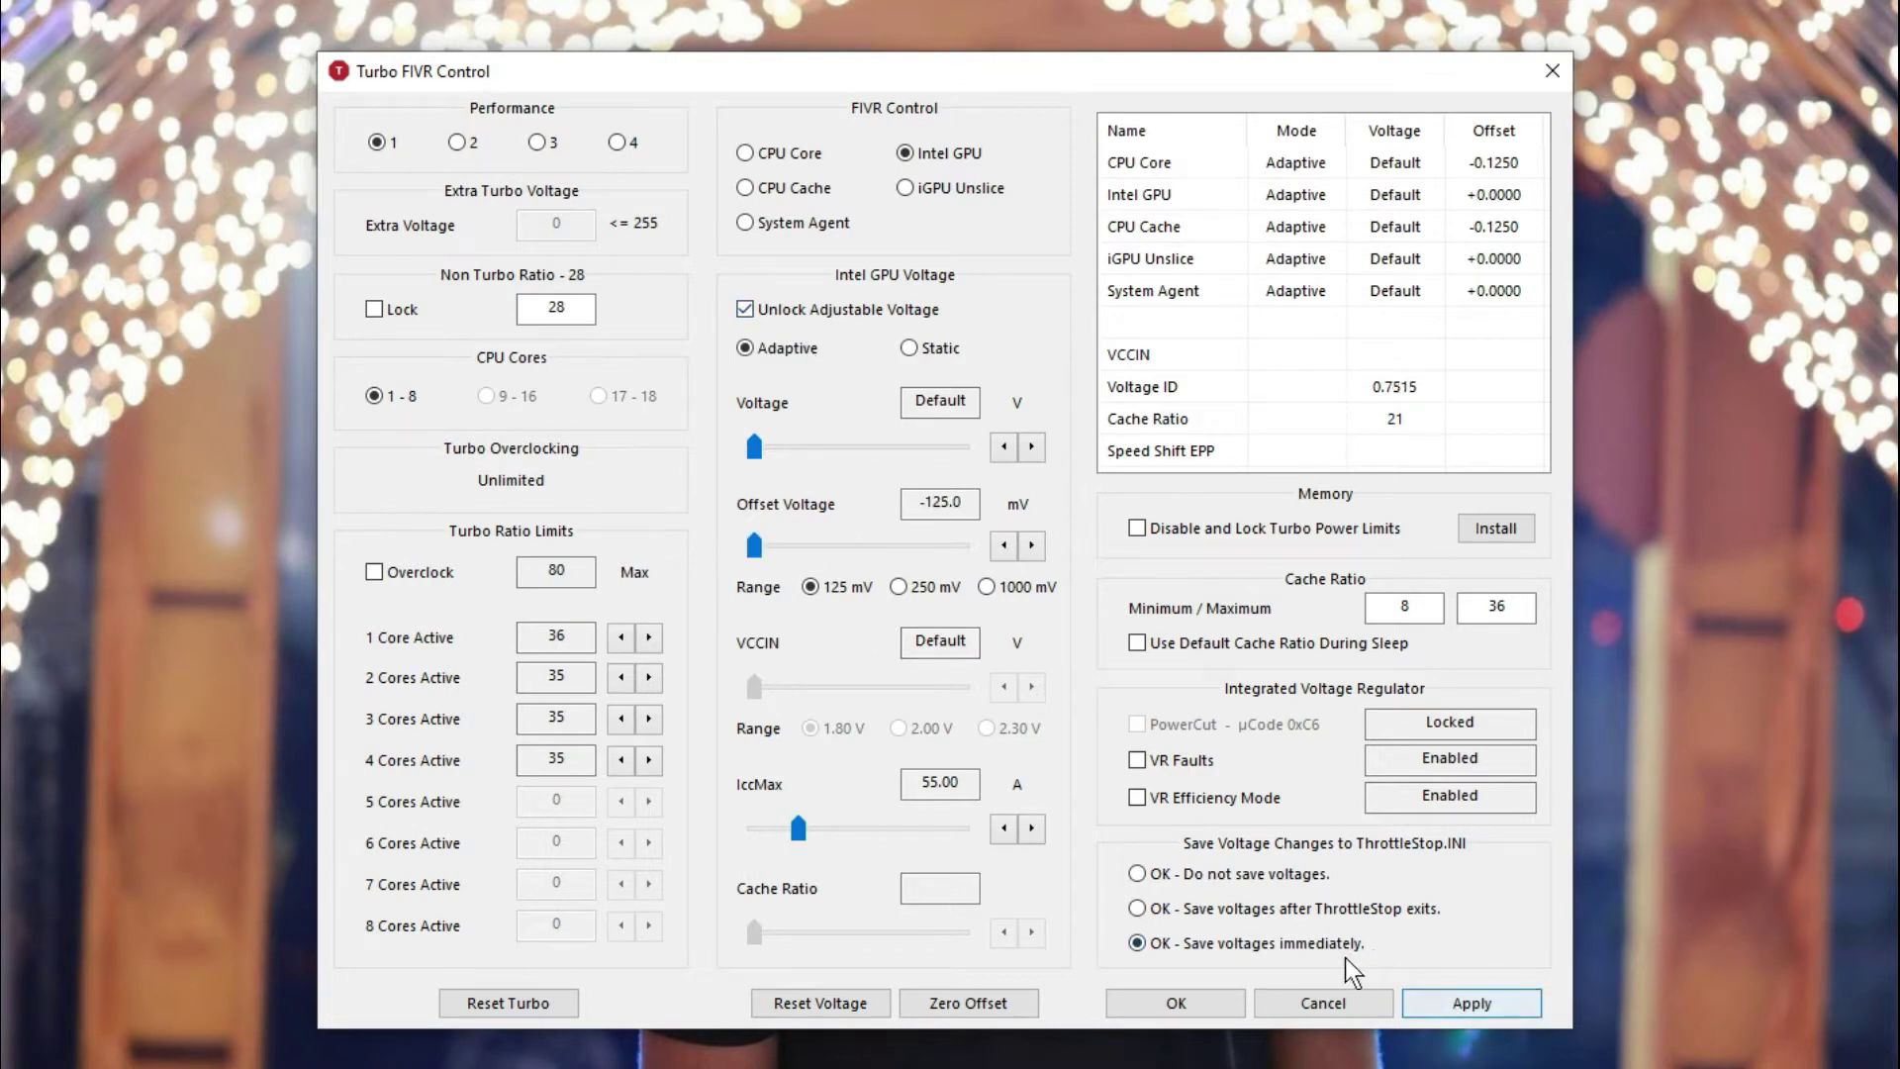
left_click(1442, 1004)
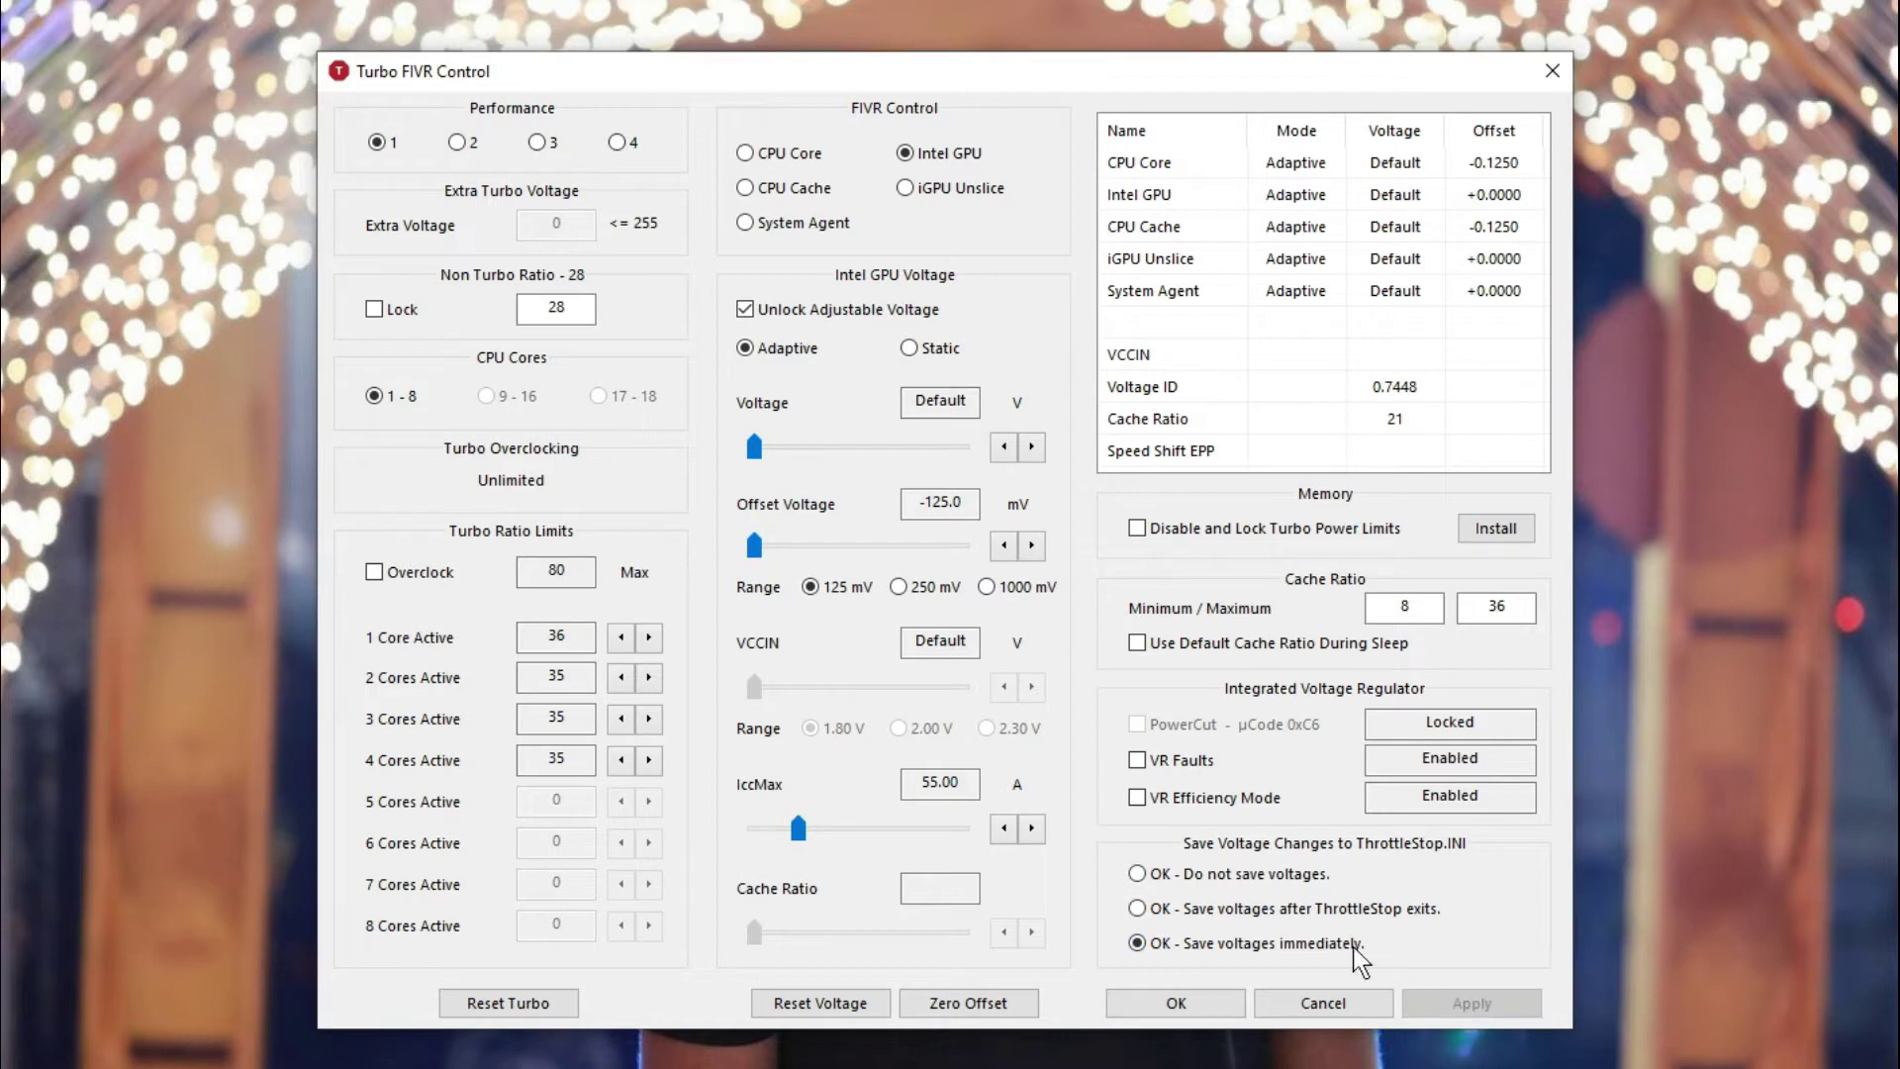
Reset and unlock the CPU Cache voltage, then apply a -125.0 mV offset without saving voltages.
left_click(765, 188)
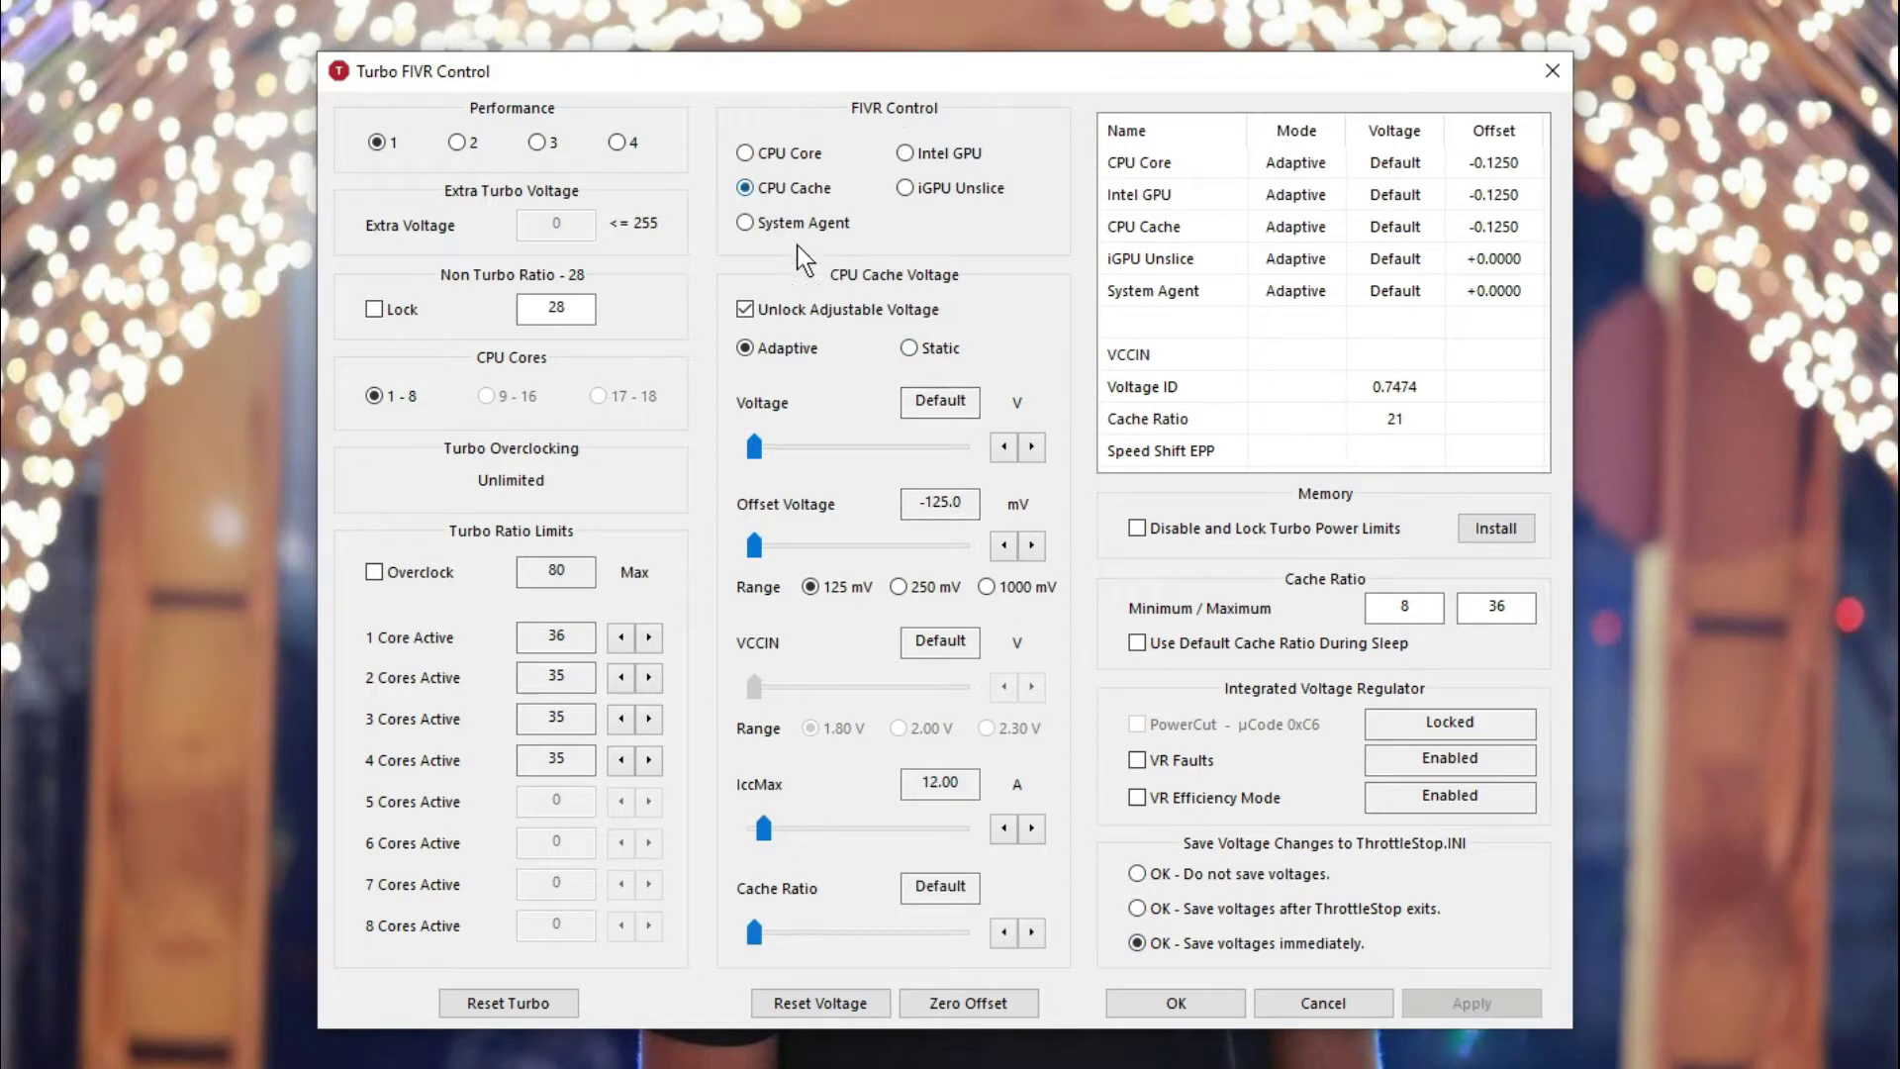
left_click(803, 318)
left_click(803, 319)
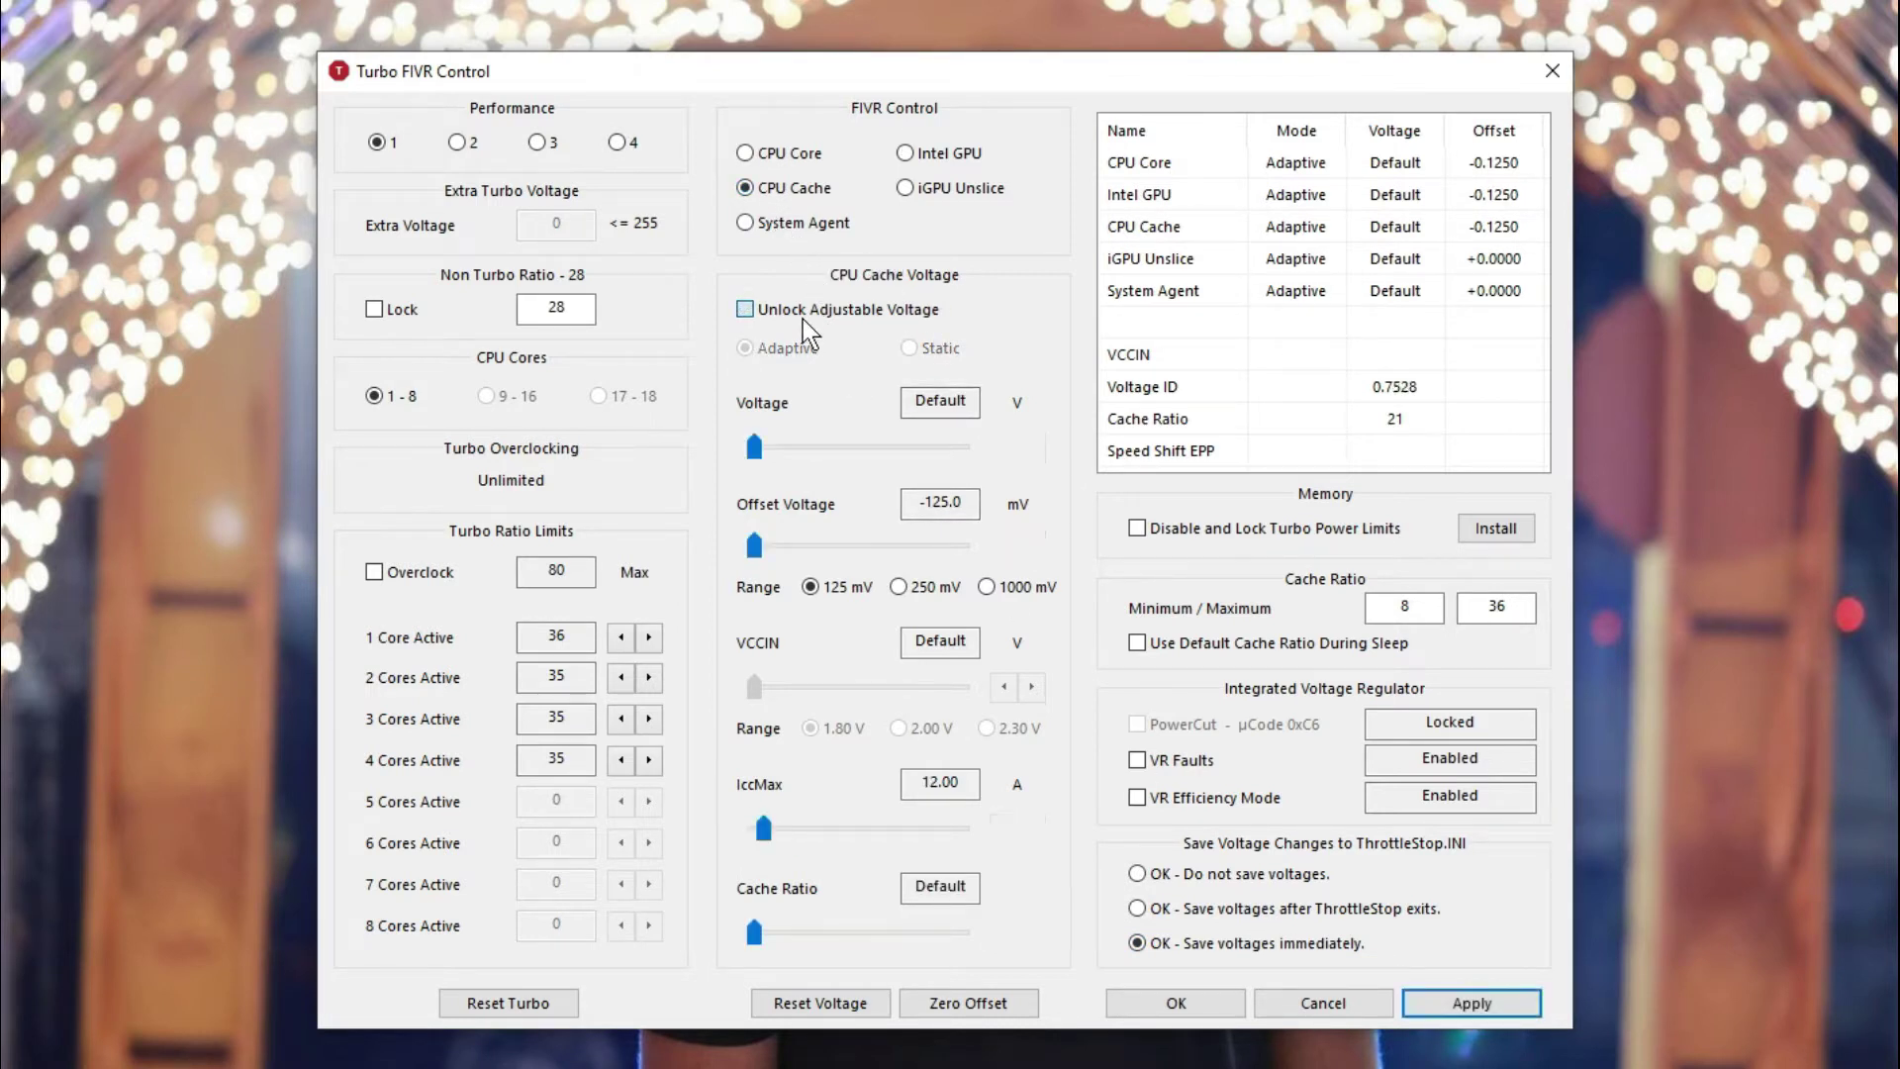
left_click(839, 1006)
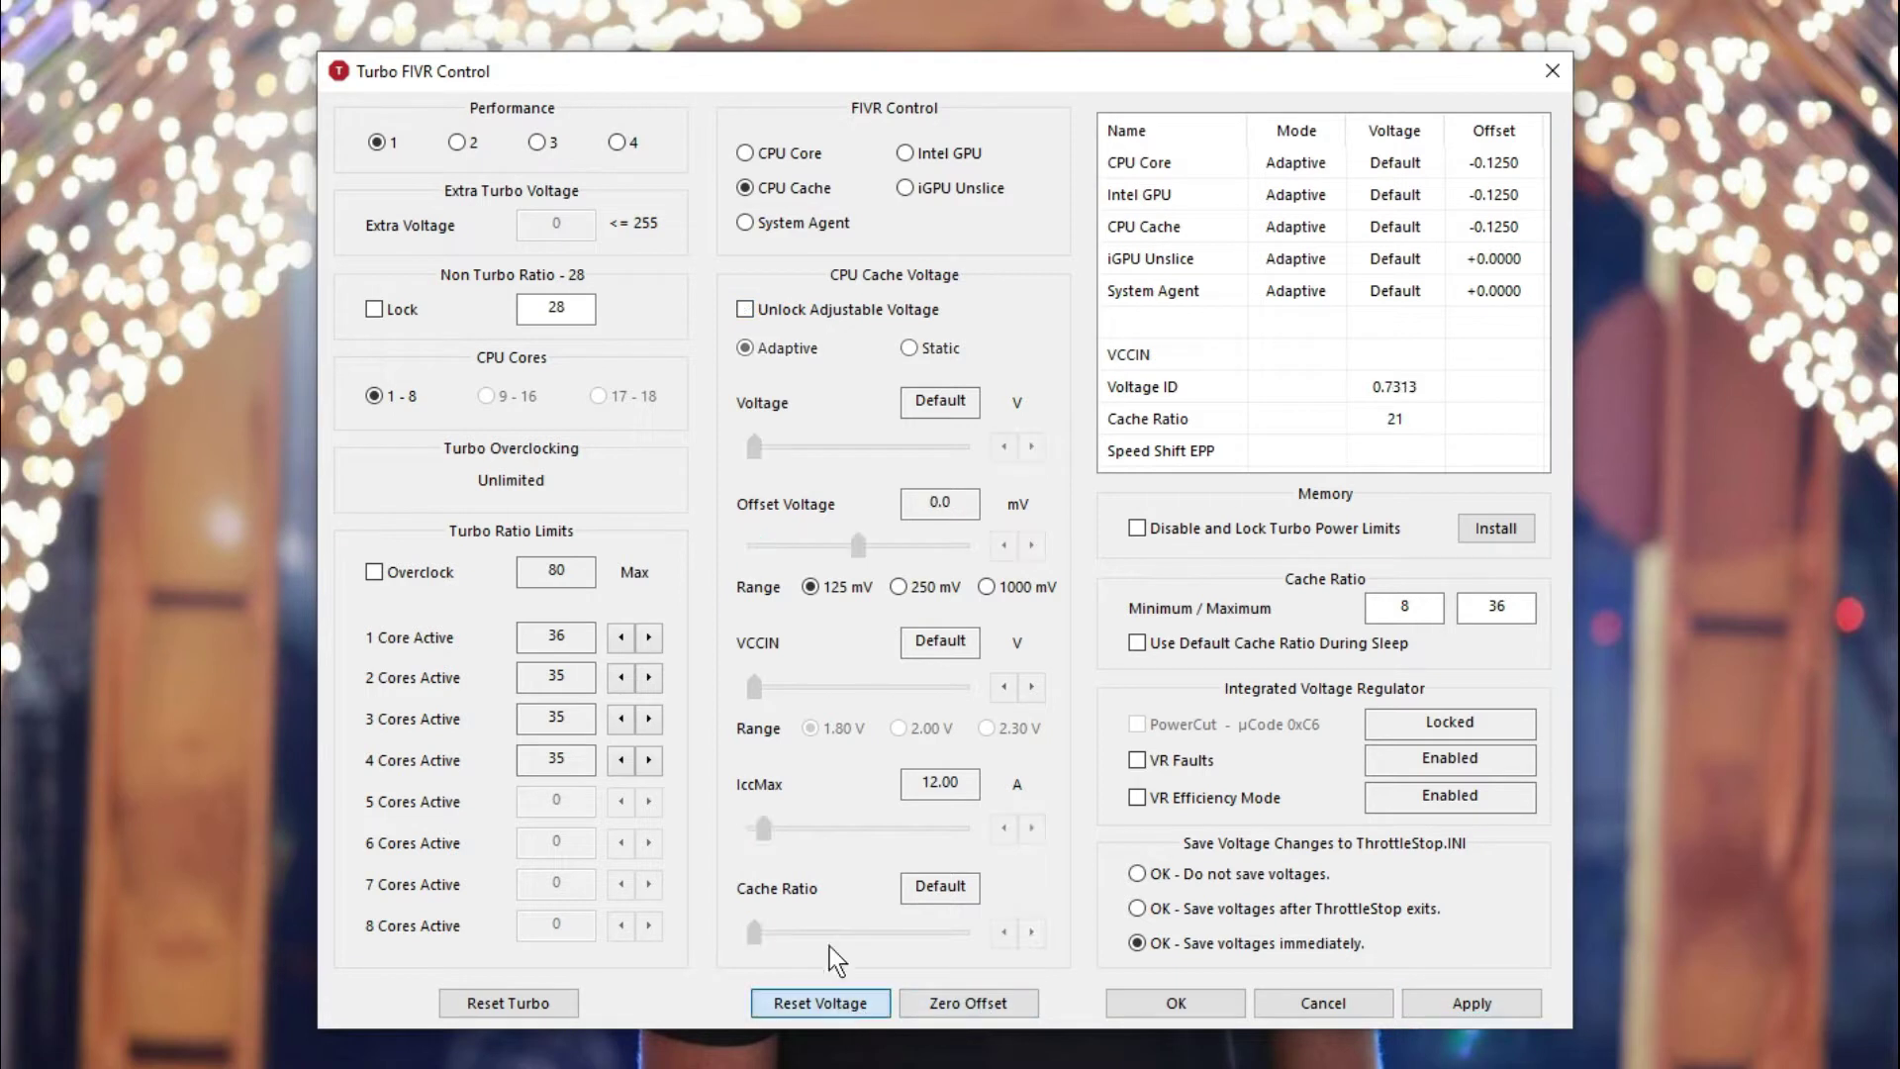
left_click(769, 309)
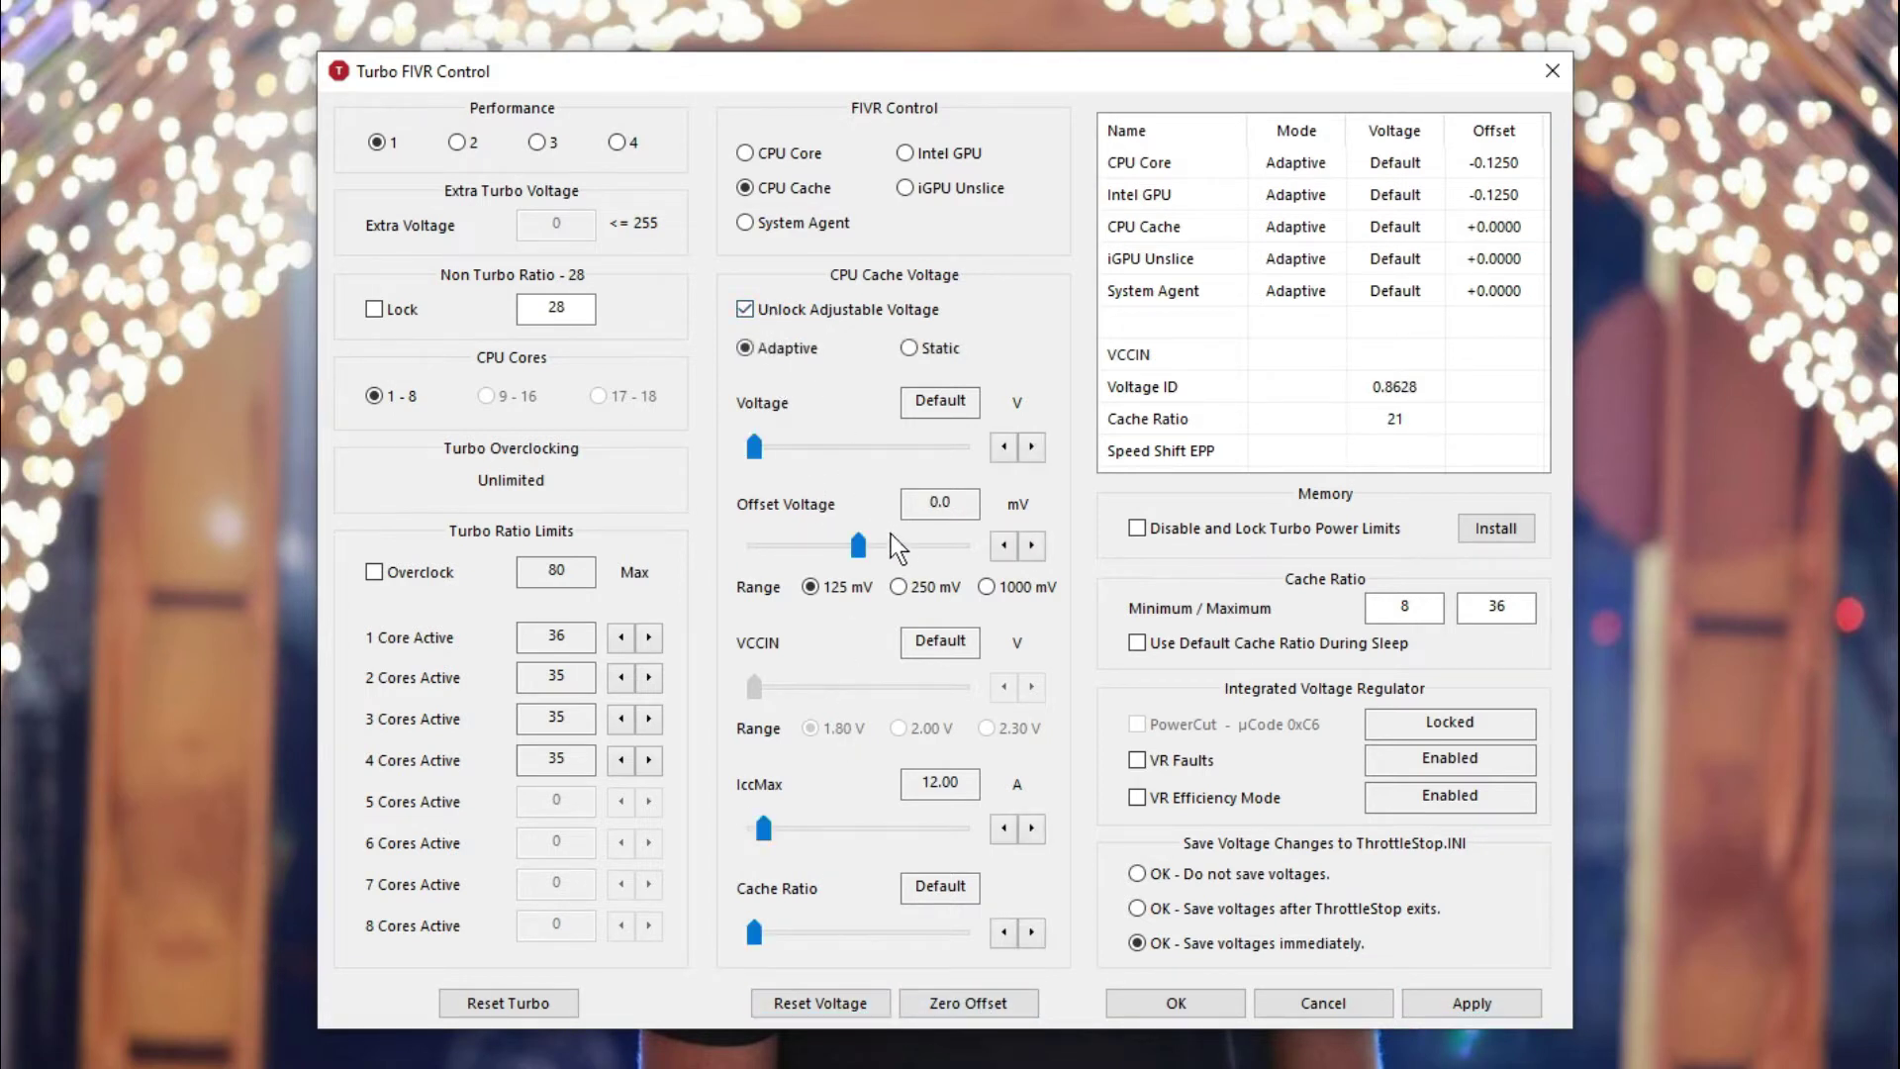
left_click_drag(859, 543, 734, 547)
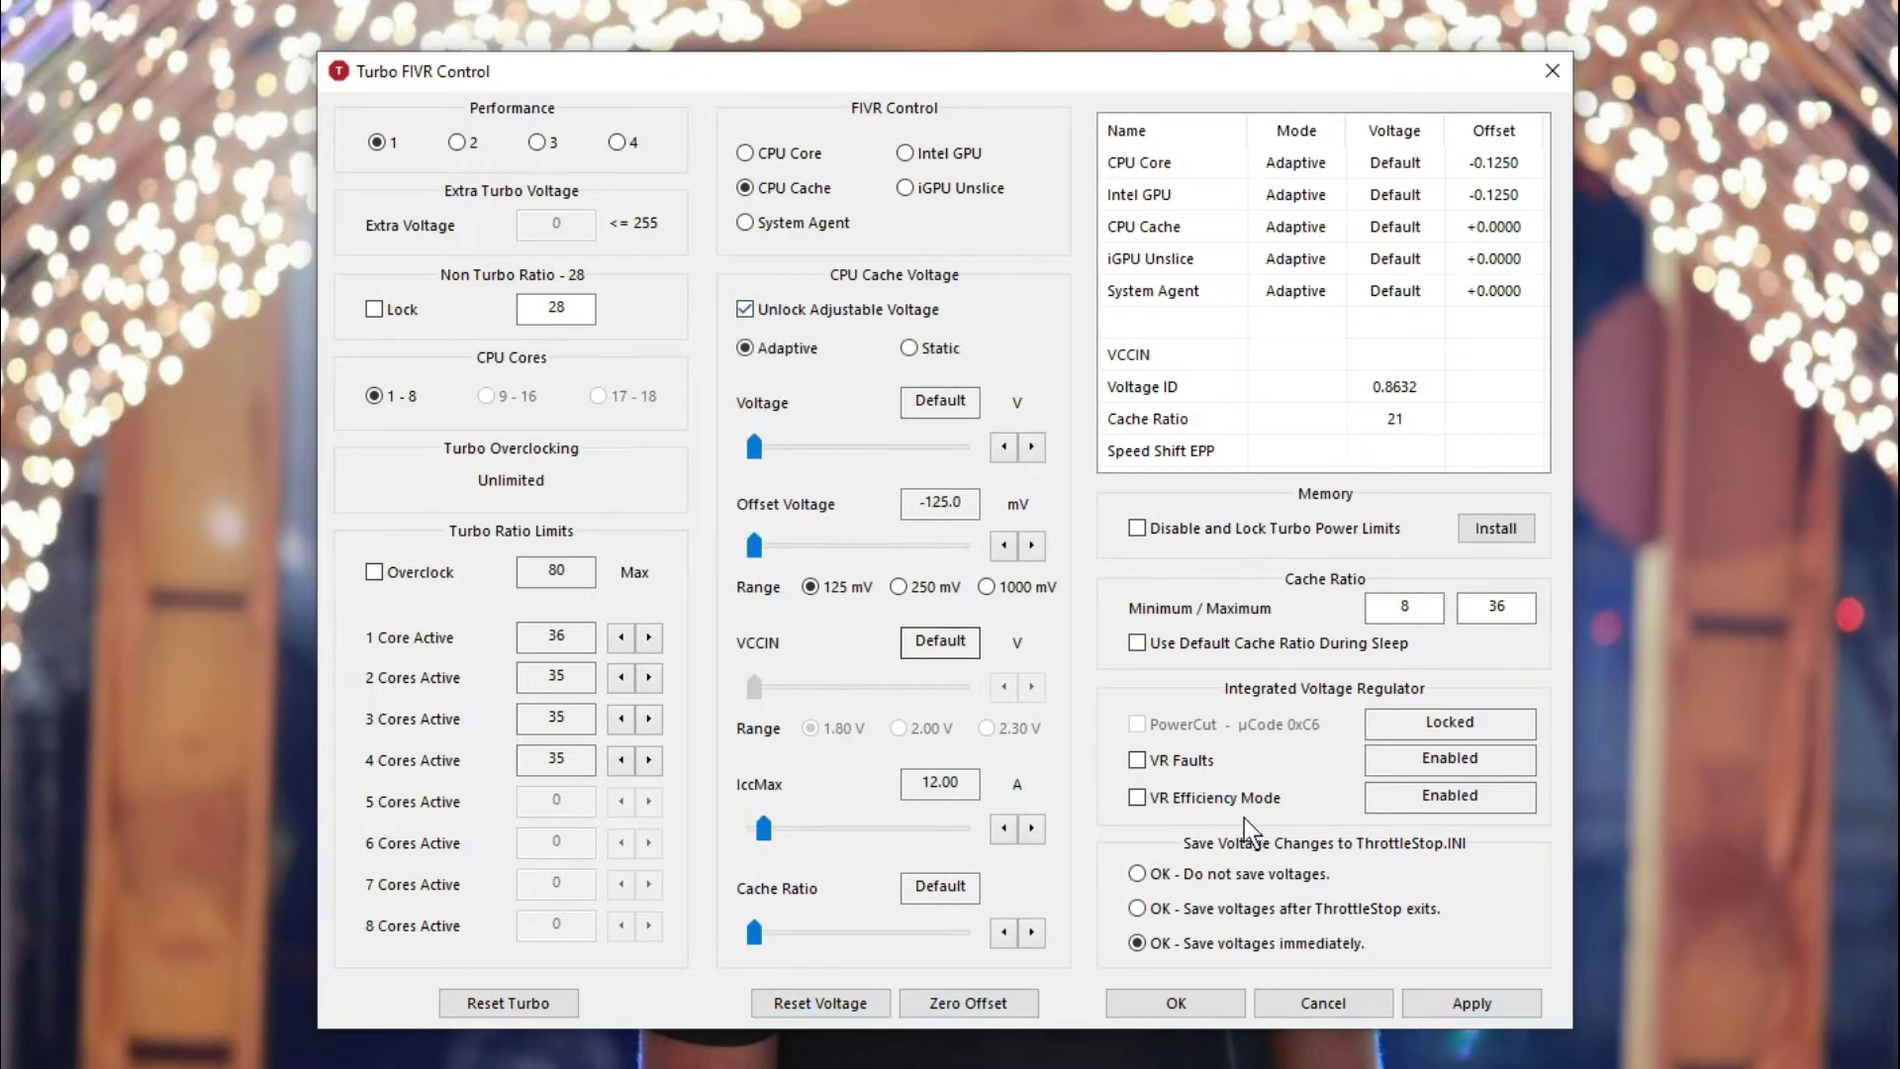
left_click(1479, 1003)
left_click(1280, 874)
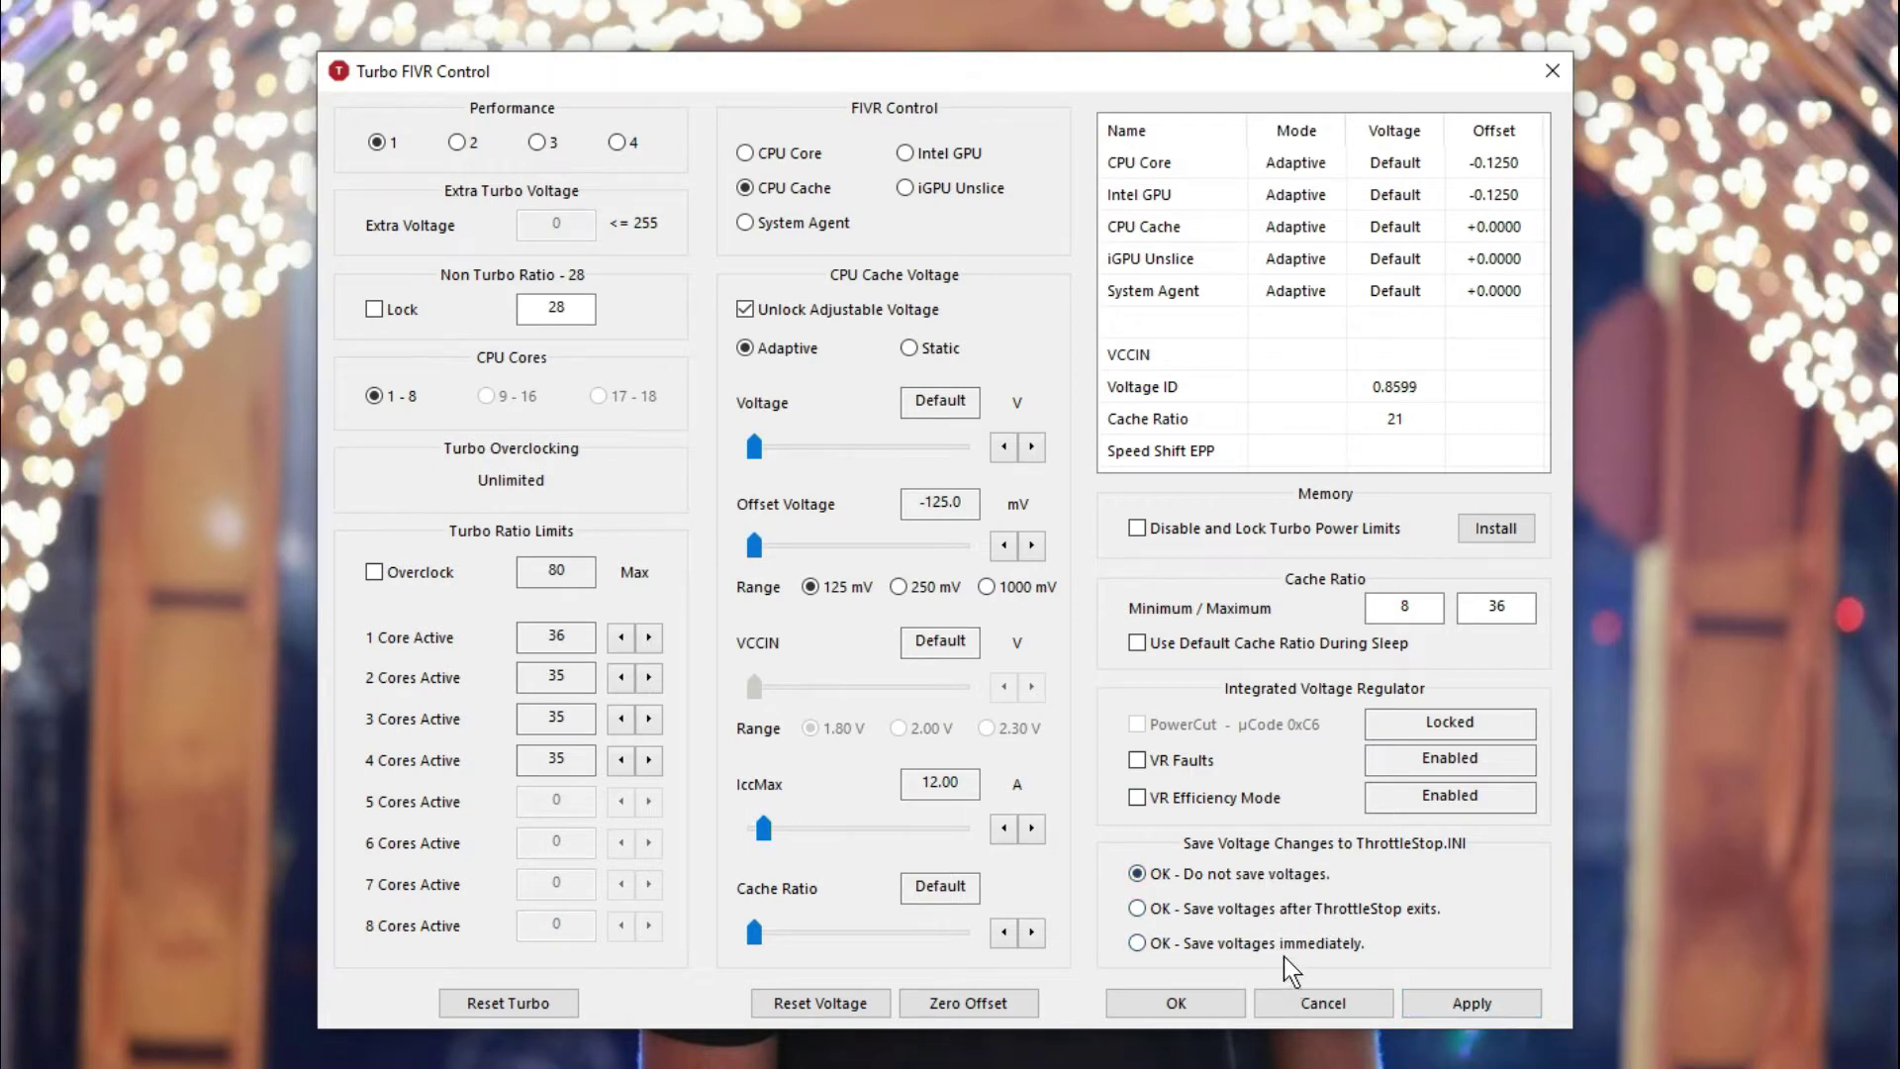
left_click(1471, 1002)
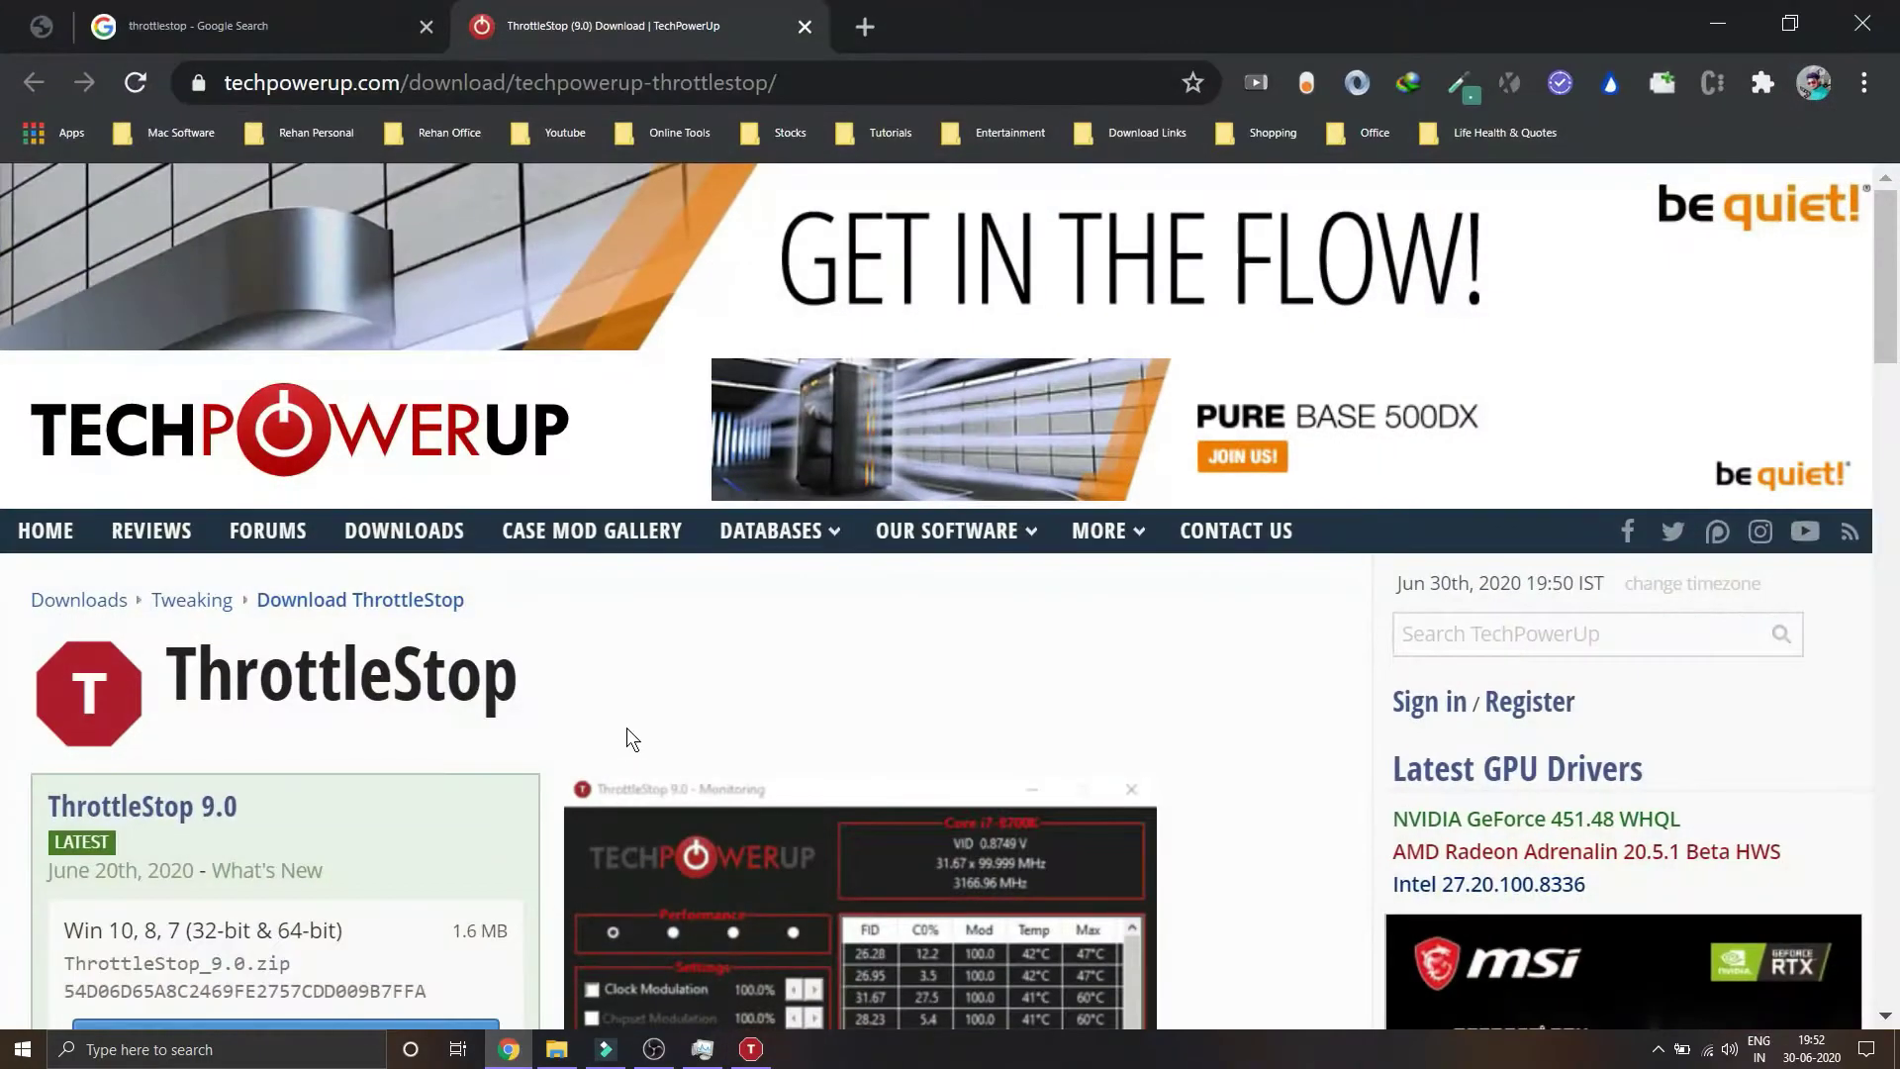
Search Google for 7820hk cpu and open its Intel ARK specification page.
key("ctrl+t")
type("google.com")
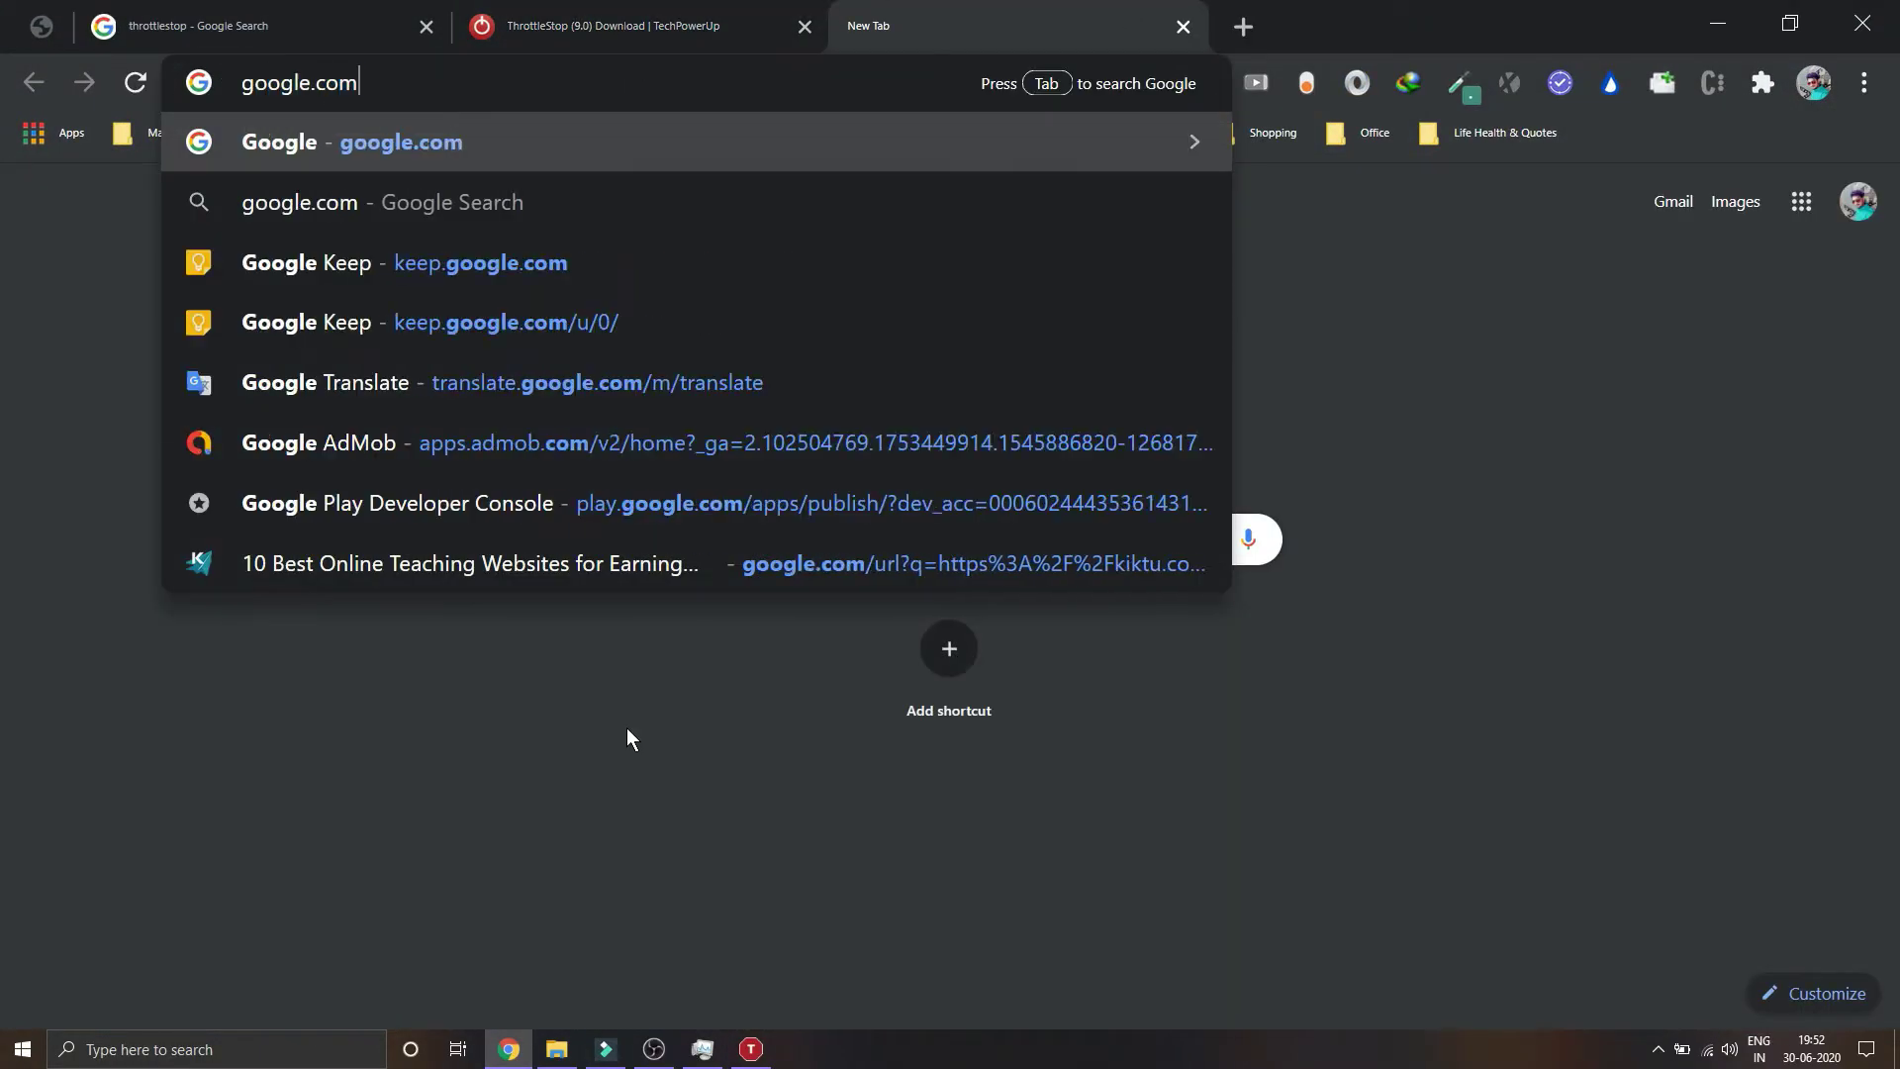
key("Return")
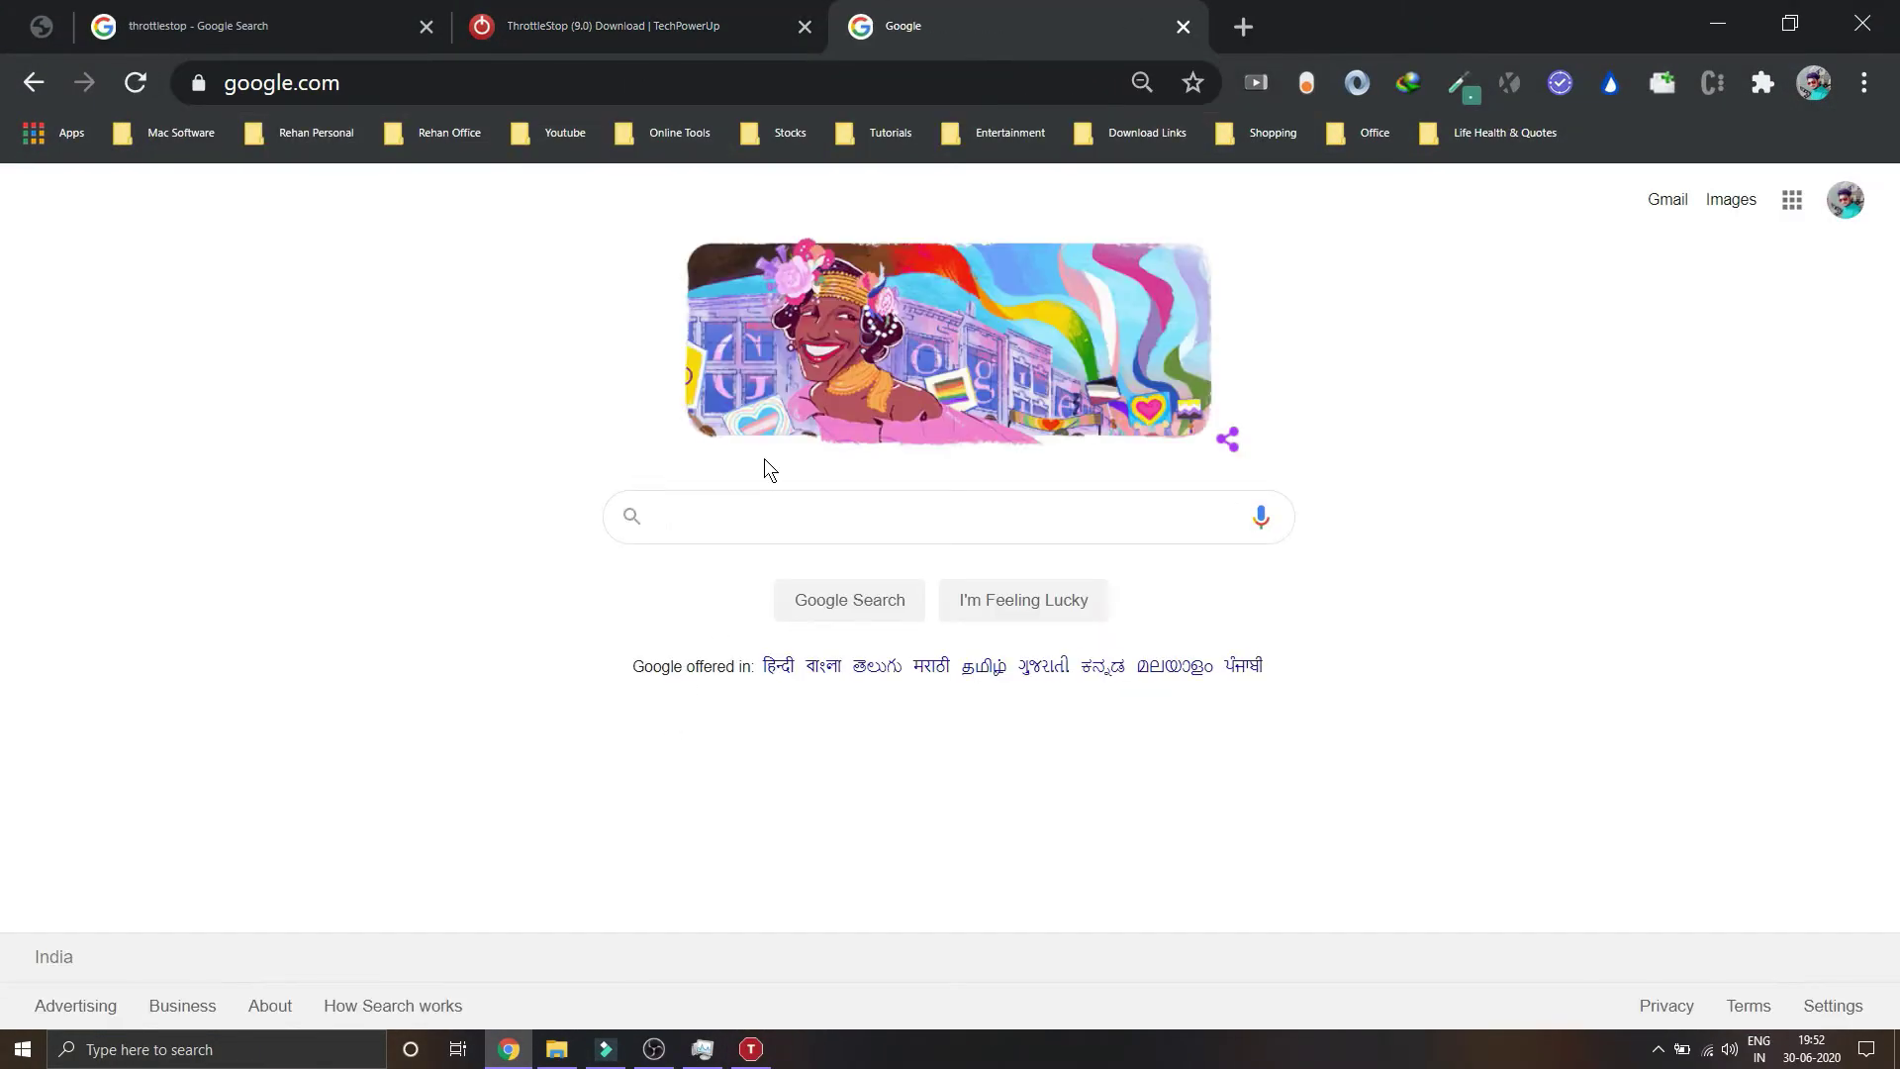
left_click(798, 513)
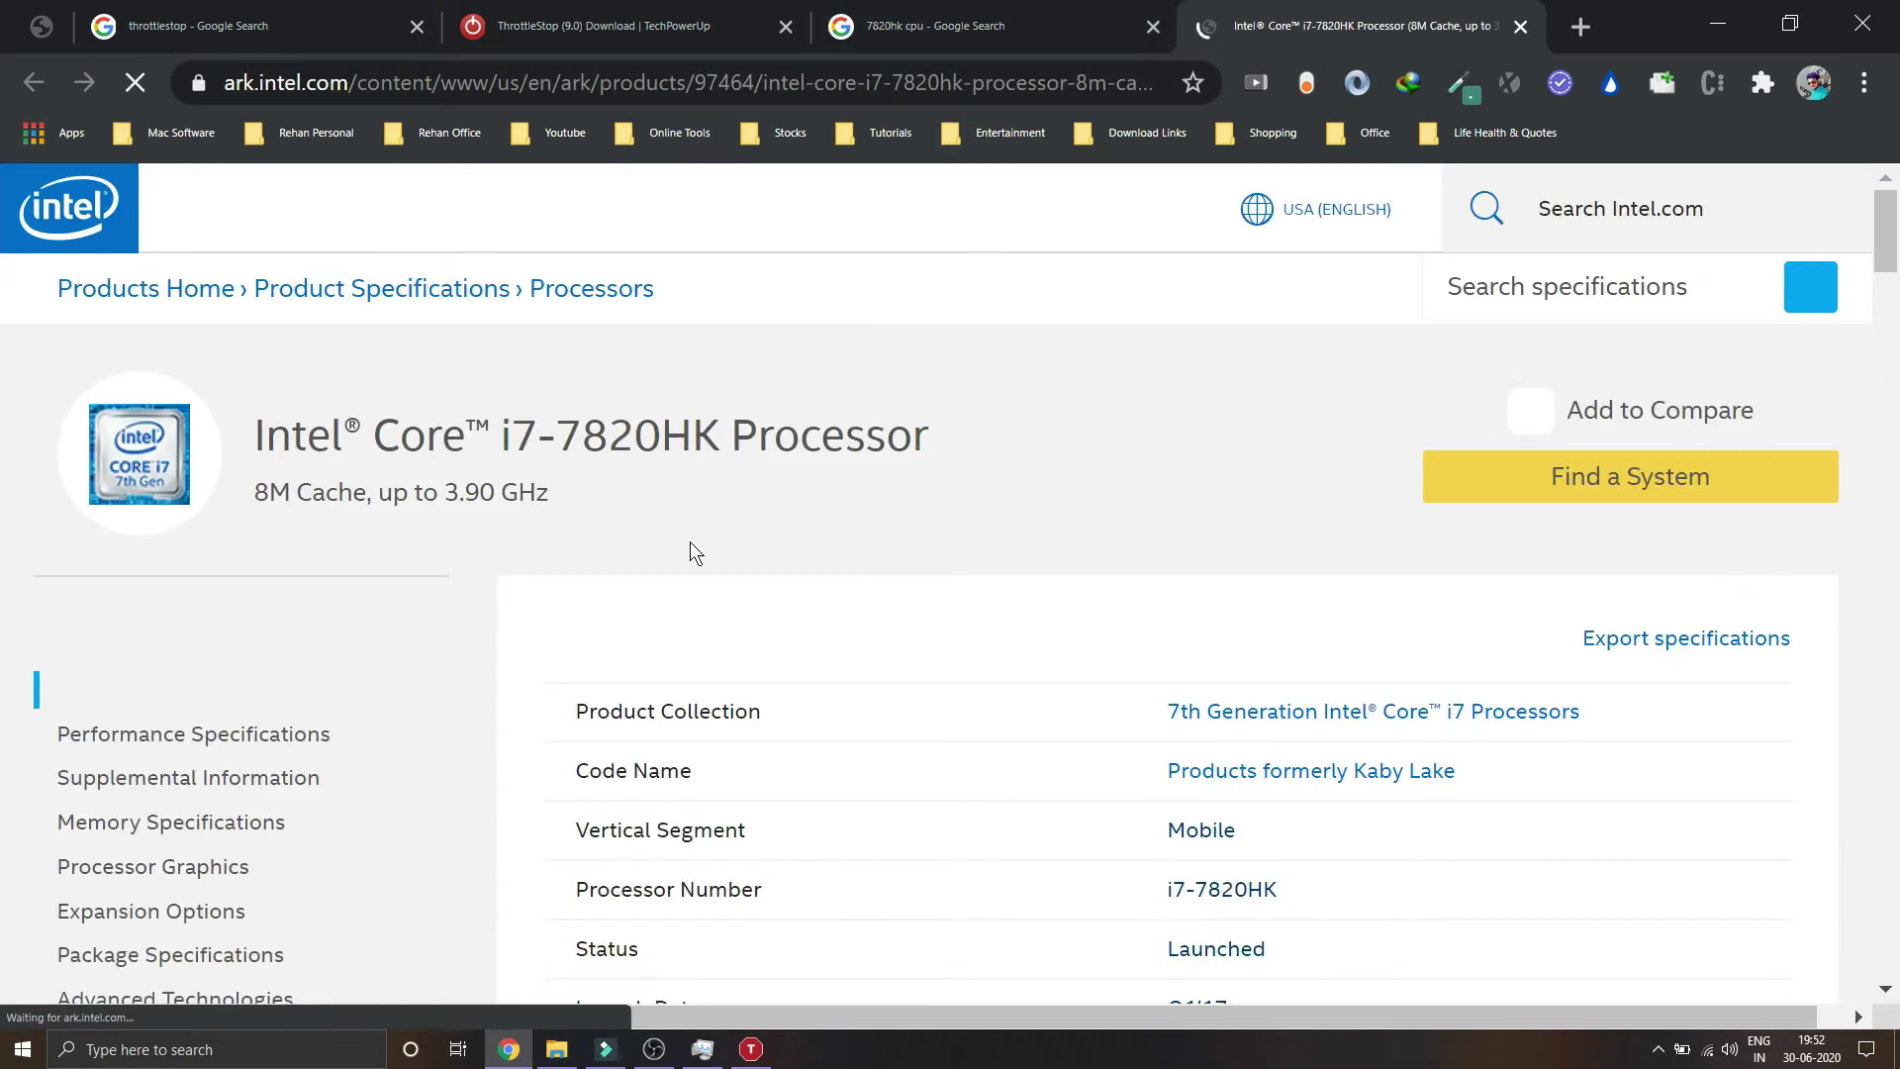
scroll(970, 653, "down", 3)
scroll(1052, 647, "down", 3)
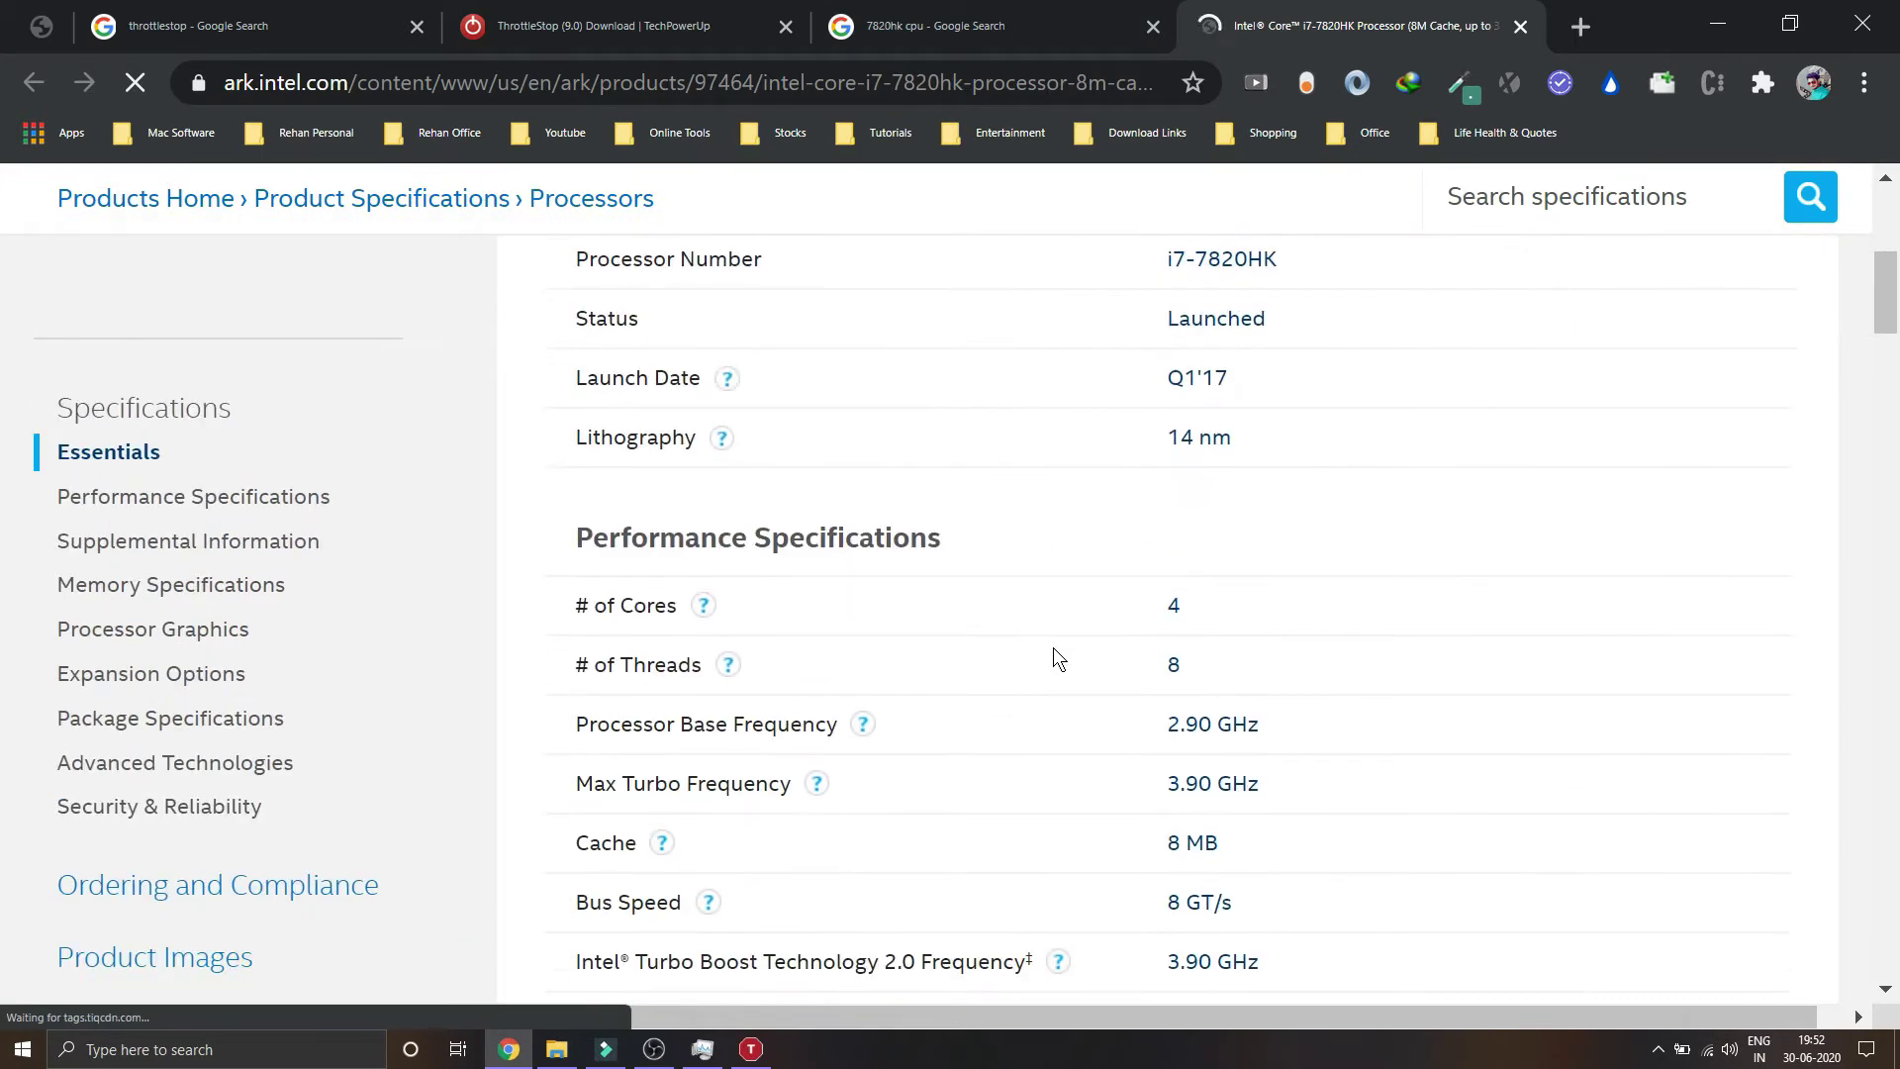
Read the Processor Base Frequency (2.90 GHz) and Max Turbo Frequency (3.90 GHz) explanations.
left_click(729, 725)
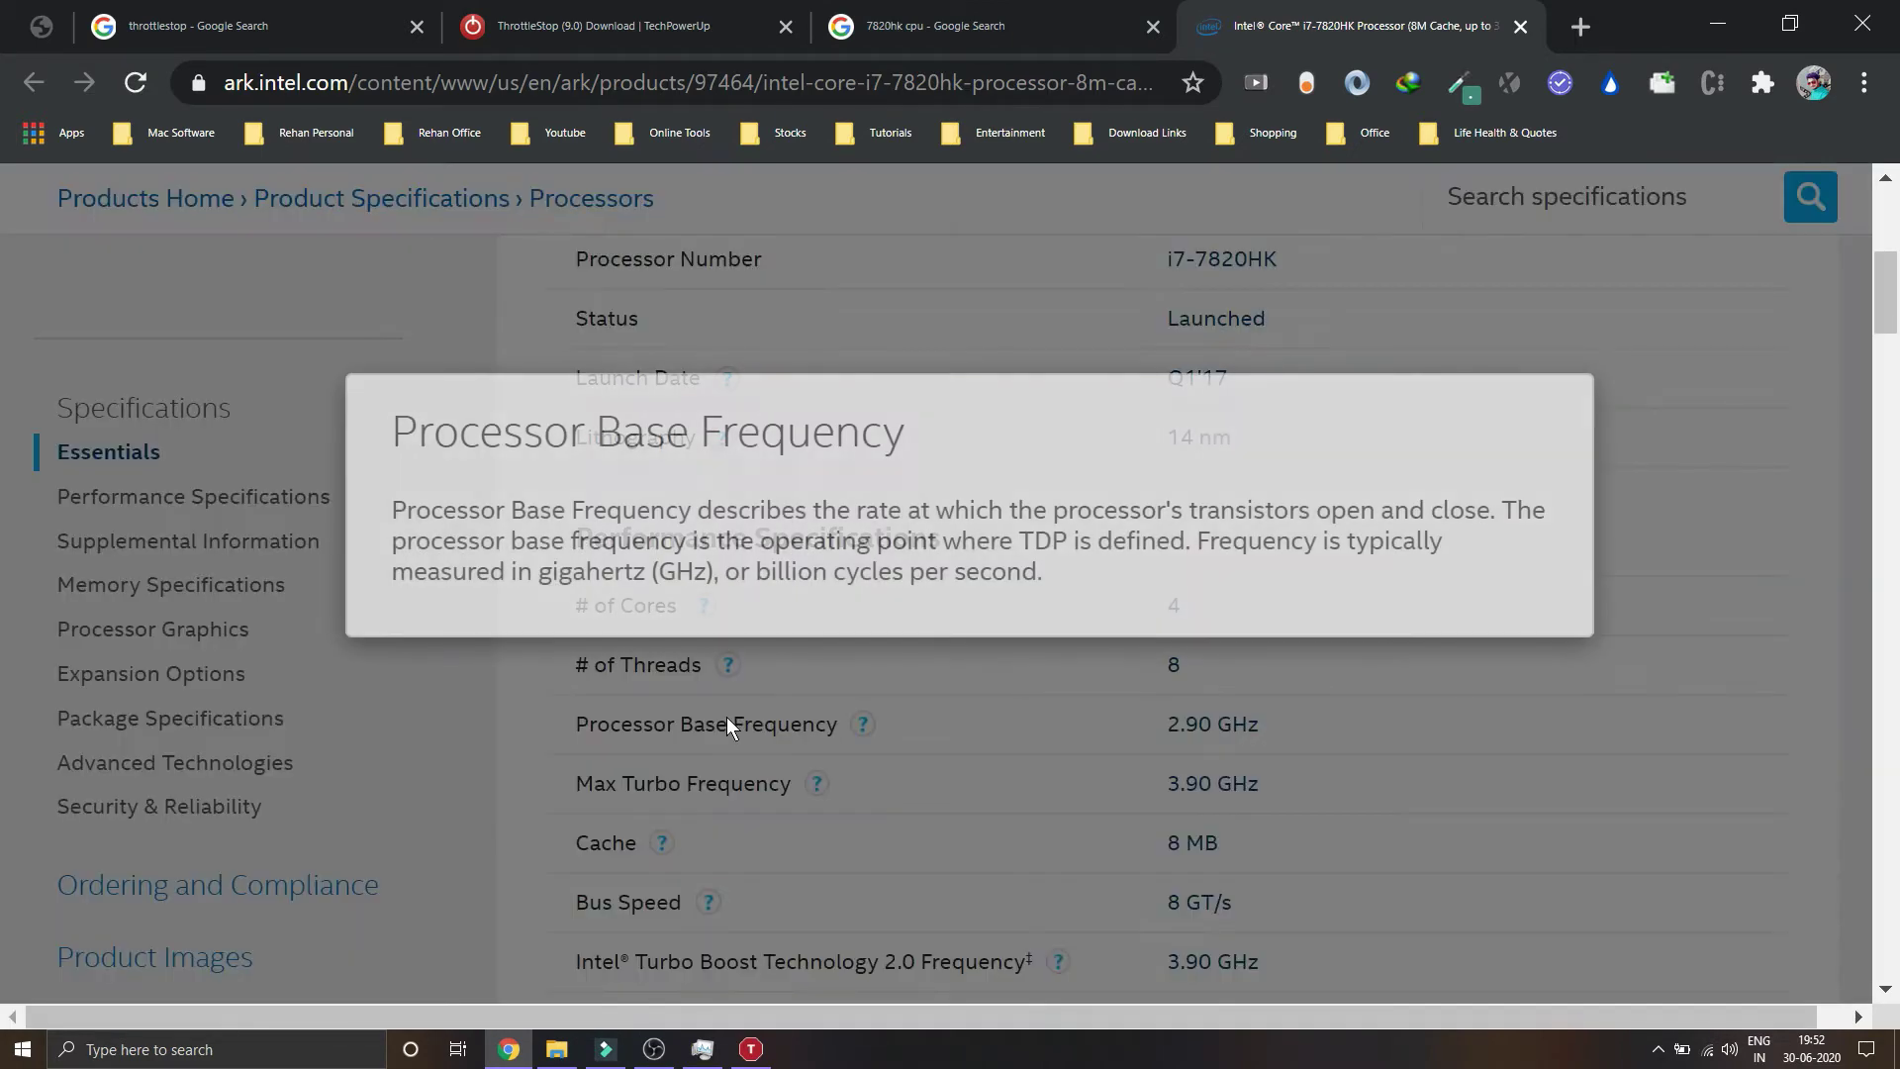
left_click(988, 710)
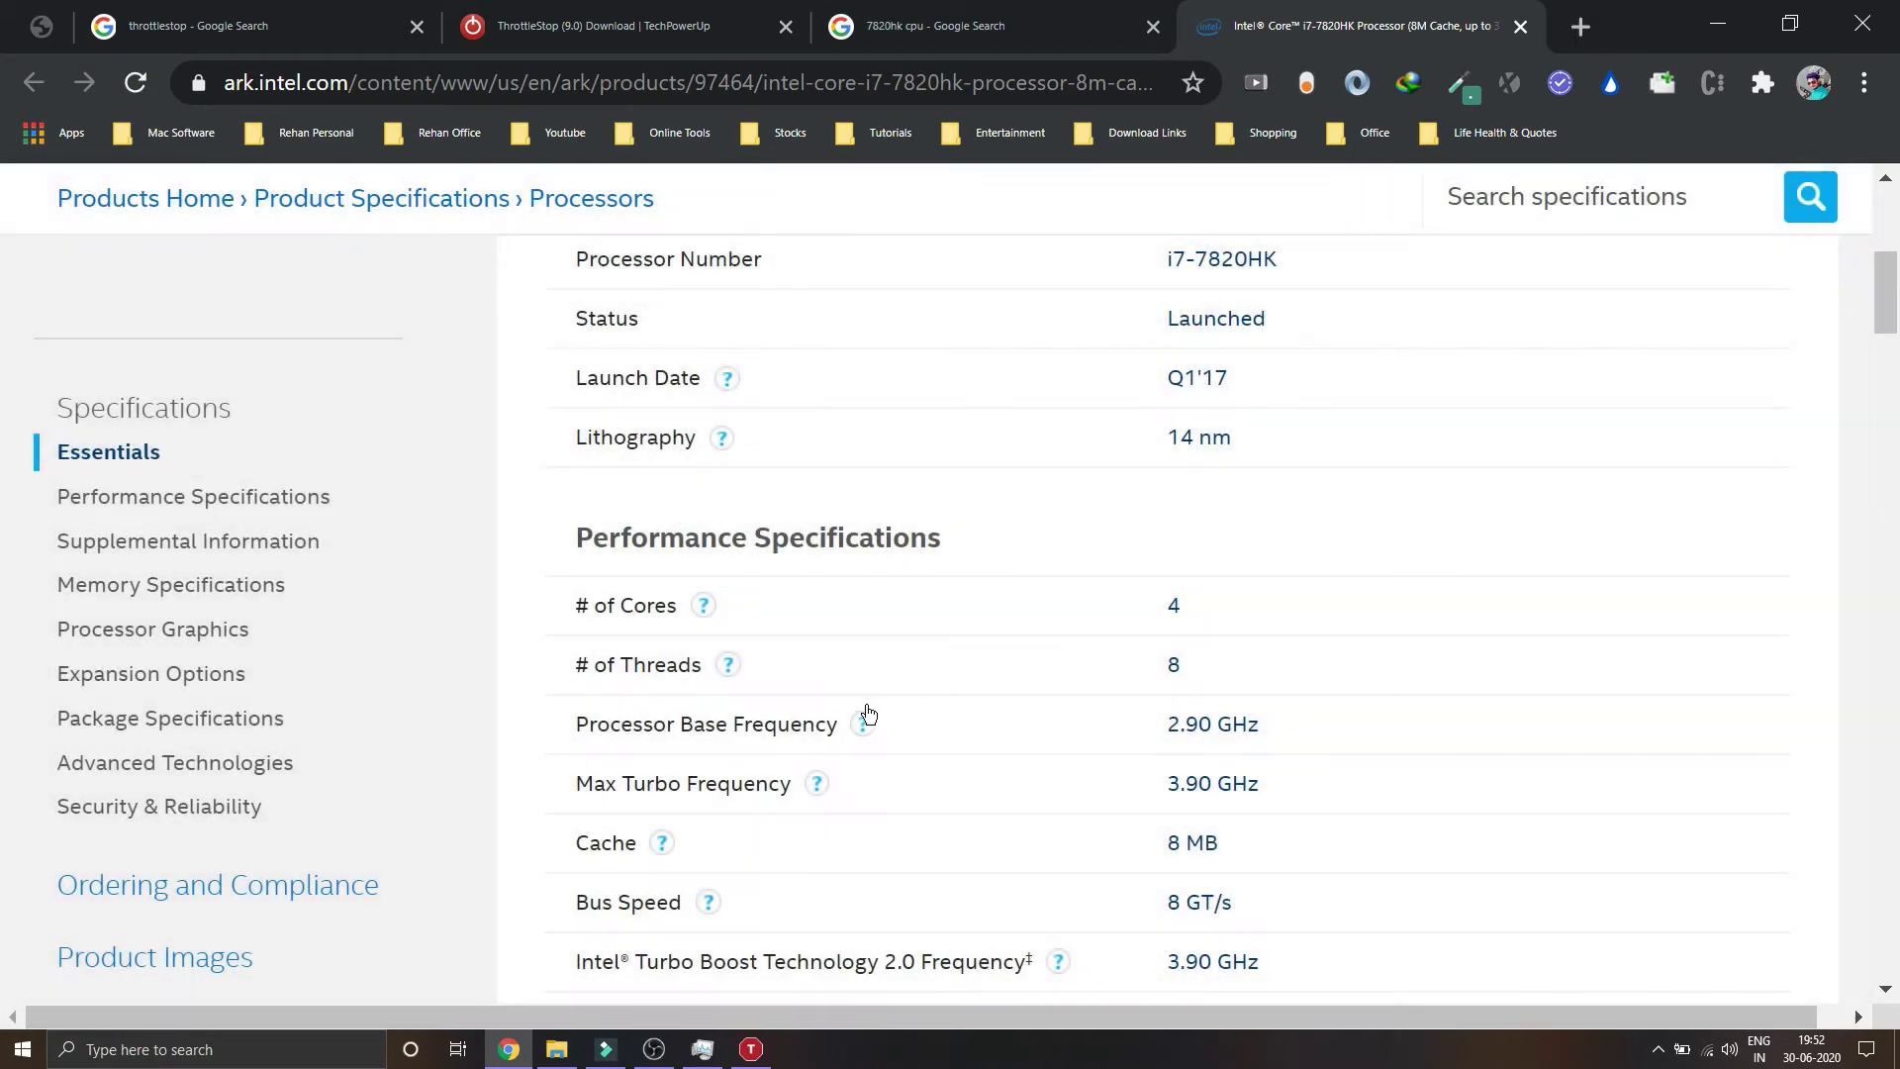
left_click(853, 723)
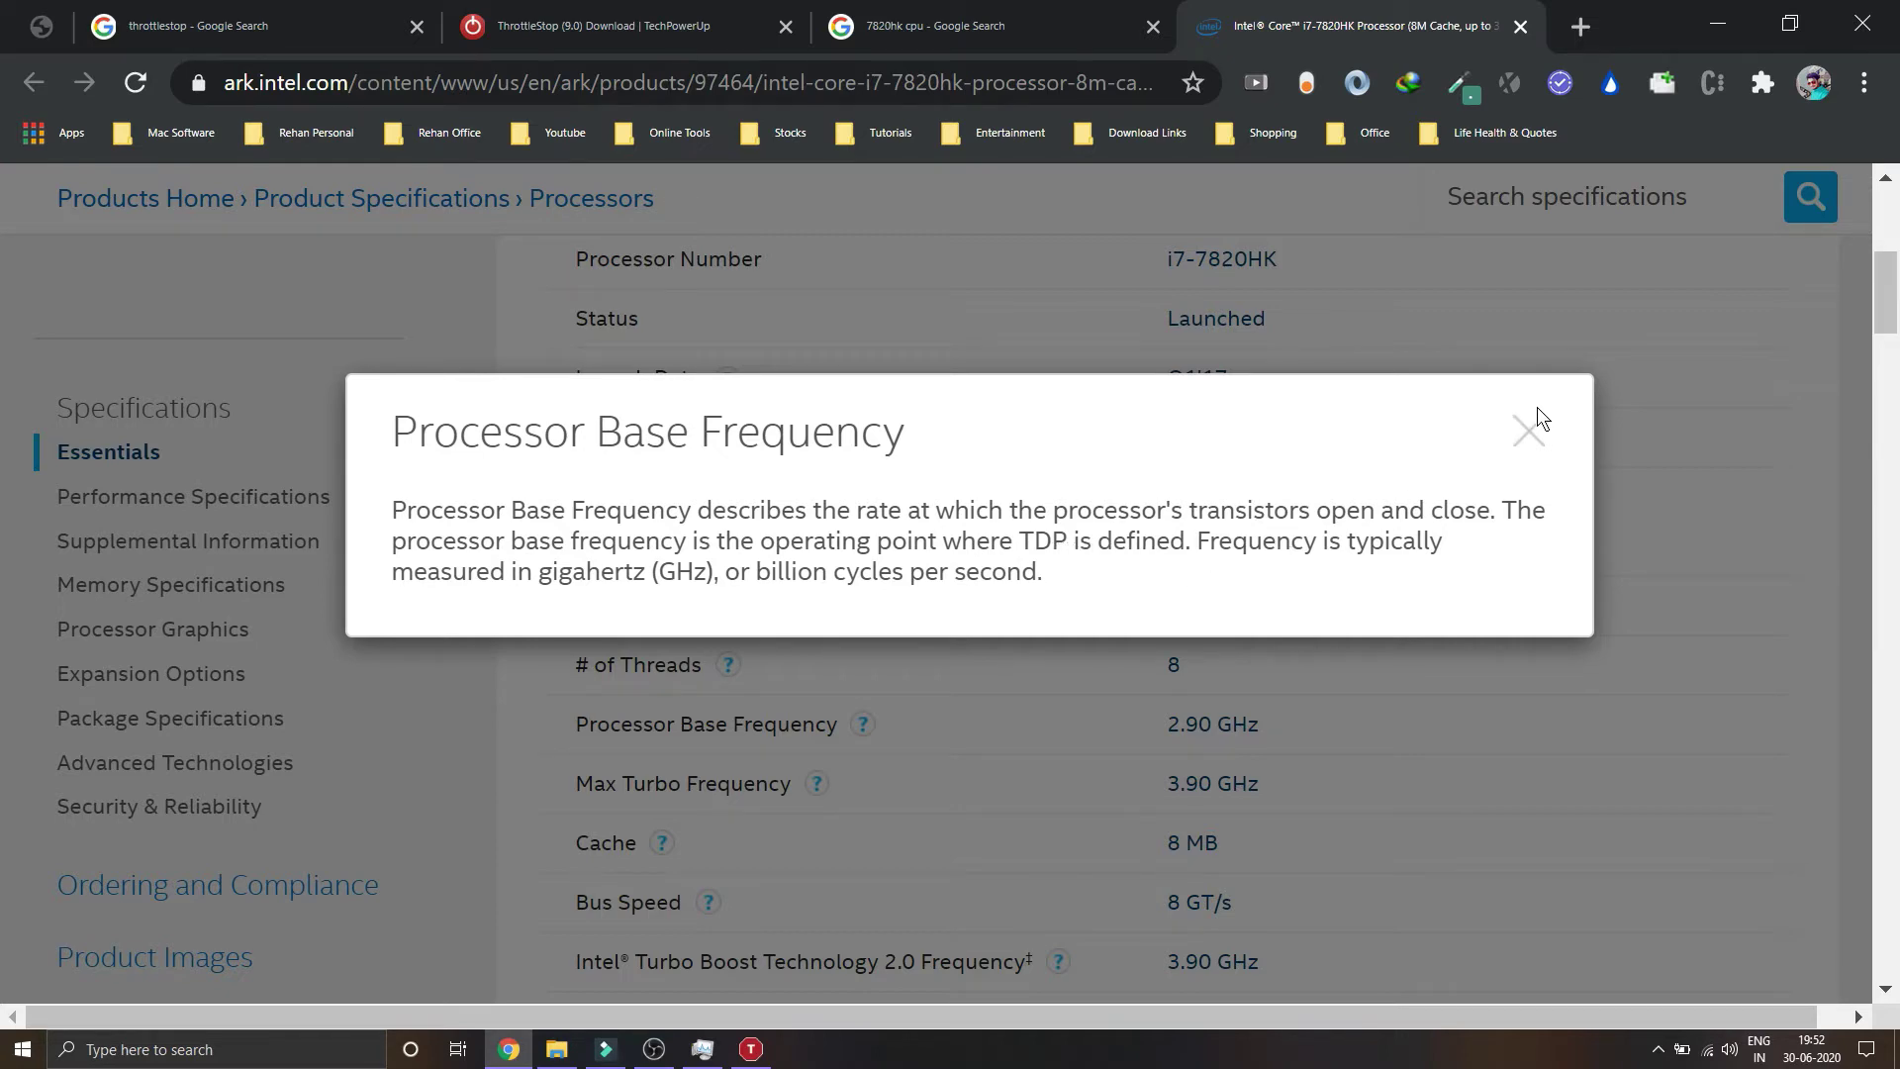
left_click(1527, 436)
left_click(801, 785)
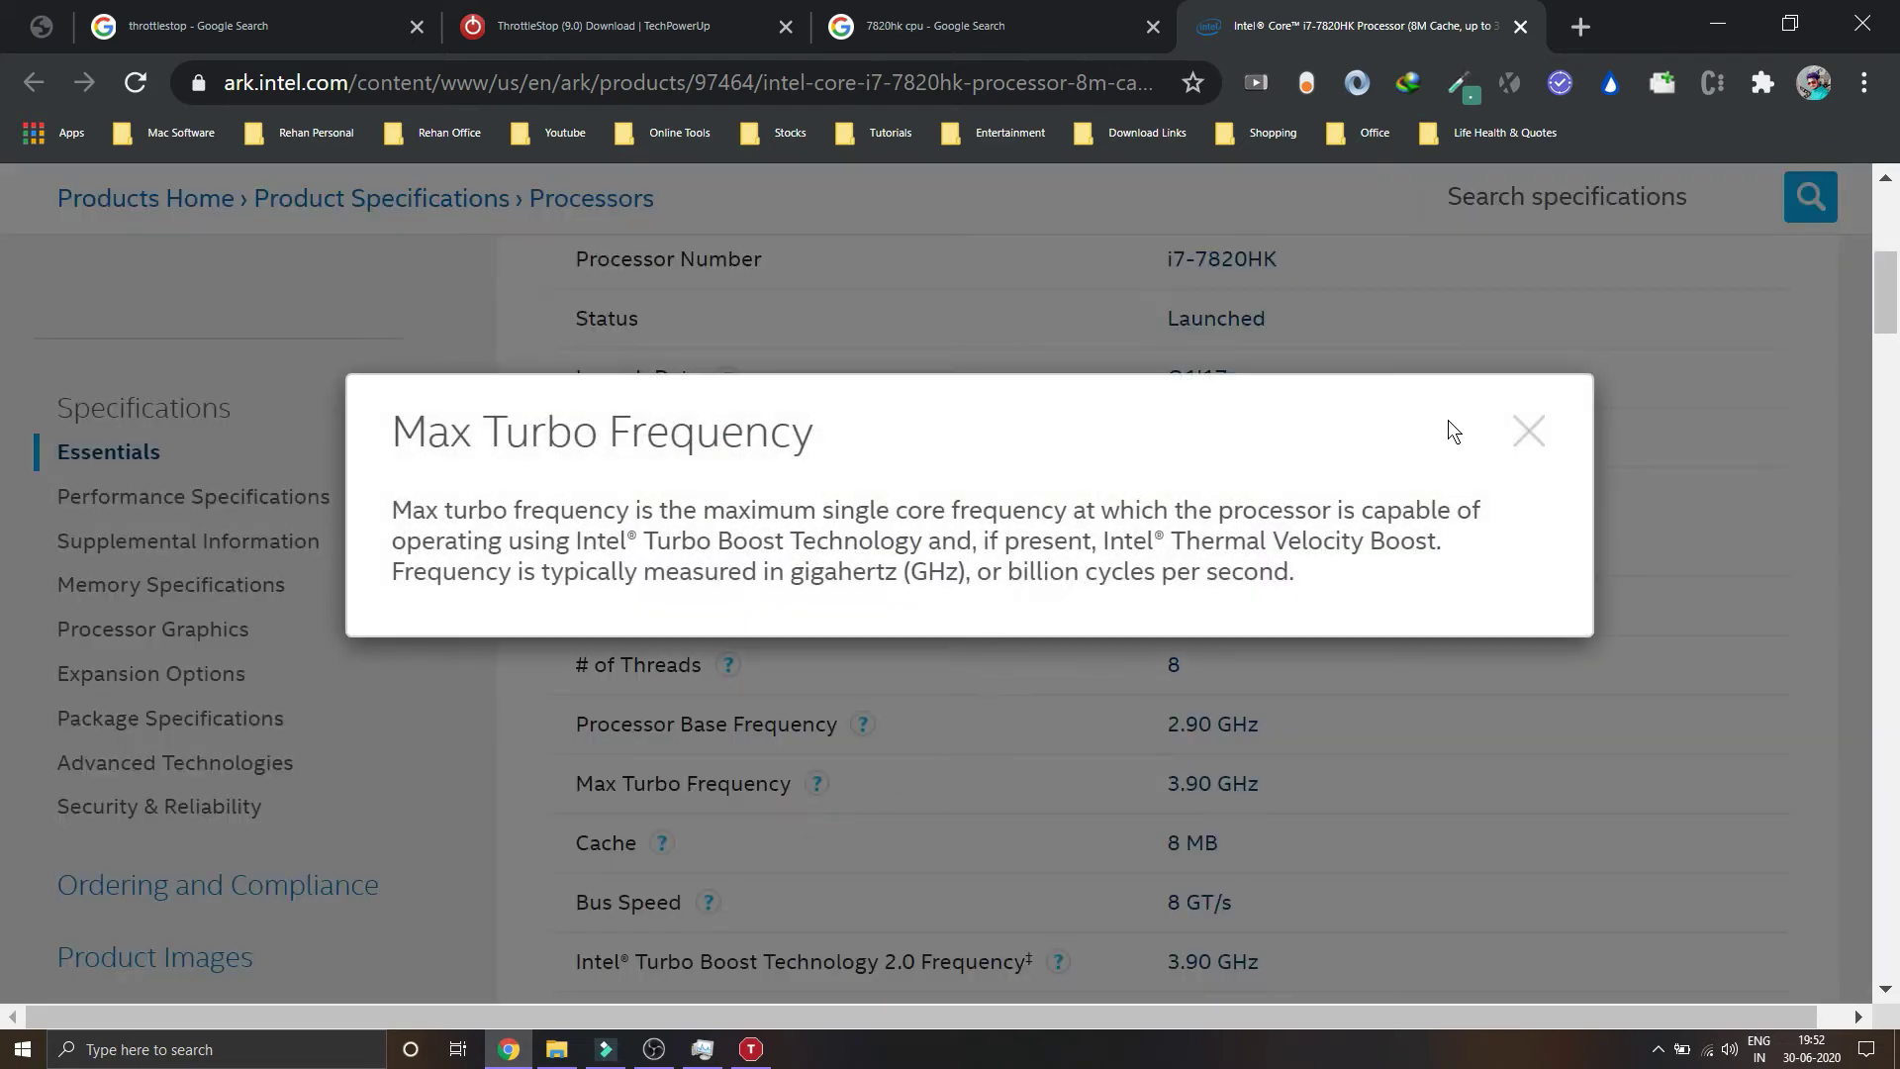
left_click(1539, 416)
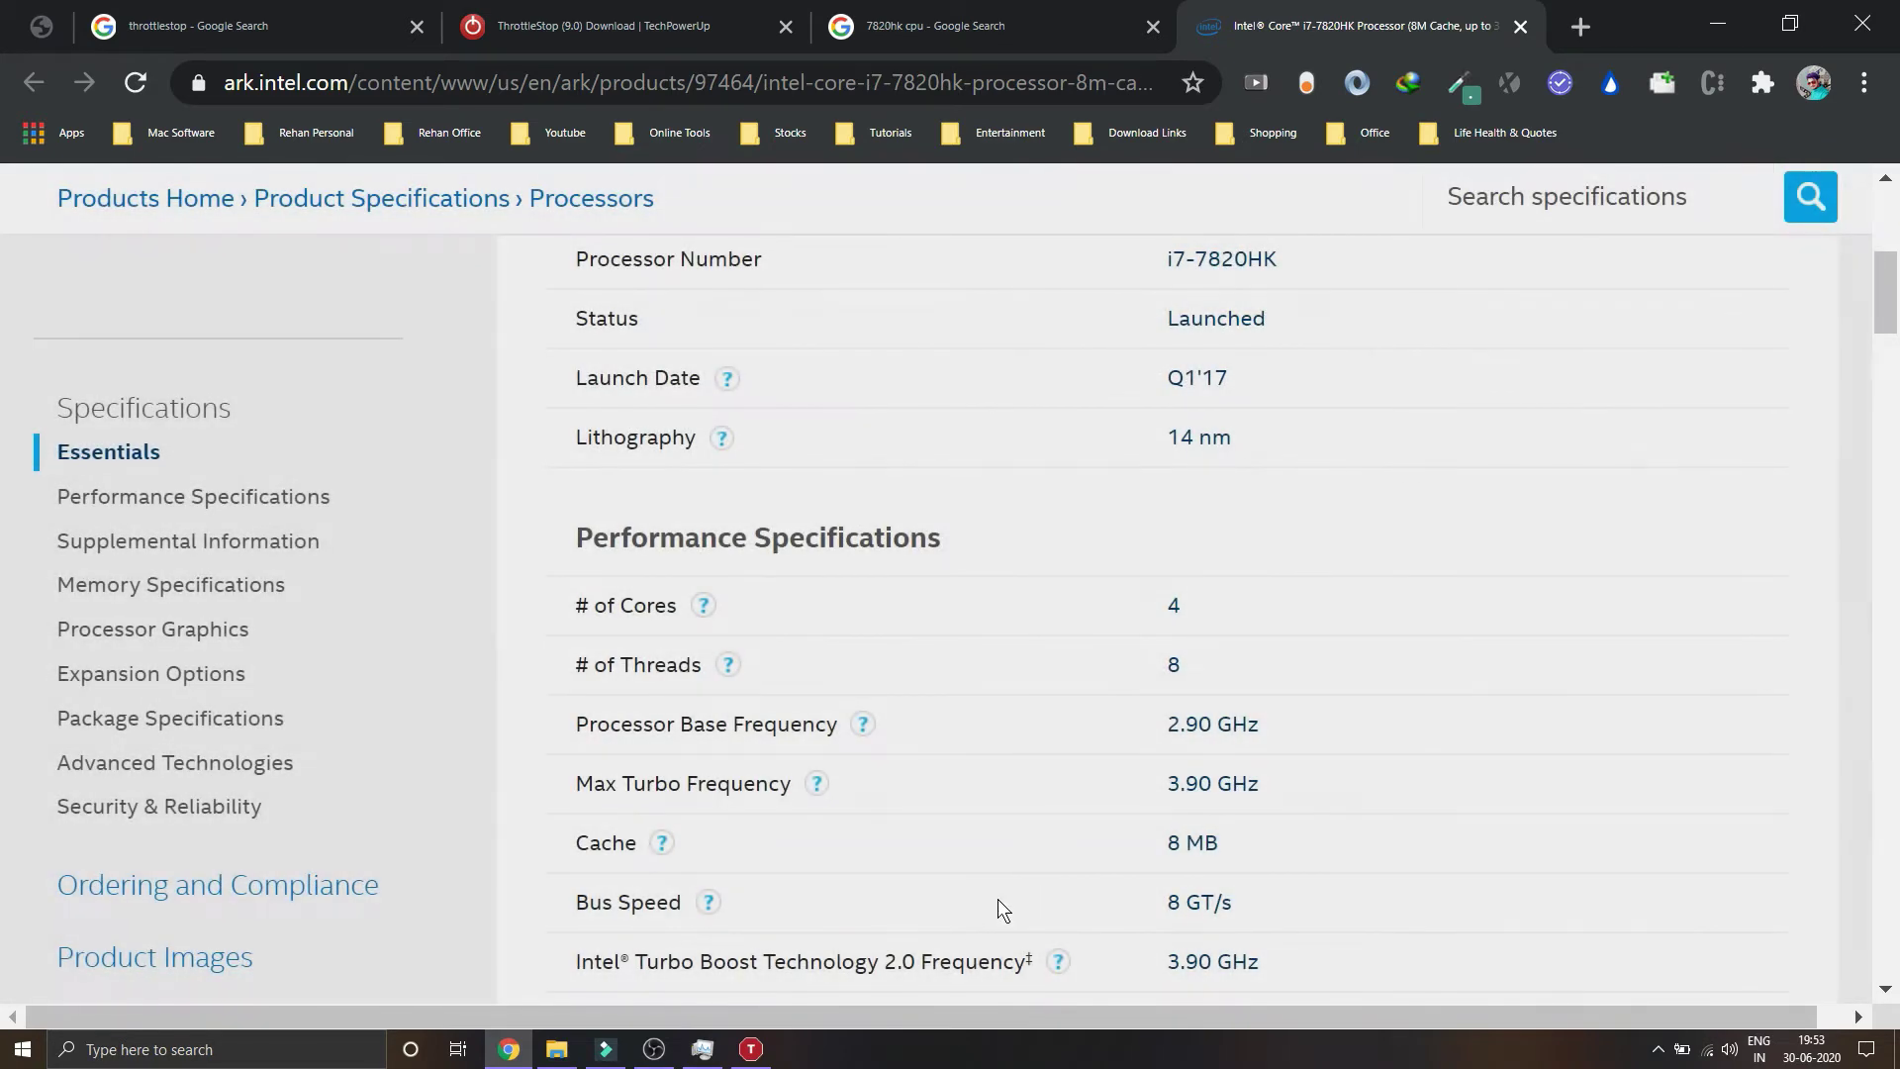
scroll(848, 920, "down", 2)
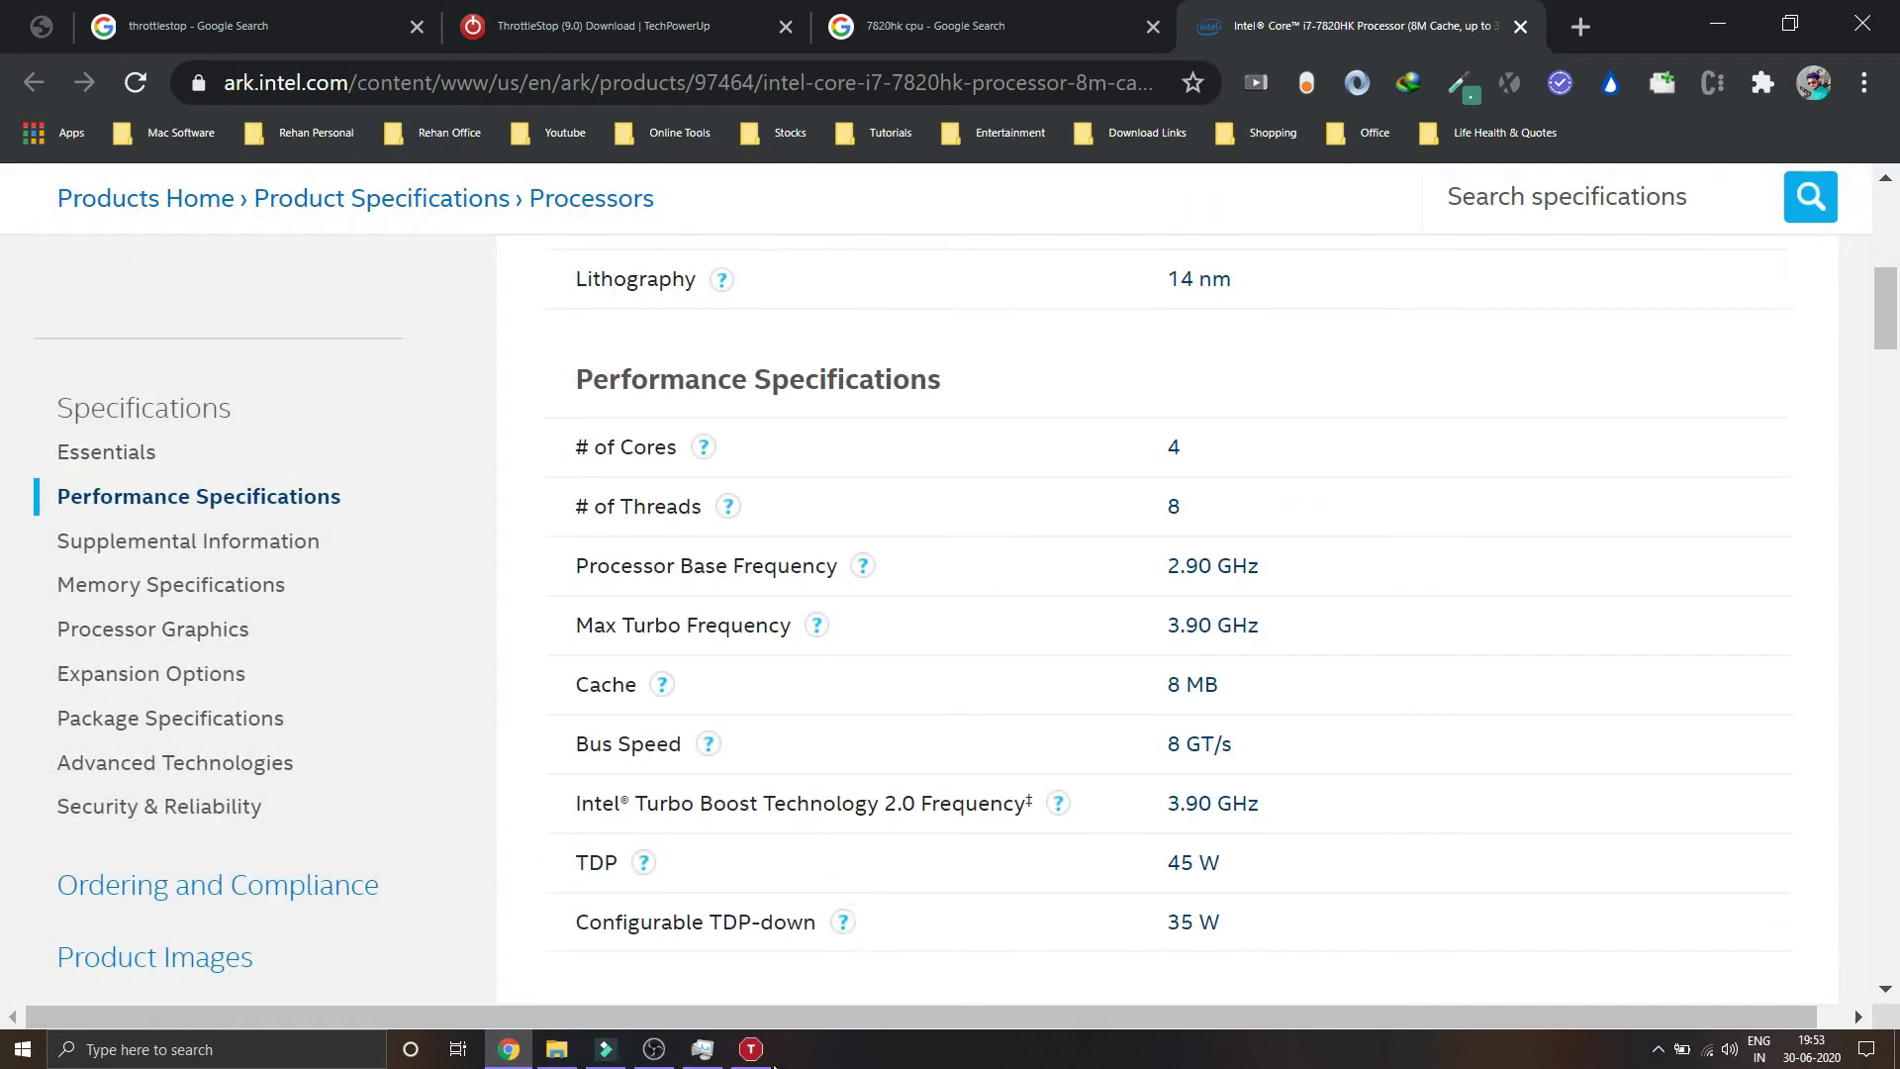
scroll(819, 806, "up", 4)
scroll(819, 805, "up", 2)
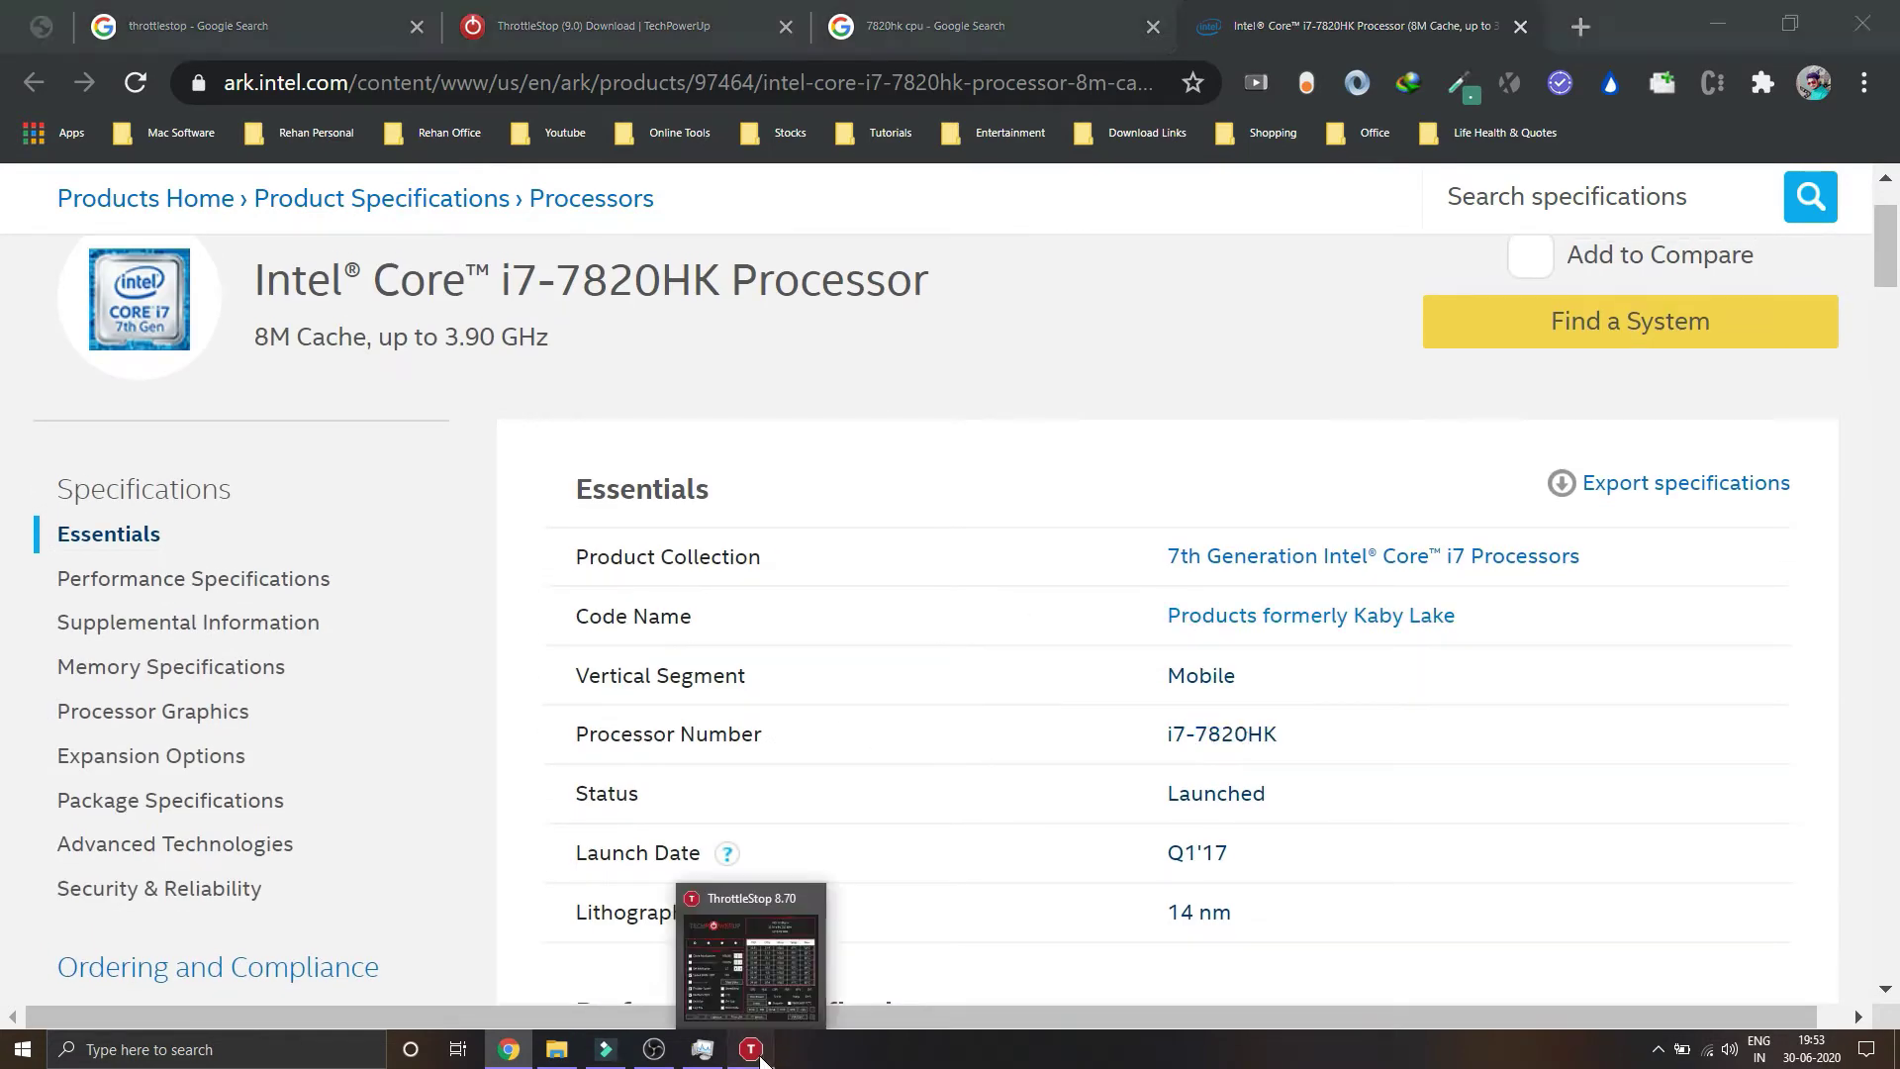
Restore the default turbo ratio limits and cross-check the 3.90 GHz max turbo on the spec page.
left_click(821, 884)
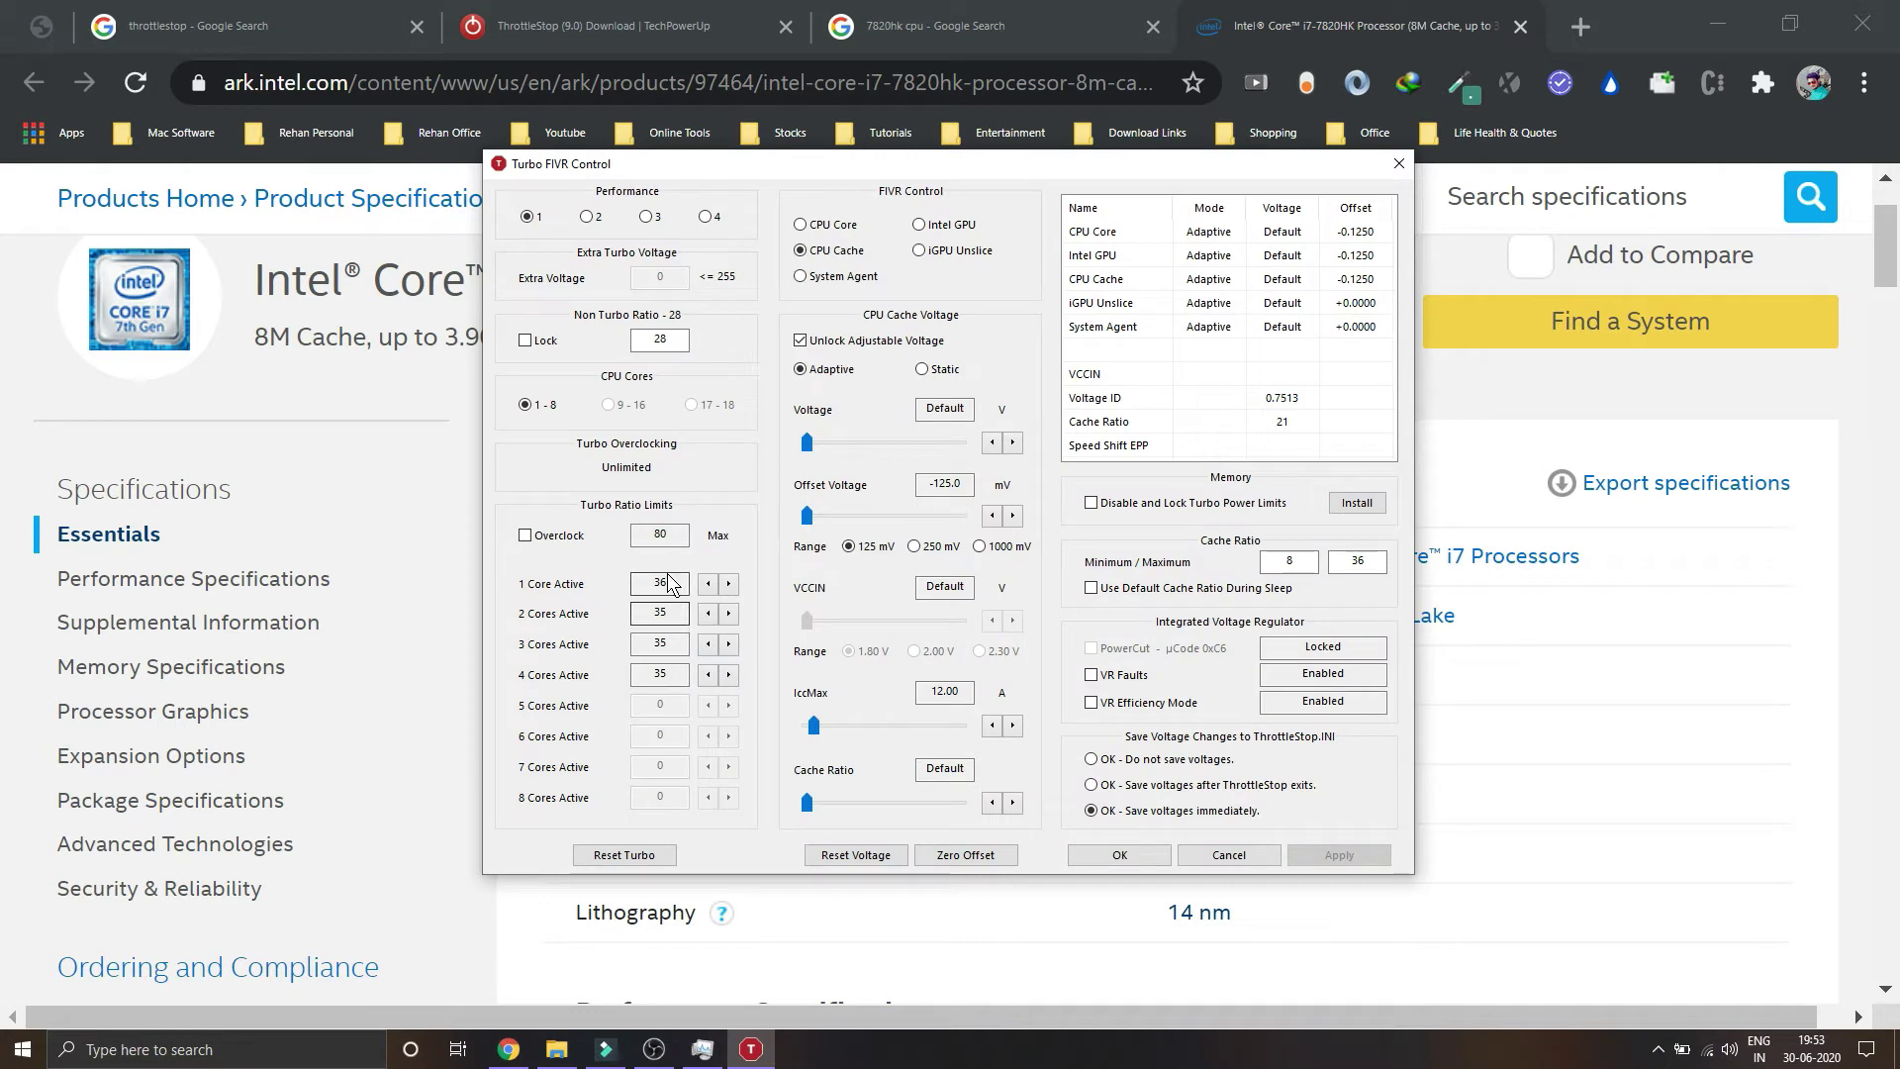
left_click(625, 857)
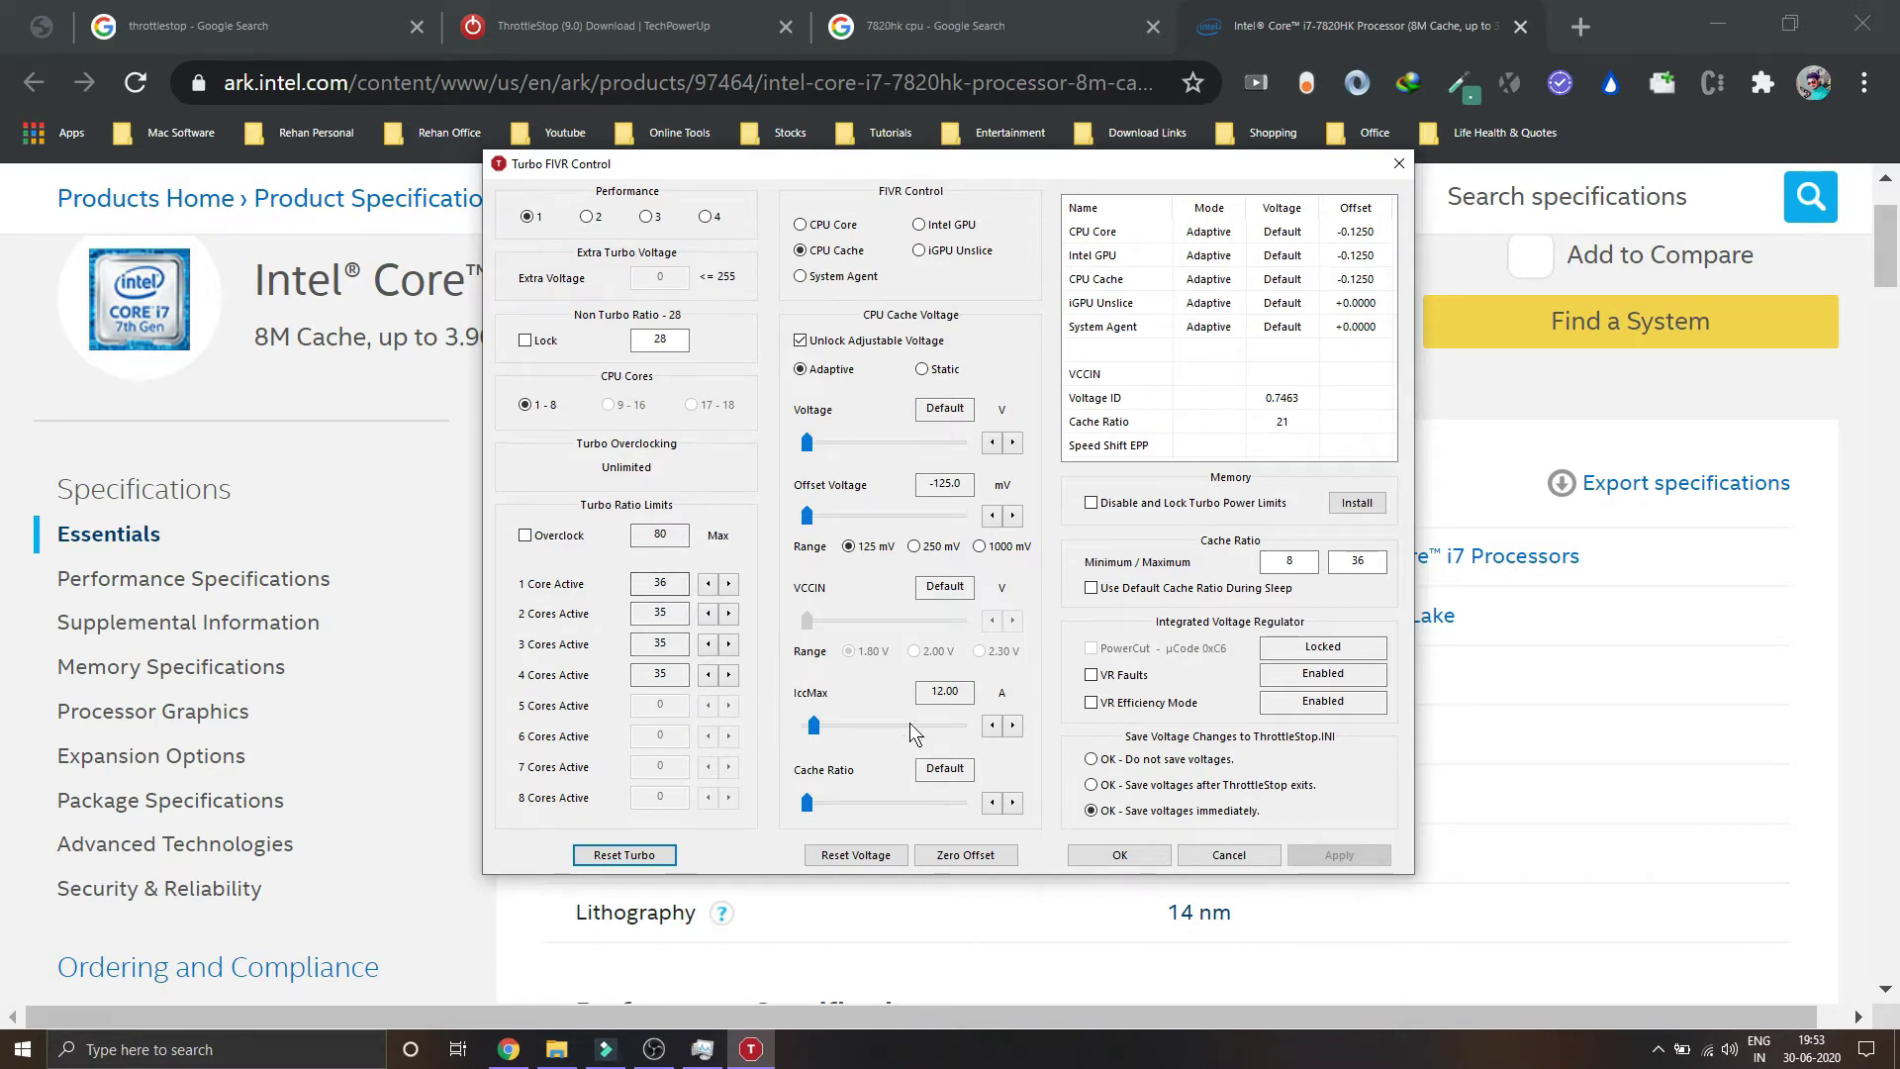
left_click(1623, 758)
scroll(1252, 924, "down", 5)
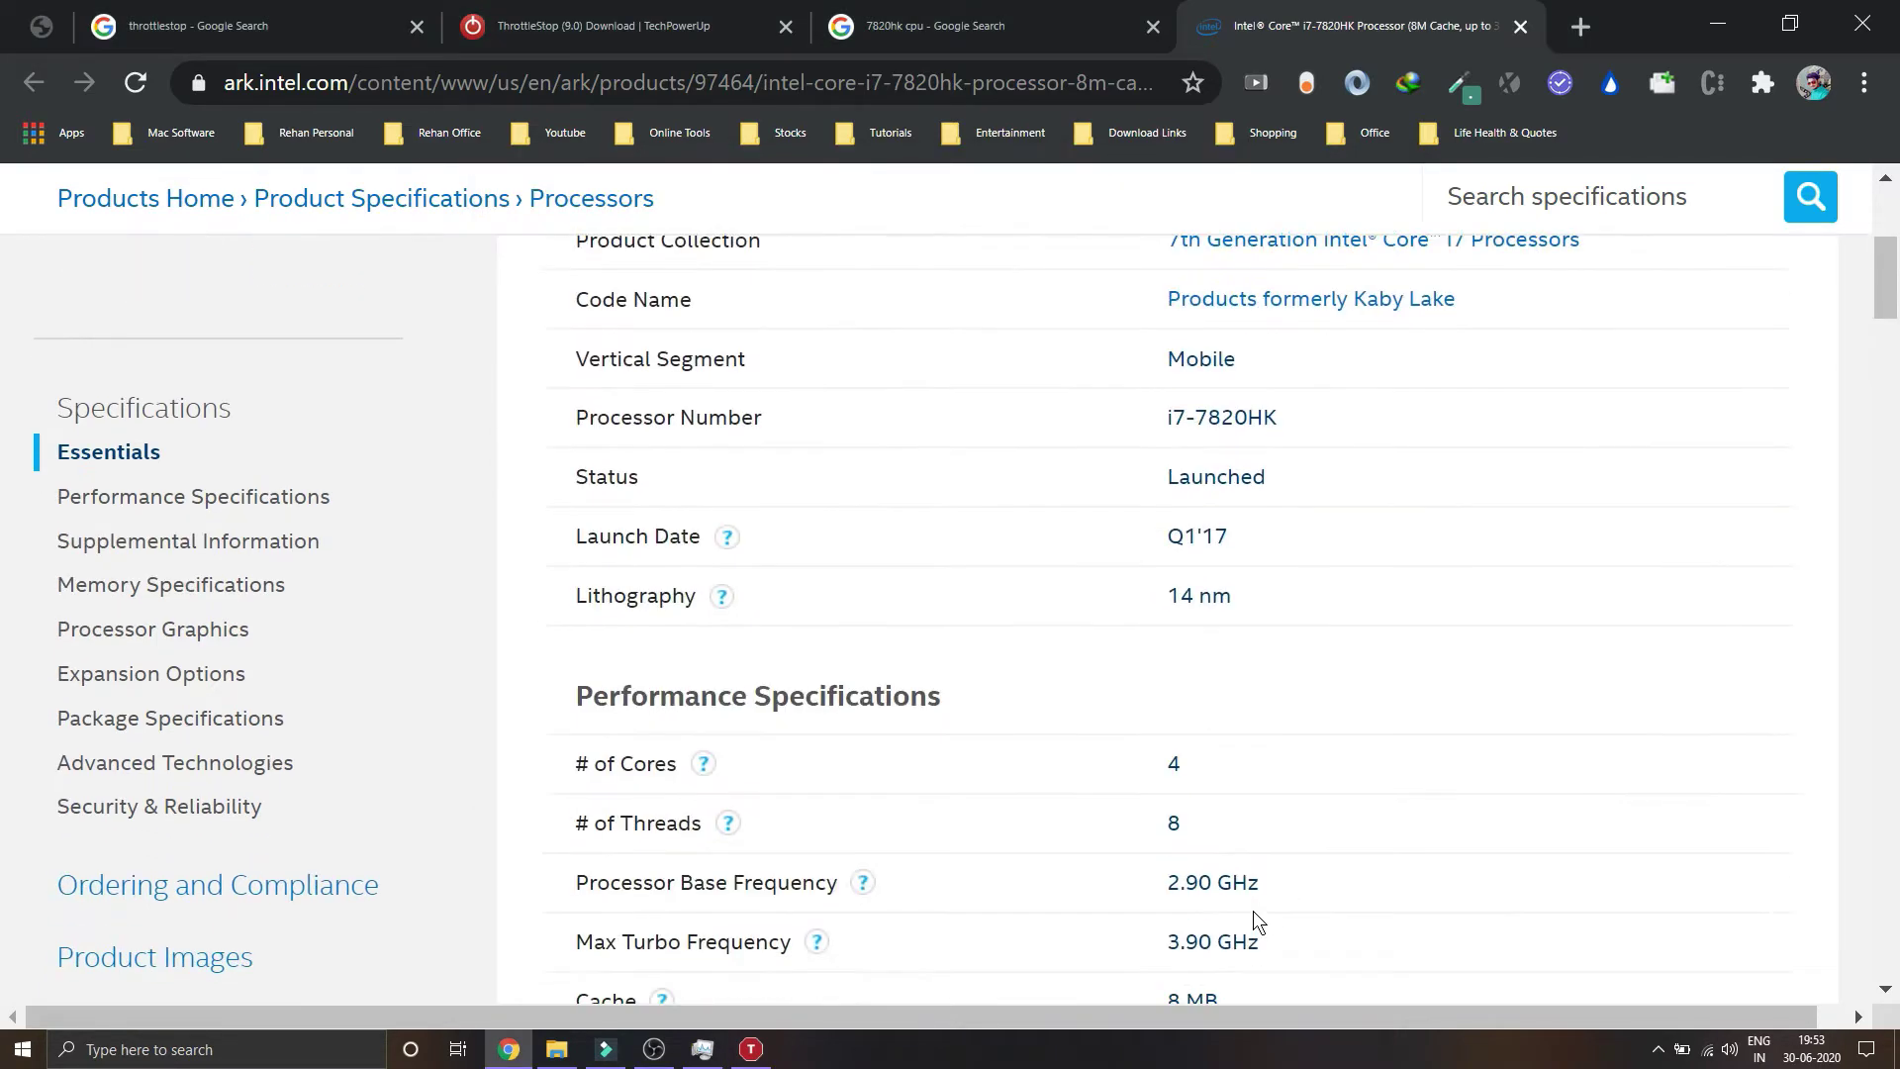
double_click(1174, 787)
key("alt+Tab")
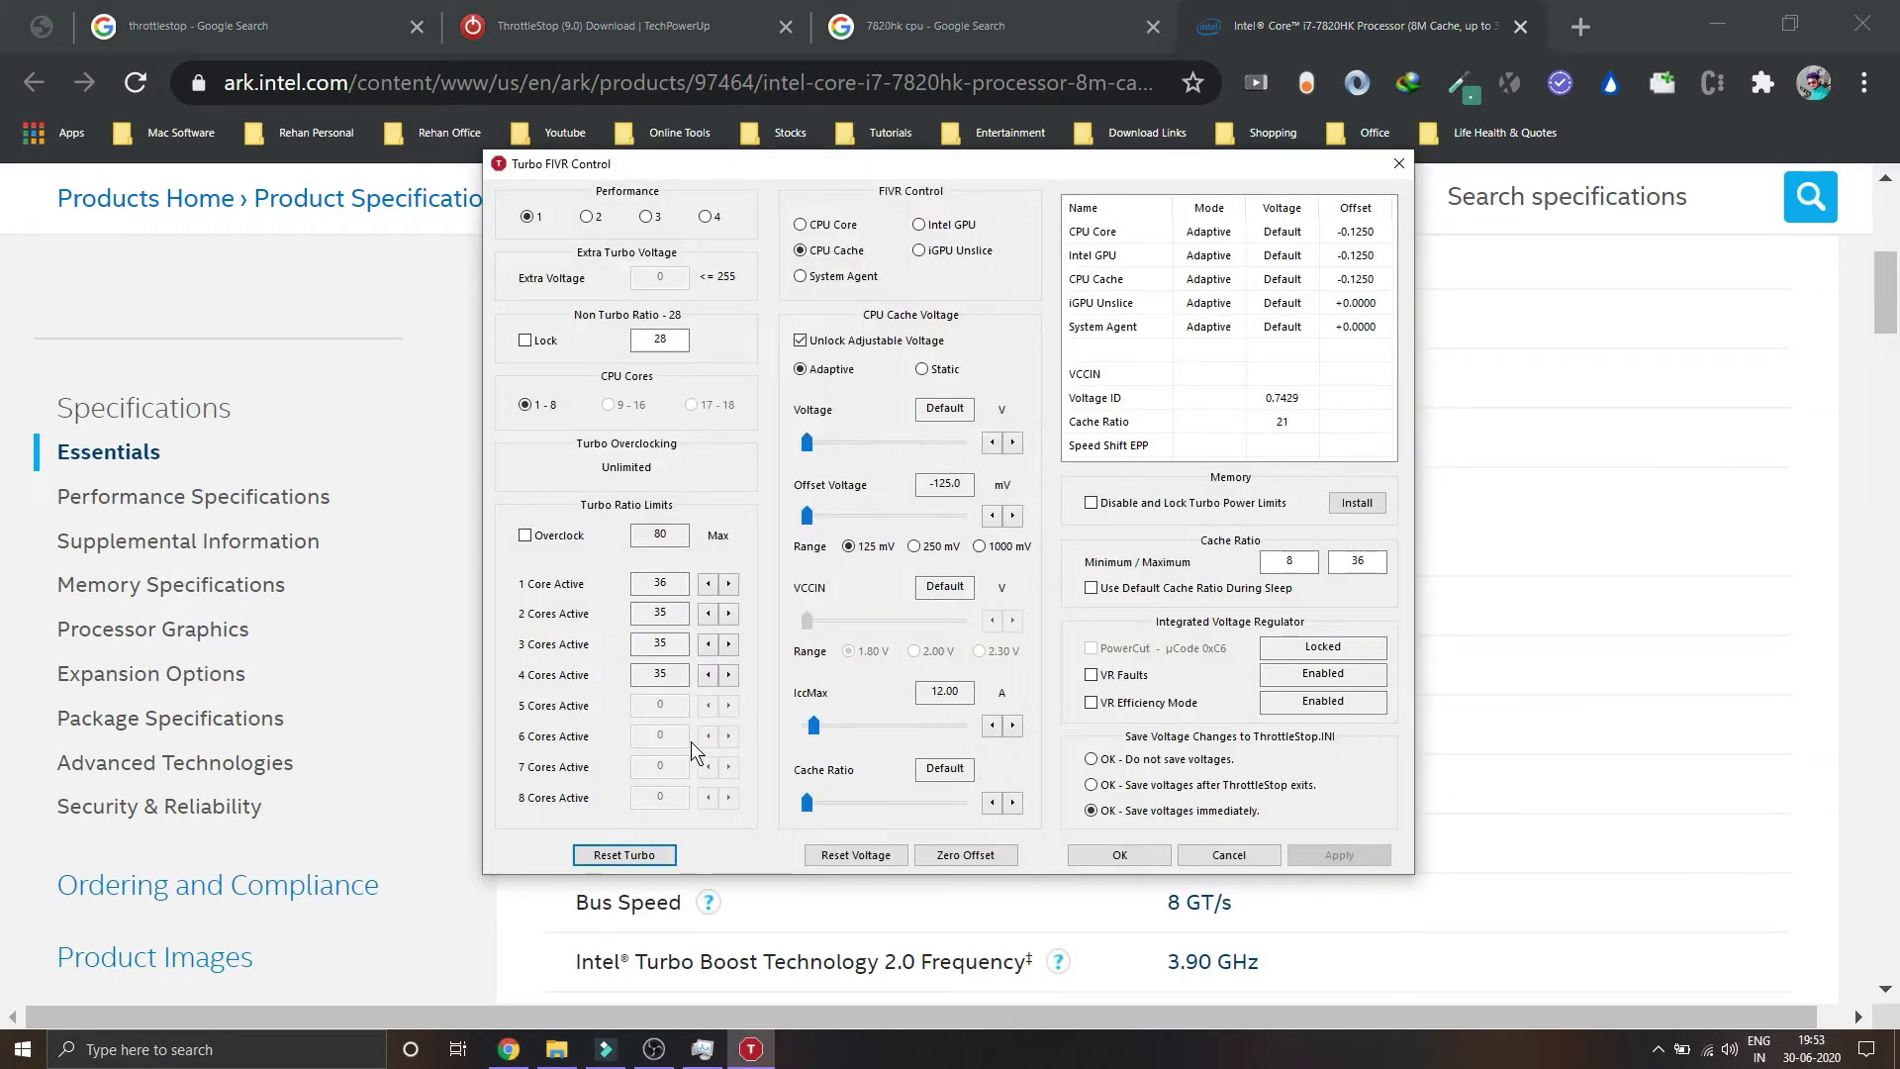
Nudge 1 Core Active to 35 and back to 36, then apply and confirm with OK.
left_click(708, 584)
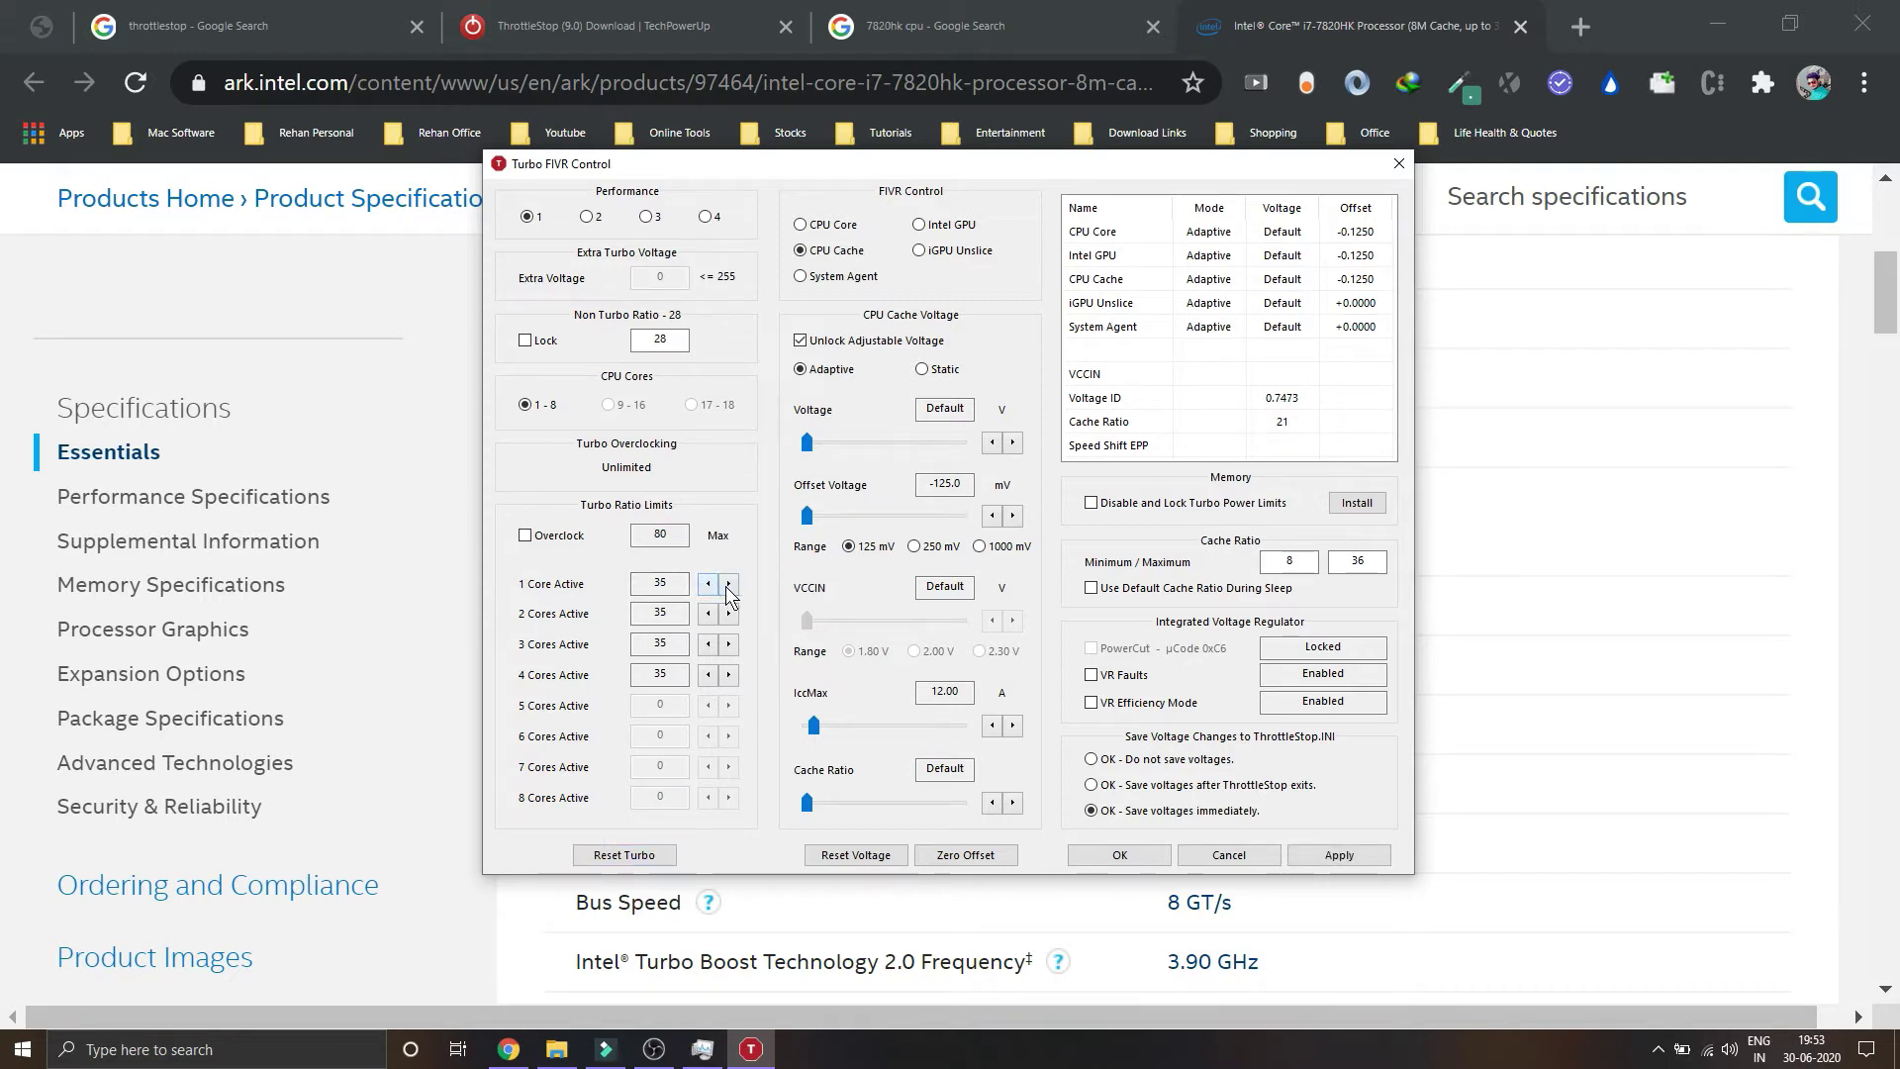
left_click(729, 586)
left_click(1373, 851)
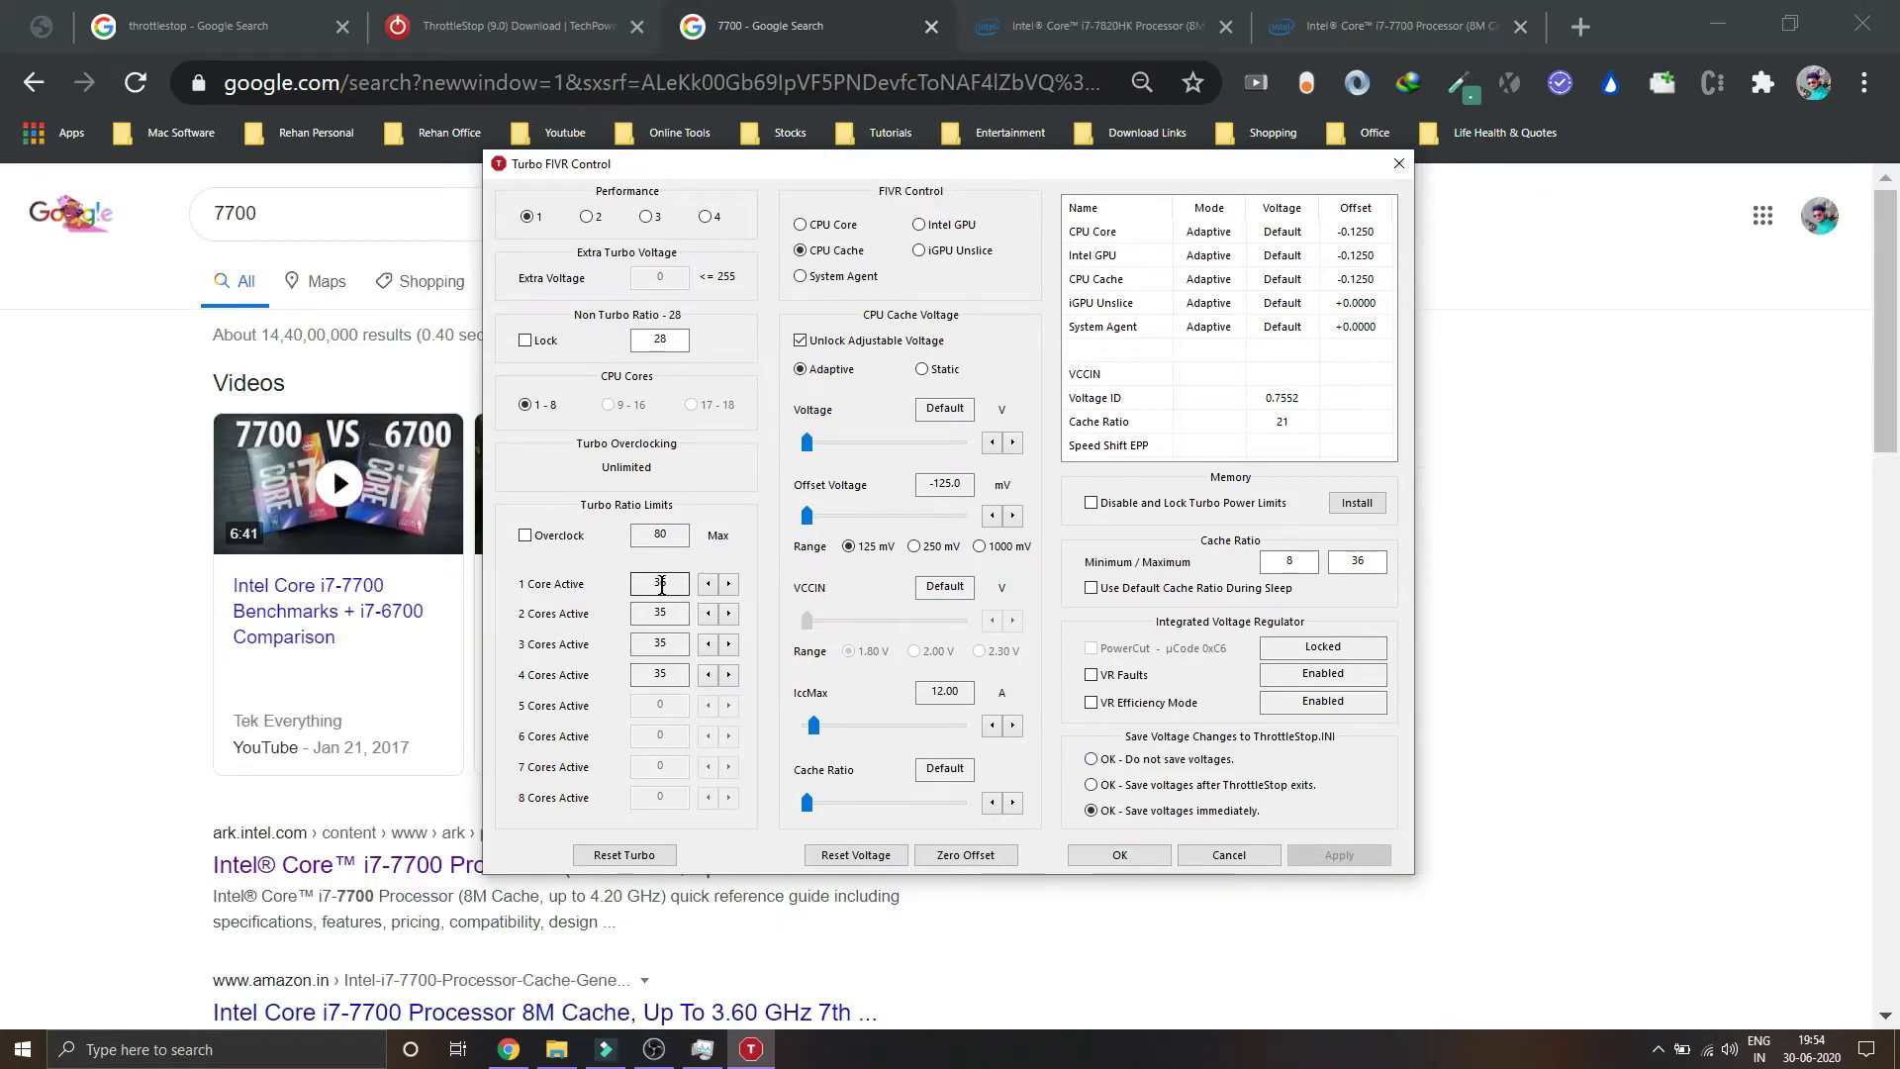
left_click(1152, 859)
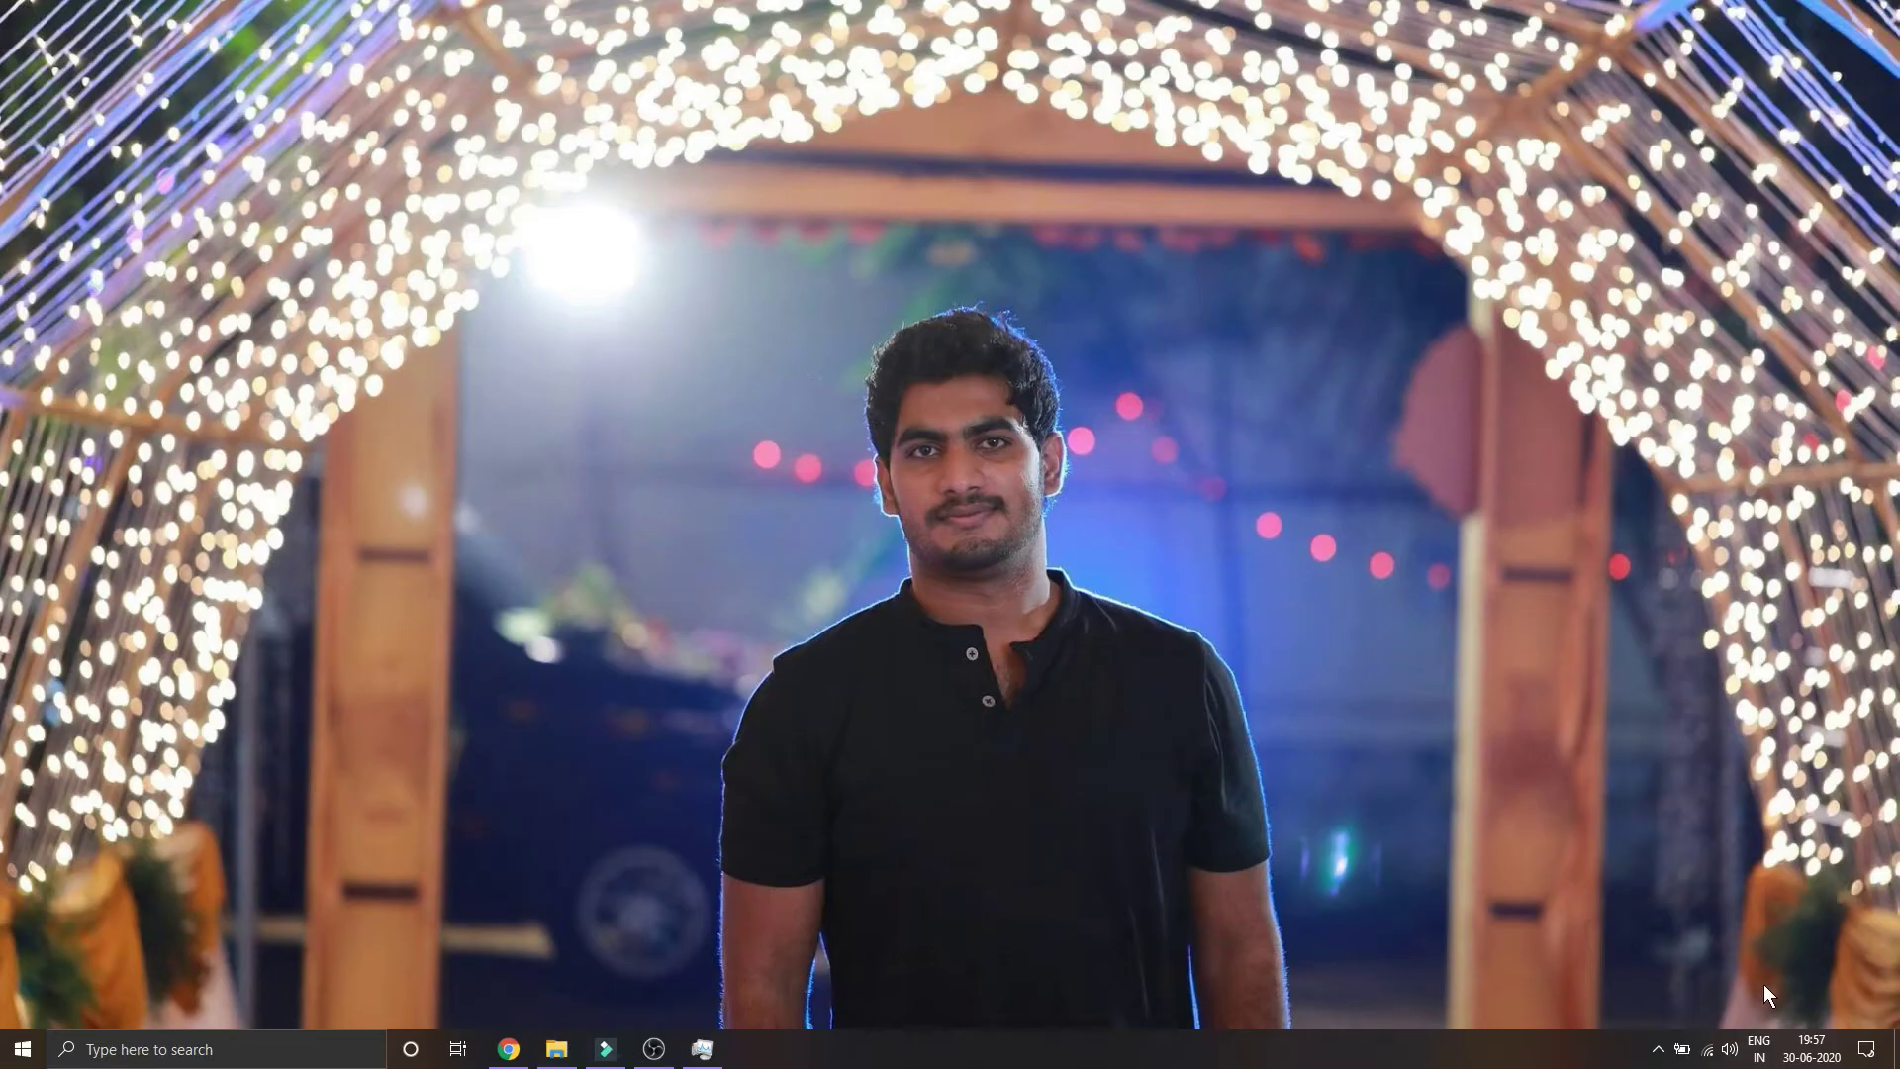
Open ThrottleStop from the tray overflow, reposition its window, and close it back to the tray.
left_click(1657, 1053)
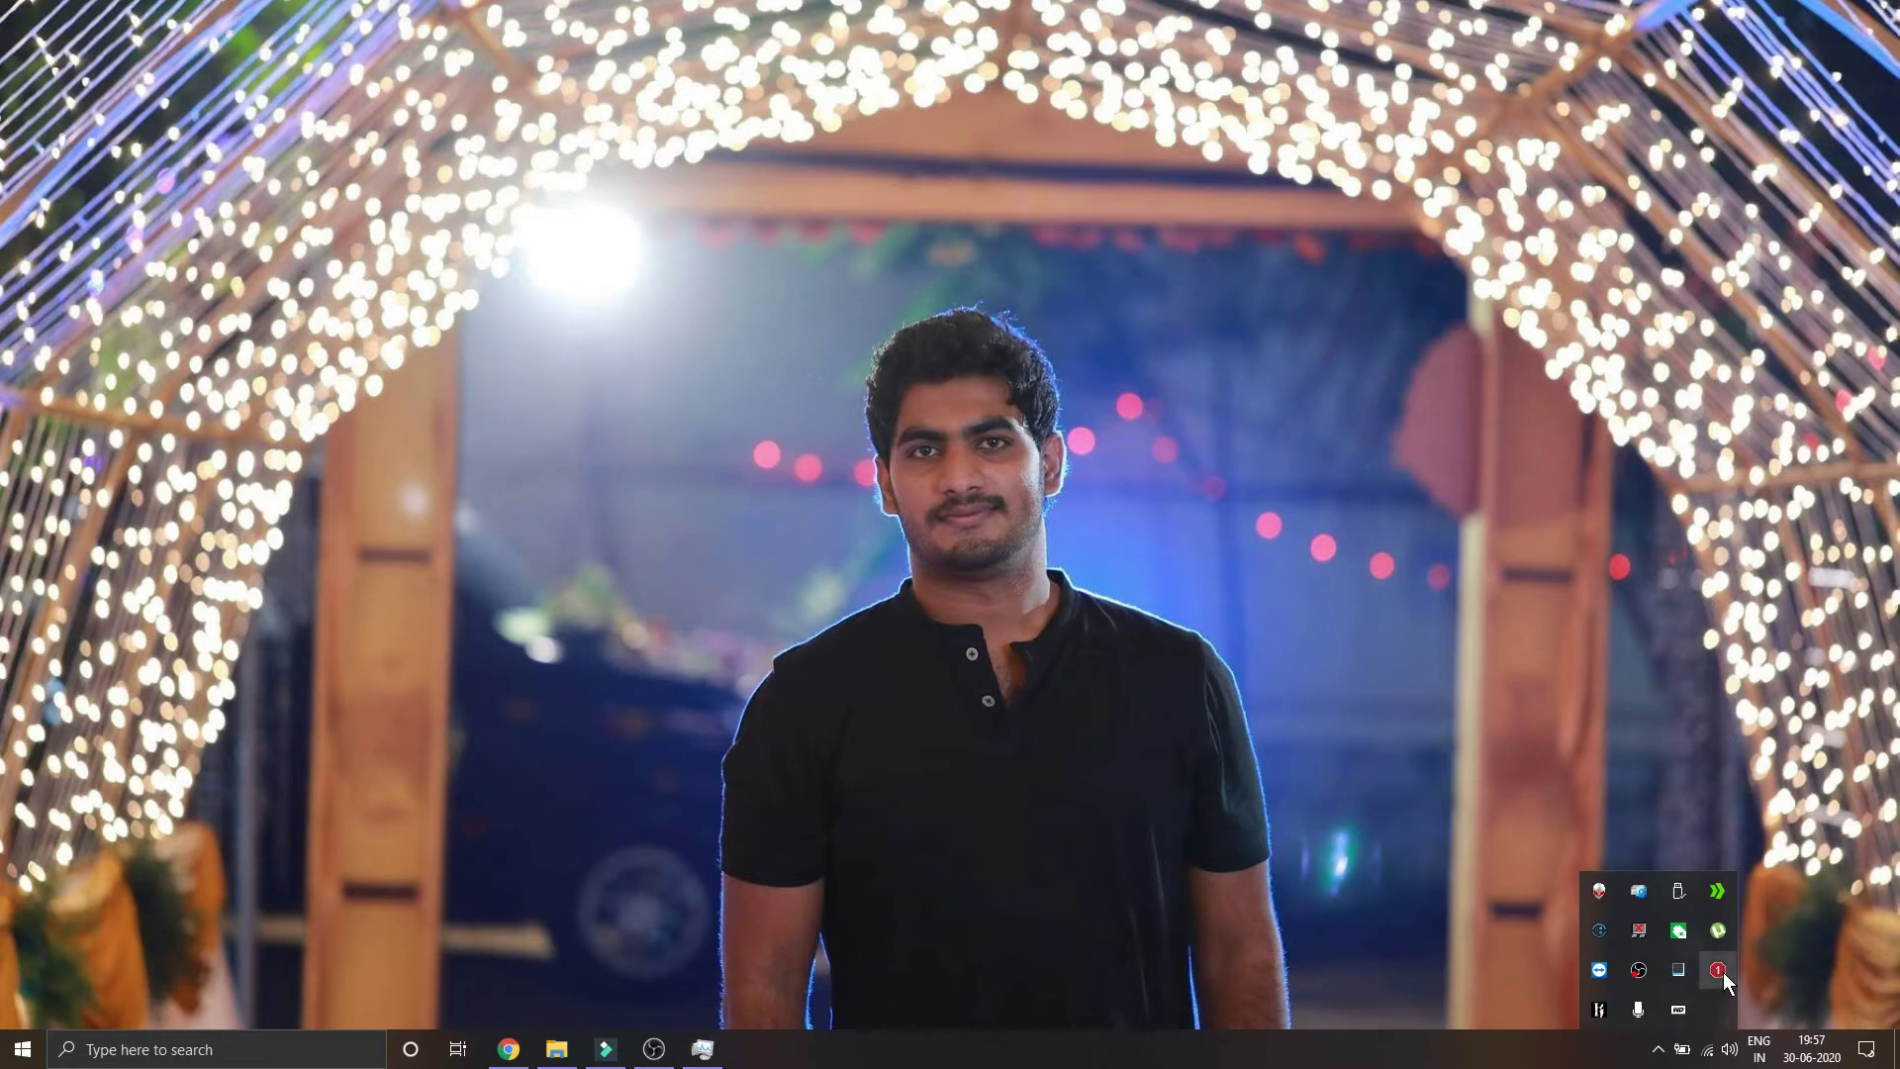
left_click(1718, 971)
left_click_drag(1273, 420, 918, 369)
left_click(1251, 358)
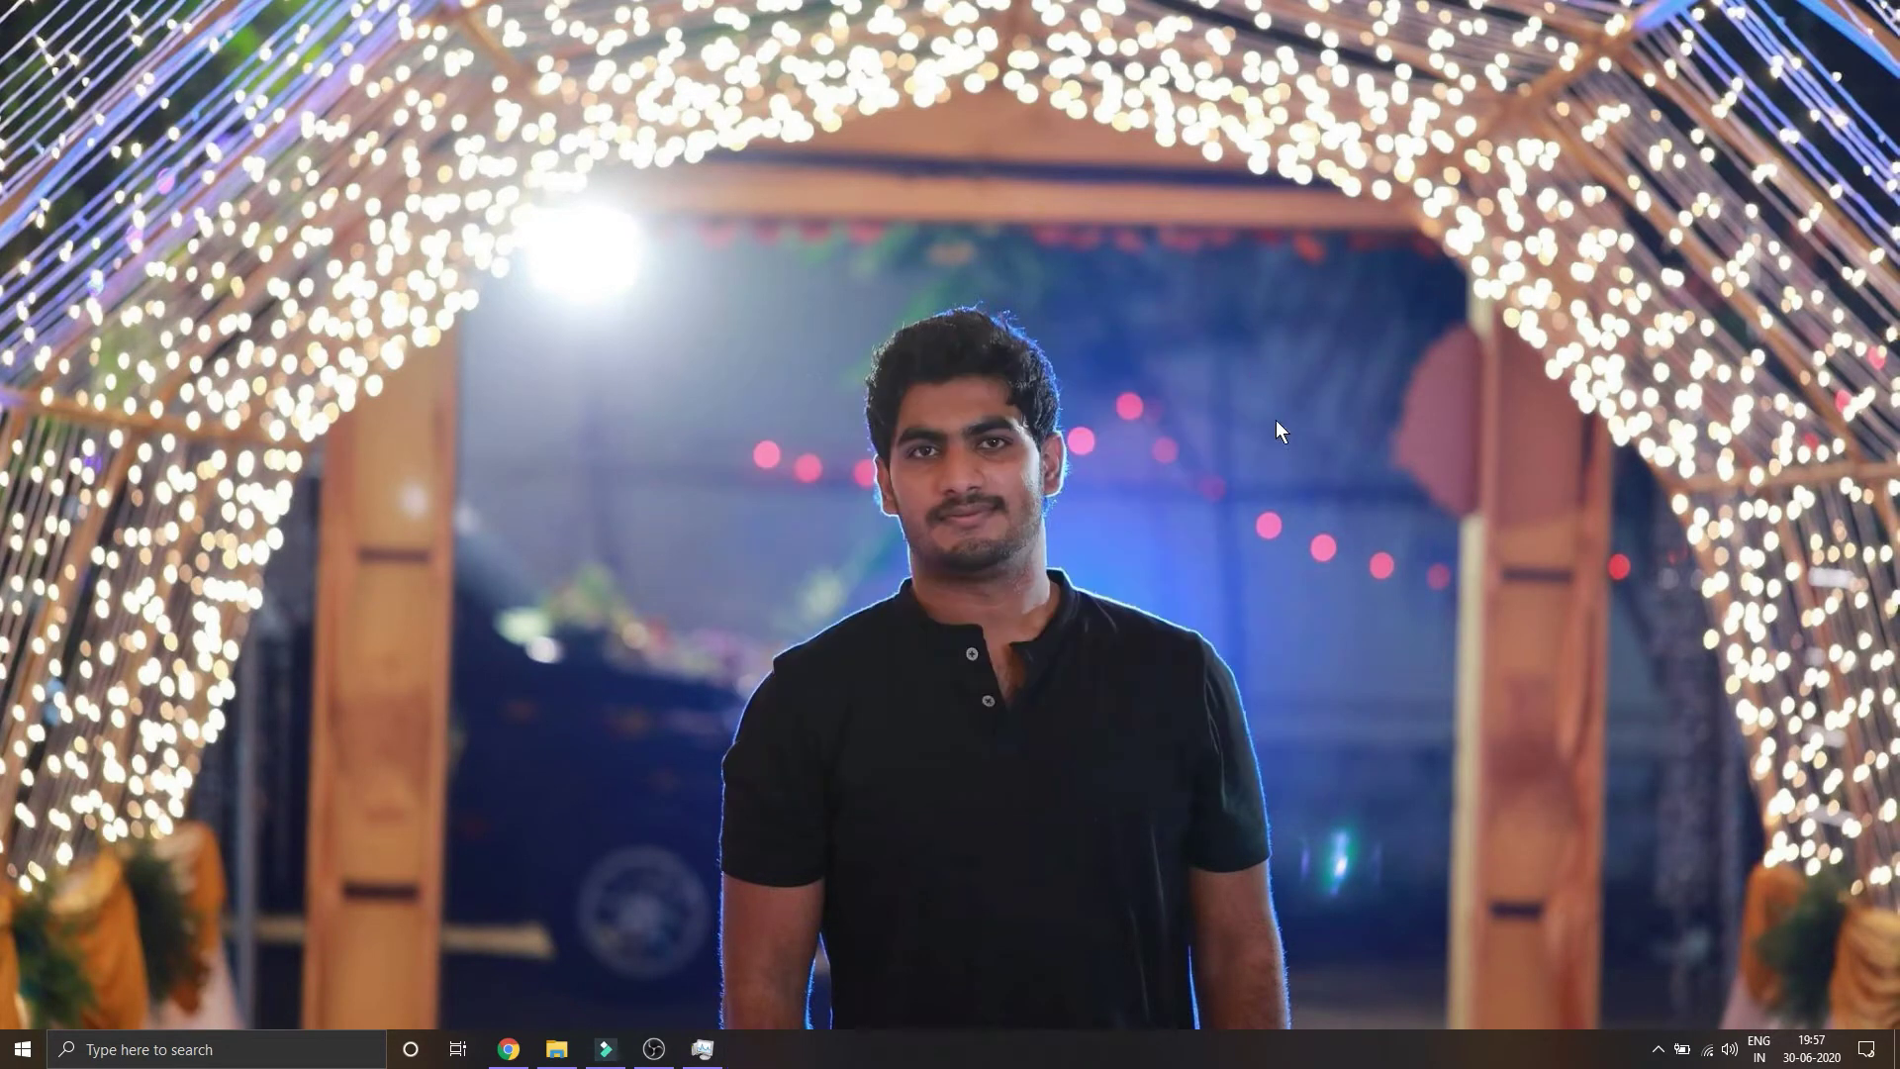
Reopen ThrottleStop and confirm Options with Start Minimized and Minimize on Close enabled.
left_click(1657, 1049)
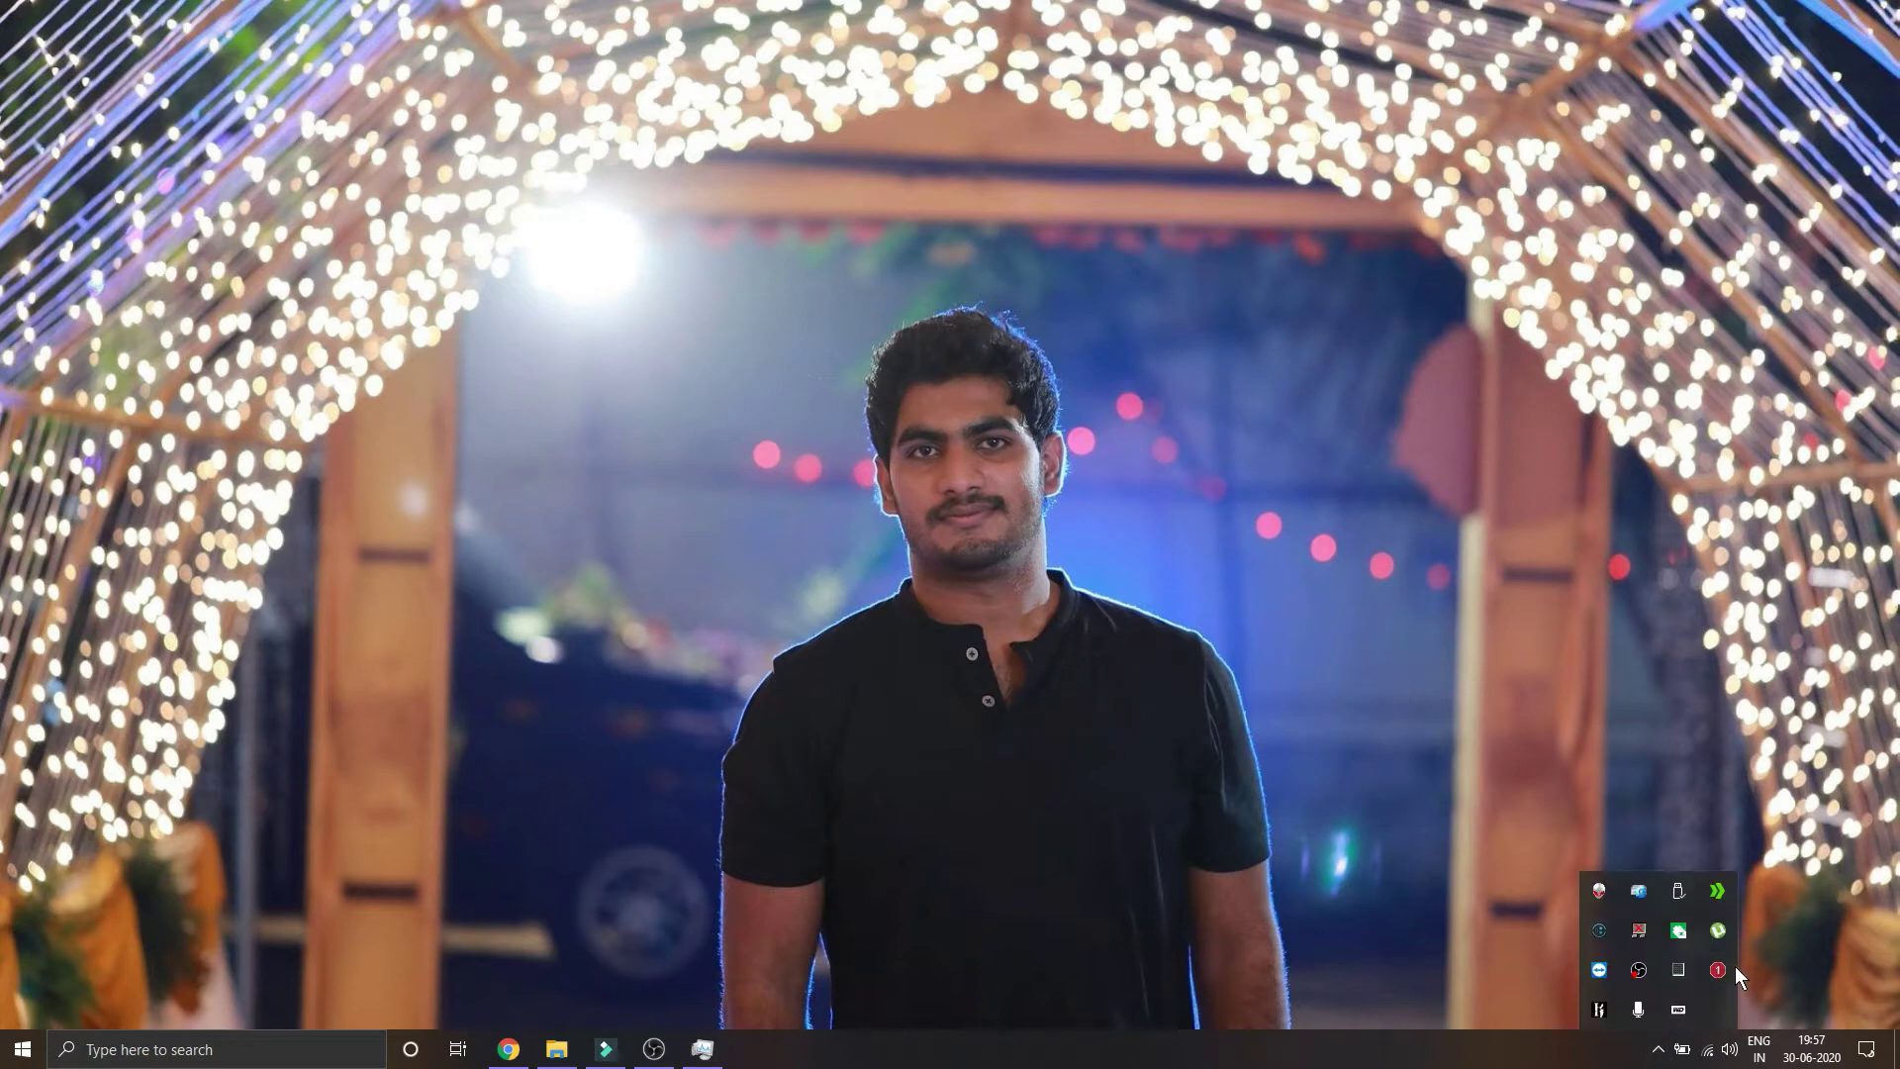
left_click(1721, 970)
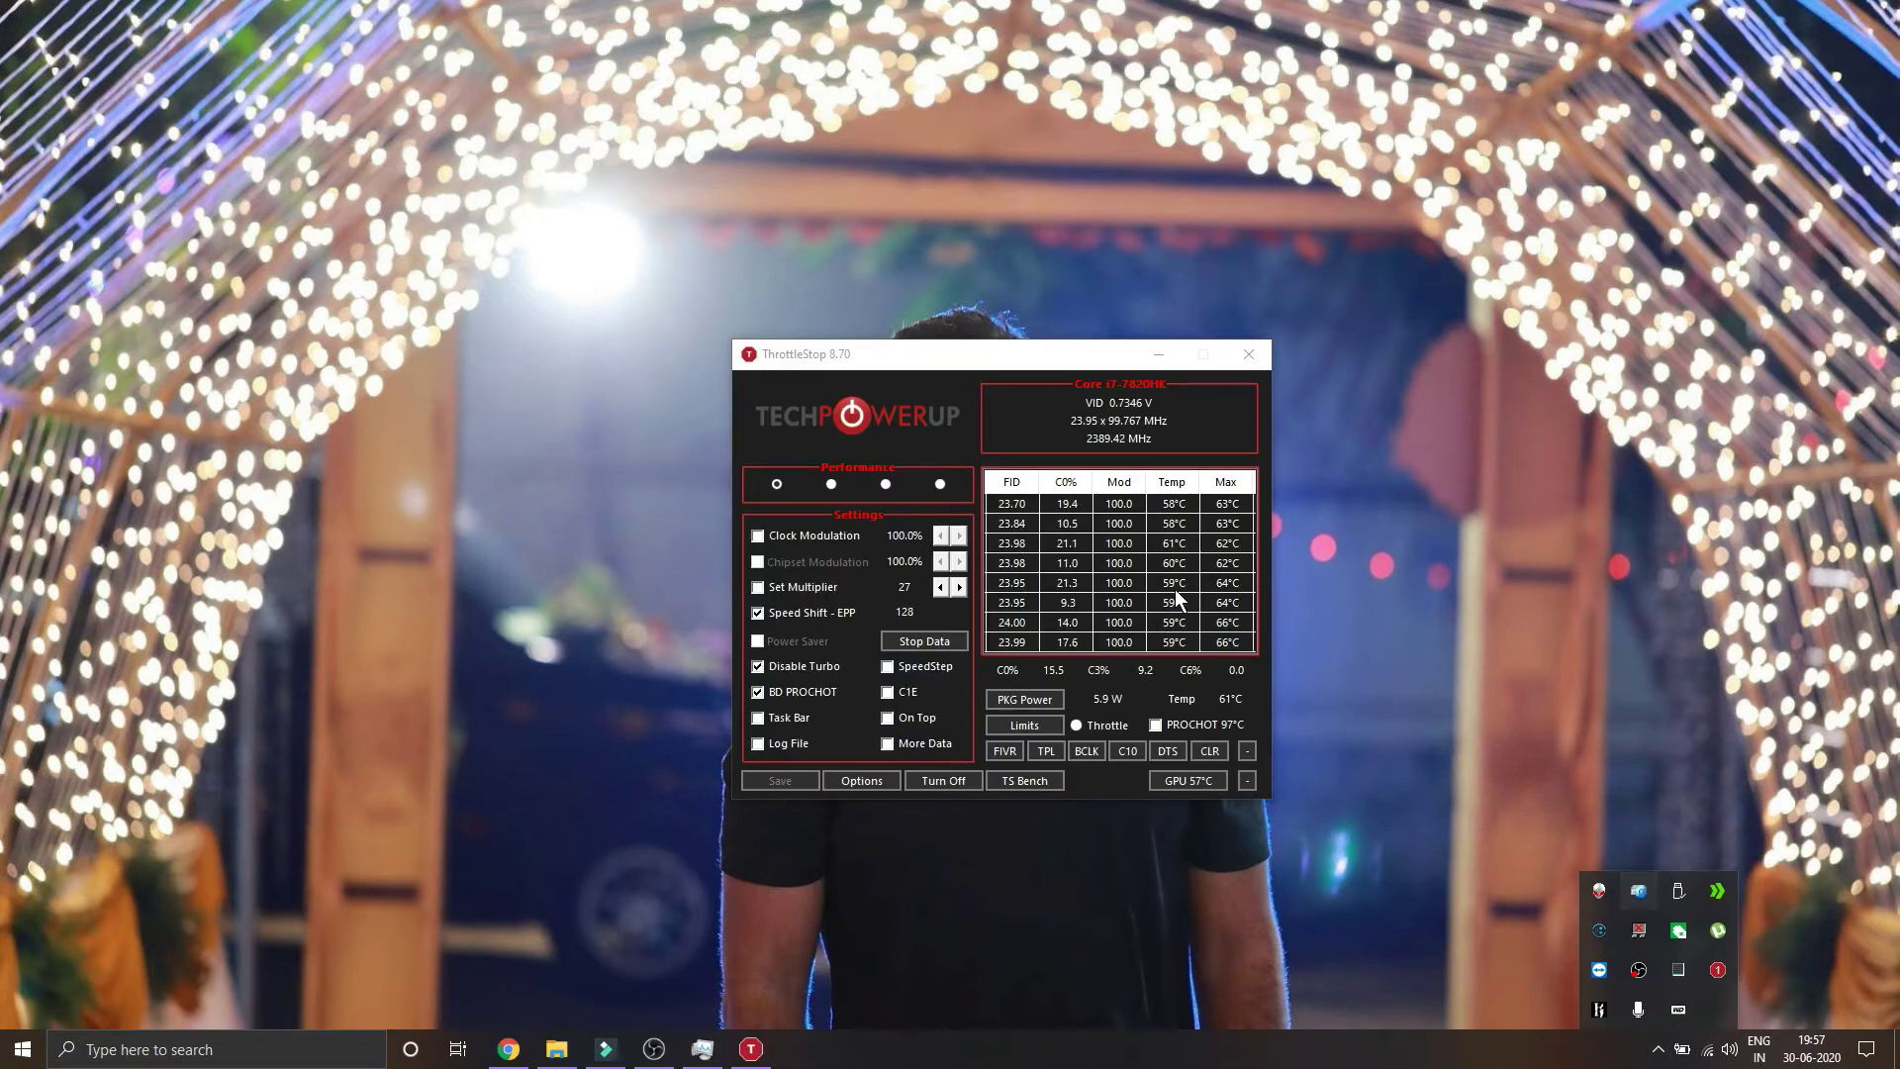
left_click(971, 360)
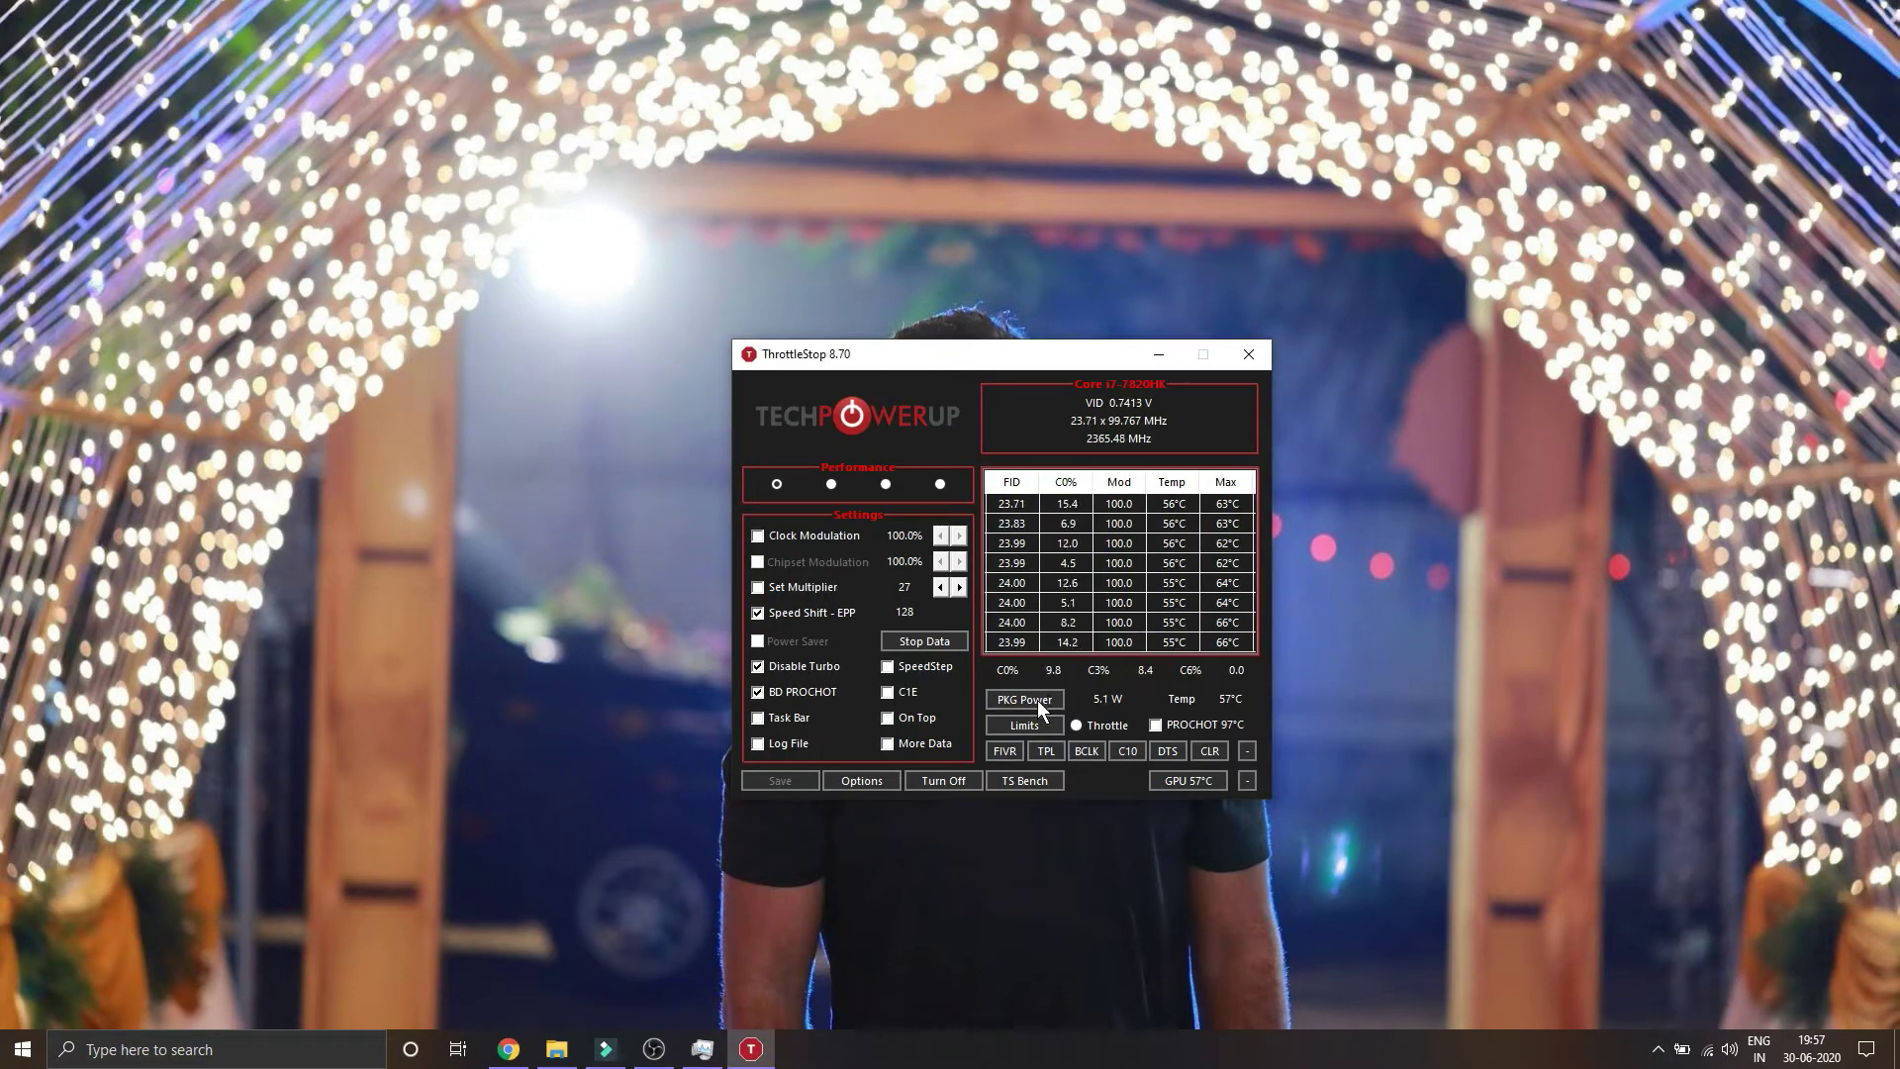
left_click(860, 780)
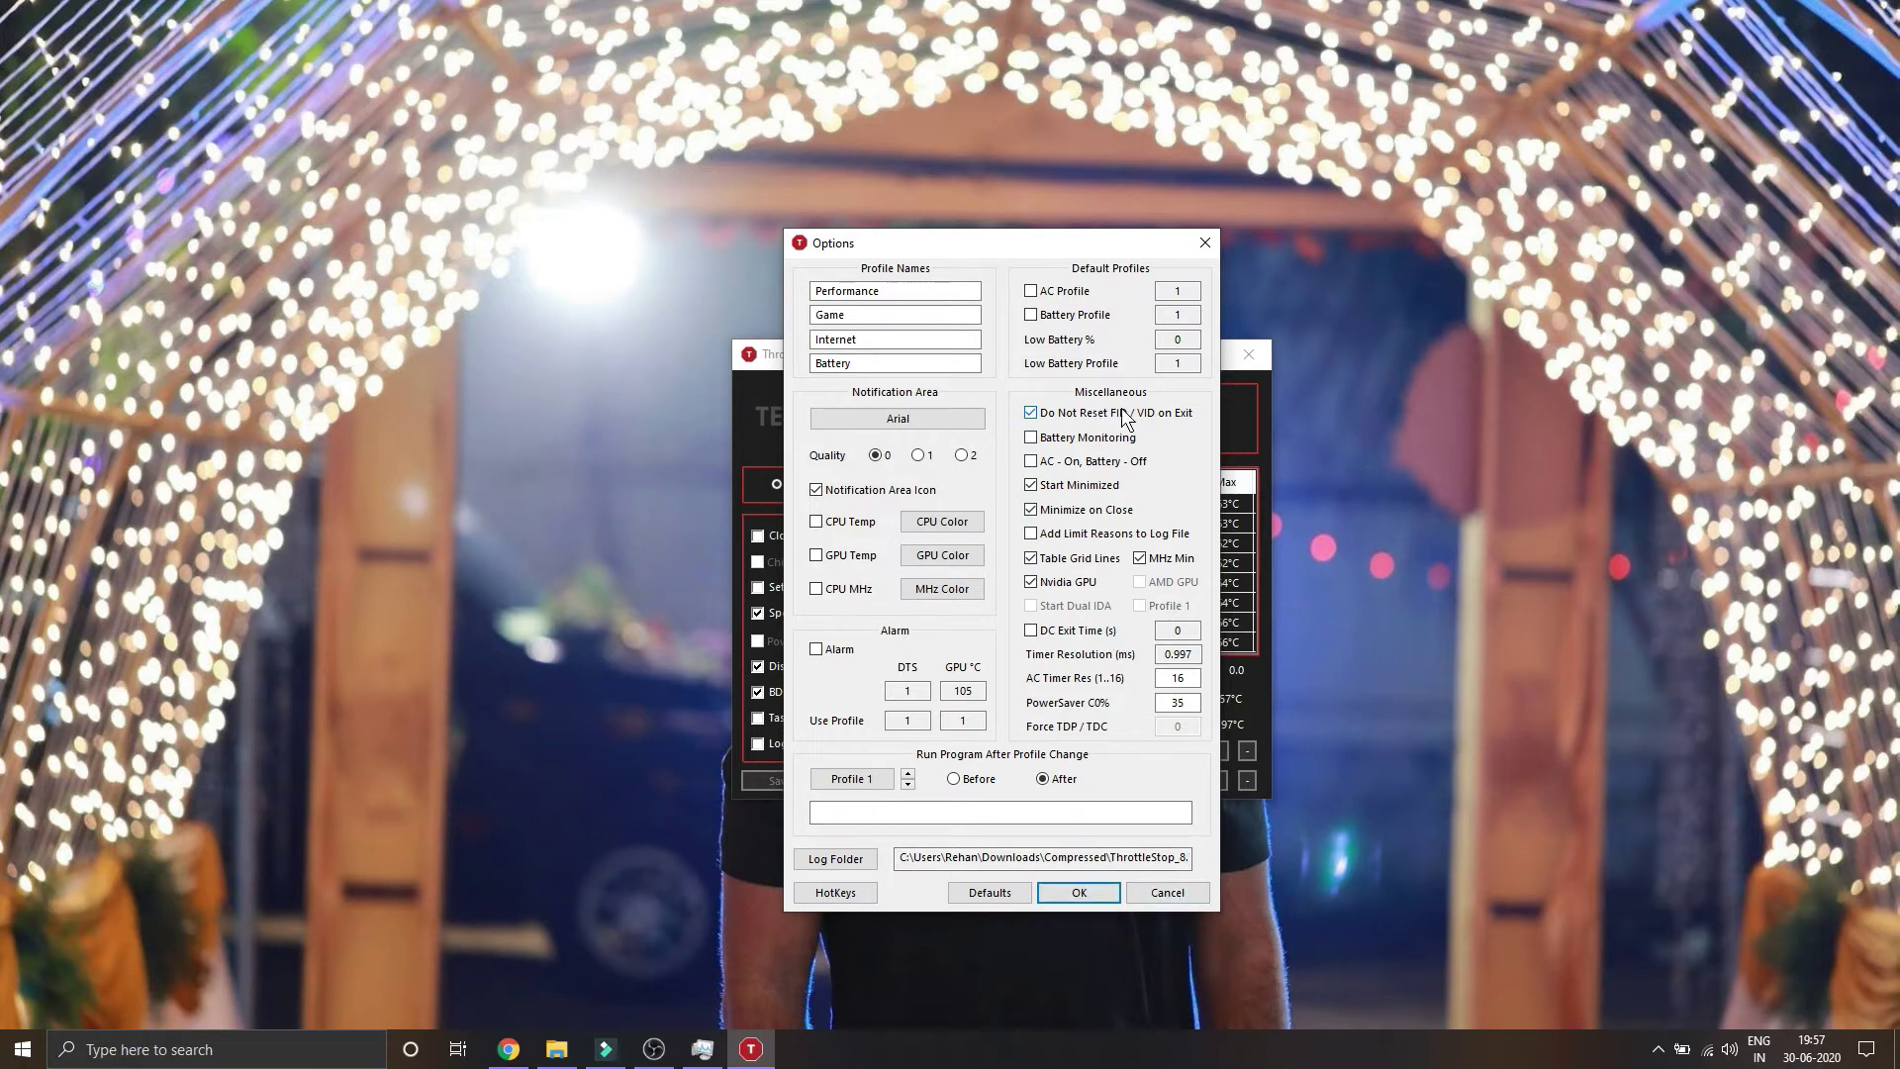
left_click(1095, 894)
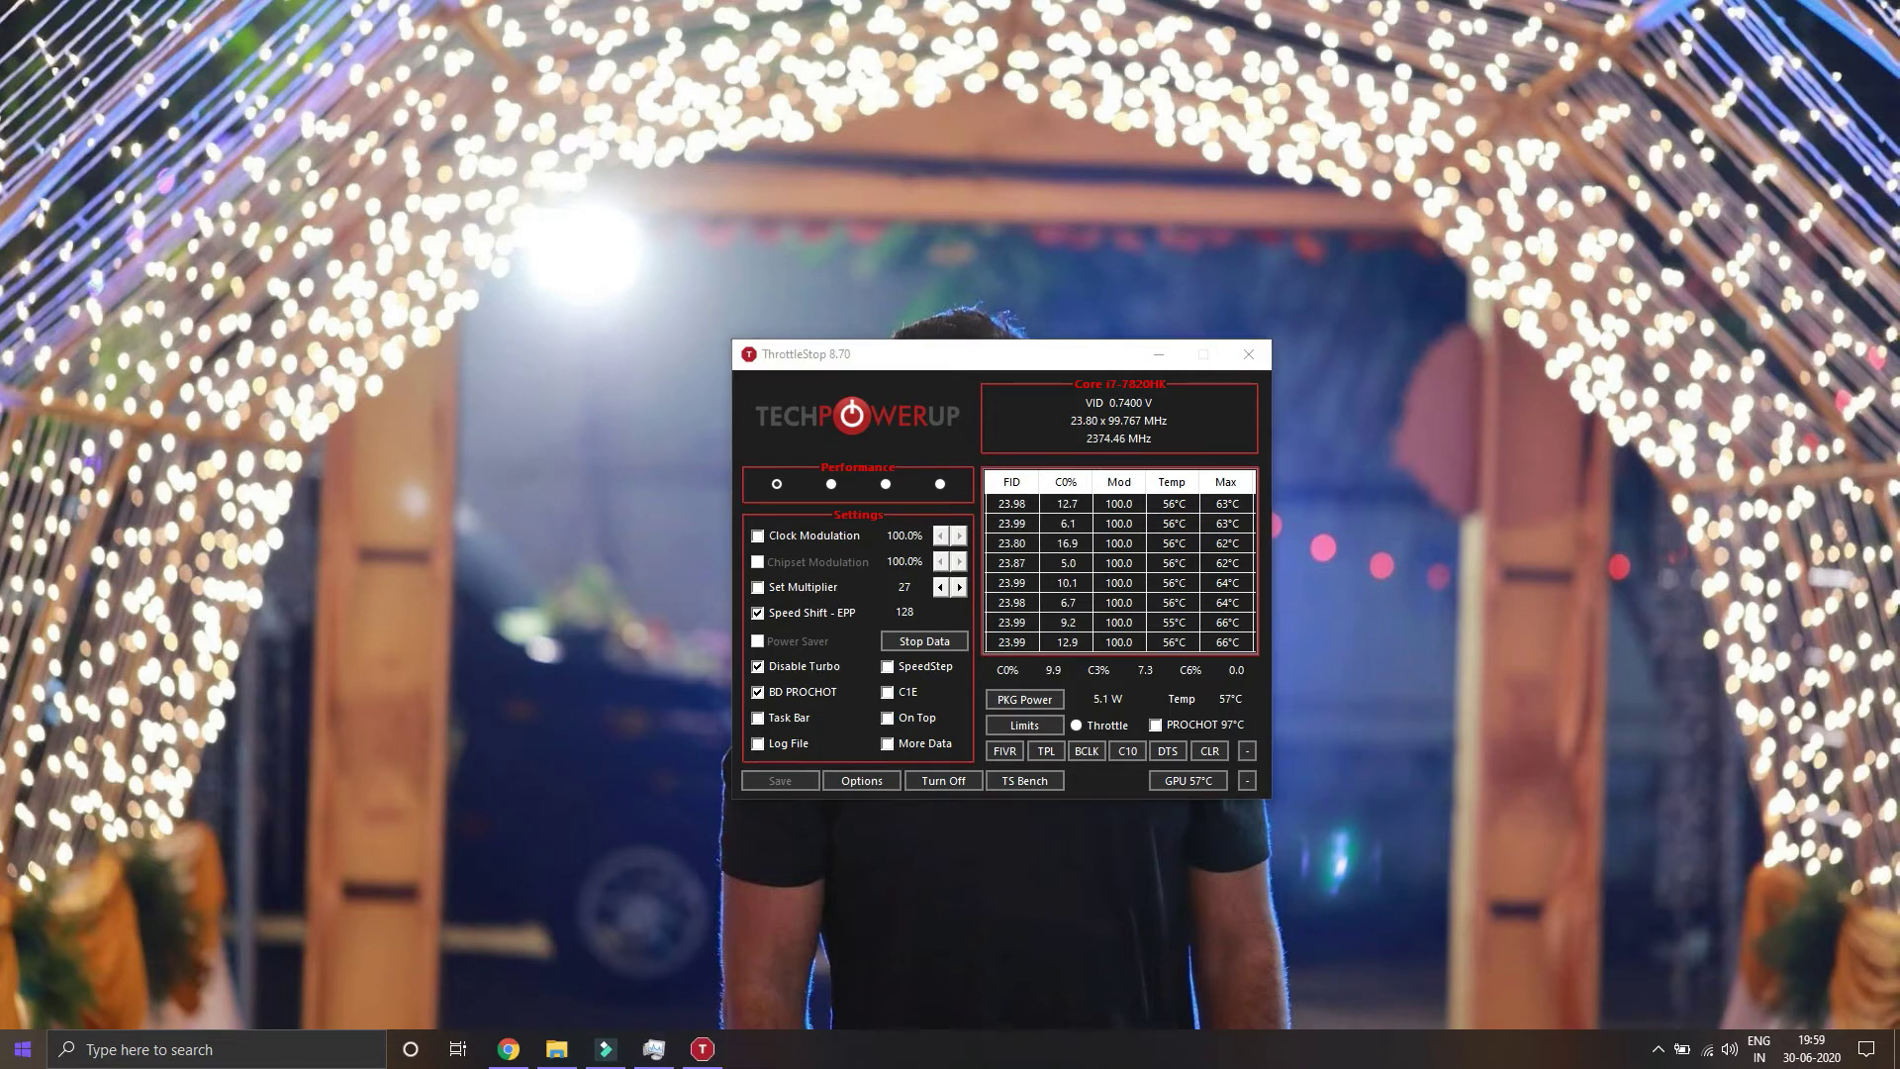
Launch Task Scheduler via a Start search for 'tas' and maximize it beside ThrottleStop.
left_click(21, 1049)
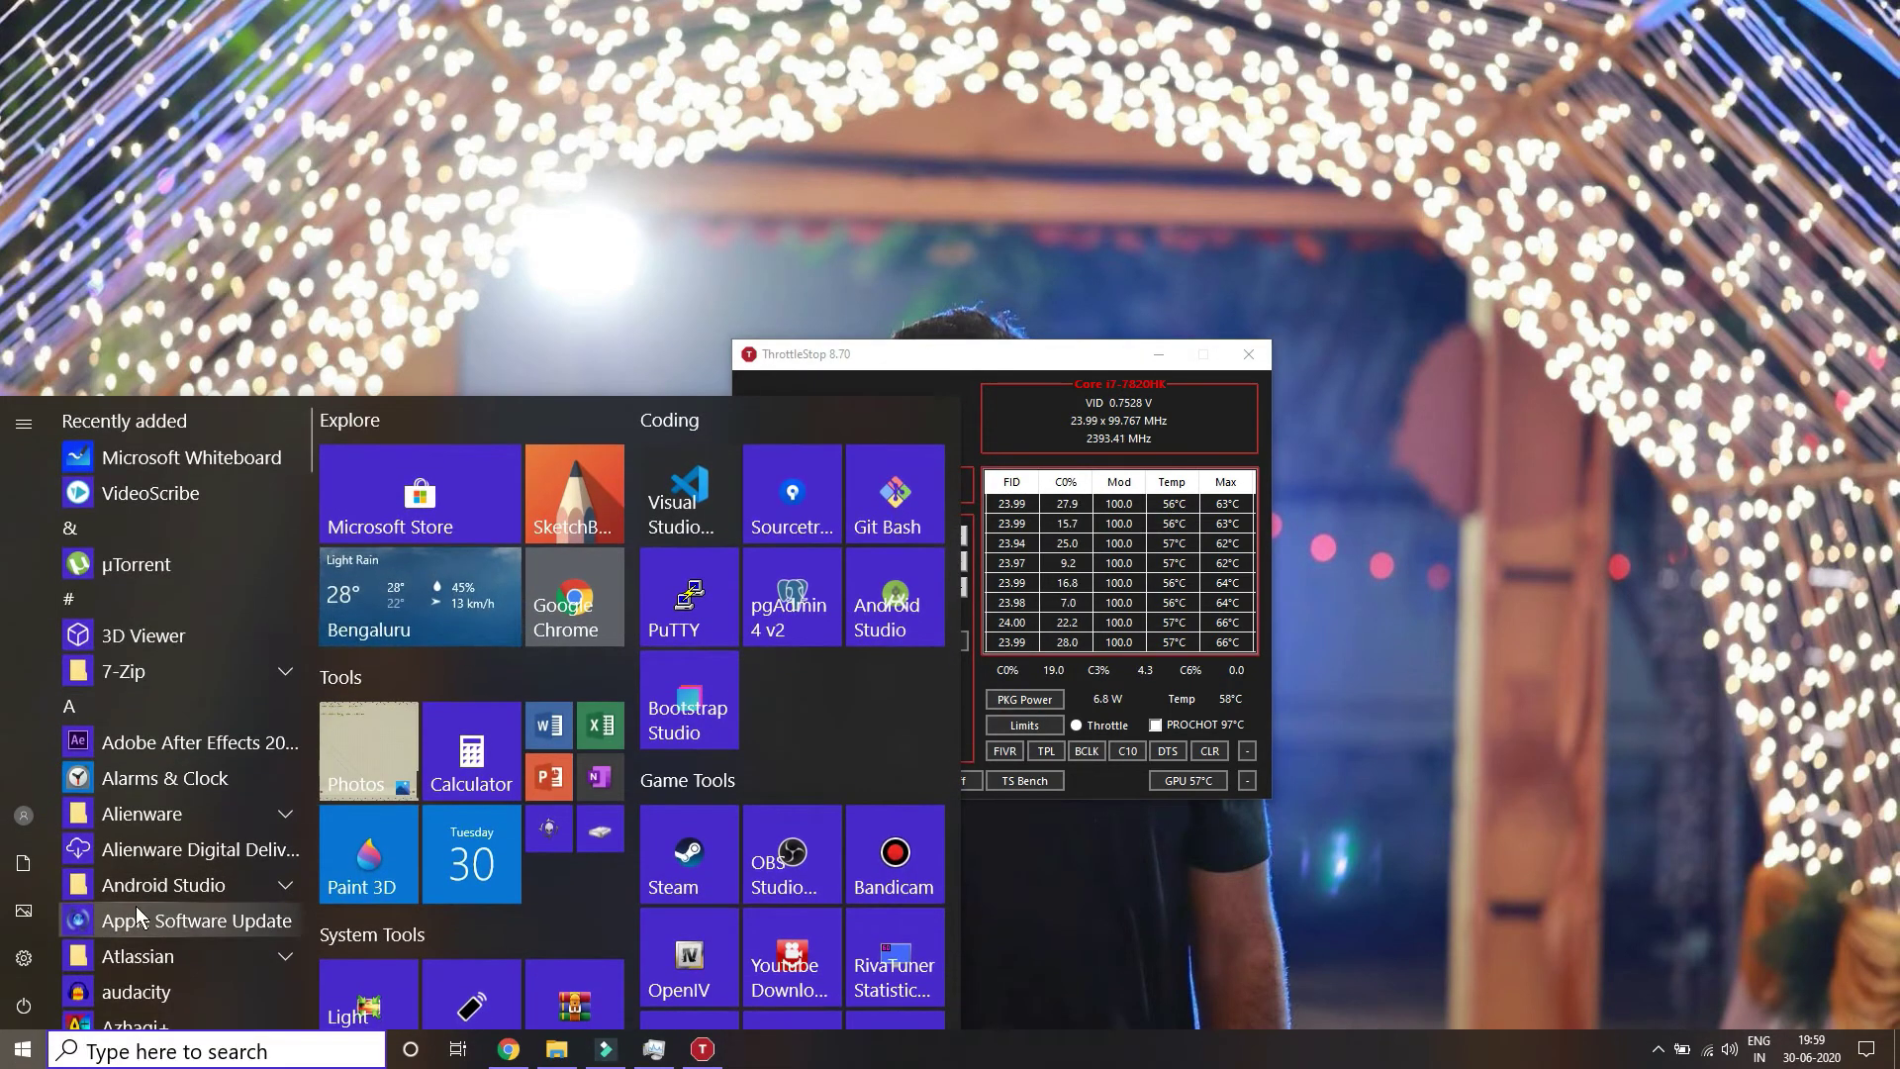
type("tas")
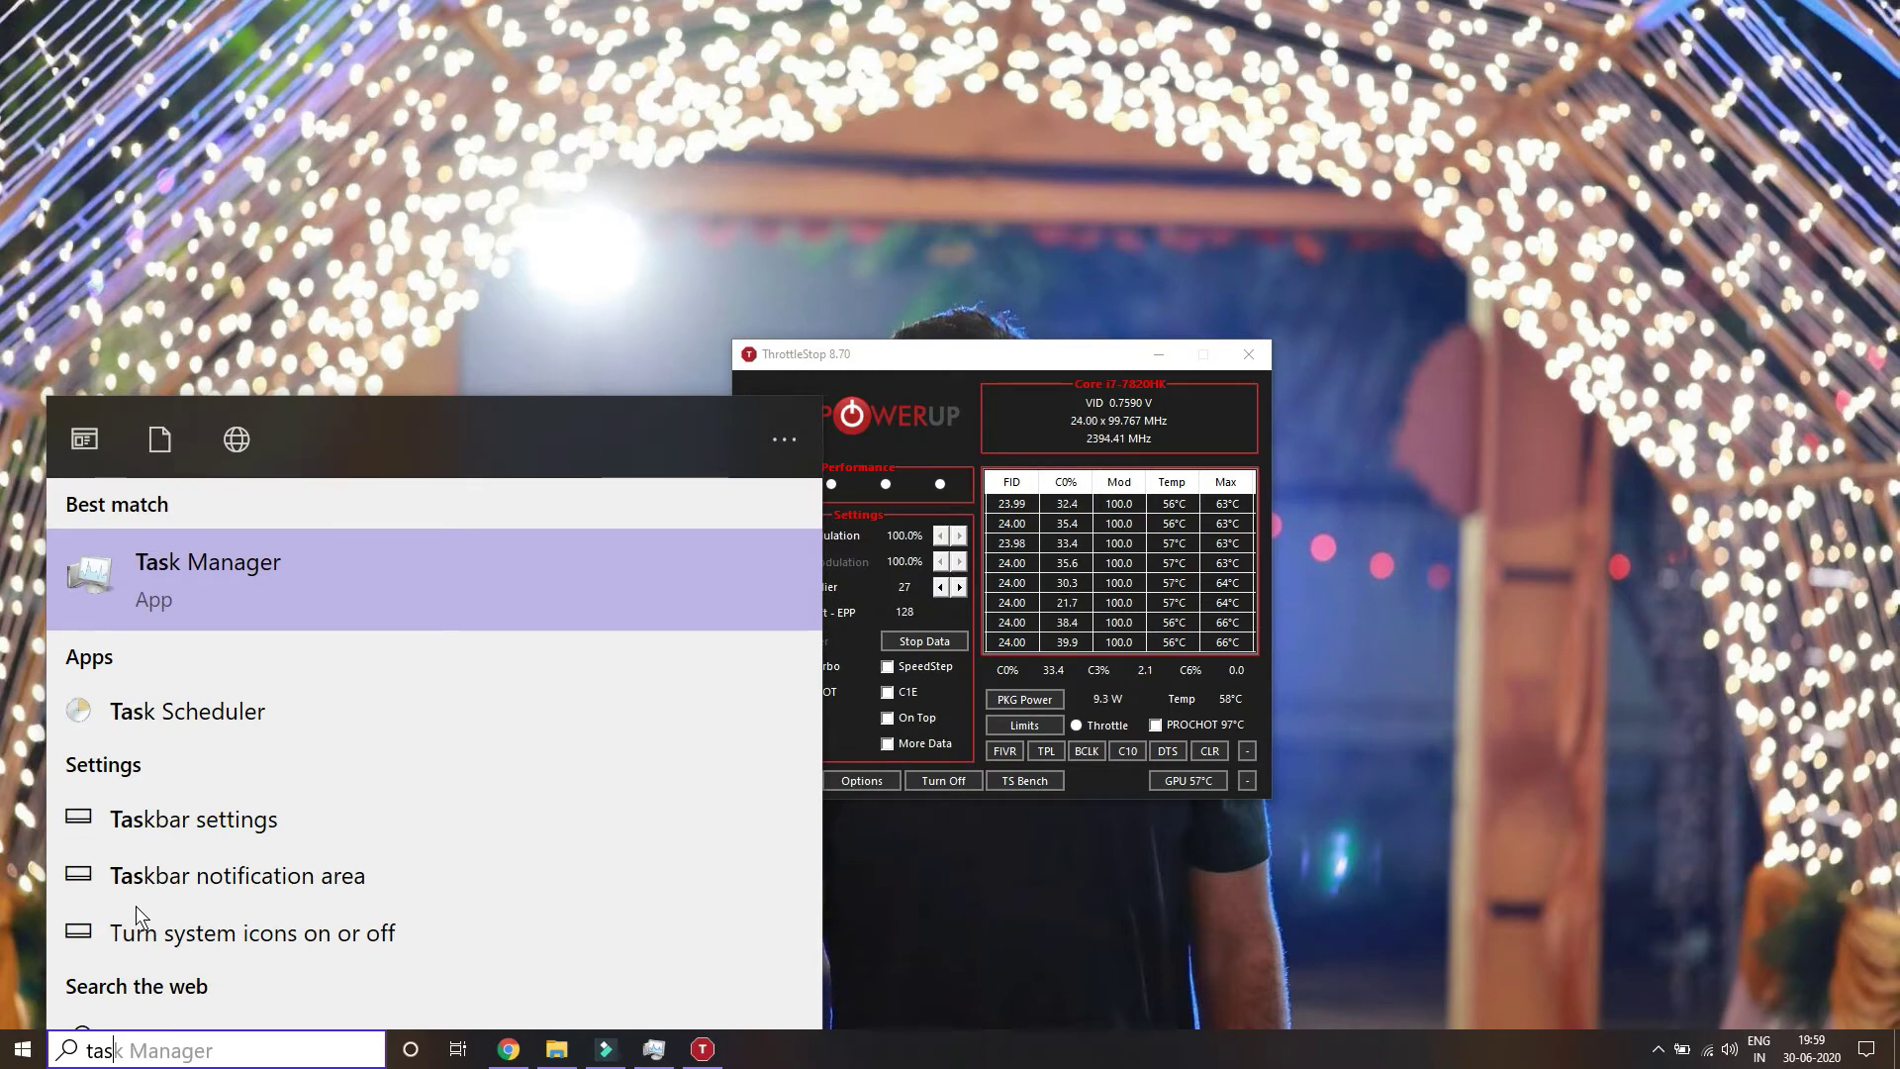
key("Down")
key("Return")
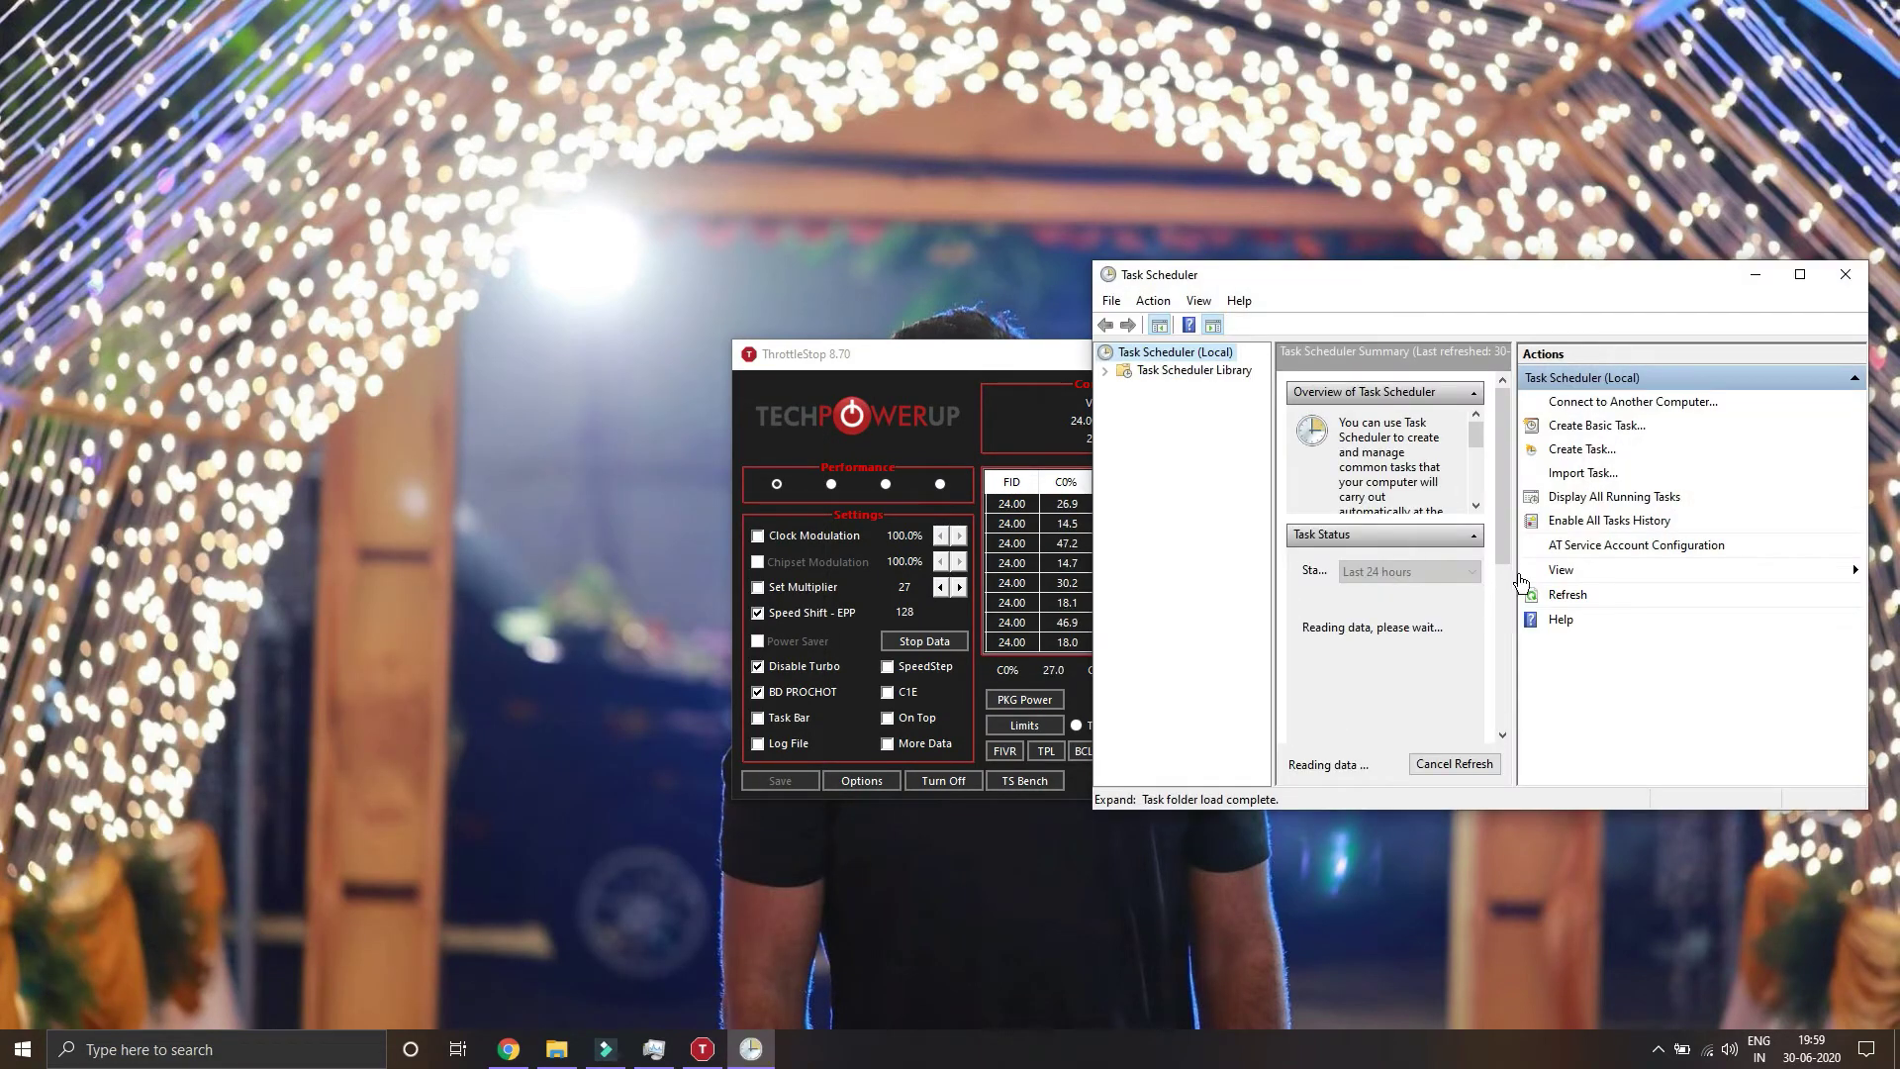
left_click_drag(930, 358, 386, 326)
double_click(1340, 282)
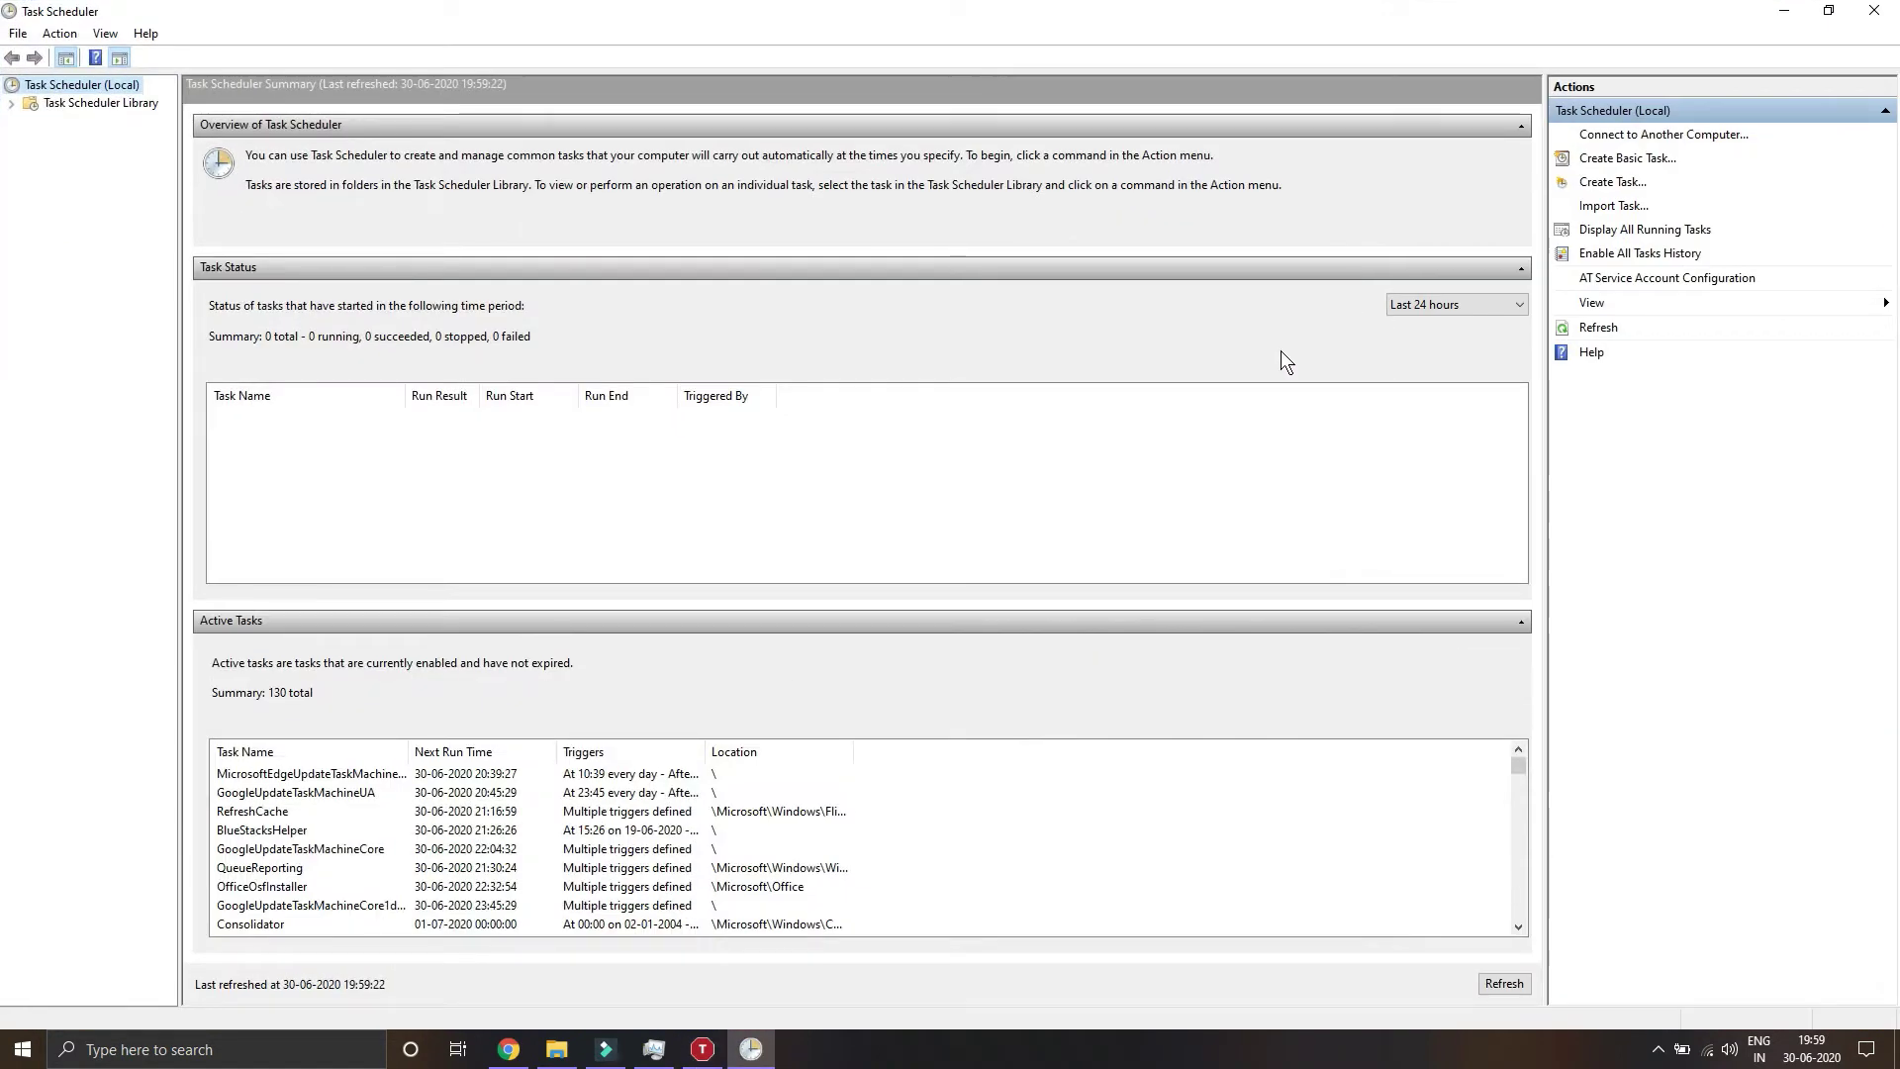
Create a basic task named 'Start Throttlestop'.
left_click(1596, 160)
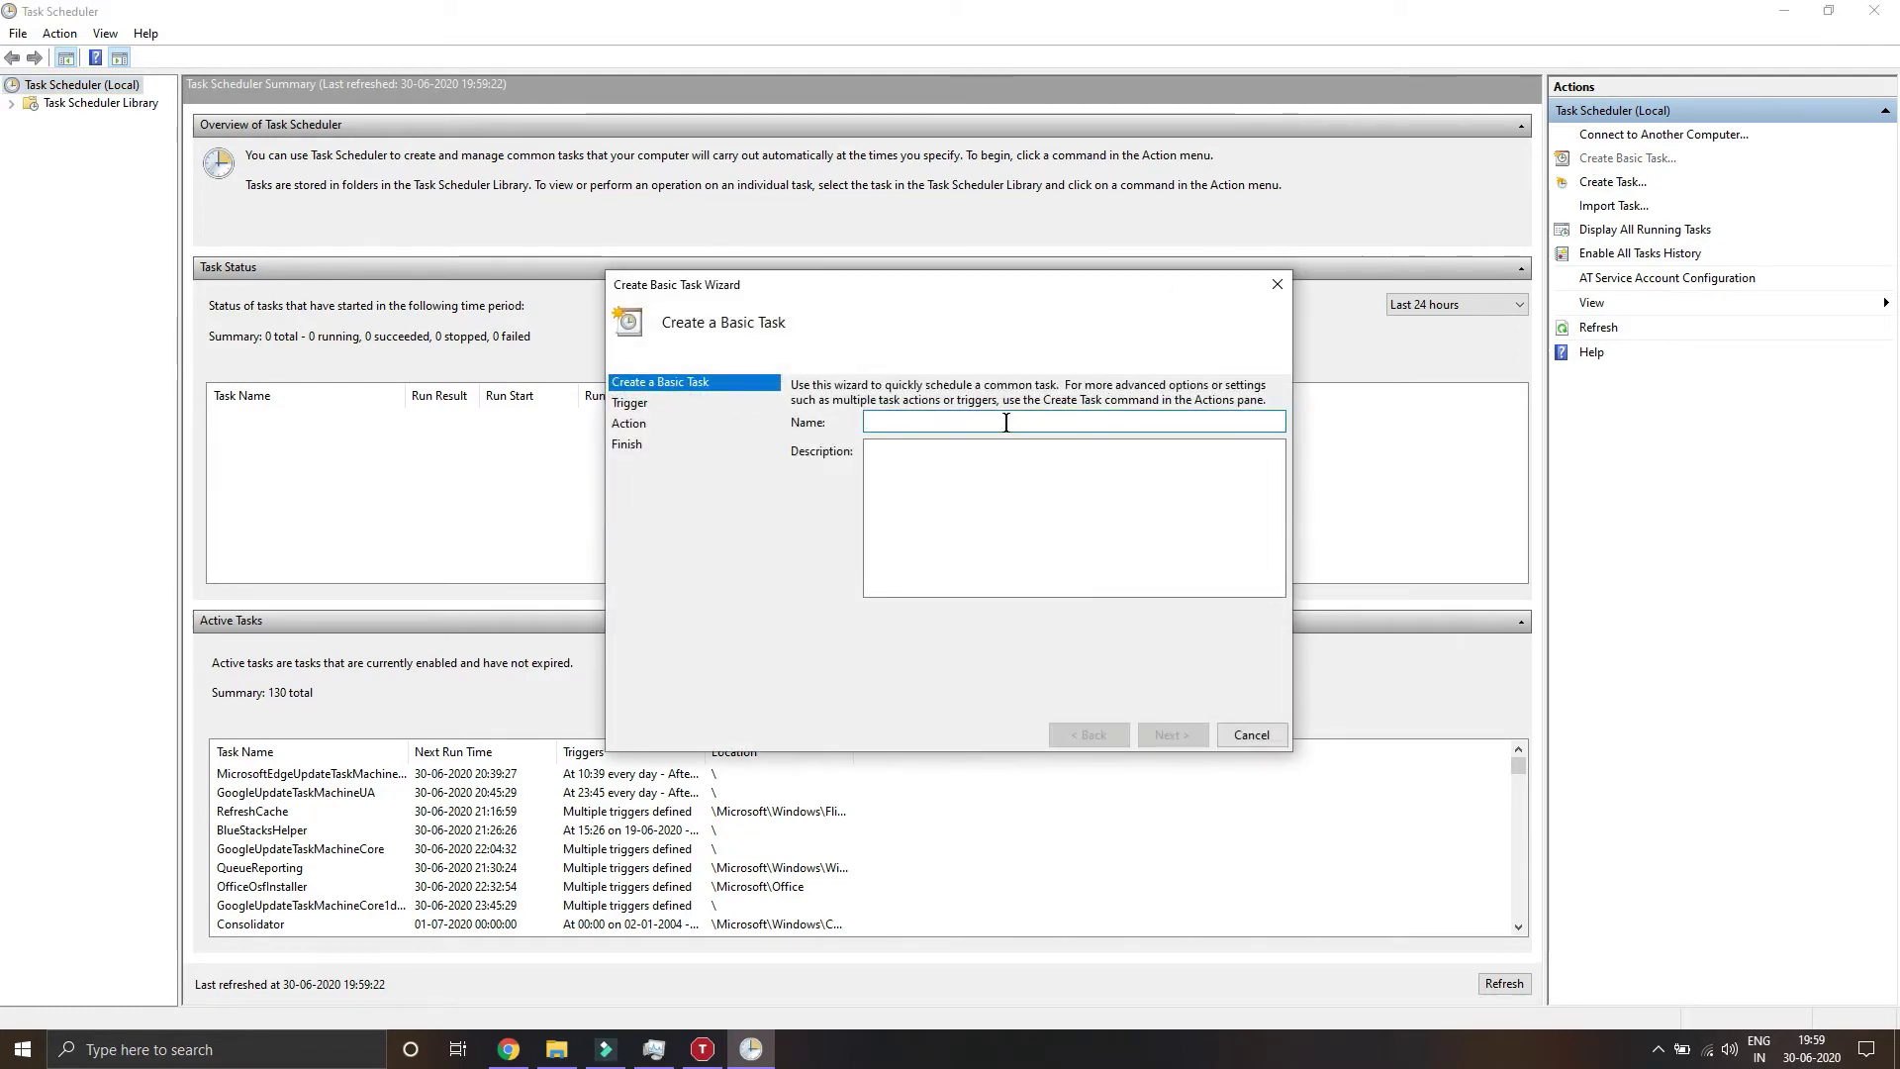
type("Start Throttlestop")
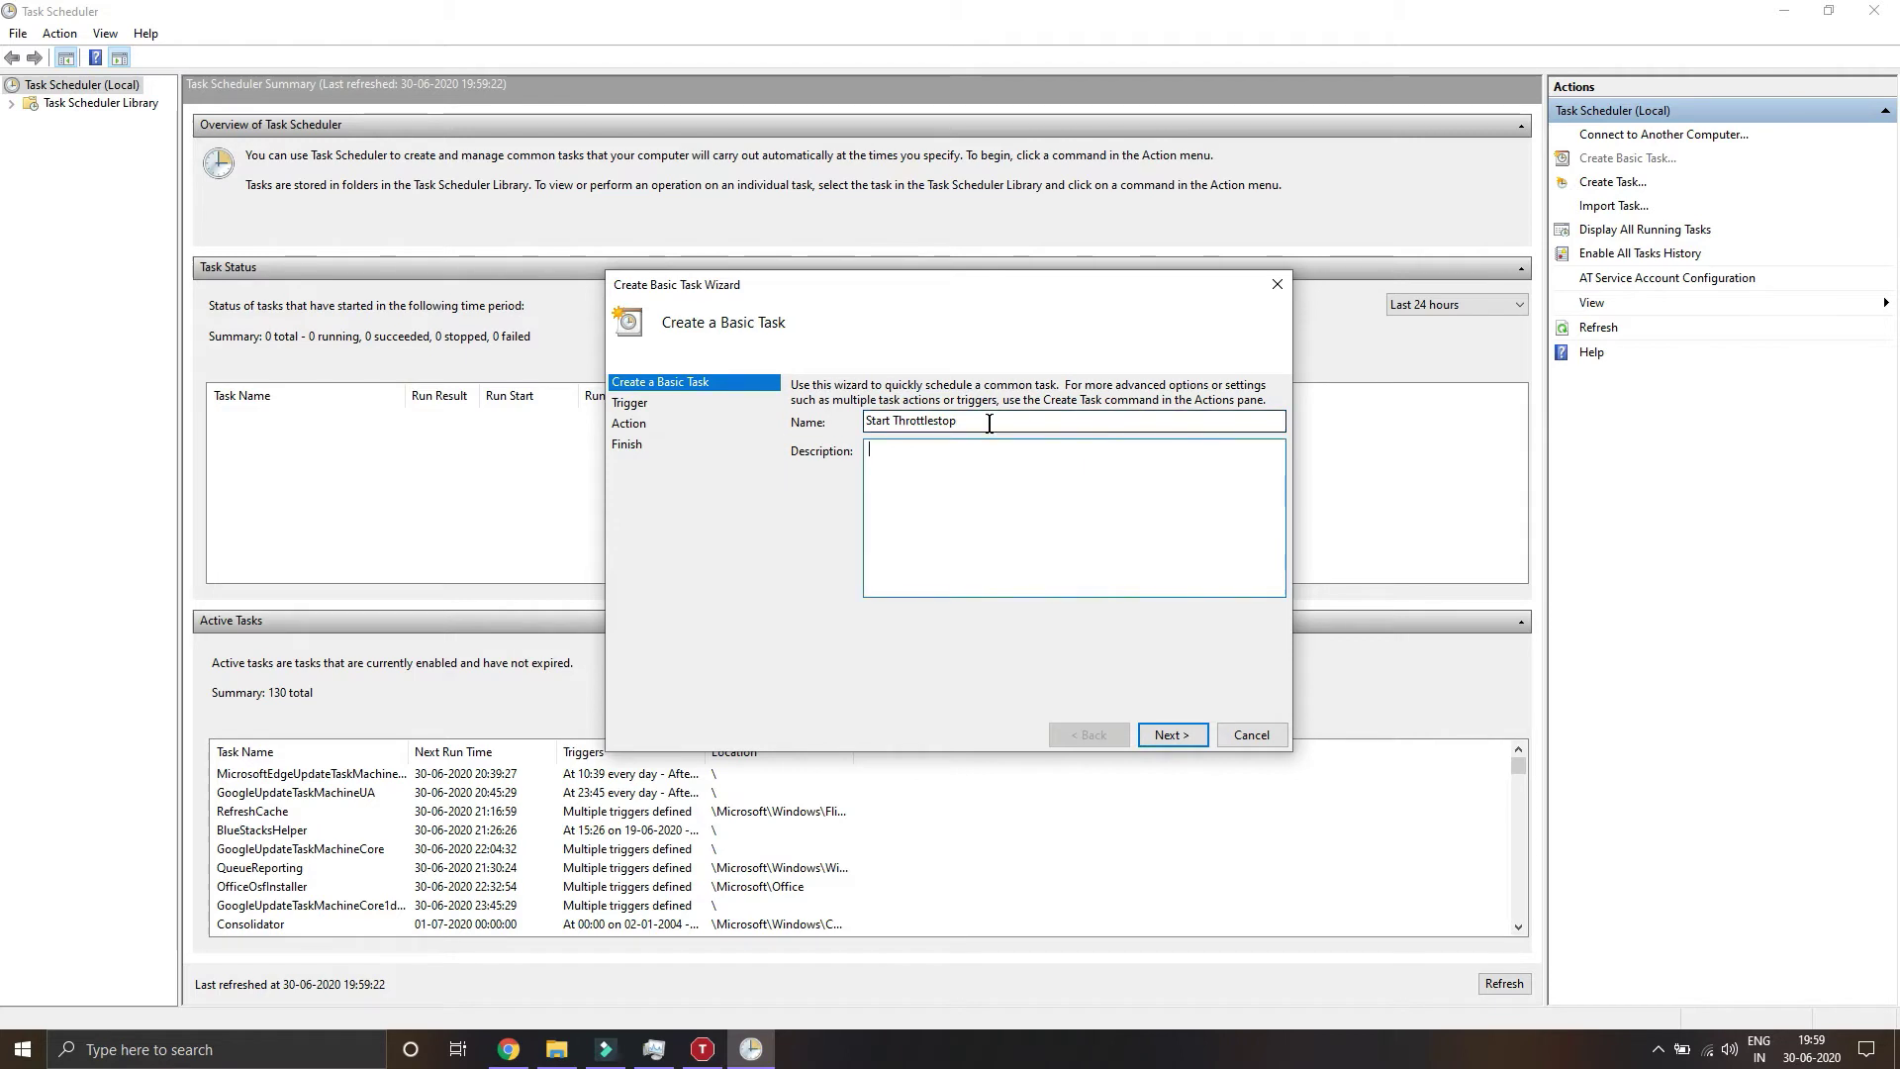
left_click(1009, 494)
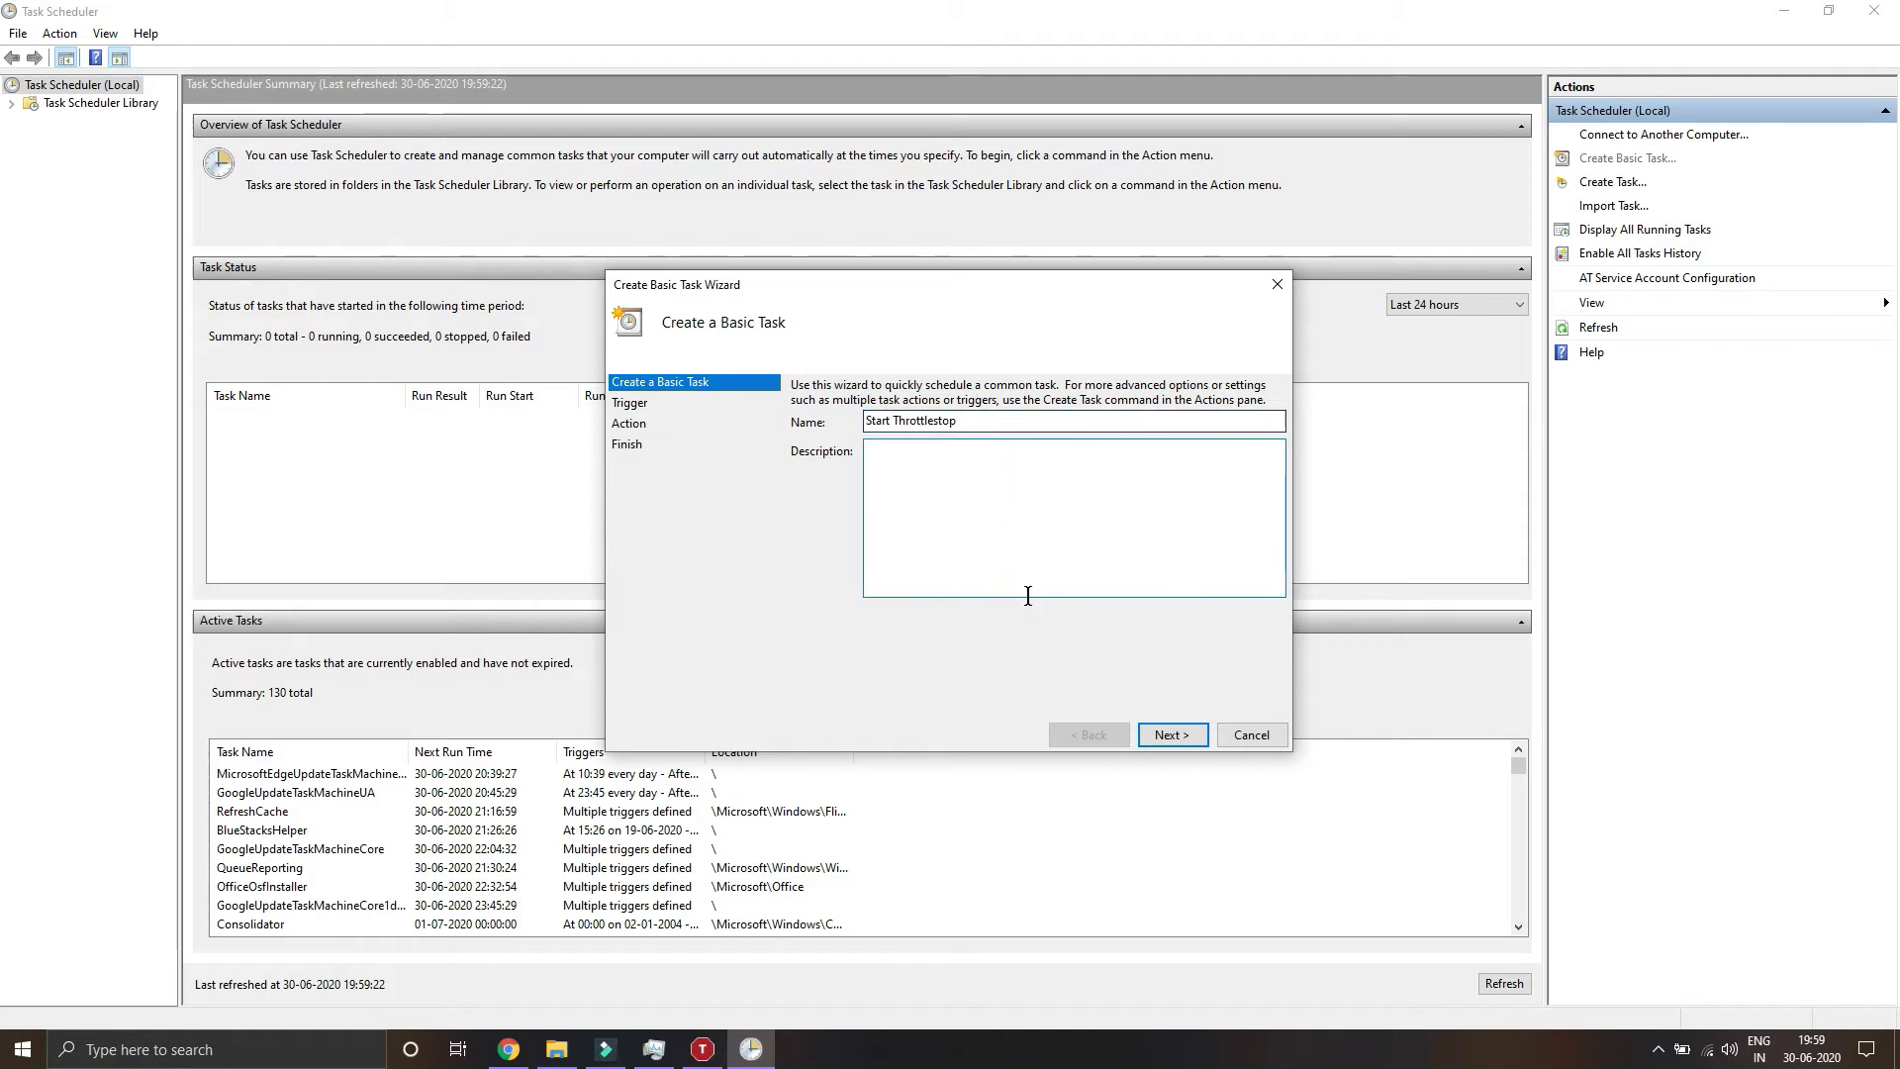
Set the task trigger to When I log on with the action Start a program.
left_click(1170, 735)
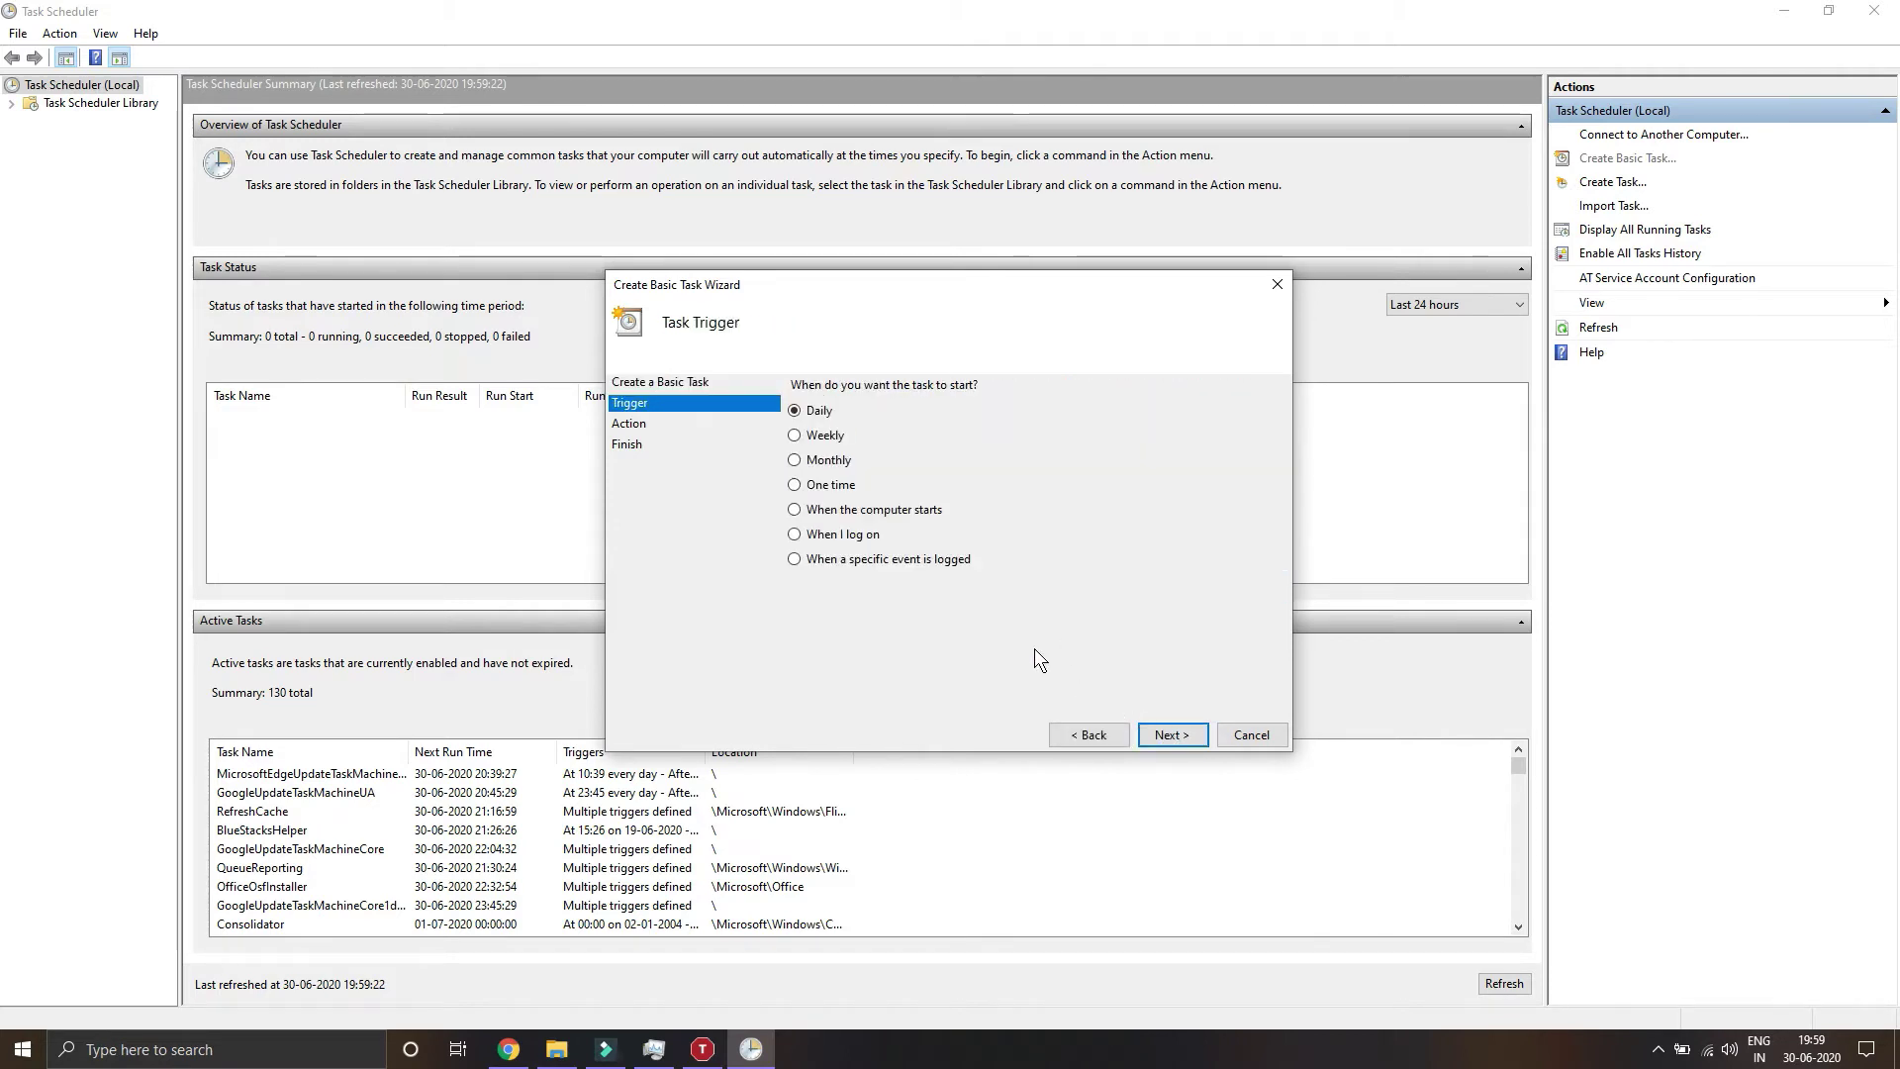
left_click(846, 537)
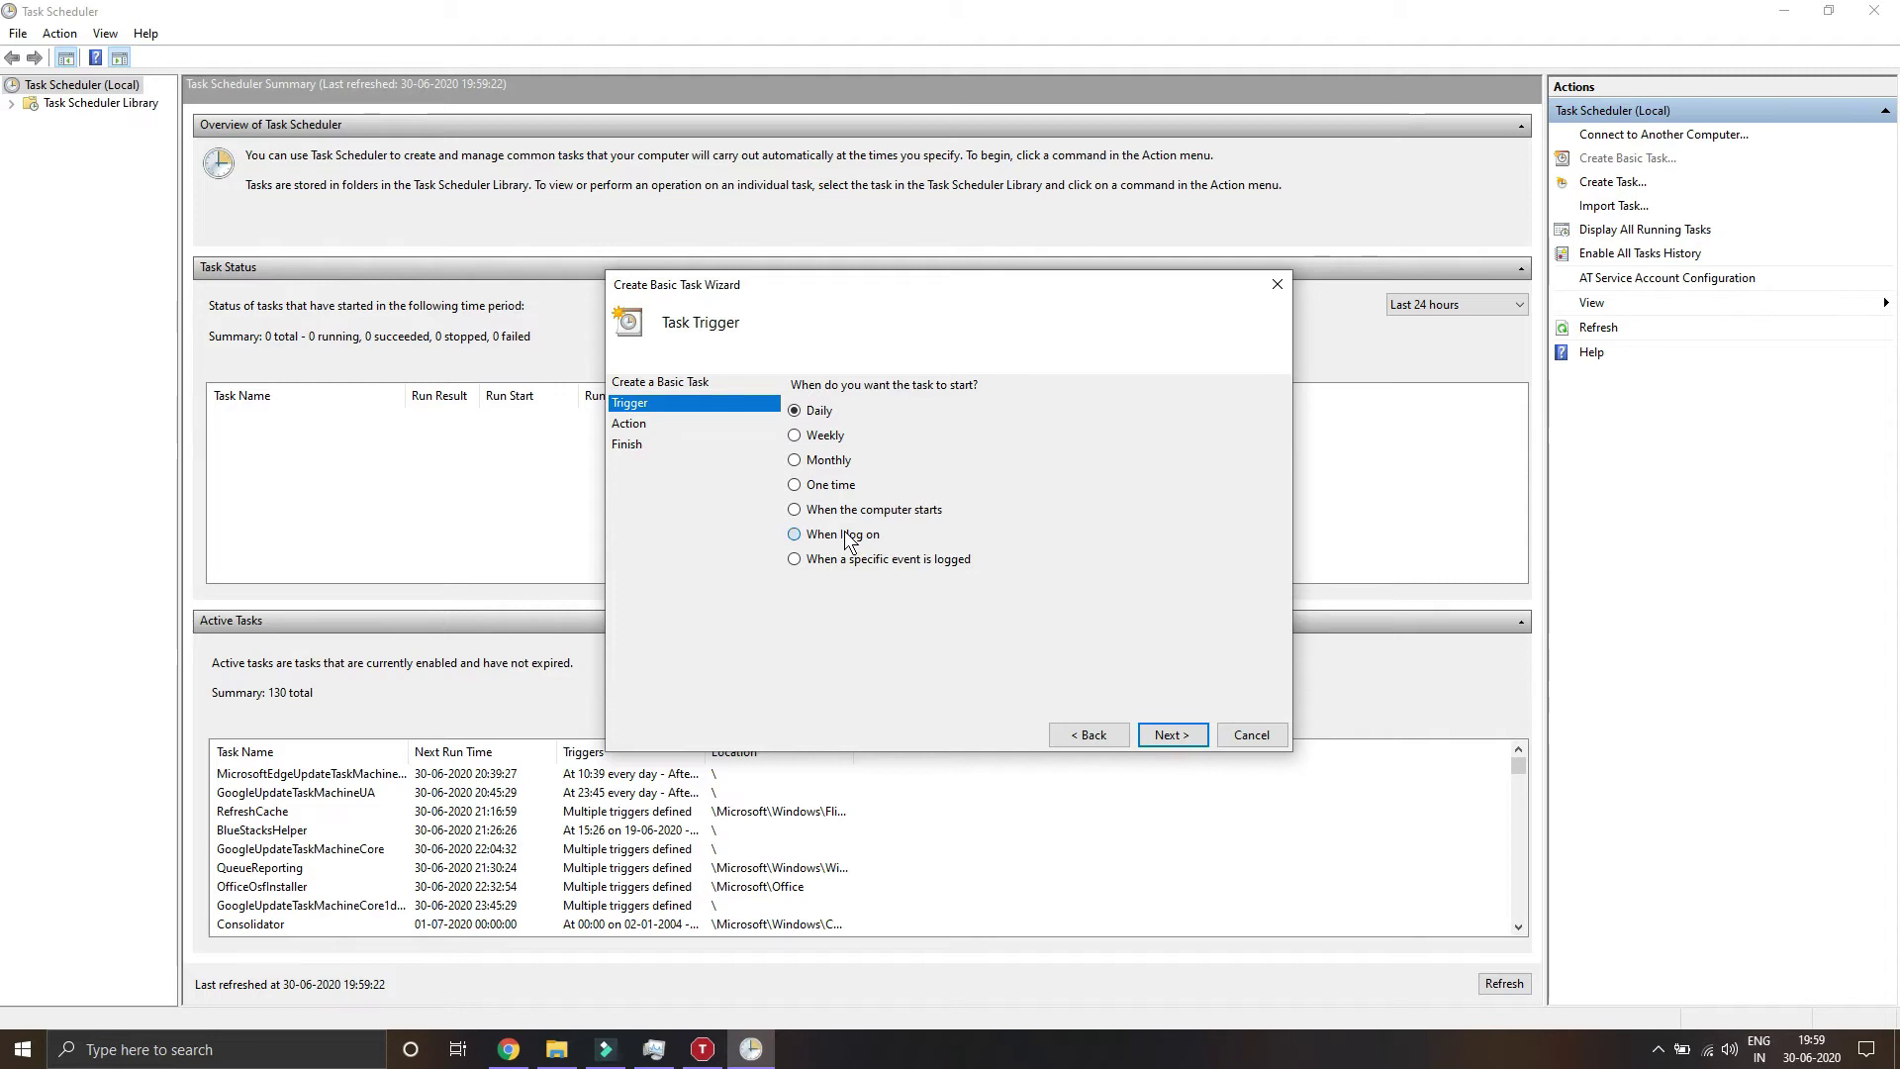
left_click(1189, 739)
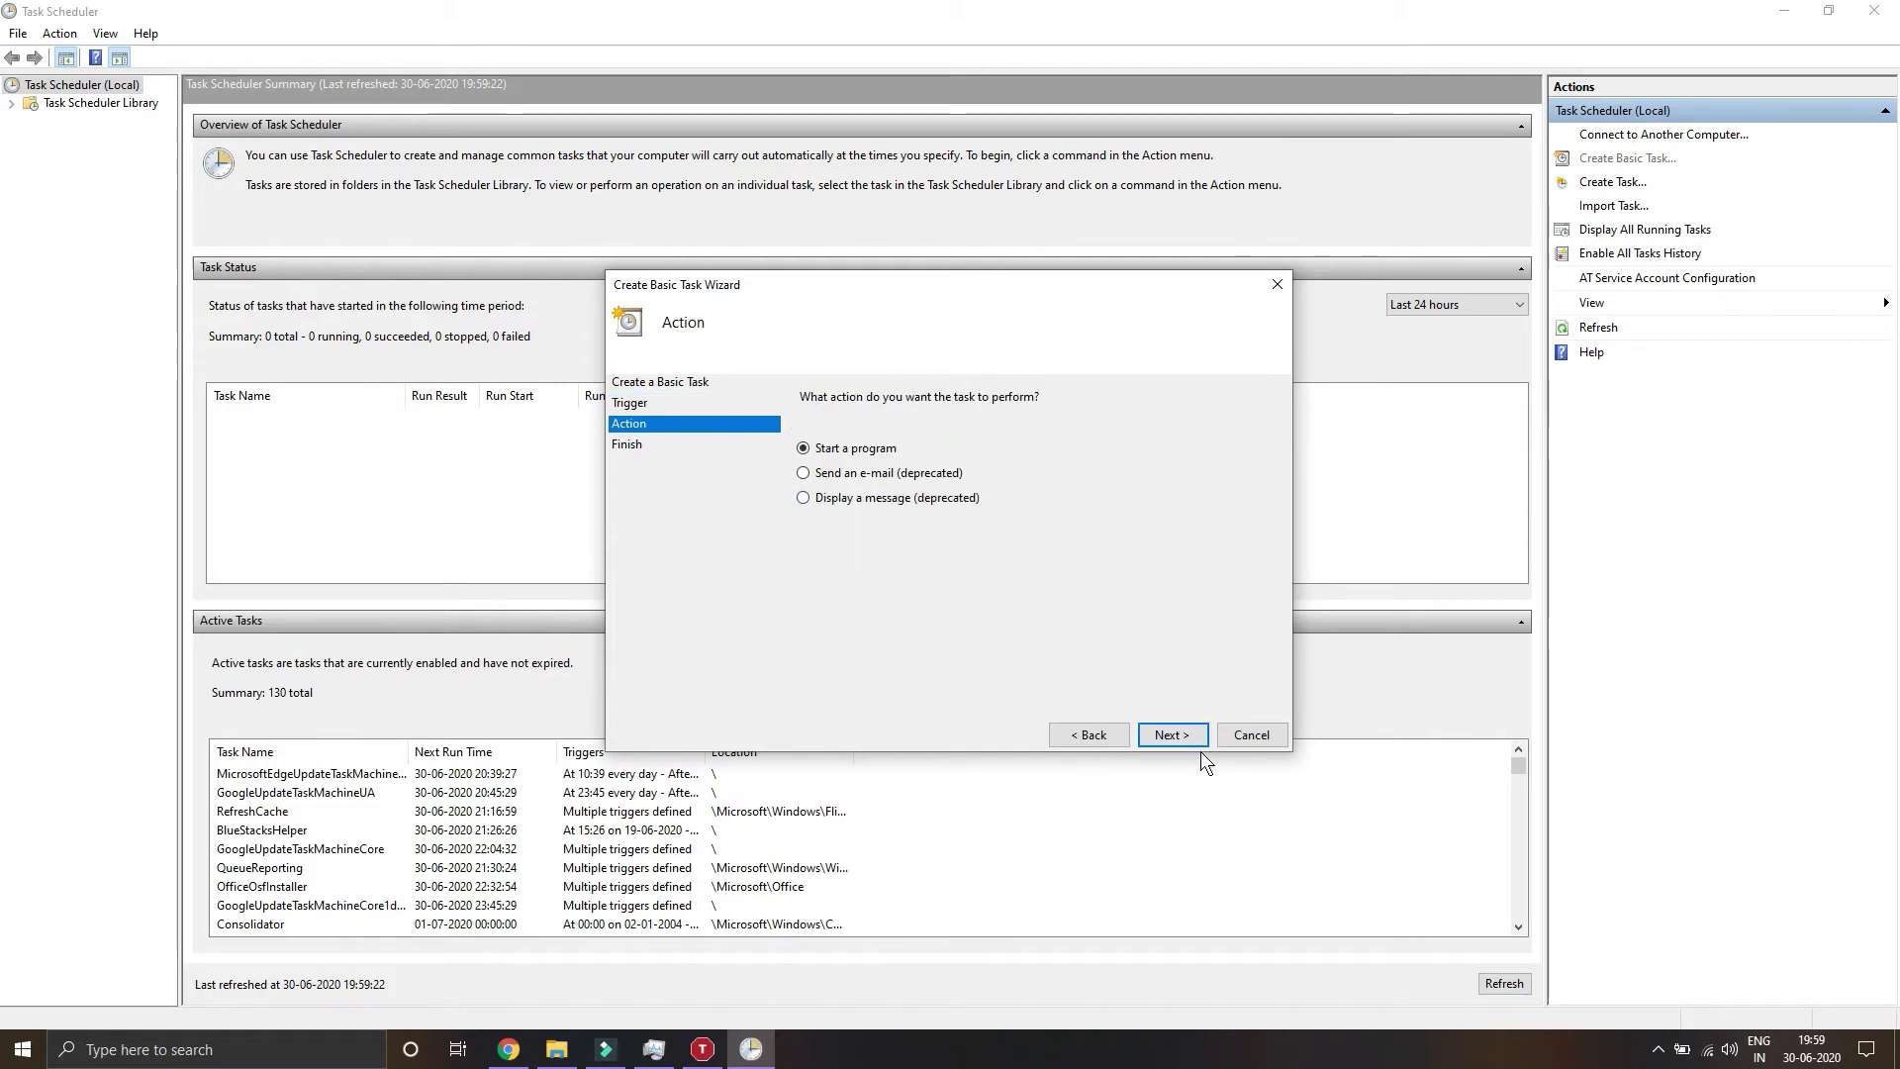
left_click(1196, 734)
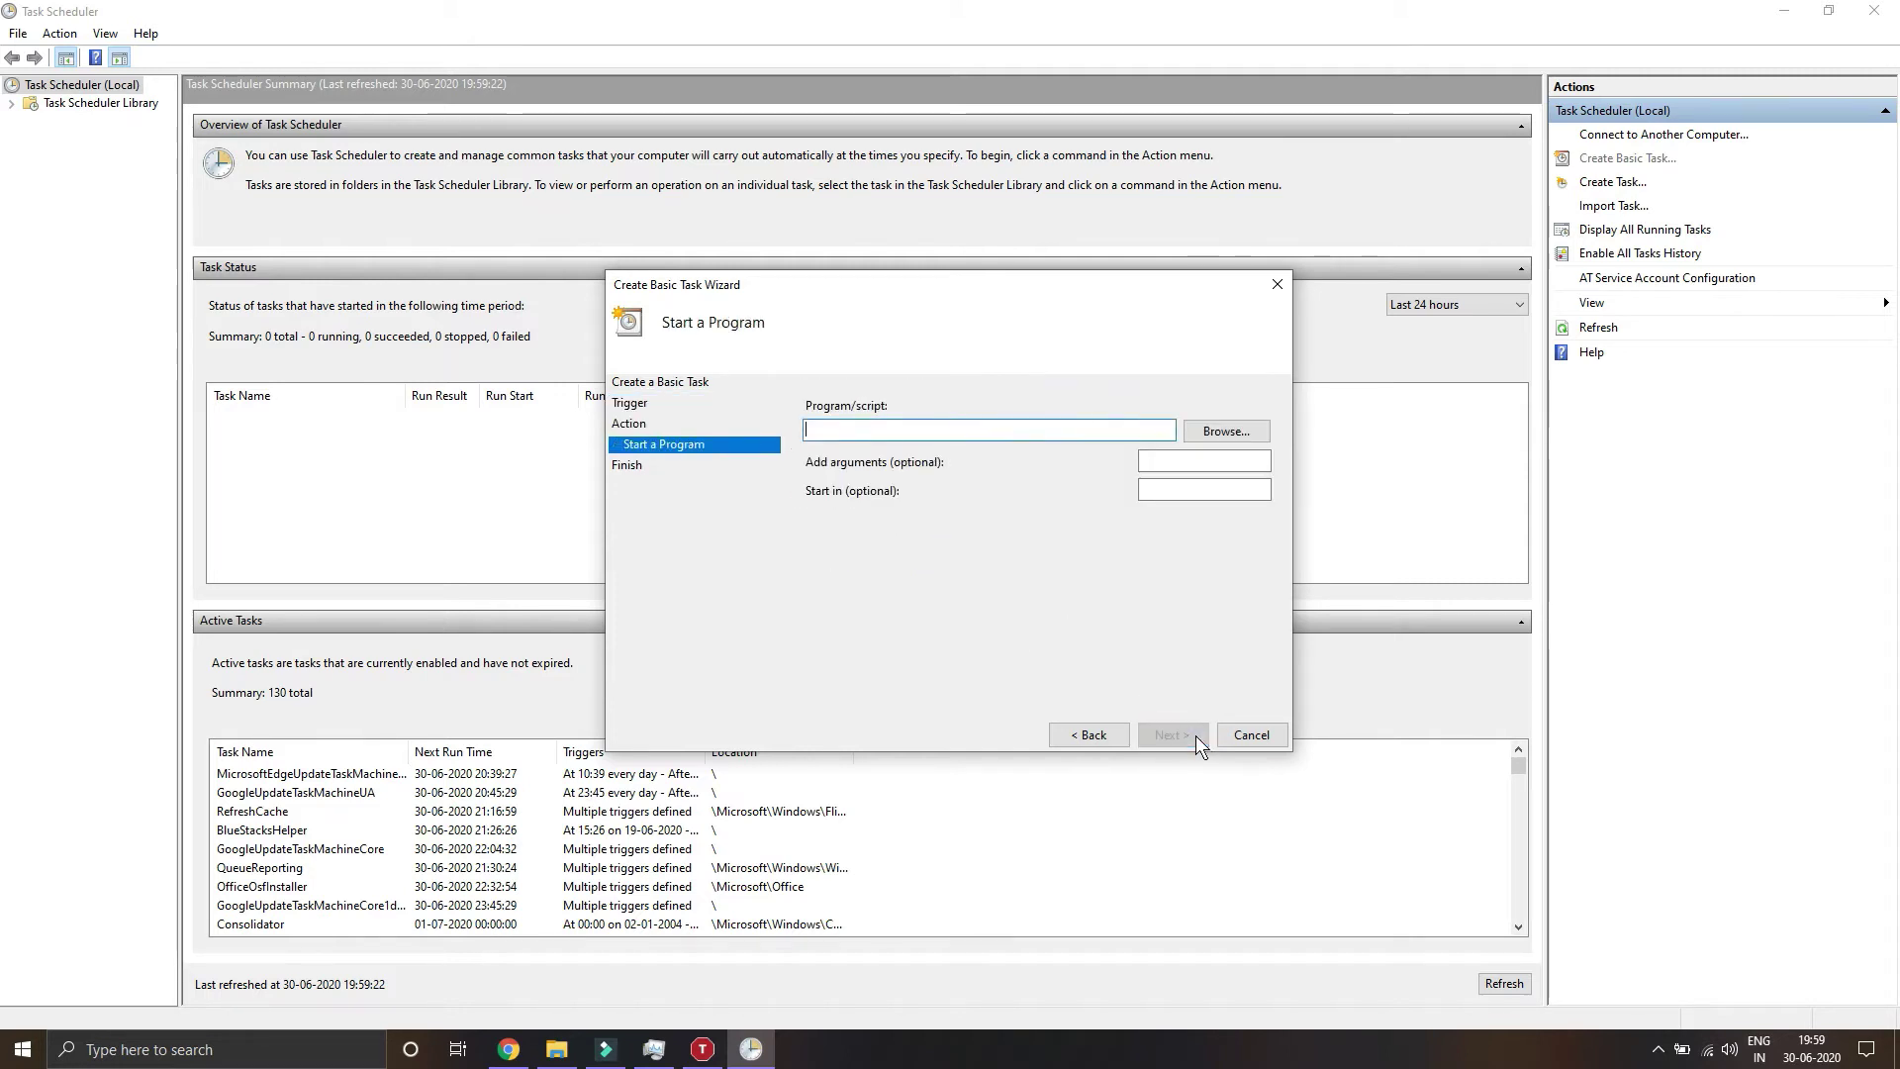
Browse for the program and navigate to C:\Program Files (x86) looking for ThrottleStop.
left_click(1213, 431)
scroll(855, 548, "down", 4)
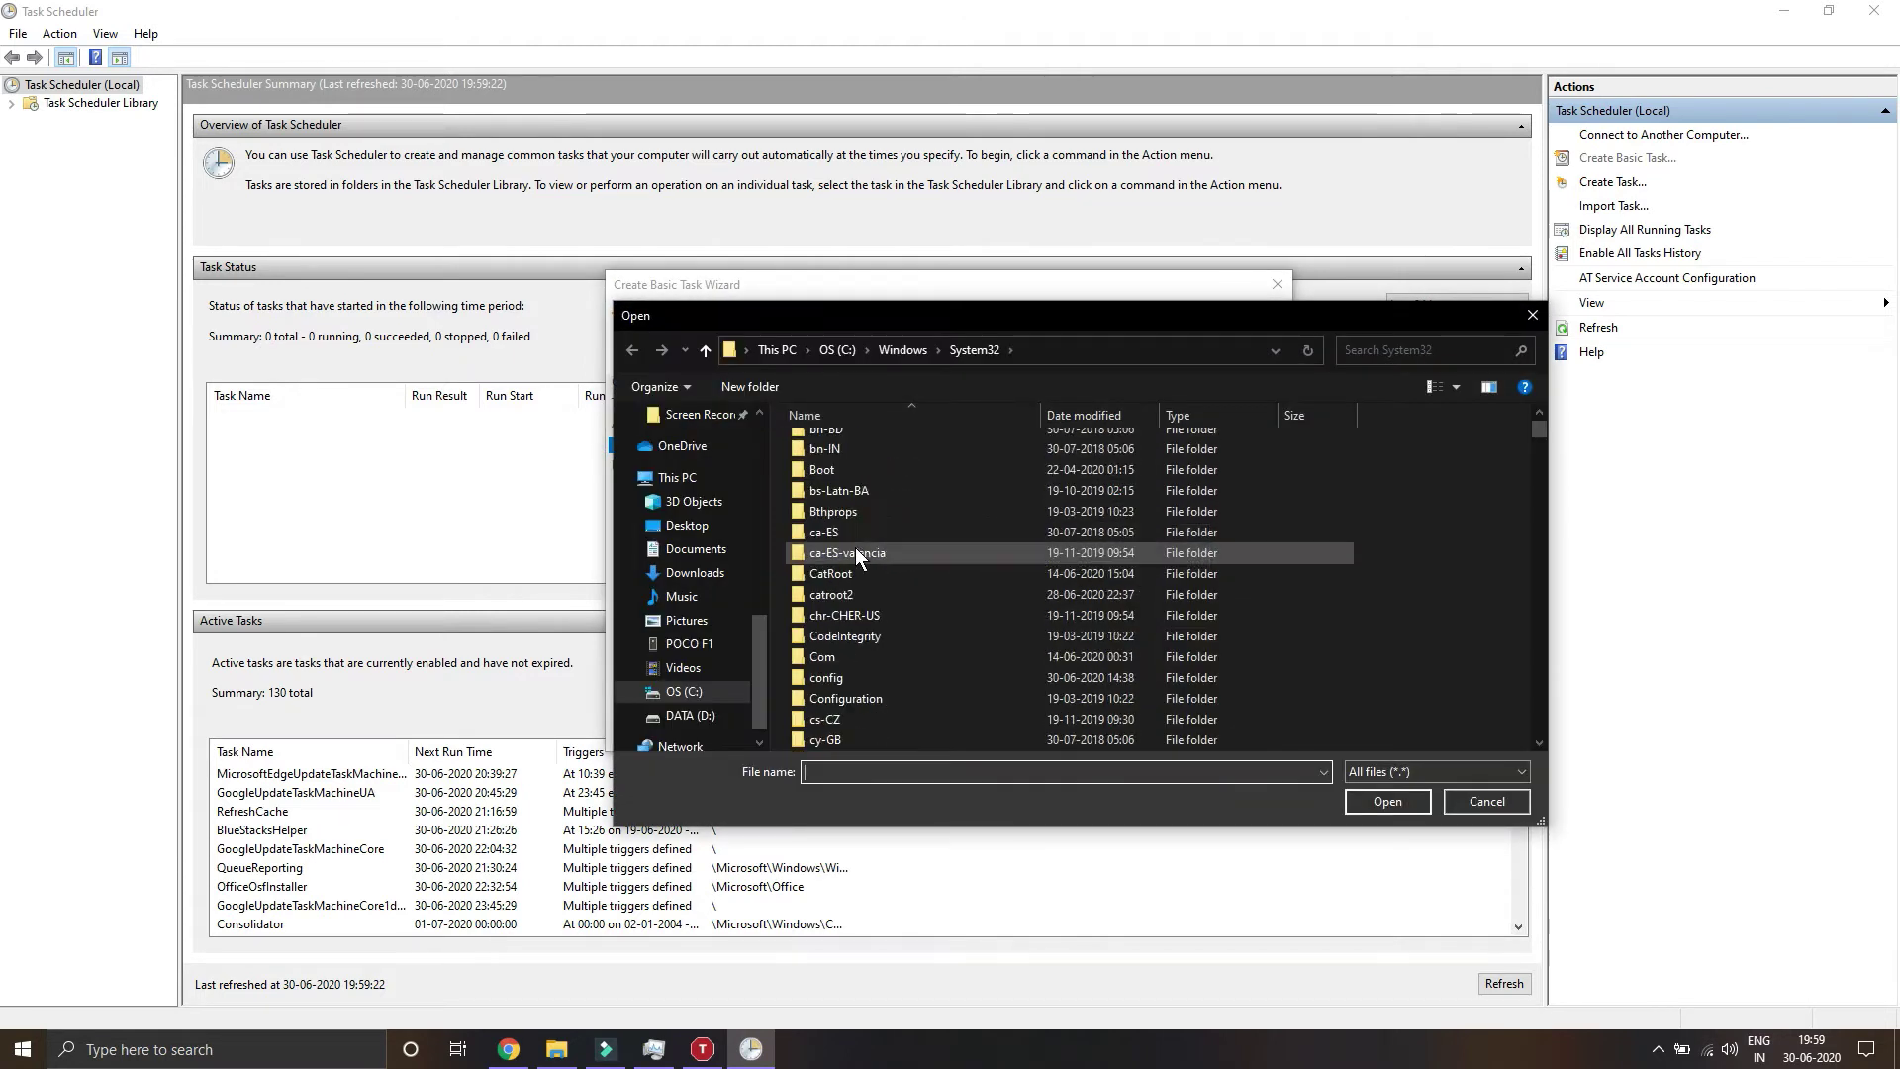
left_click(819, 346)
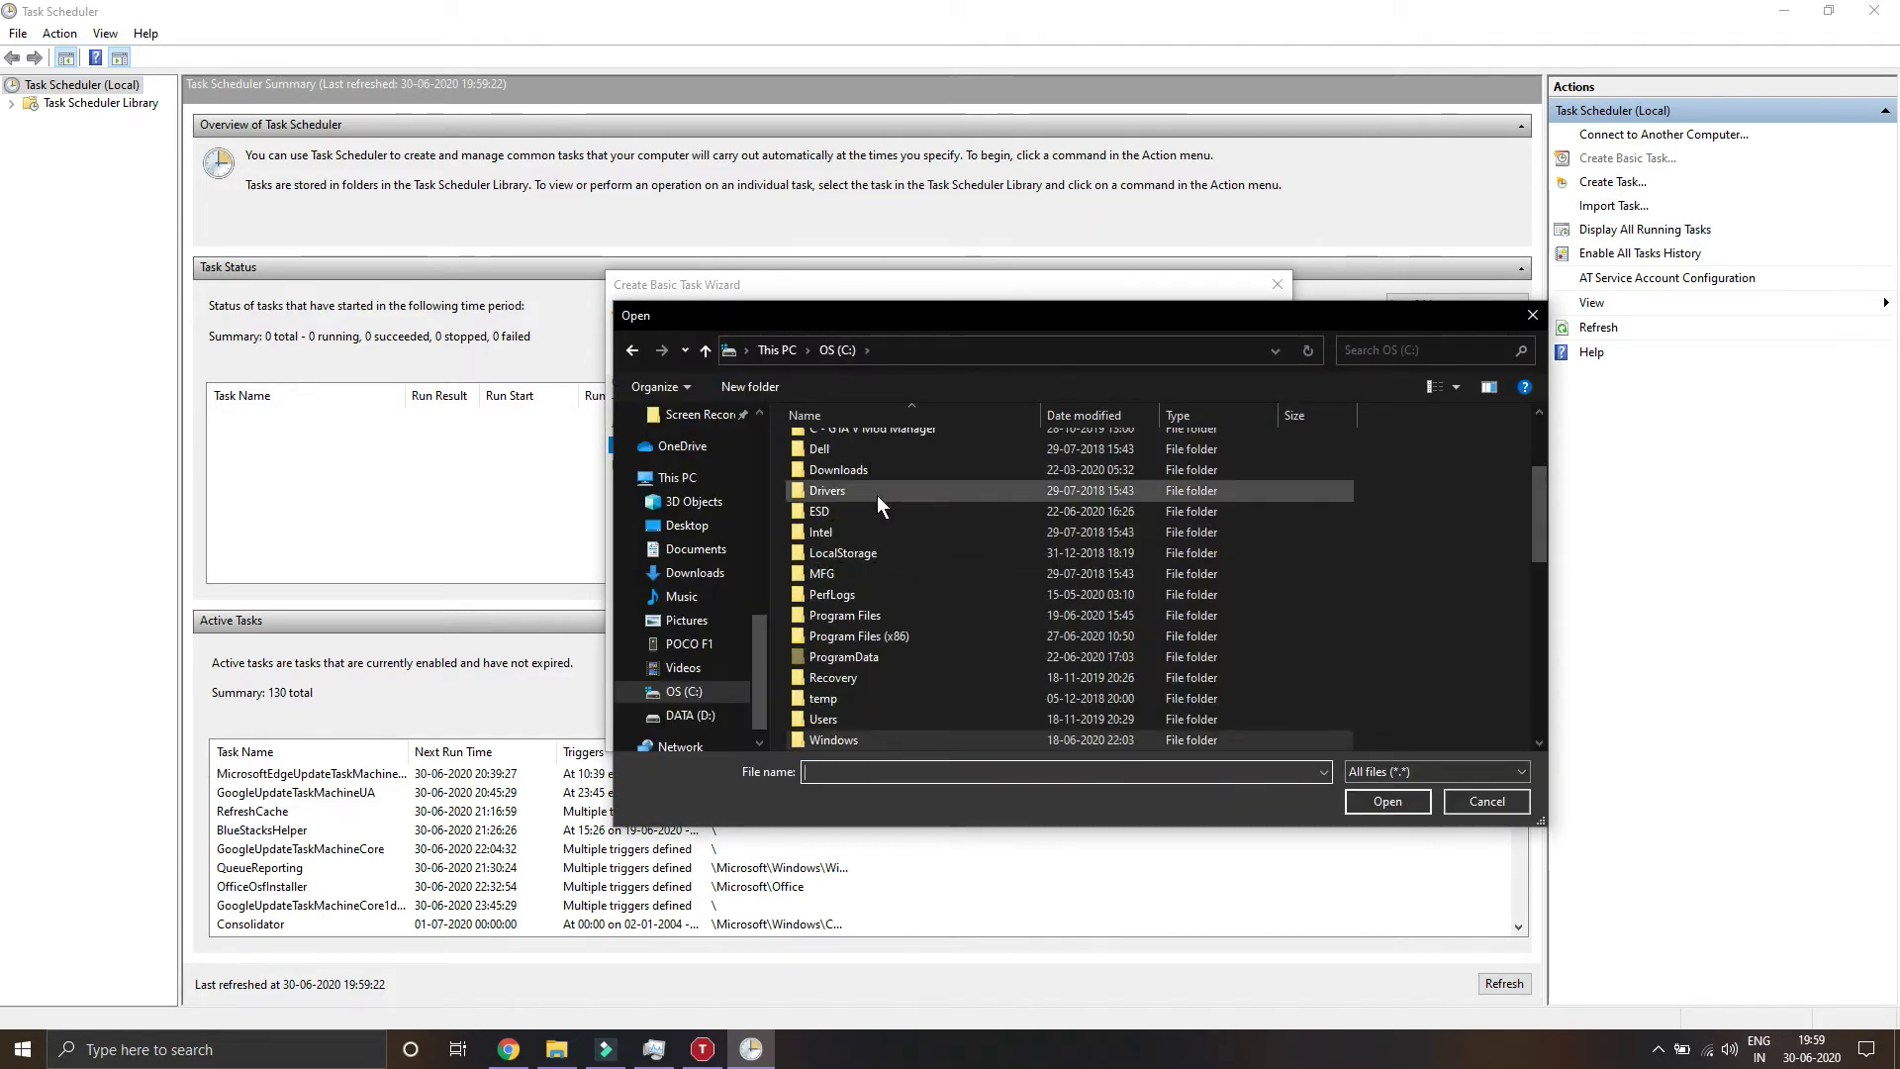
double_click(891, 633)
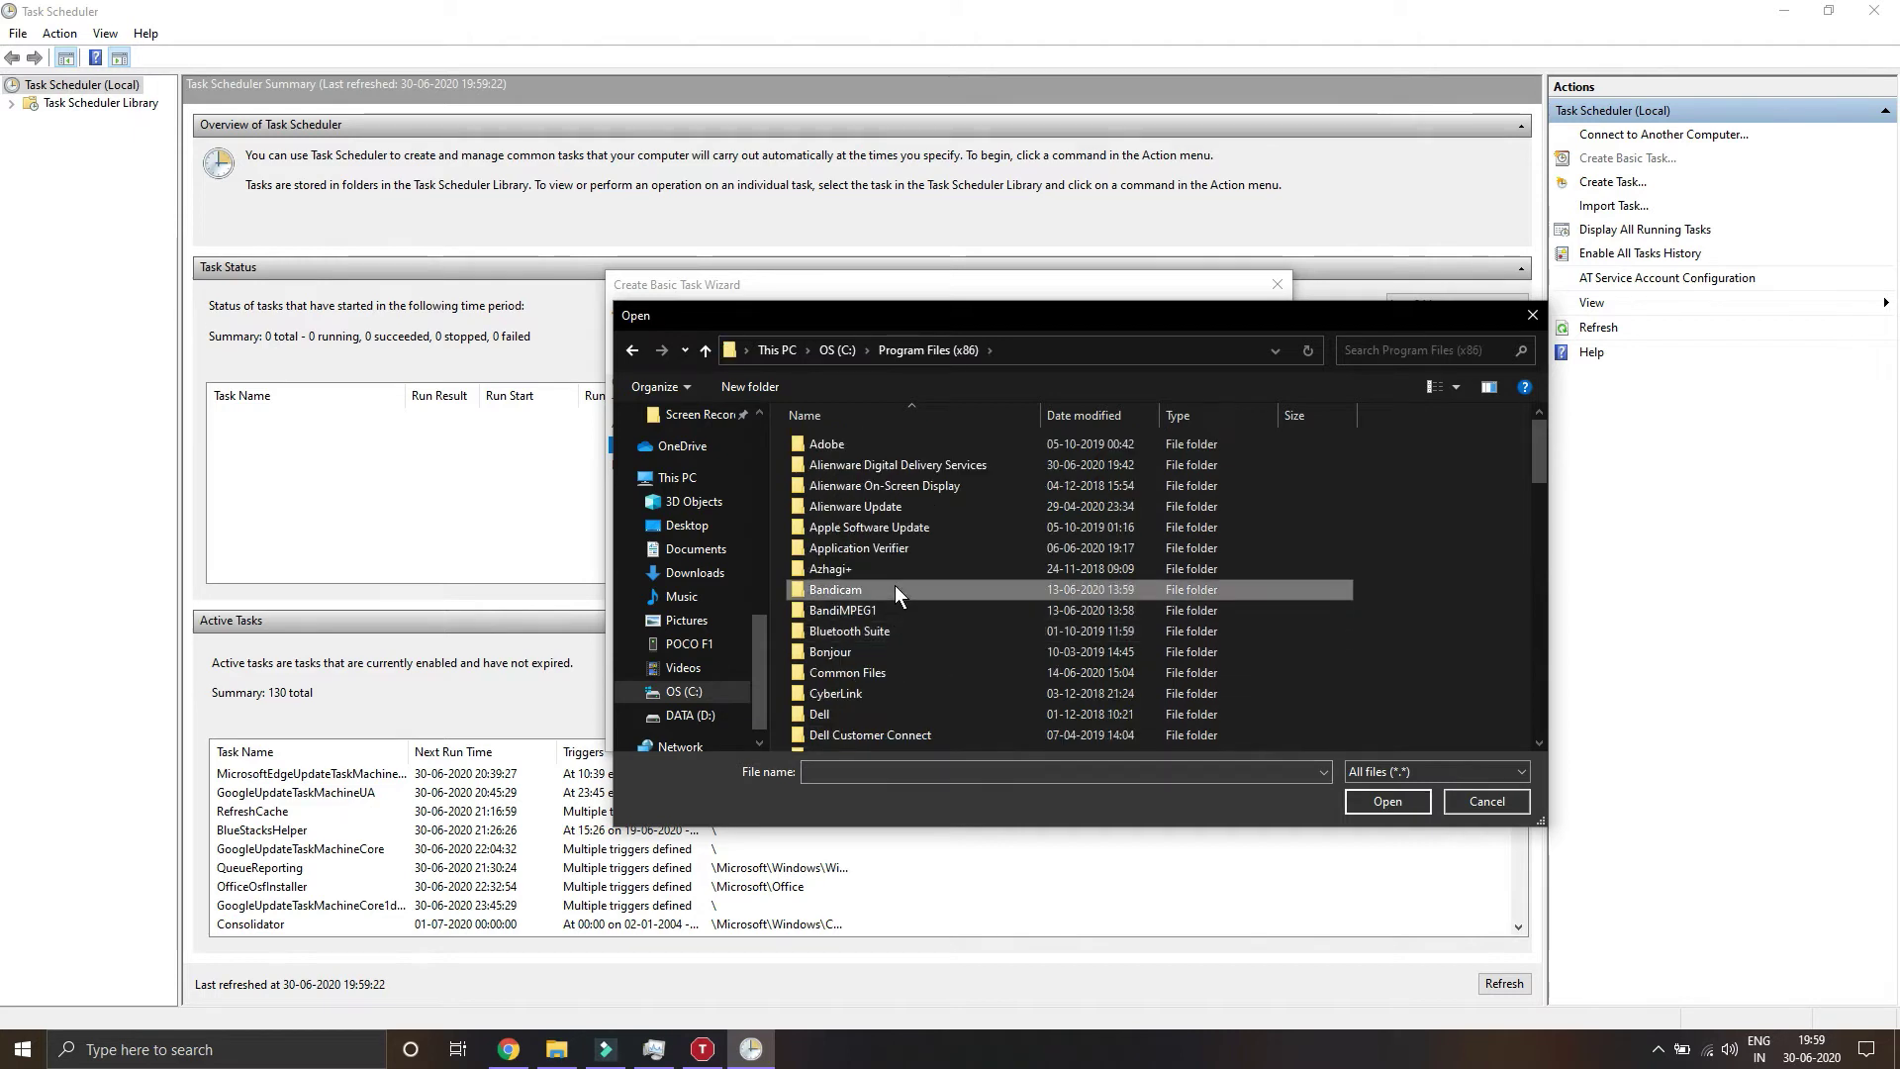
key("t")
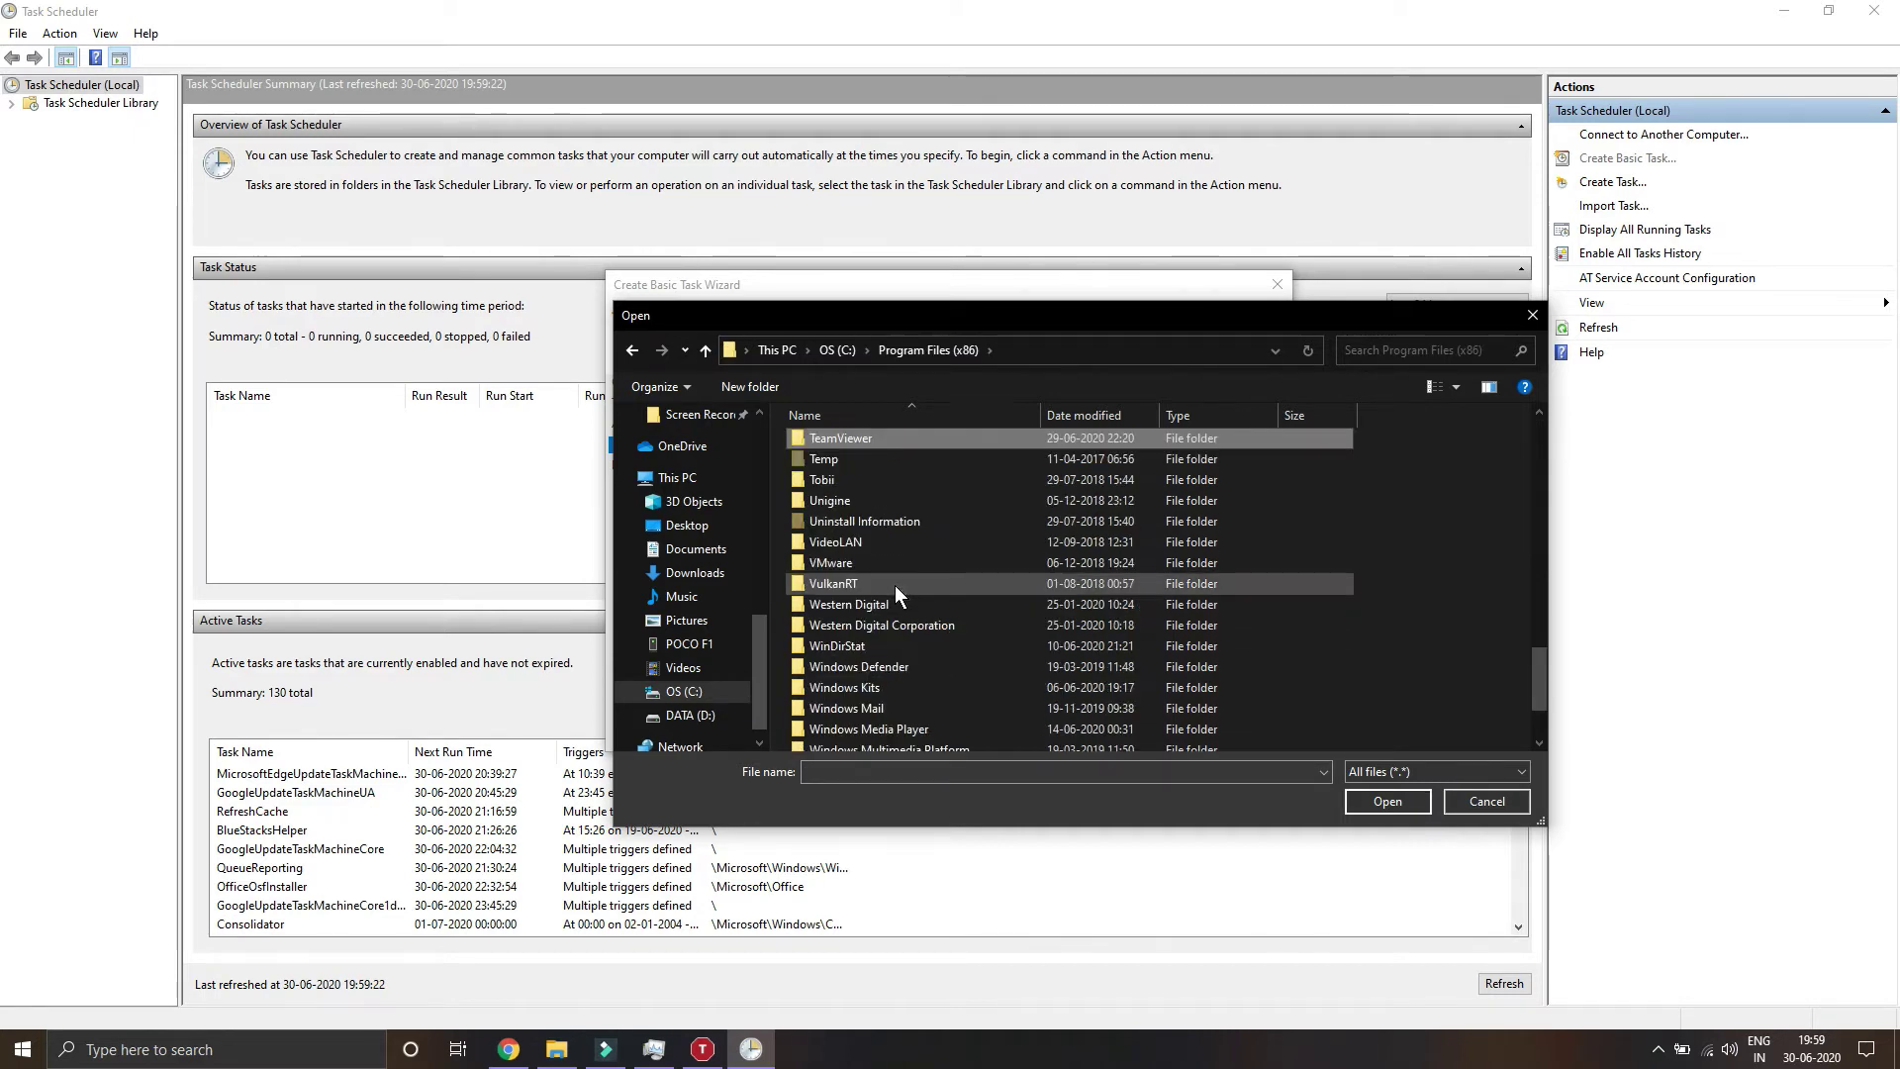
scroll(896, 532, "up", 3)
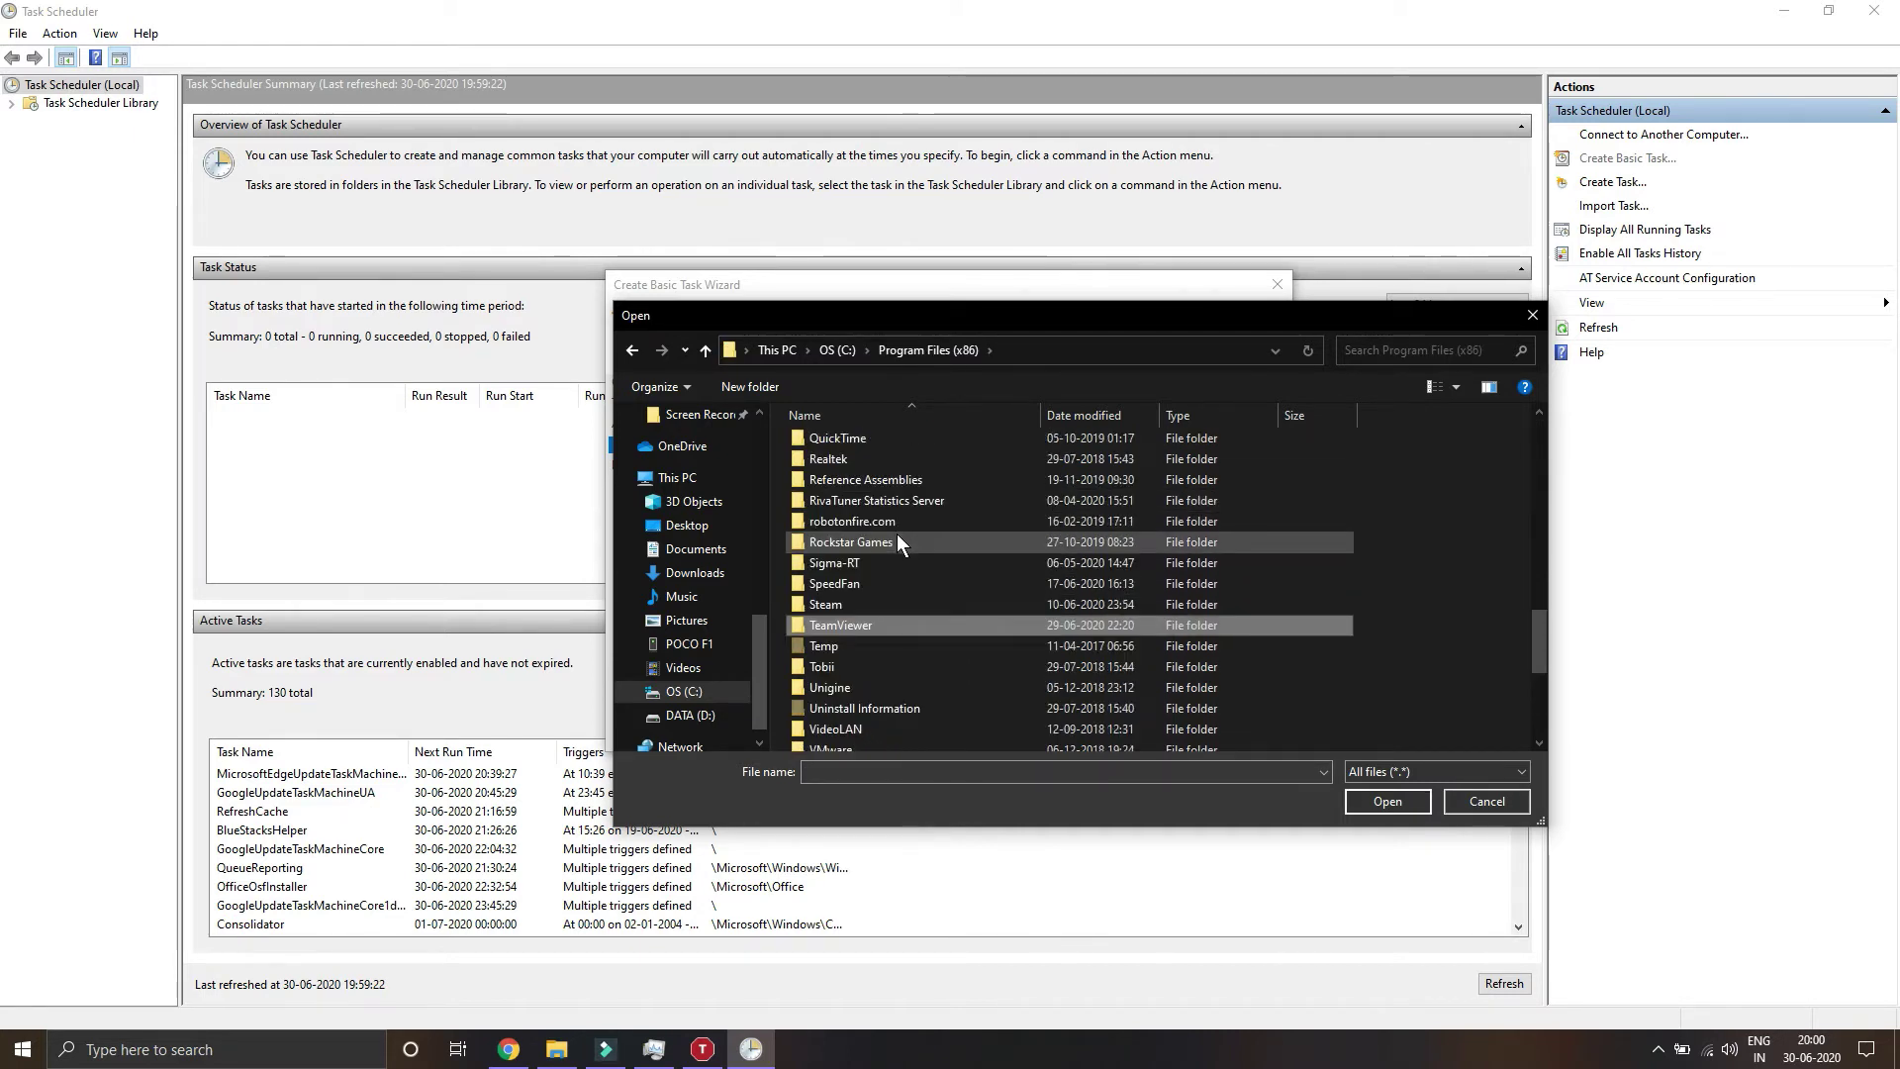
Open the file location of the ThrottleStop tile from the Start menu.
left_click(22, 1049)
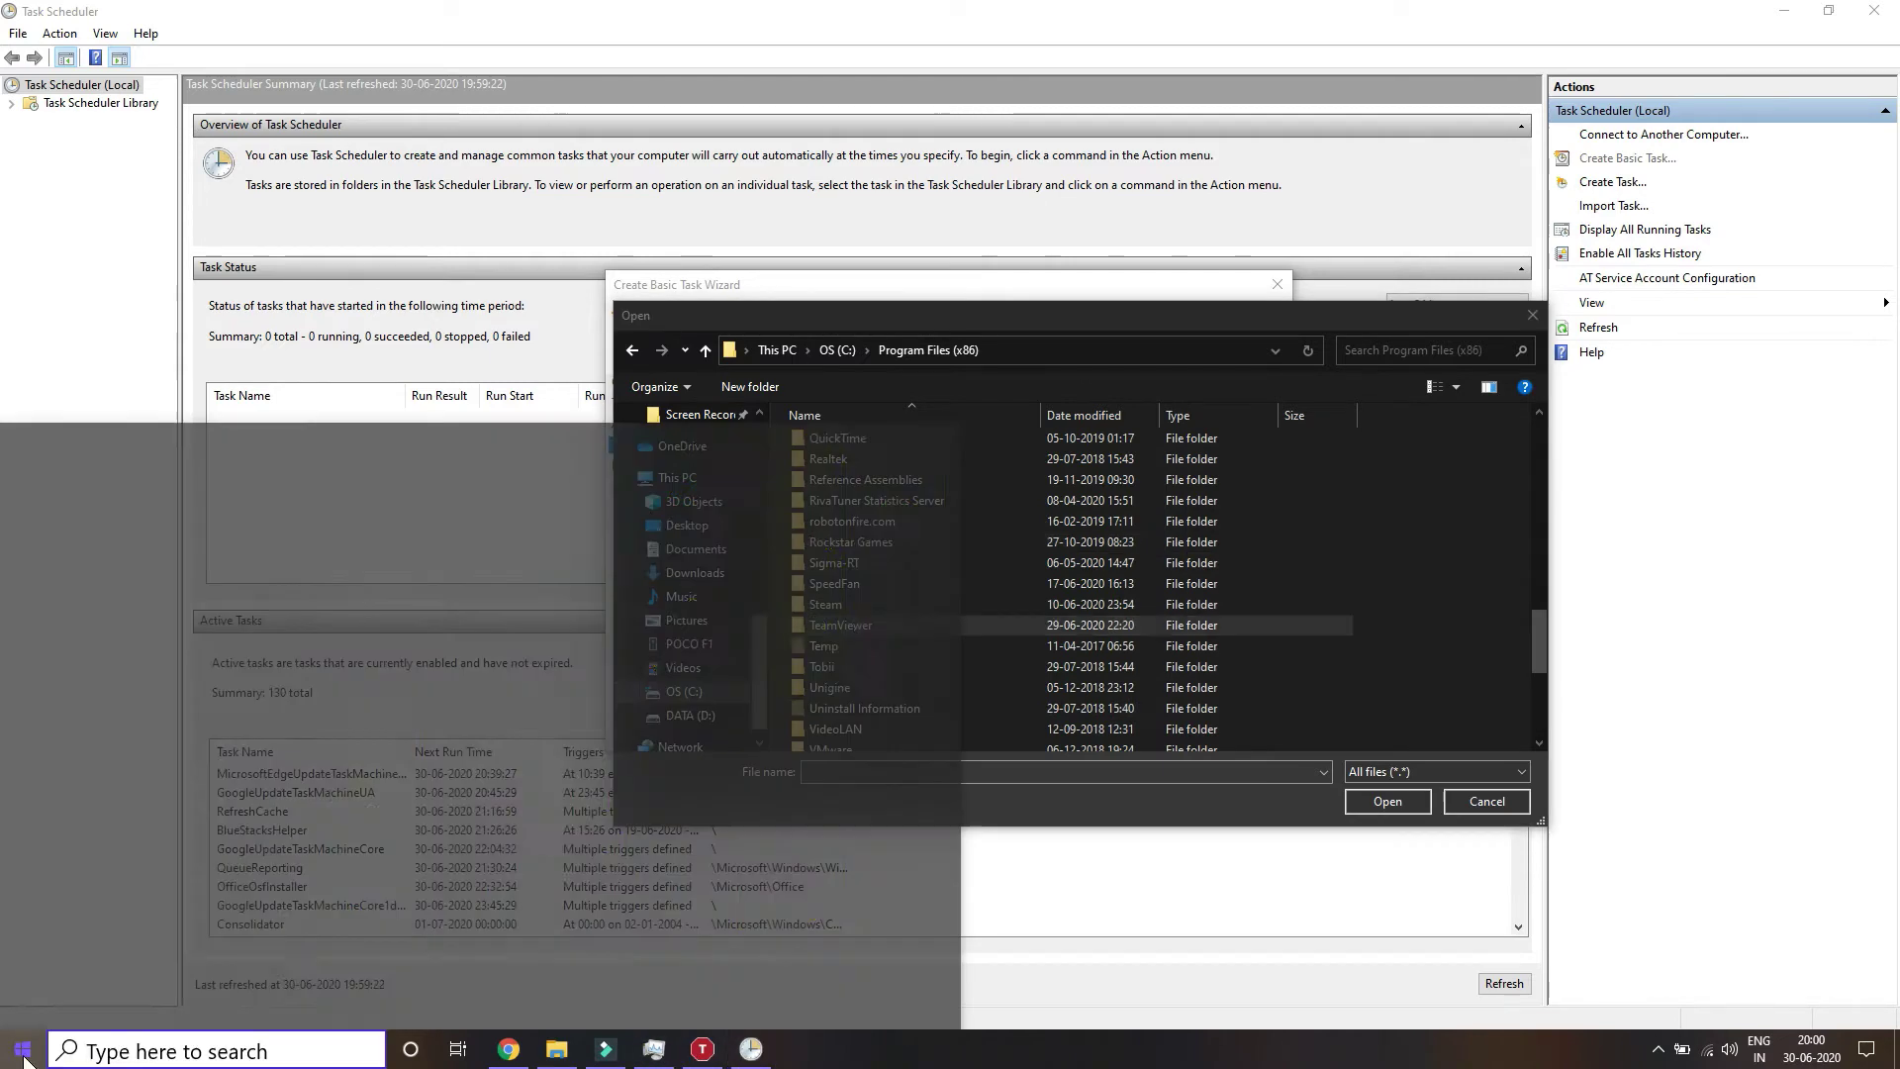
scroll(434, 894, "down", 3)
scroll(594, 881, "up", 1)
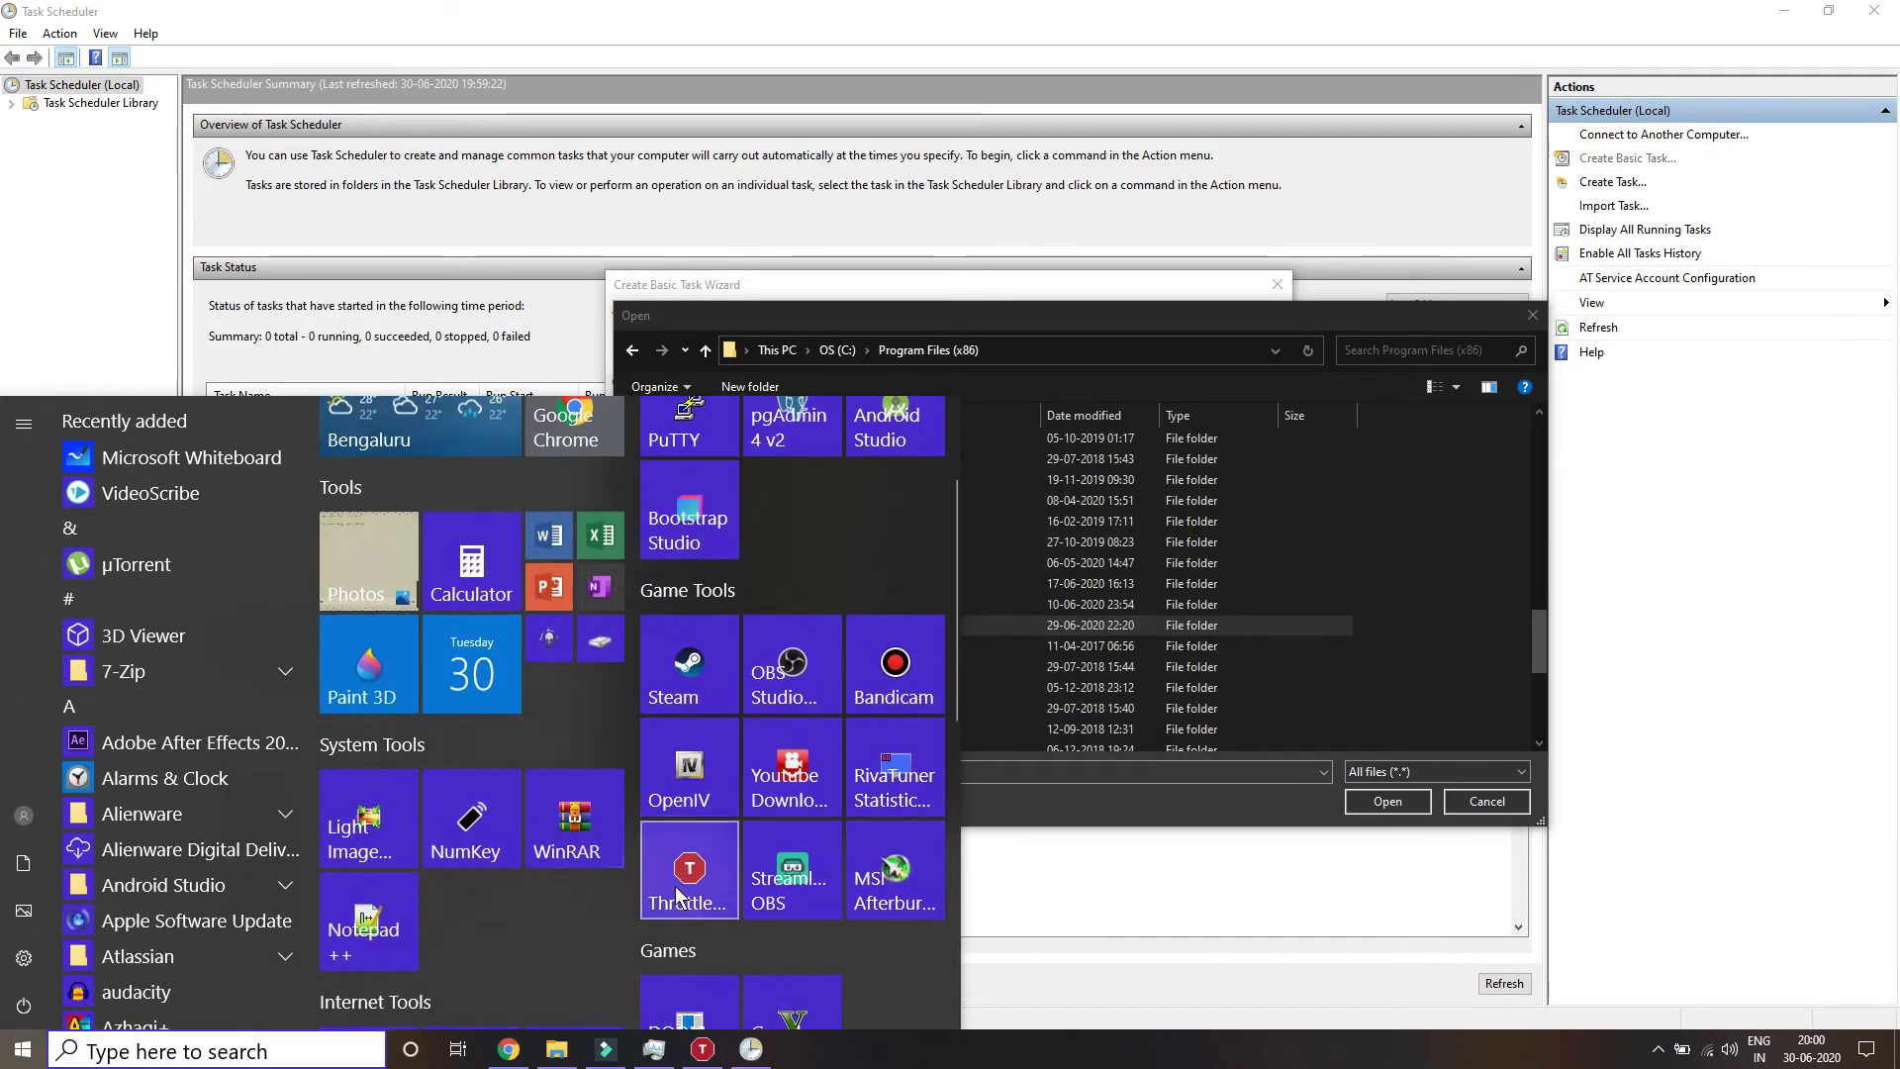
right_click(716, 870)
mouse_move(781, 805)
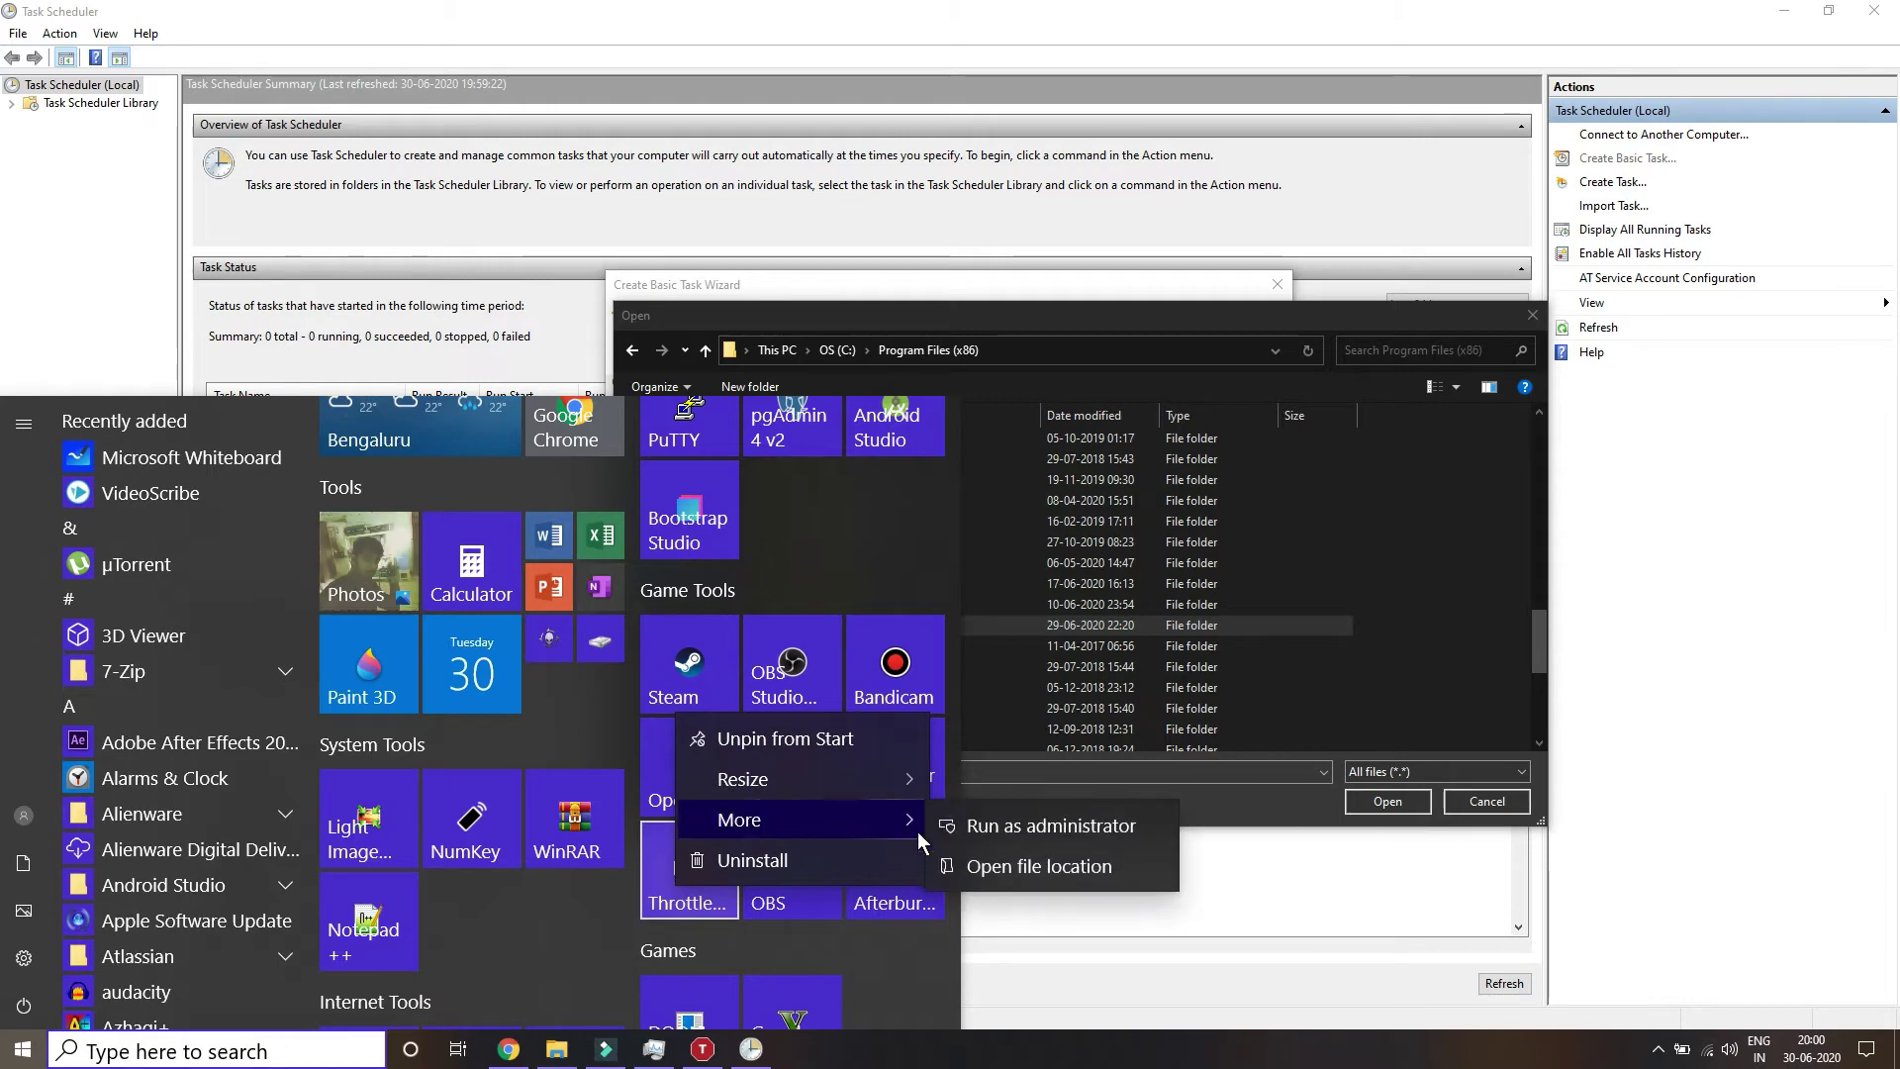
left_click(1011, 876)
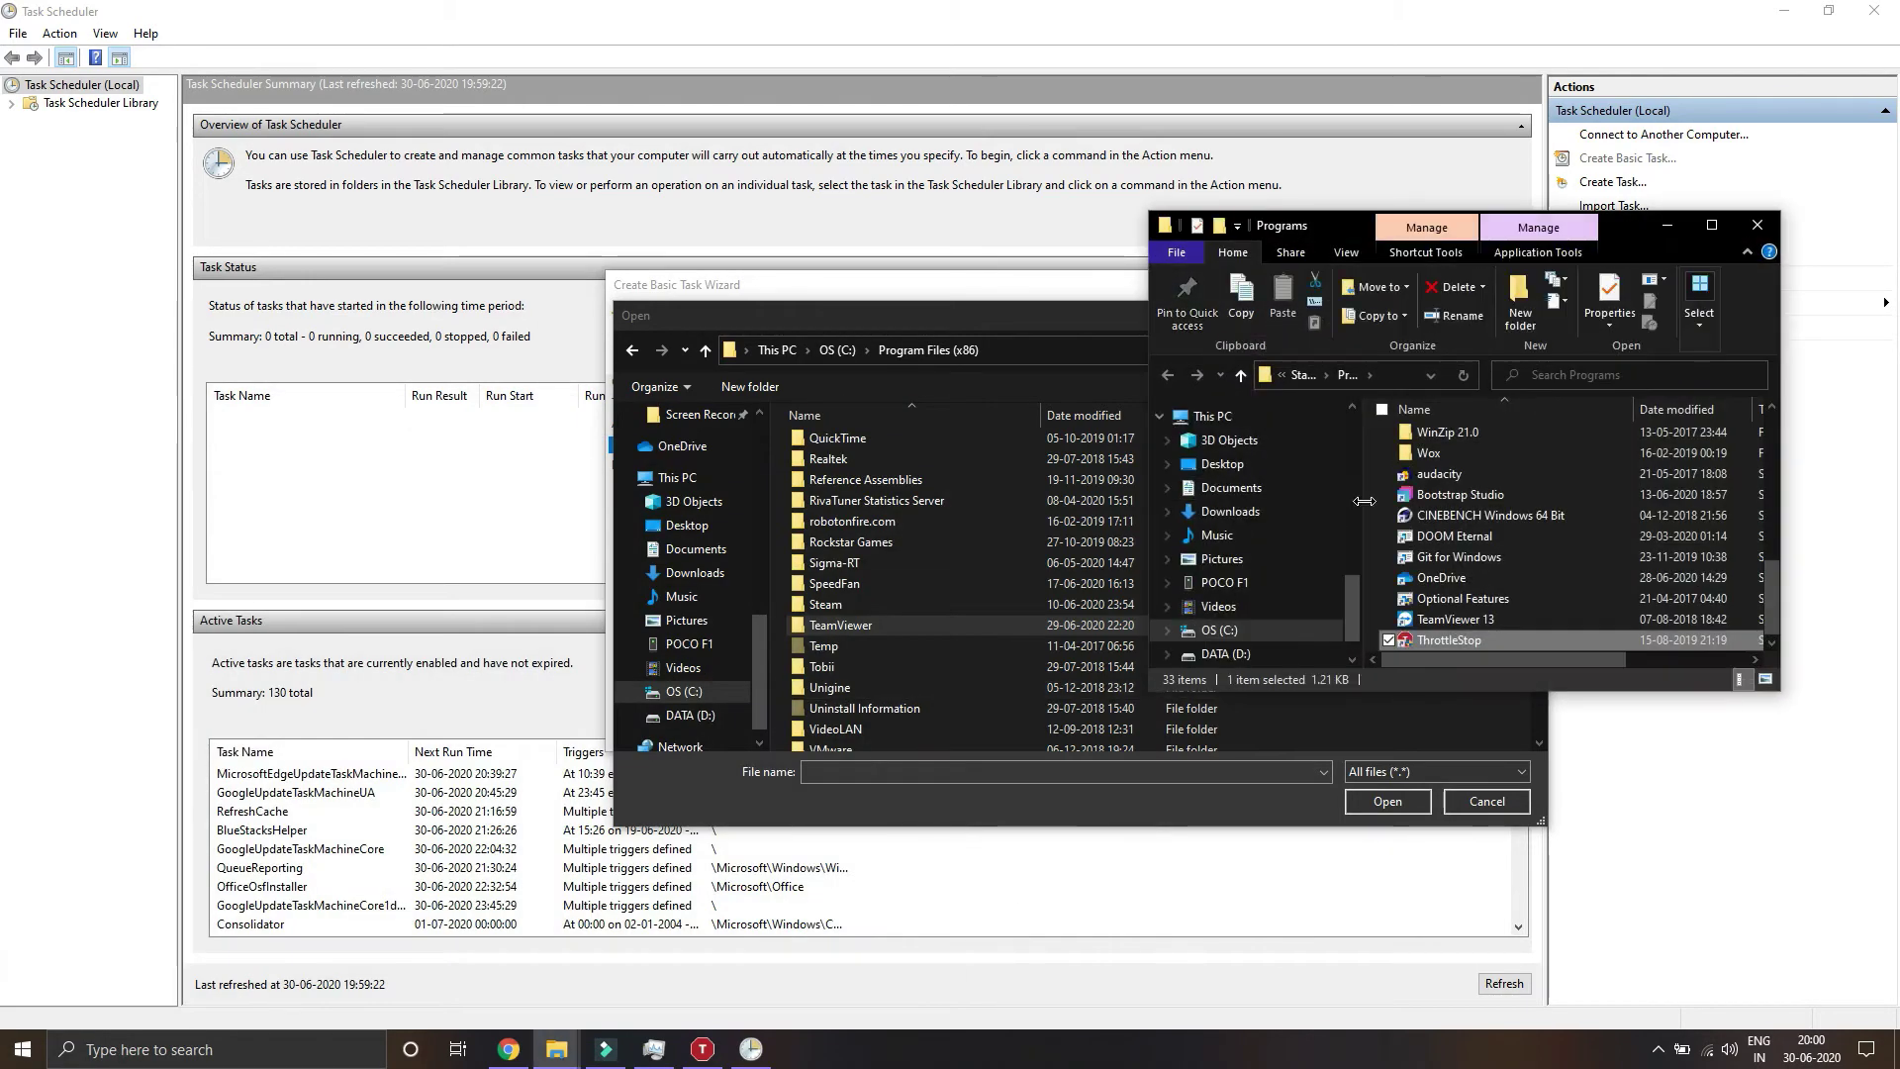
Go to the ThrottleStop_8.70.6 program folder and select its address-bar path for copying.
right_click(1526, 642)
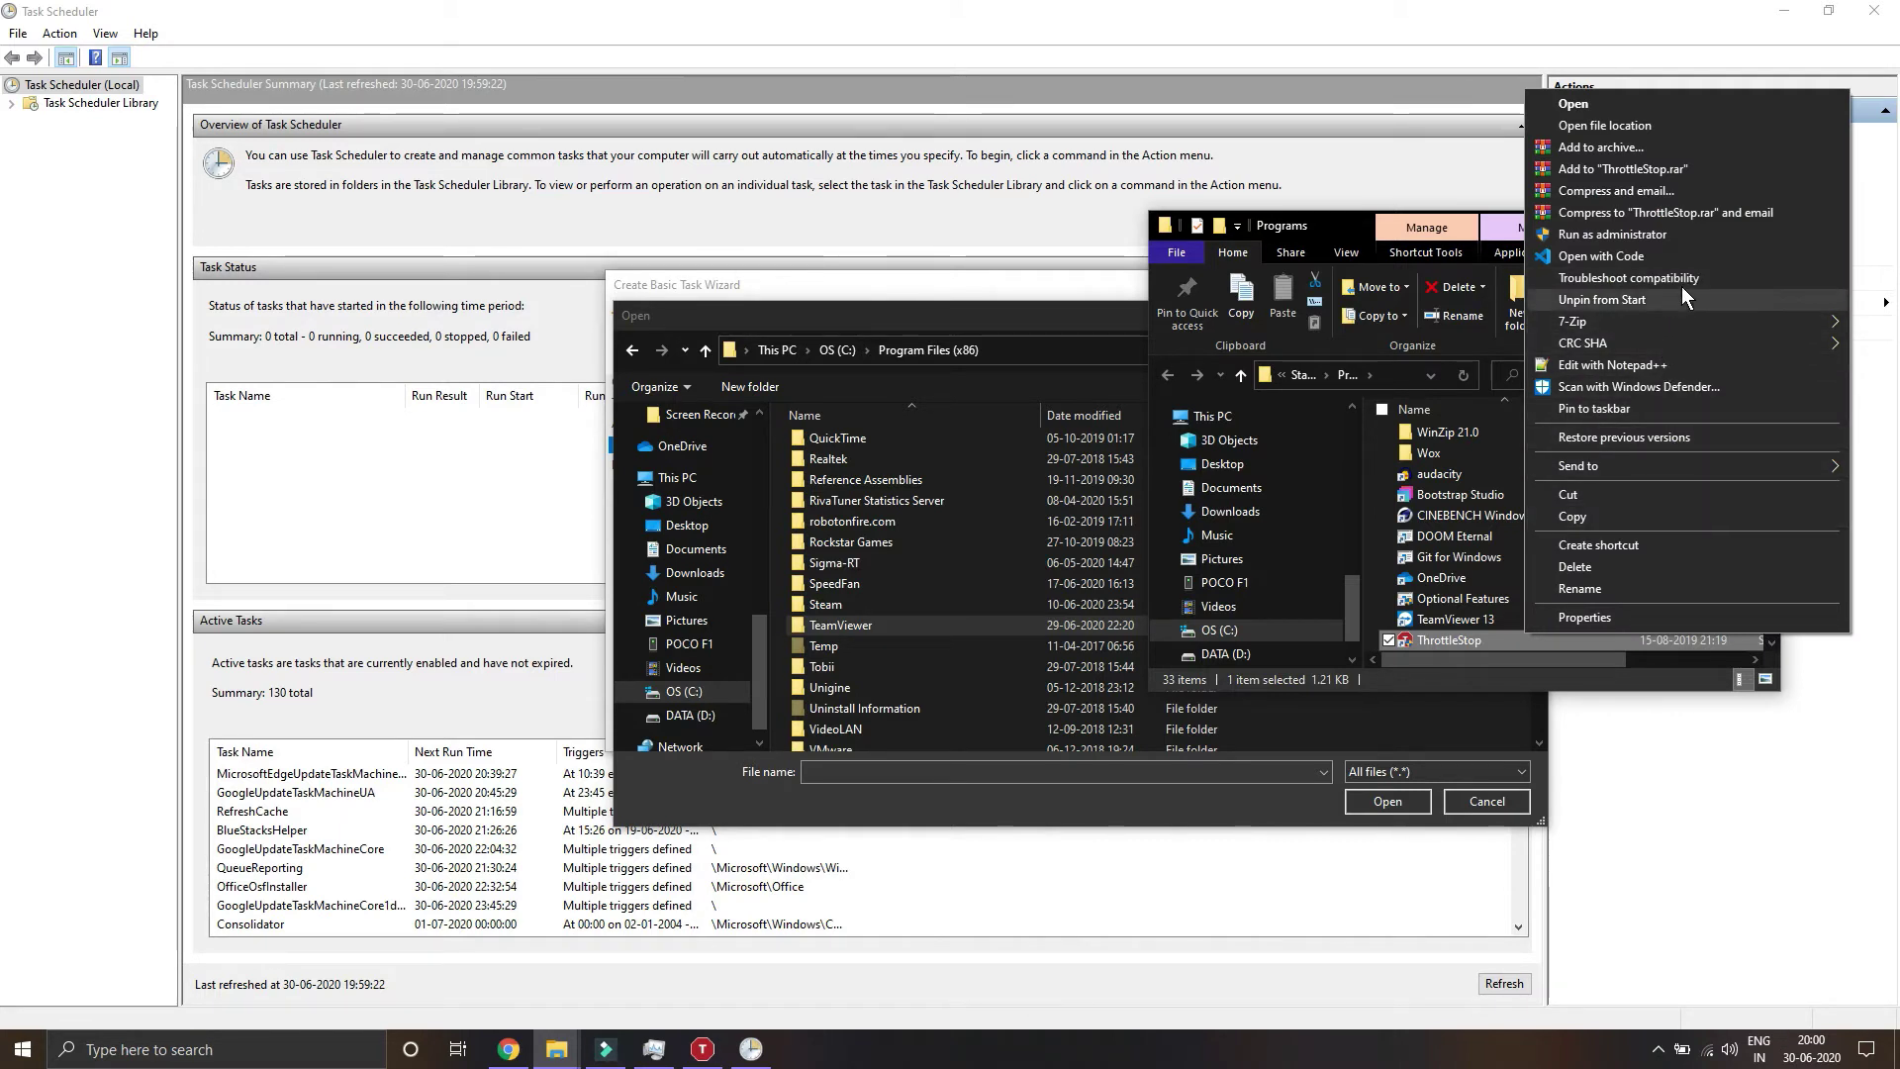
left_click(1640, 125)
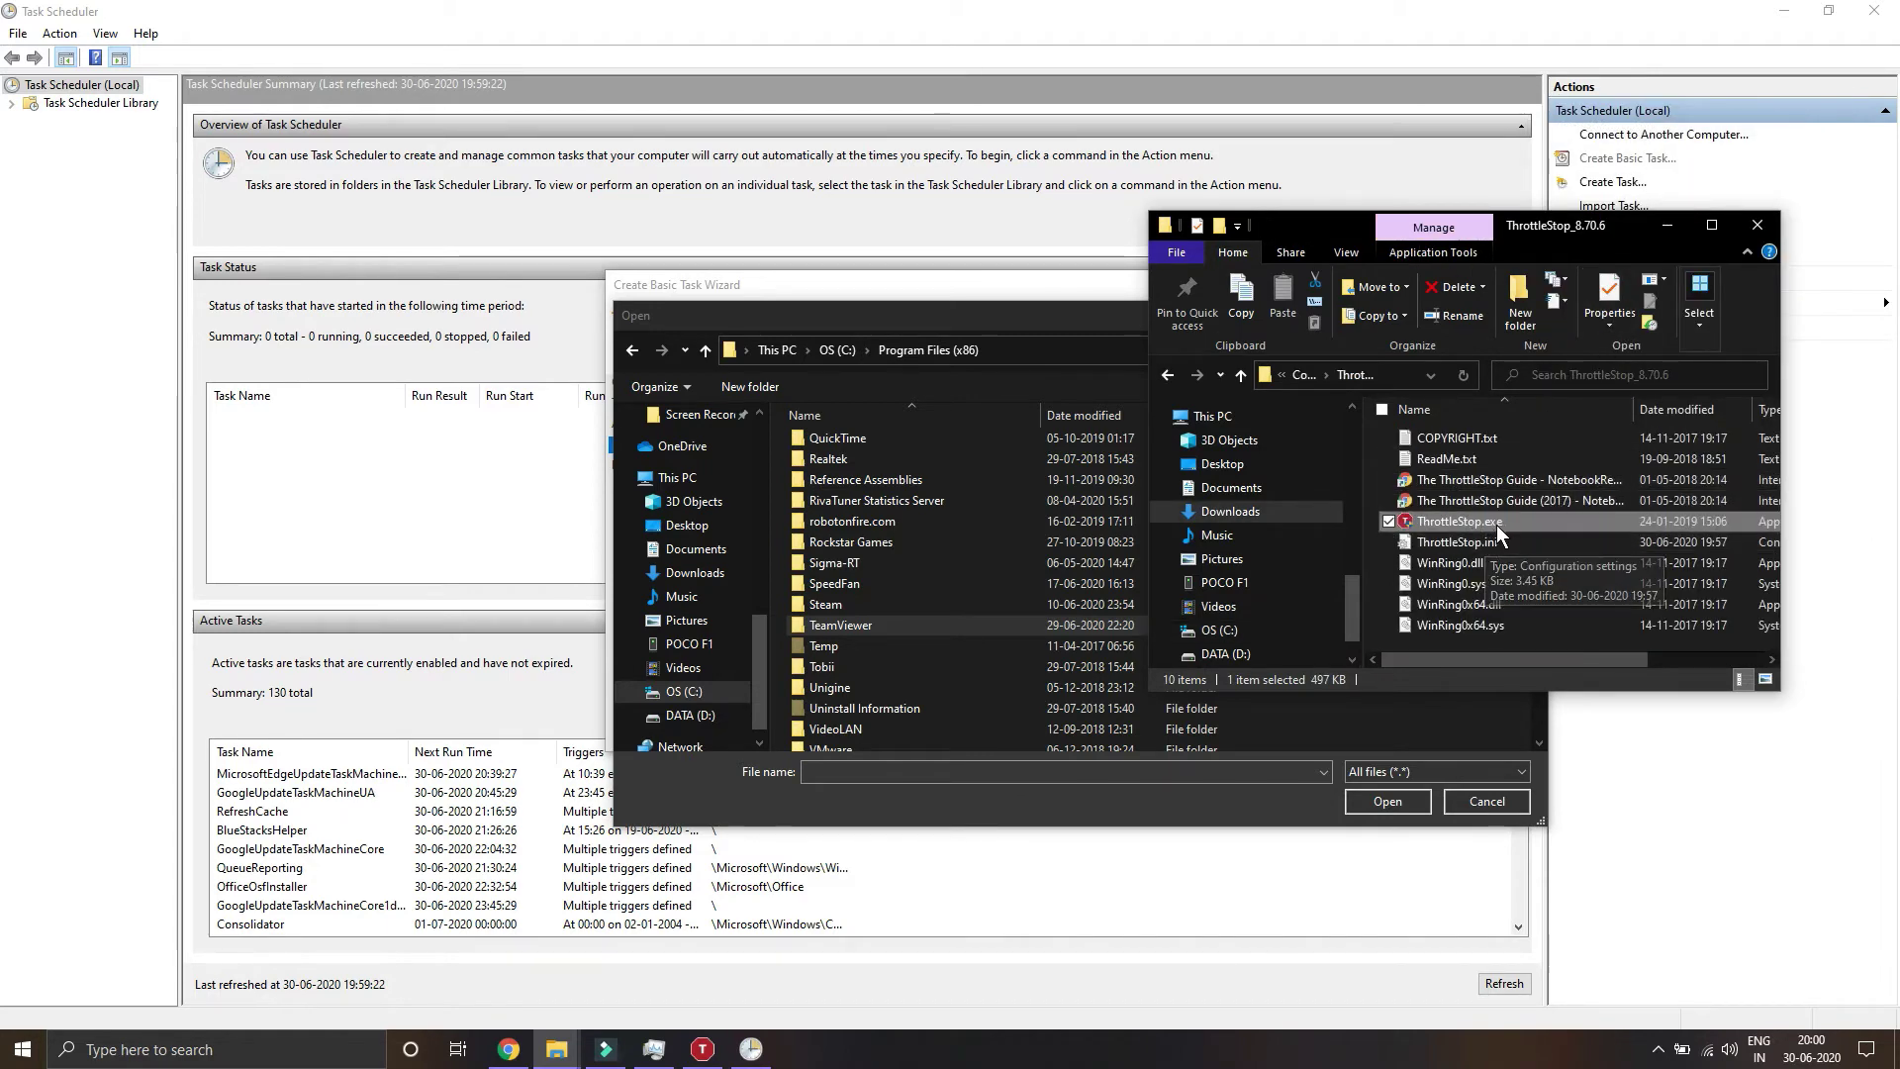
left_click(1391, 382)
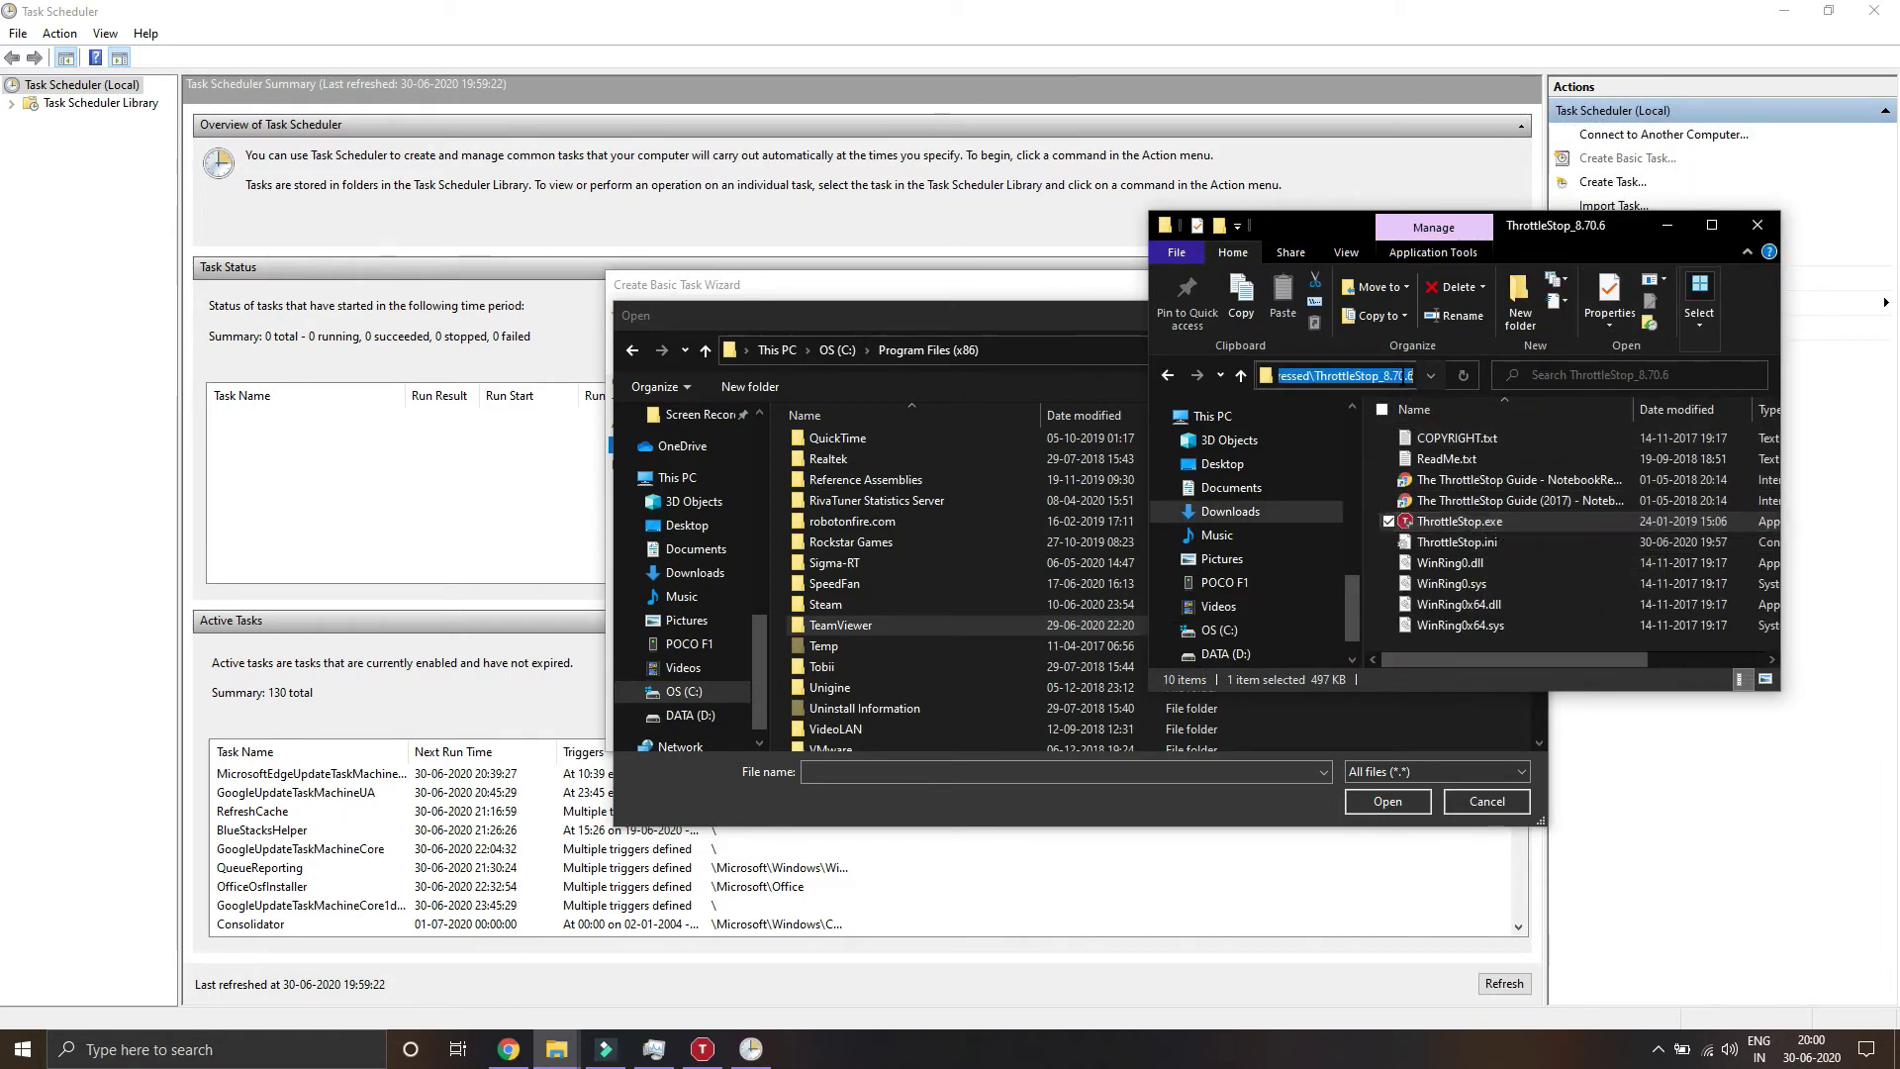
right_click(1403, 384)
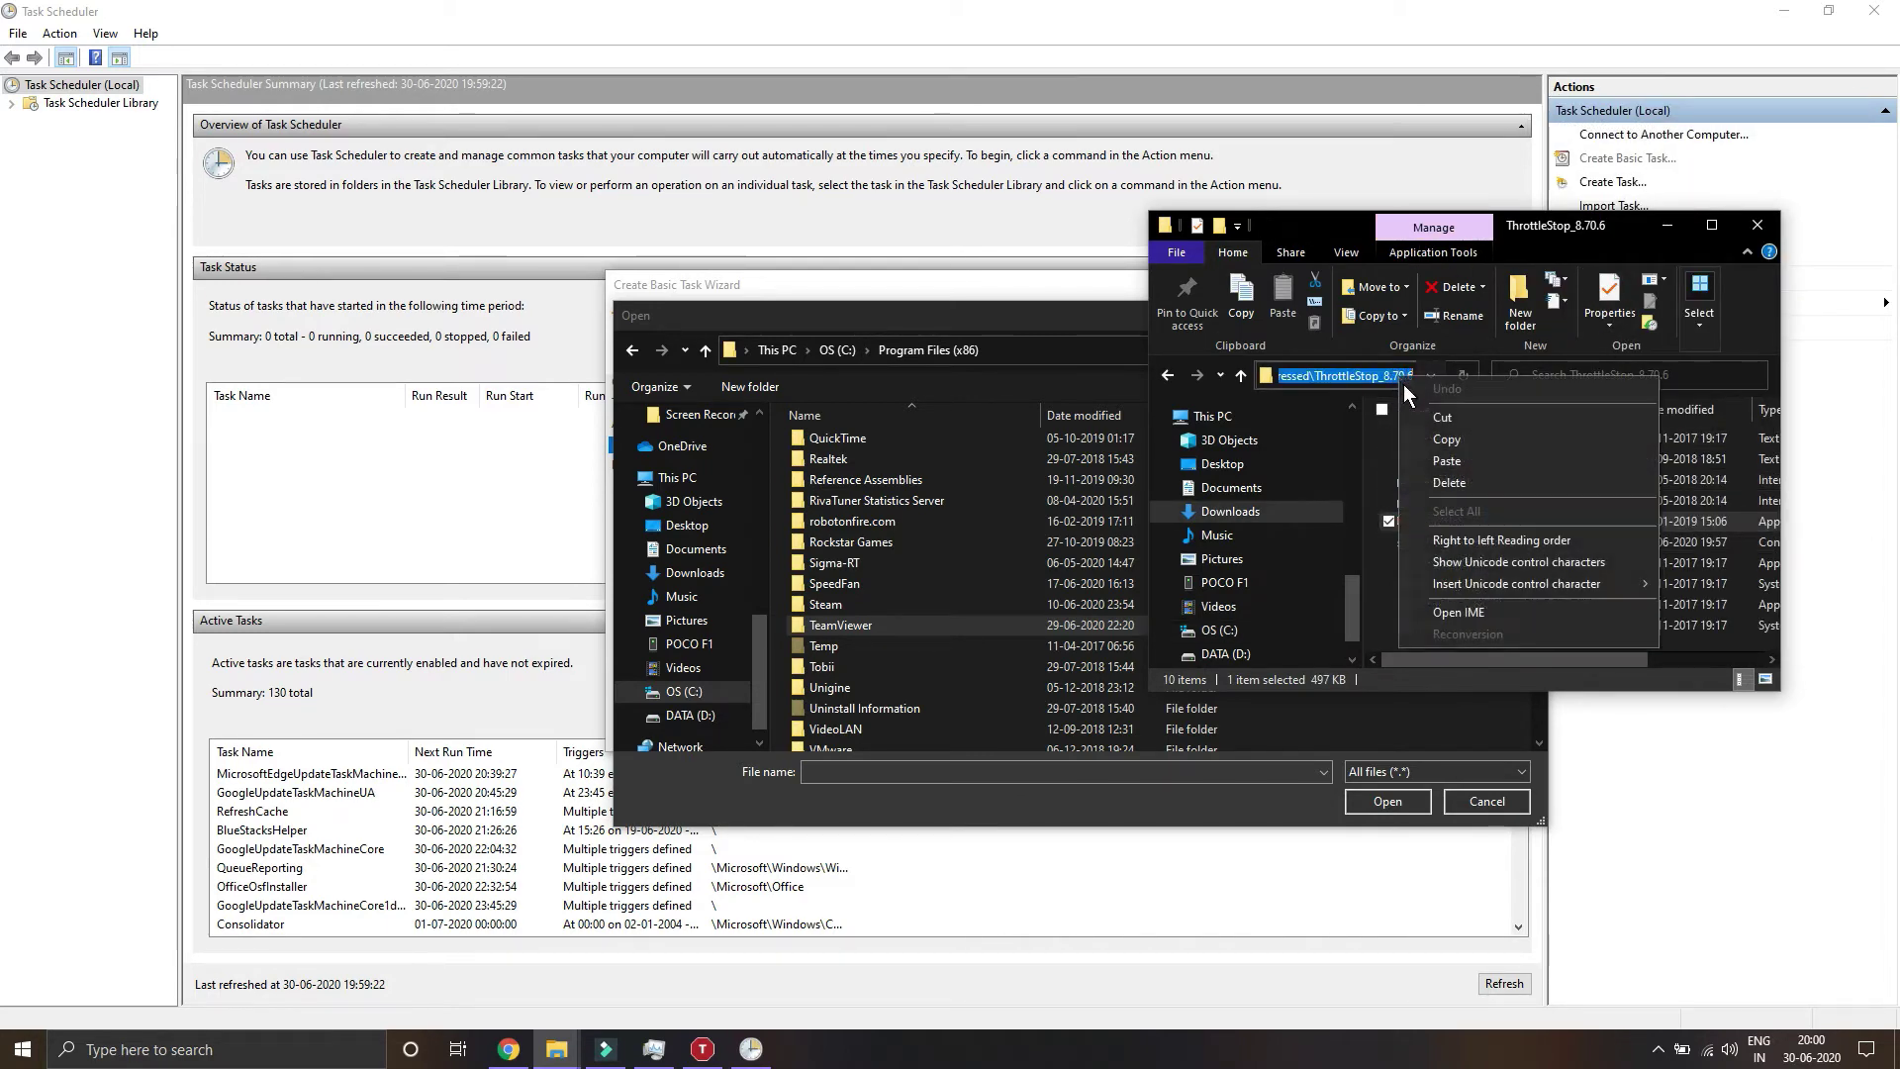
Copy the ThrottleStop folder path and paste it into the file picker's location to open that folder.
left_click(1440, 439)
left_click(1005, 349)
left_click(1006, 348)
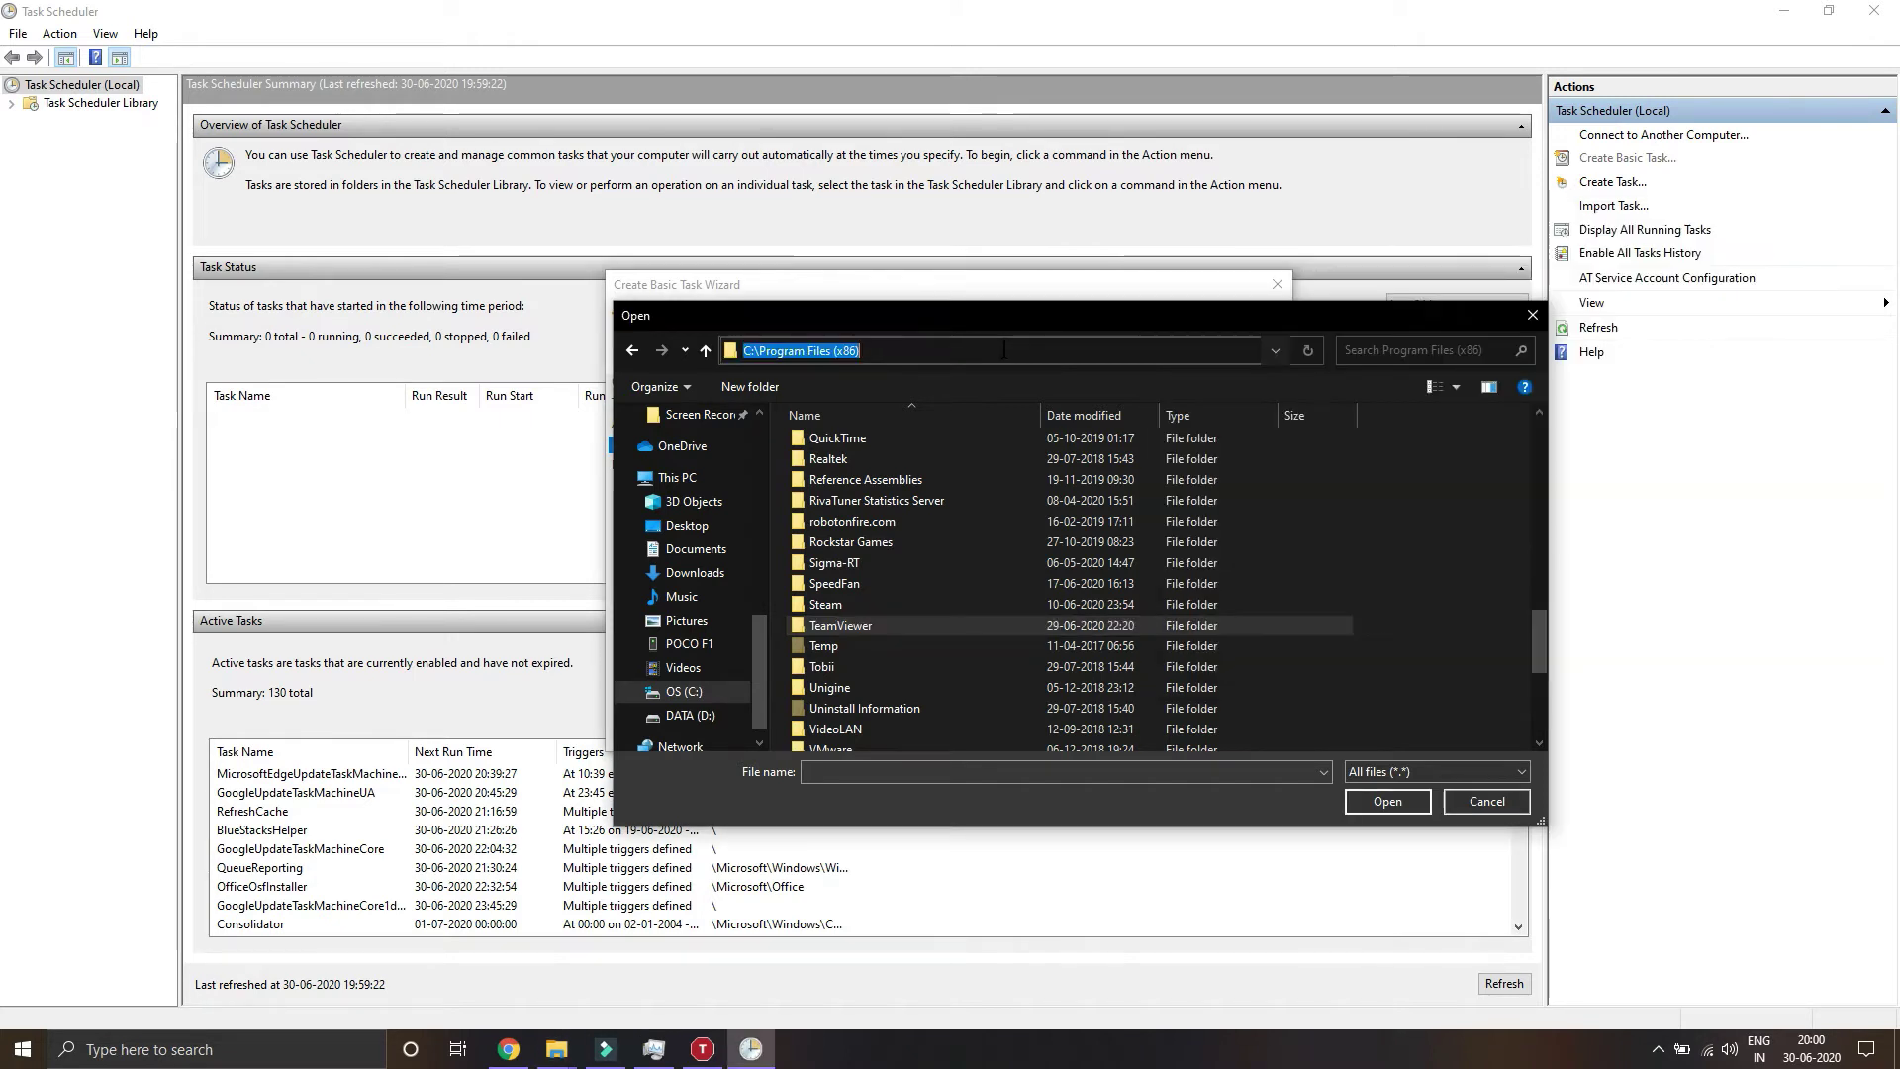
type("C:\\Users\\Rehan\\Downloads\\Compressed\\ThrottleStop_8.70.6")
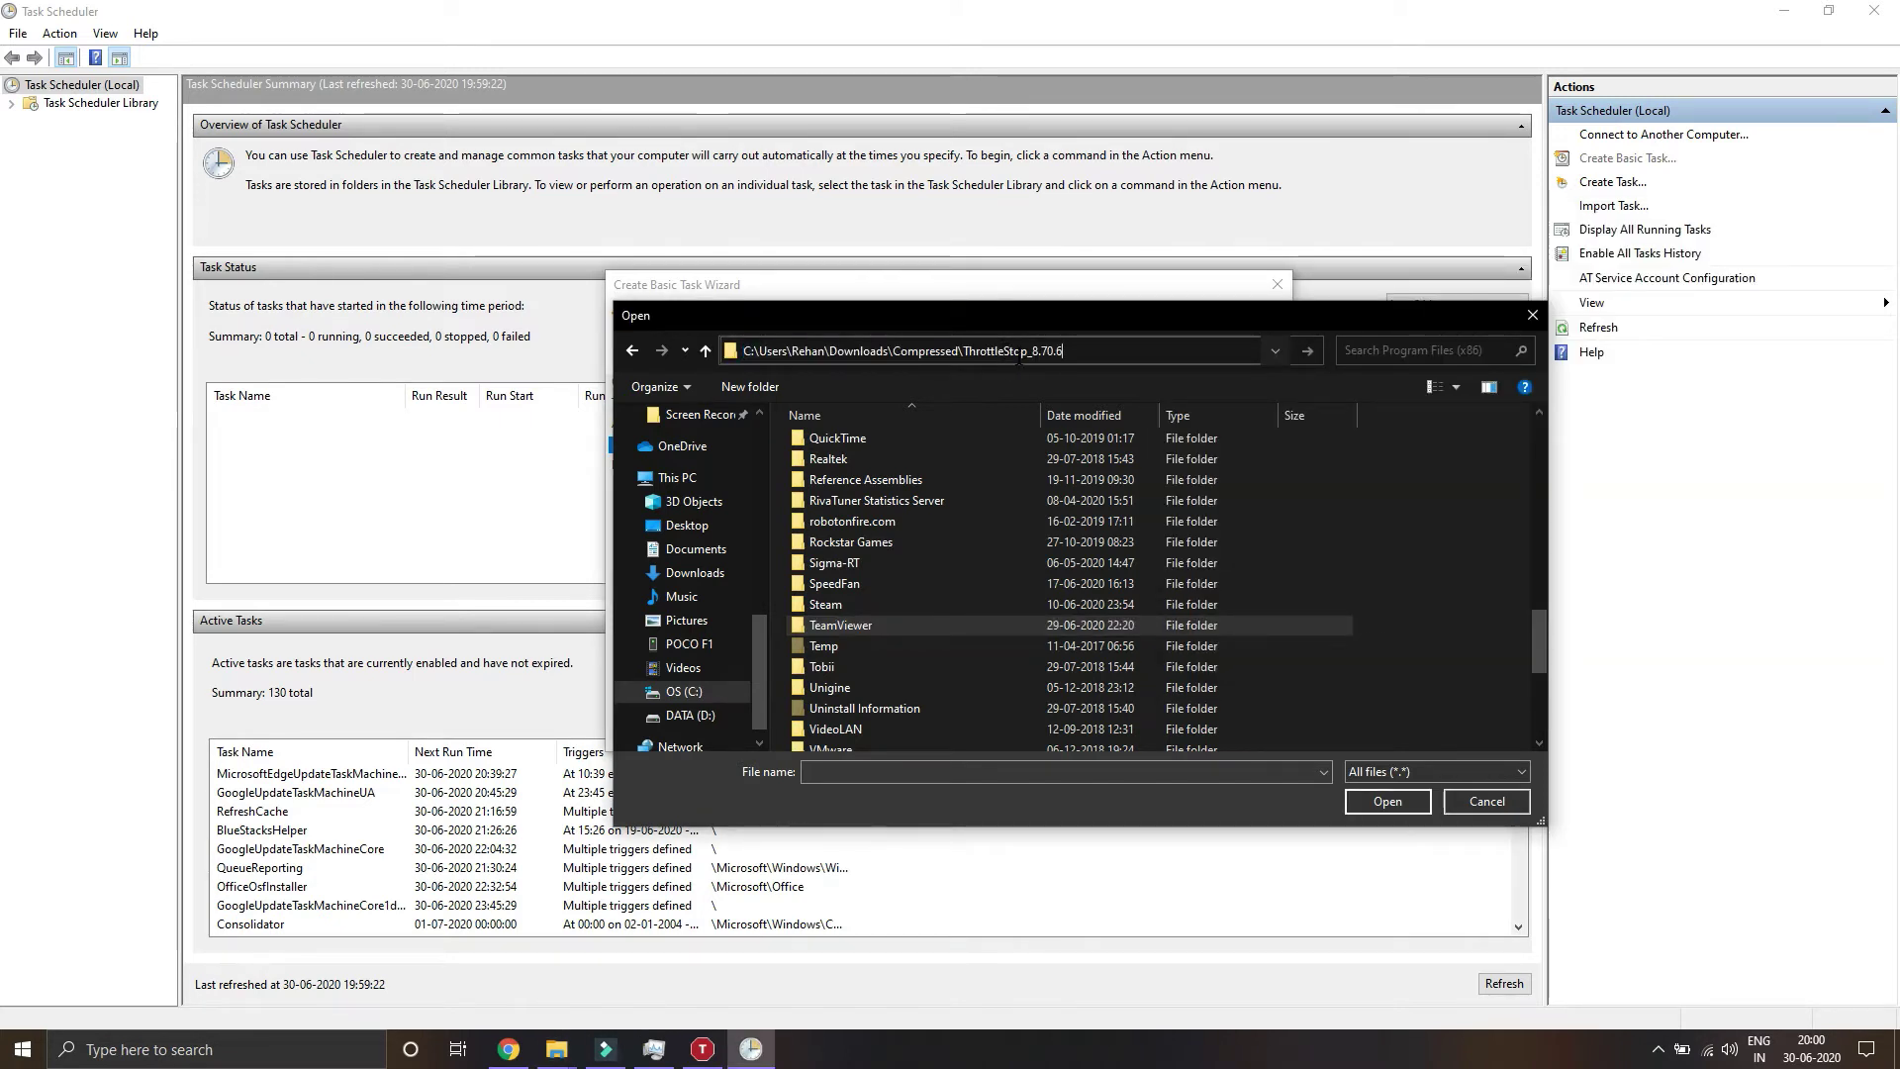
key("Return")
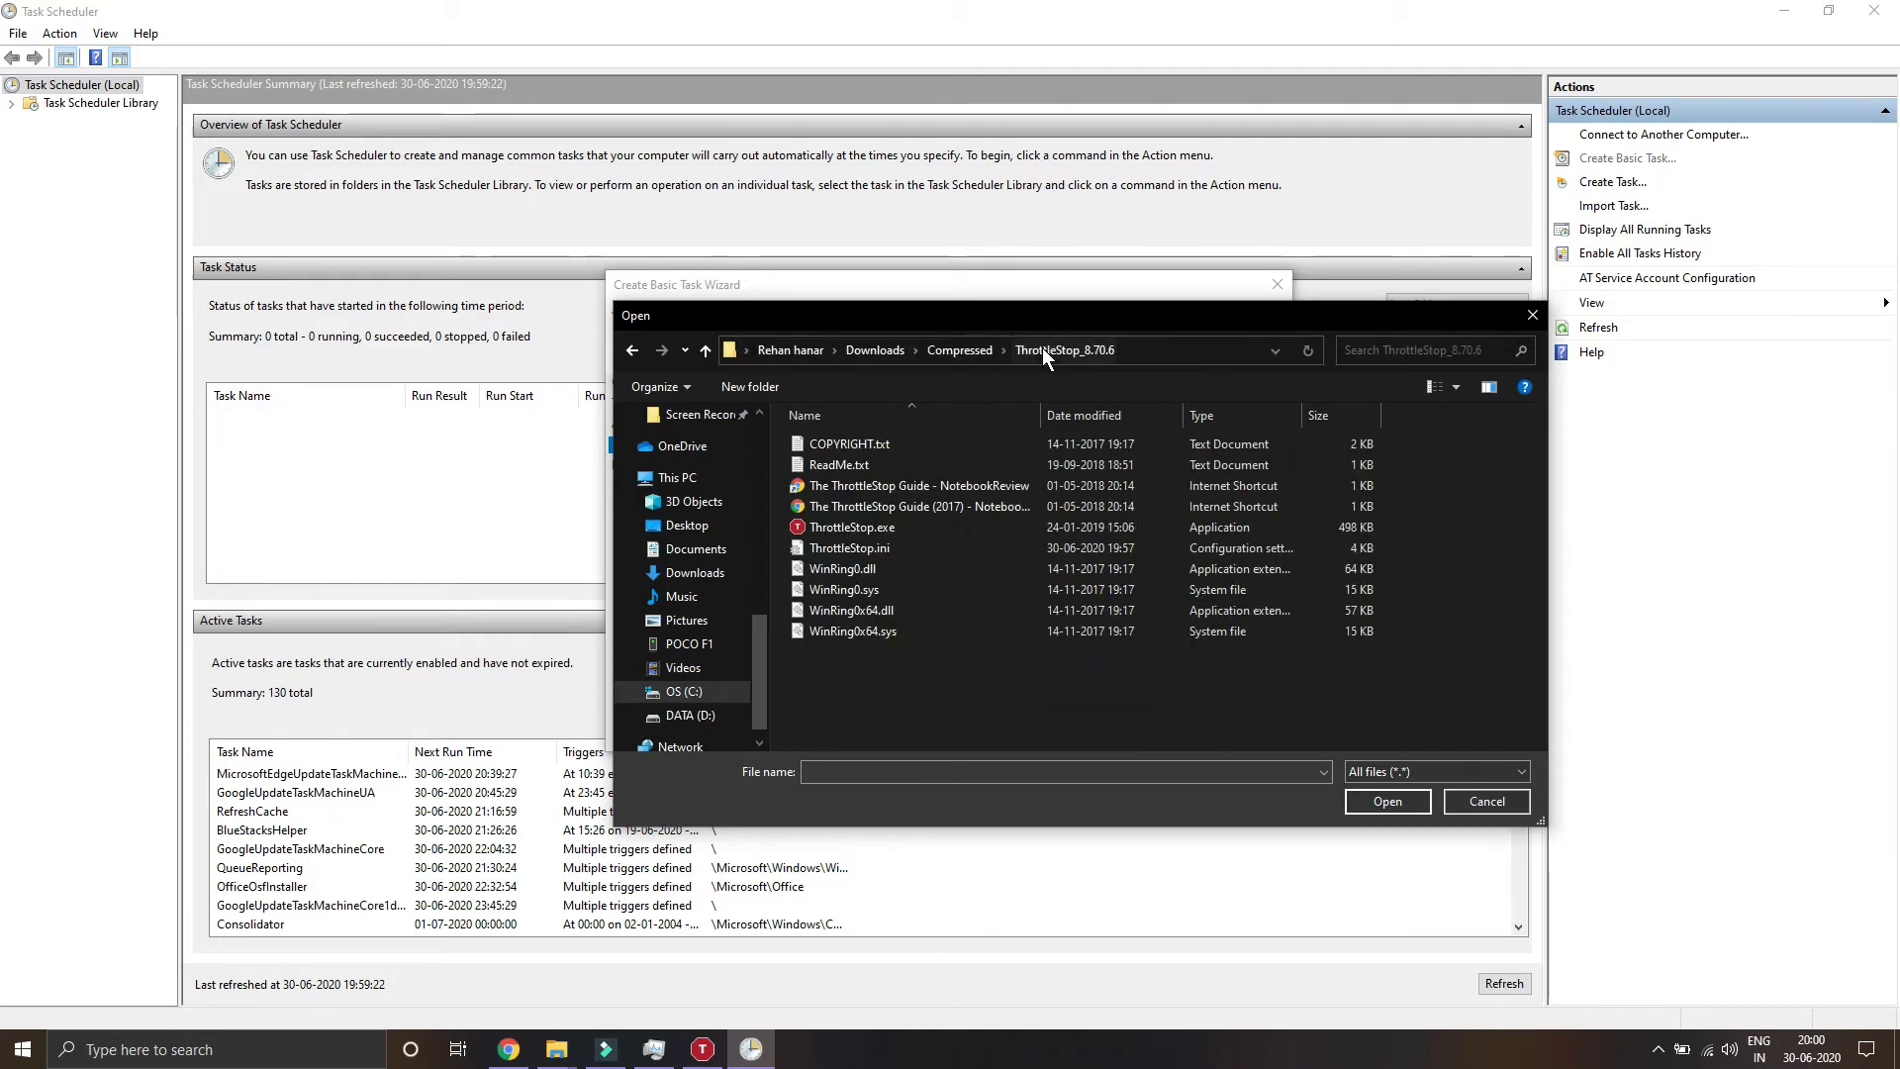
Choose ThrottleStop.exe as the program and finish creating the Start Throttlestop task.
left_click(1006, 534)
double_click(1006, 536)
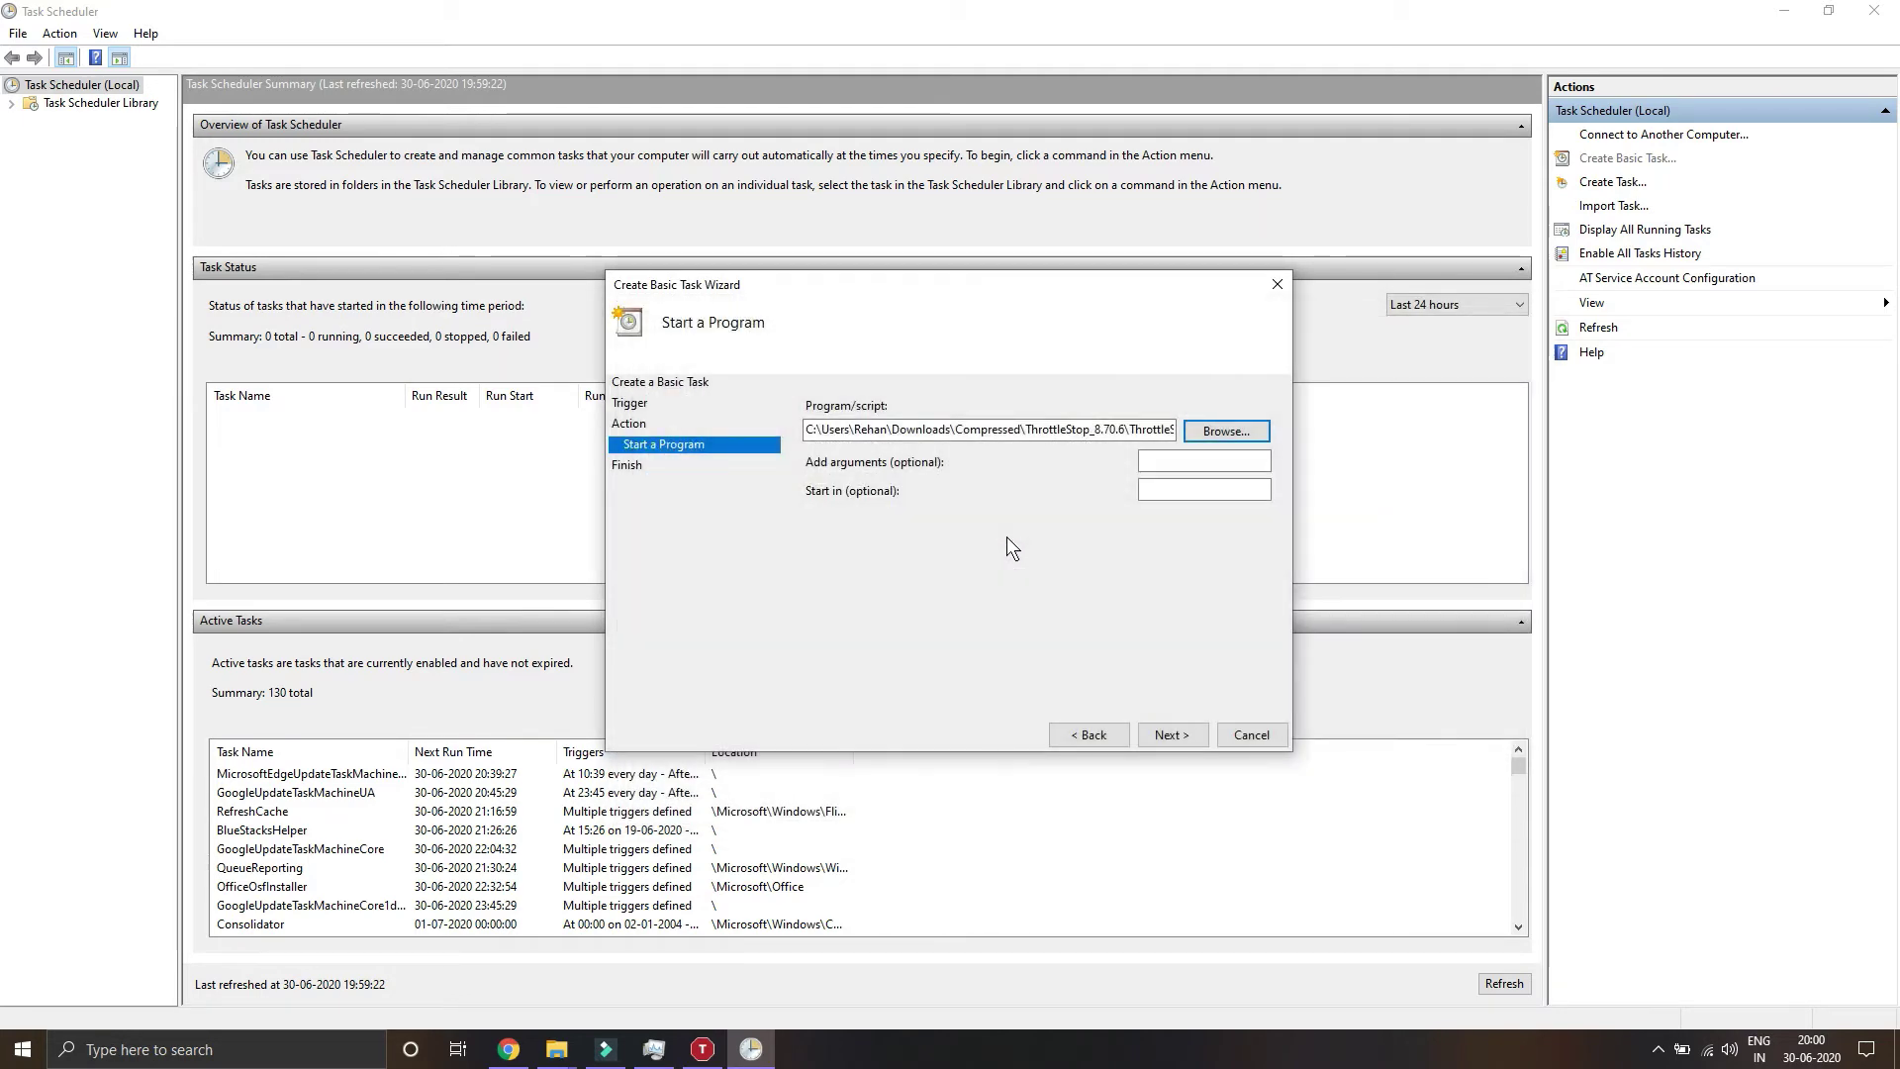
left_click(1172, 734)
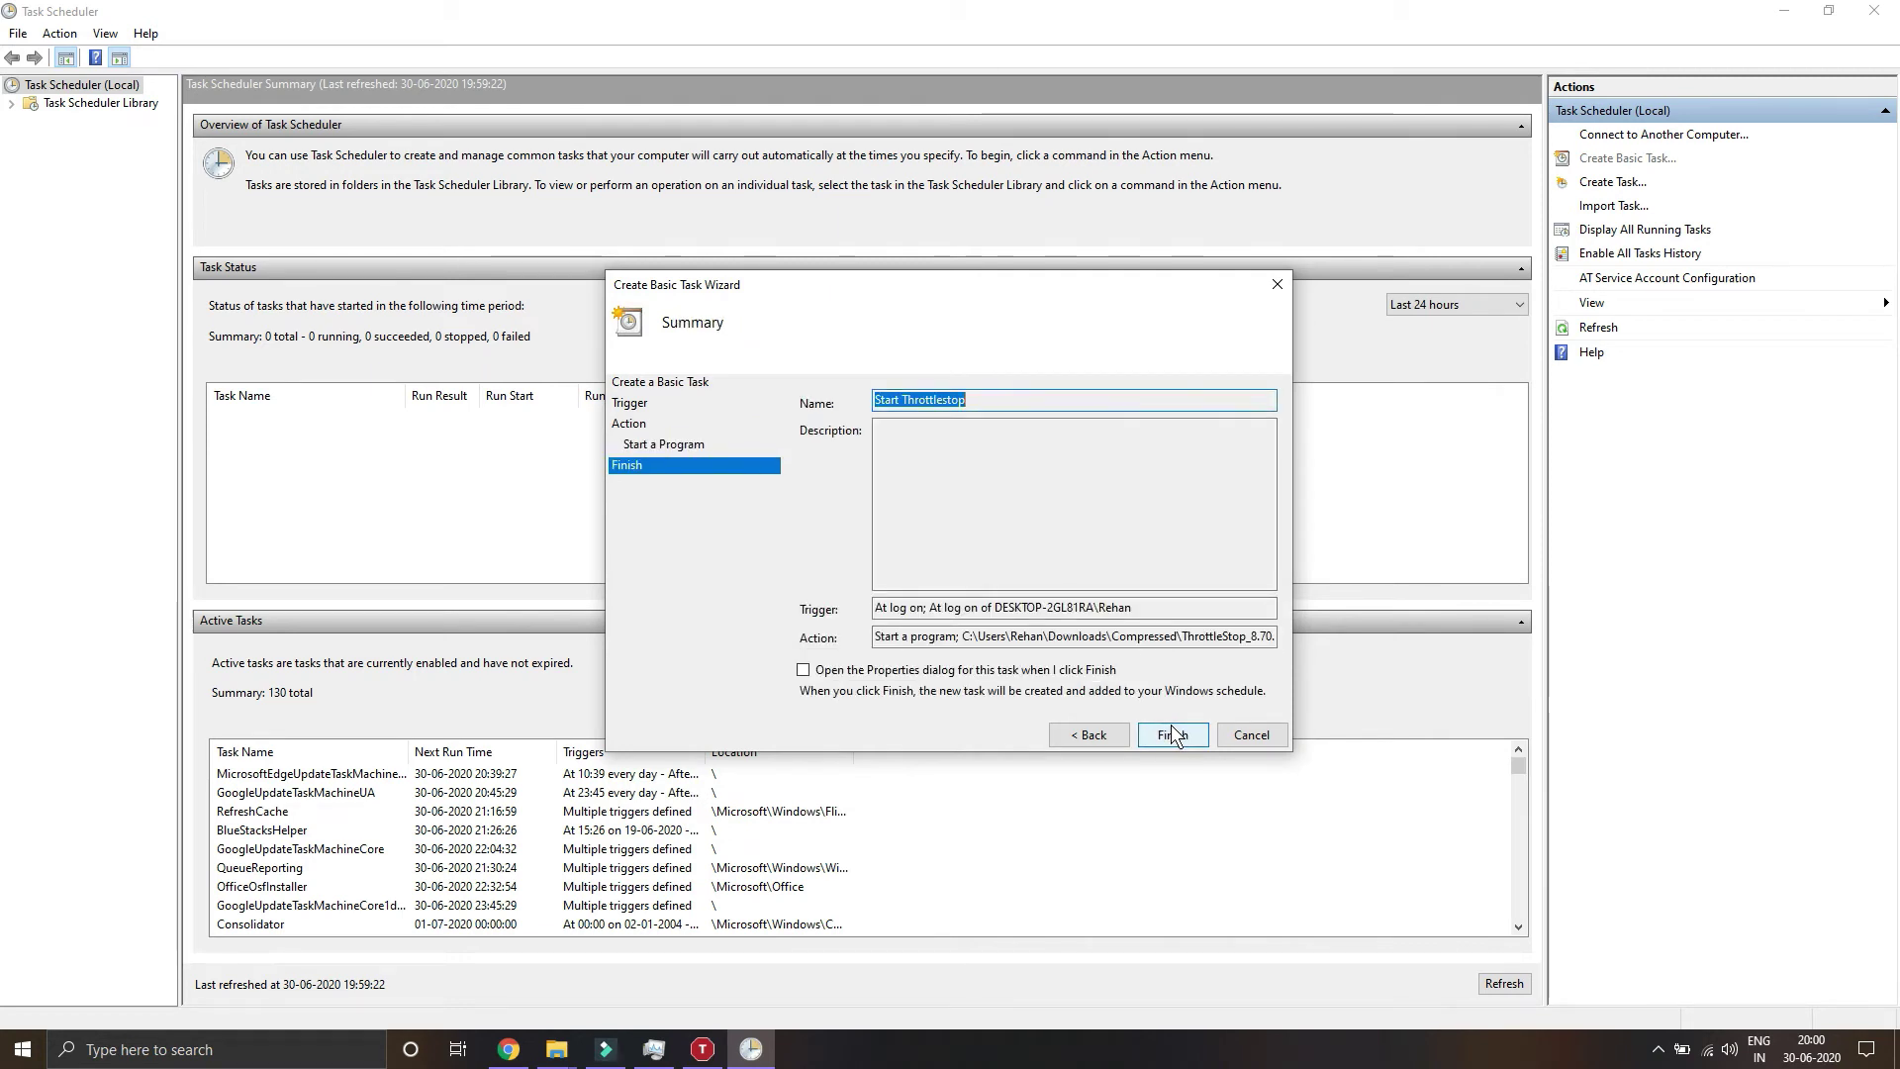
left_click(1171, 732)
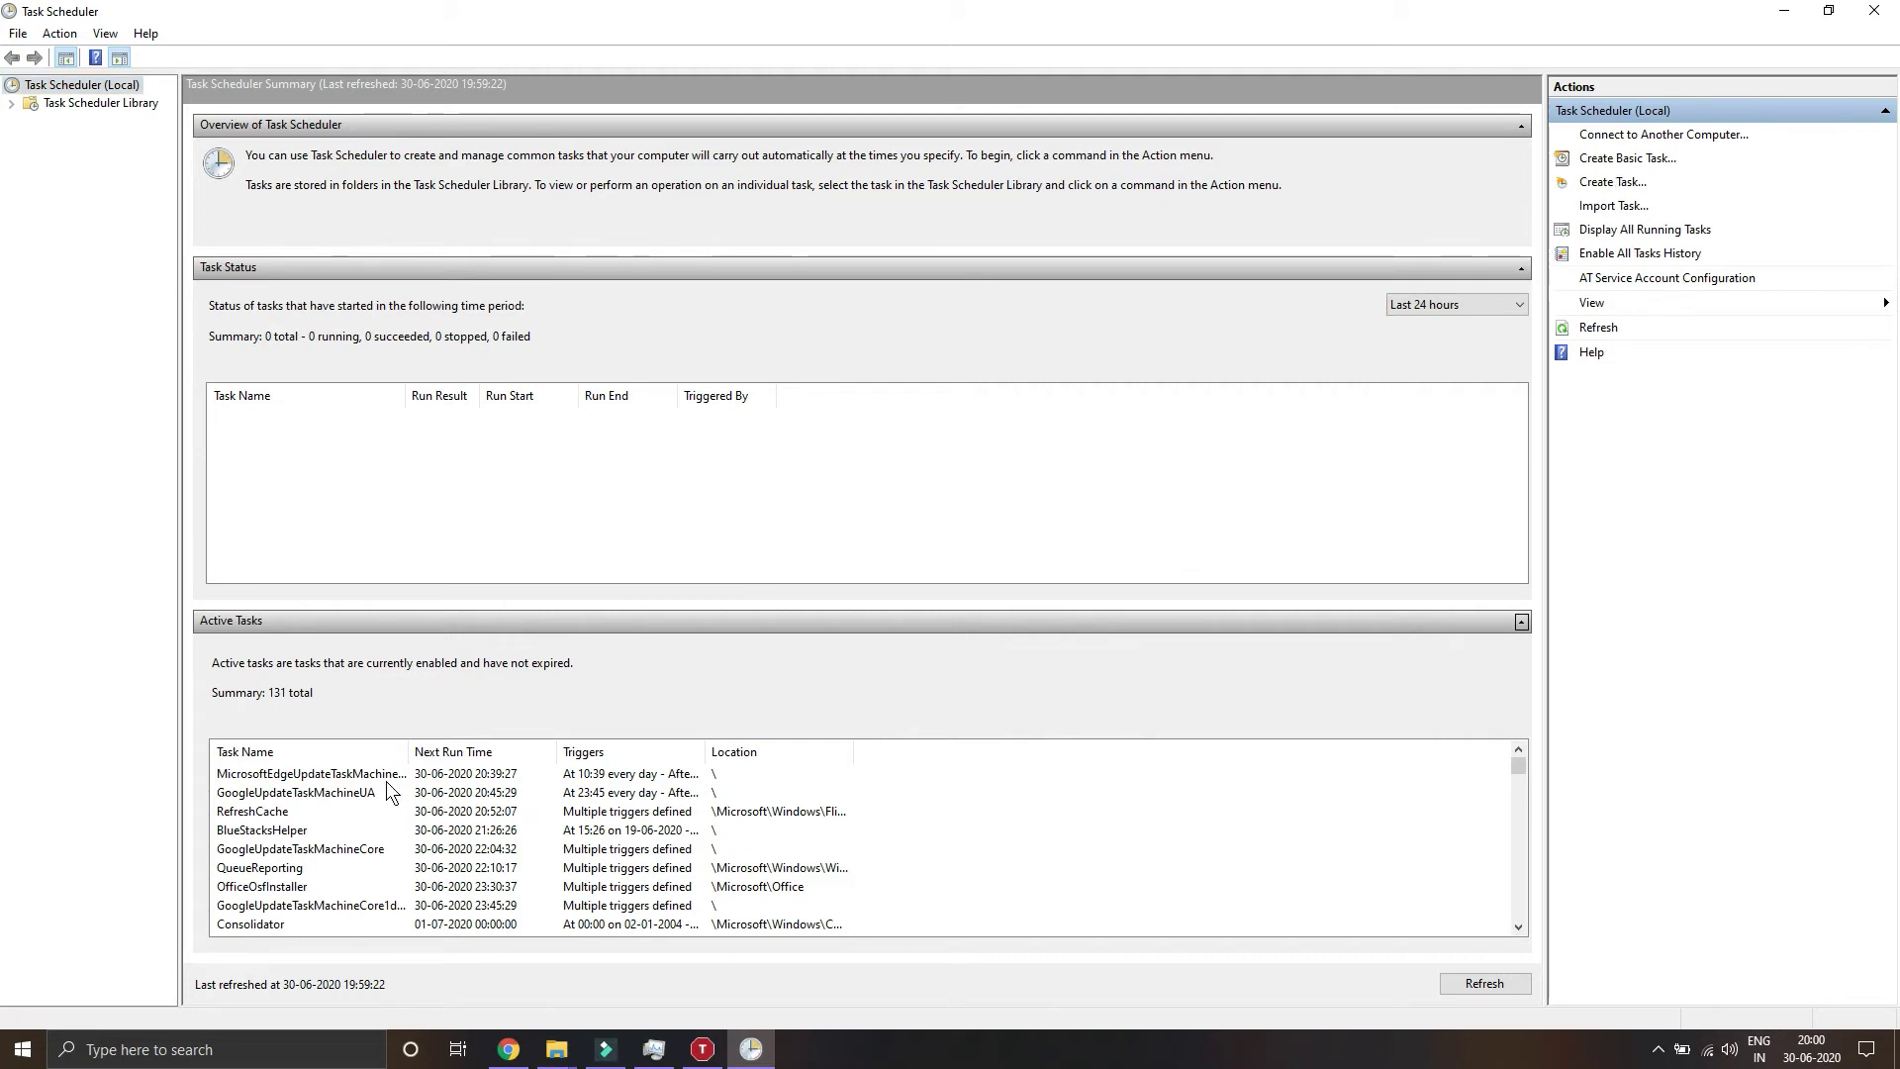
Collapse Task Status and scroll the Active Tasks list to find Start Throttlestop.
left_click(294, 809)
scroll(294, 809, "down", 2)
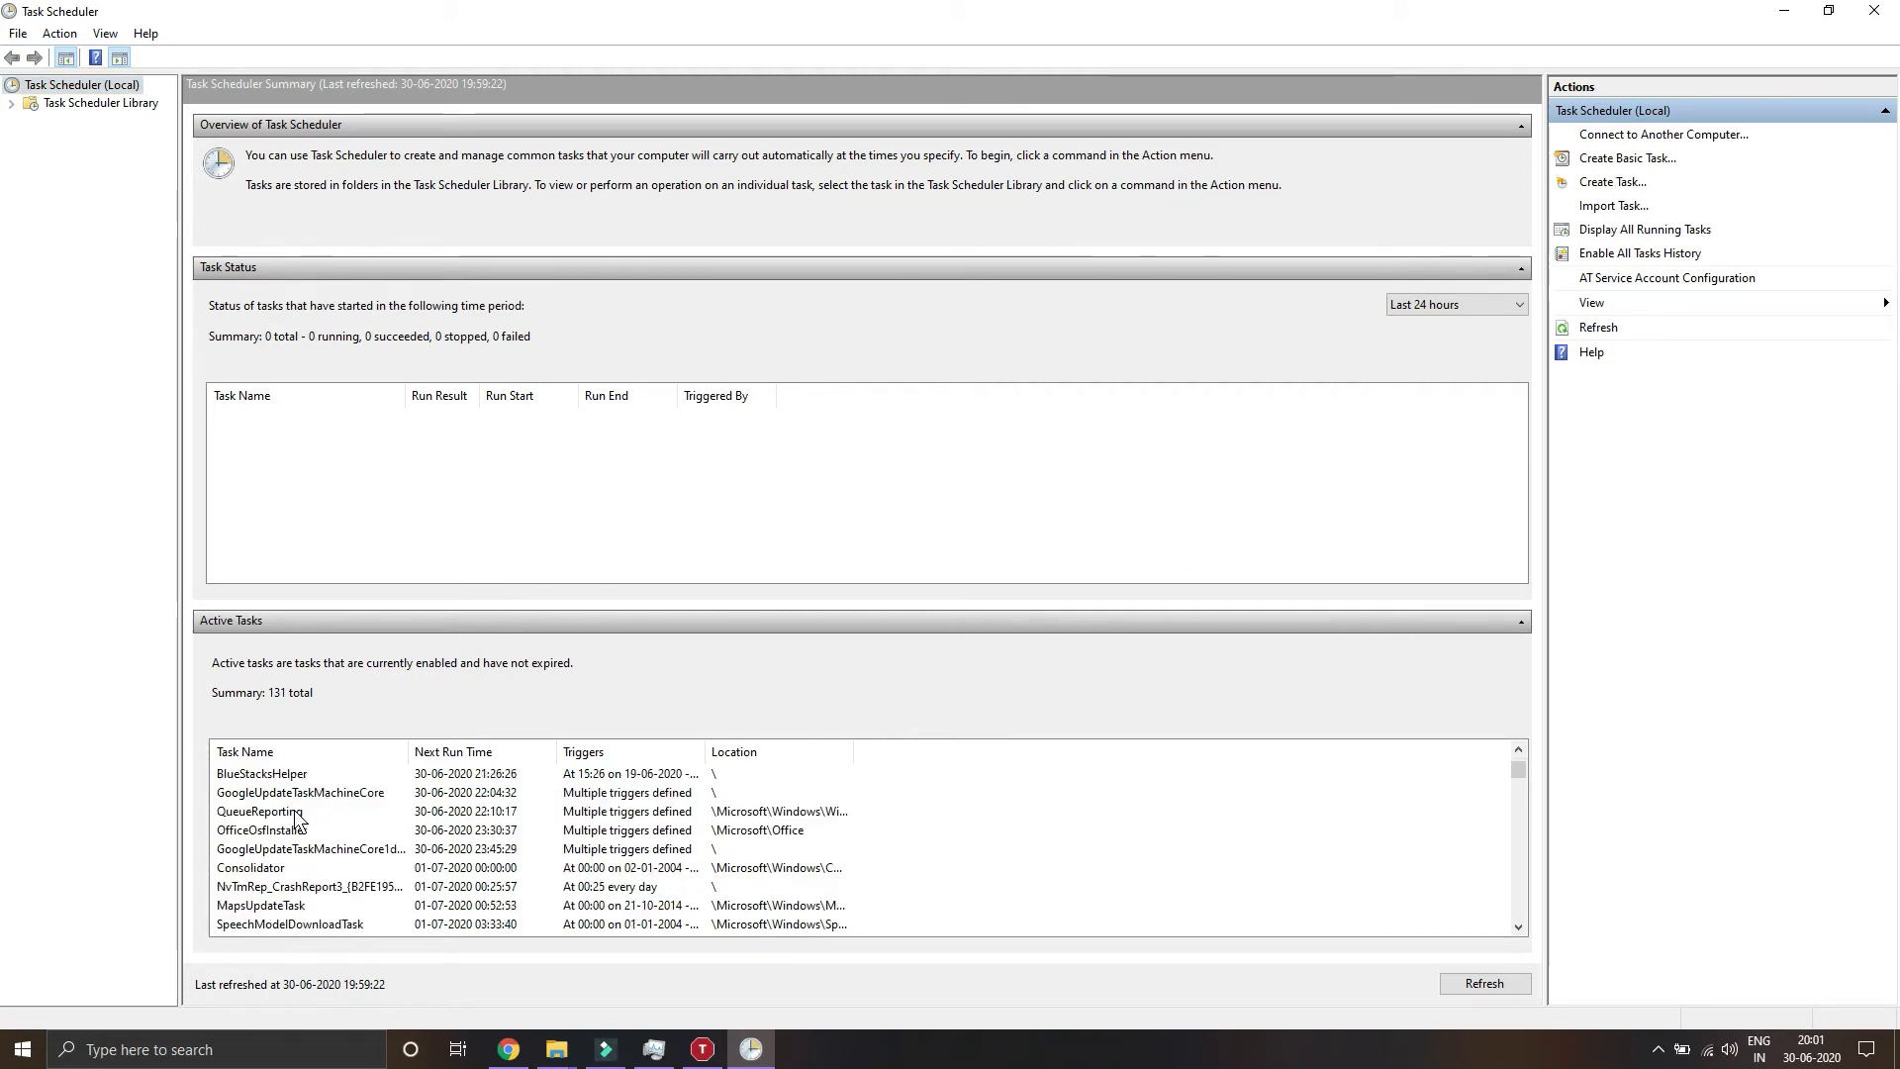
scroll(294, 809, "up", 2)
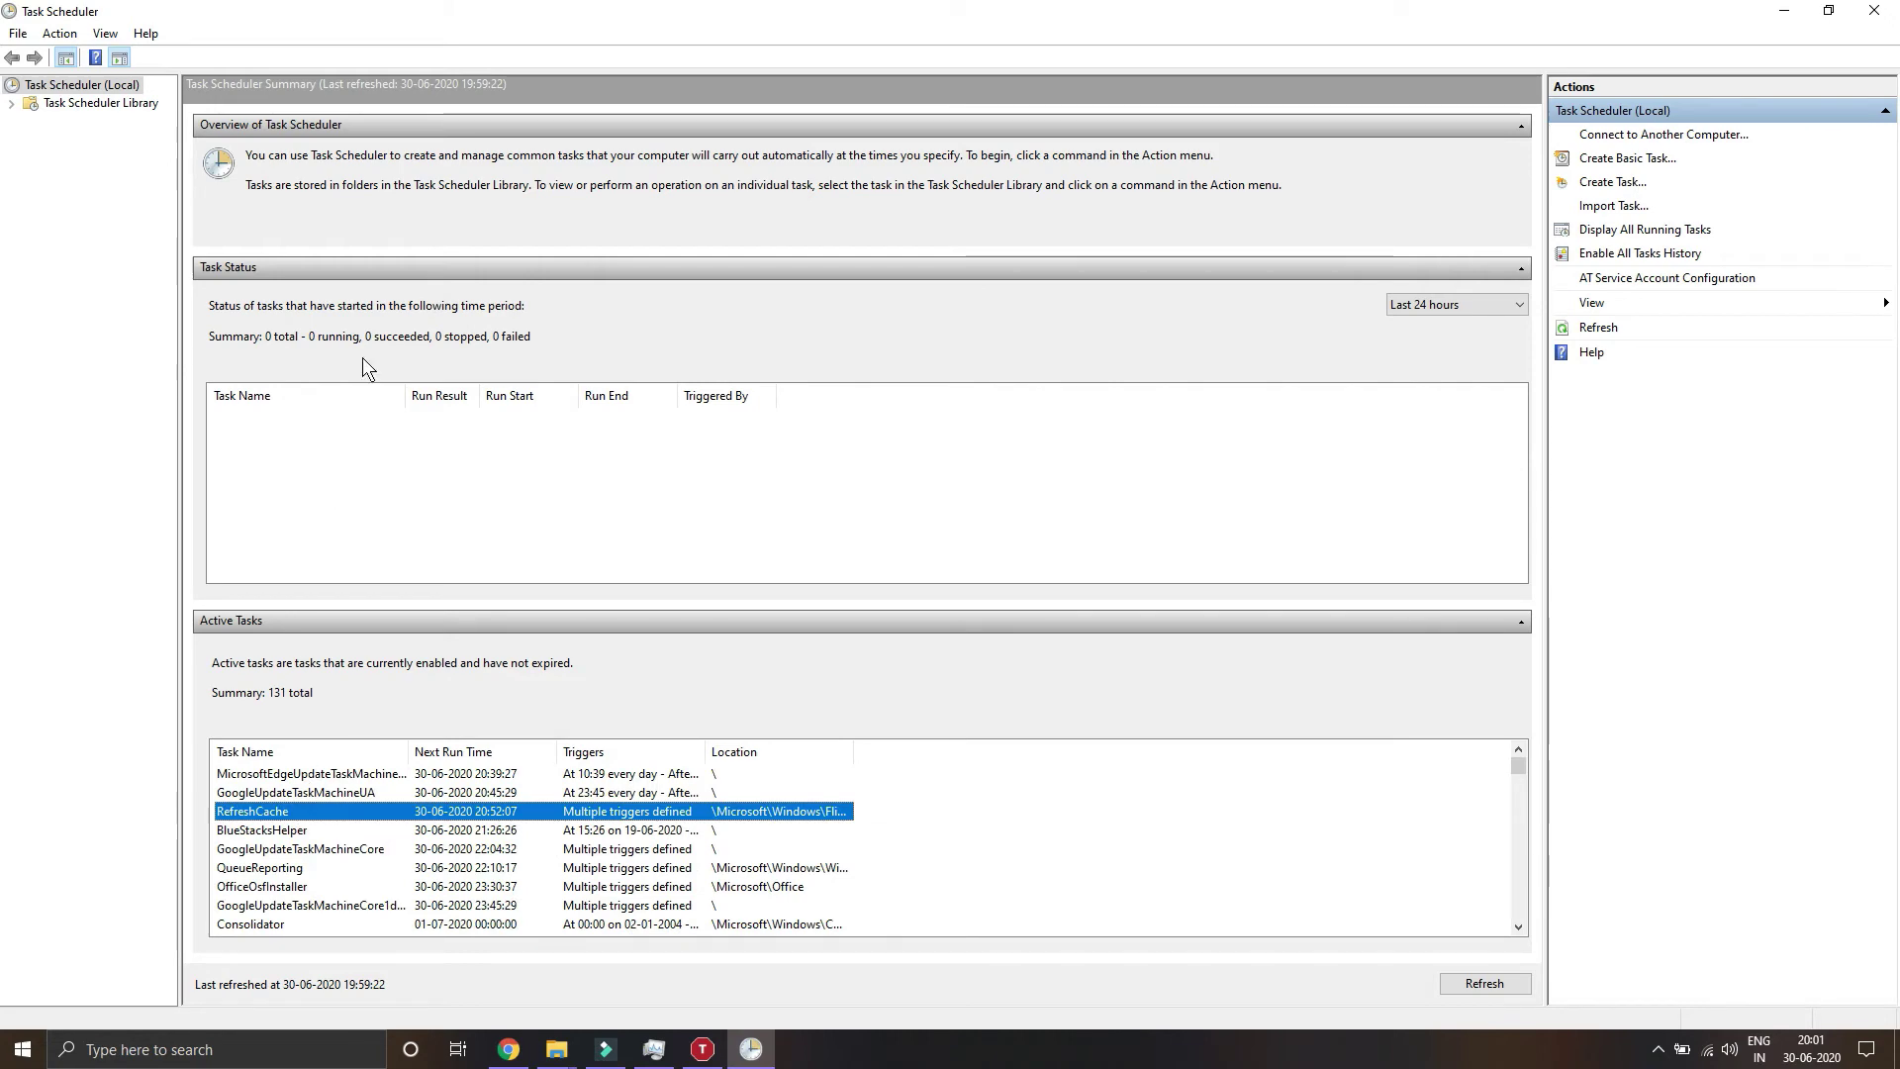
left_click(399, 274)
scroll(392, 471, "down", 5)
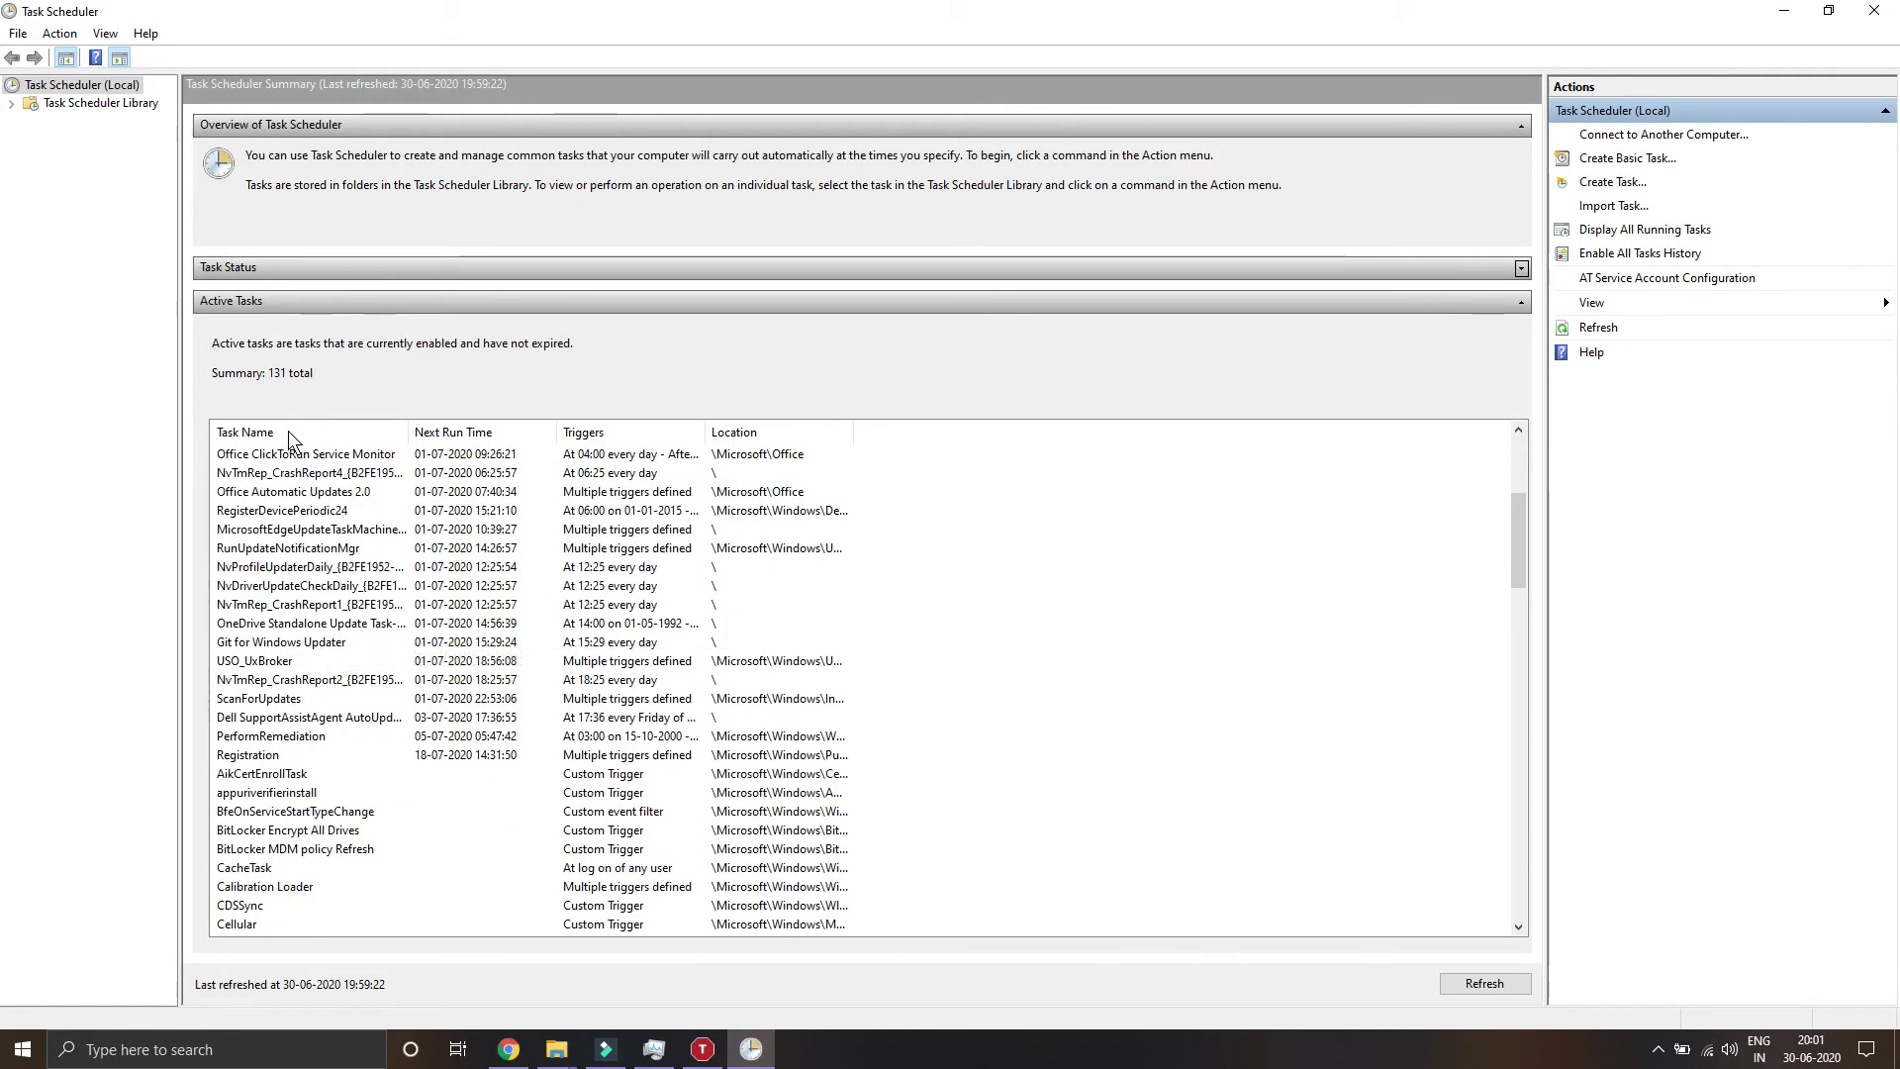
scroll(584, 572, "down", 7)
scroll(583, 572, "down", 18)
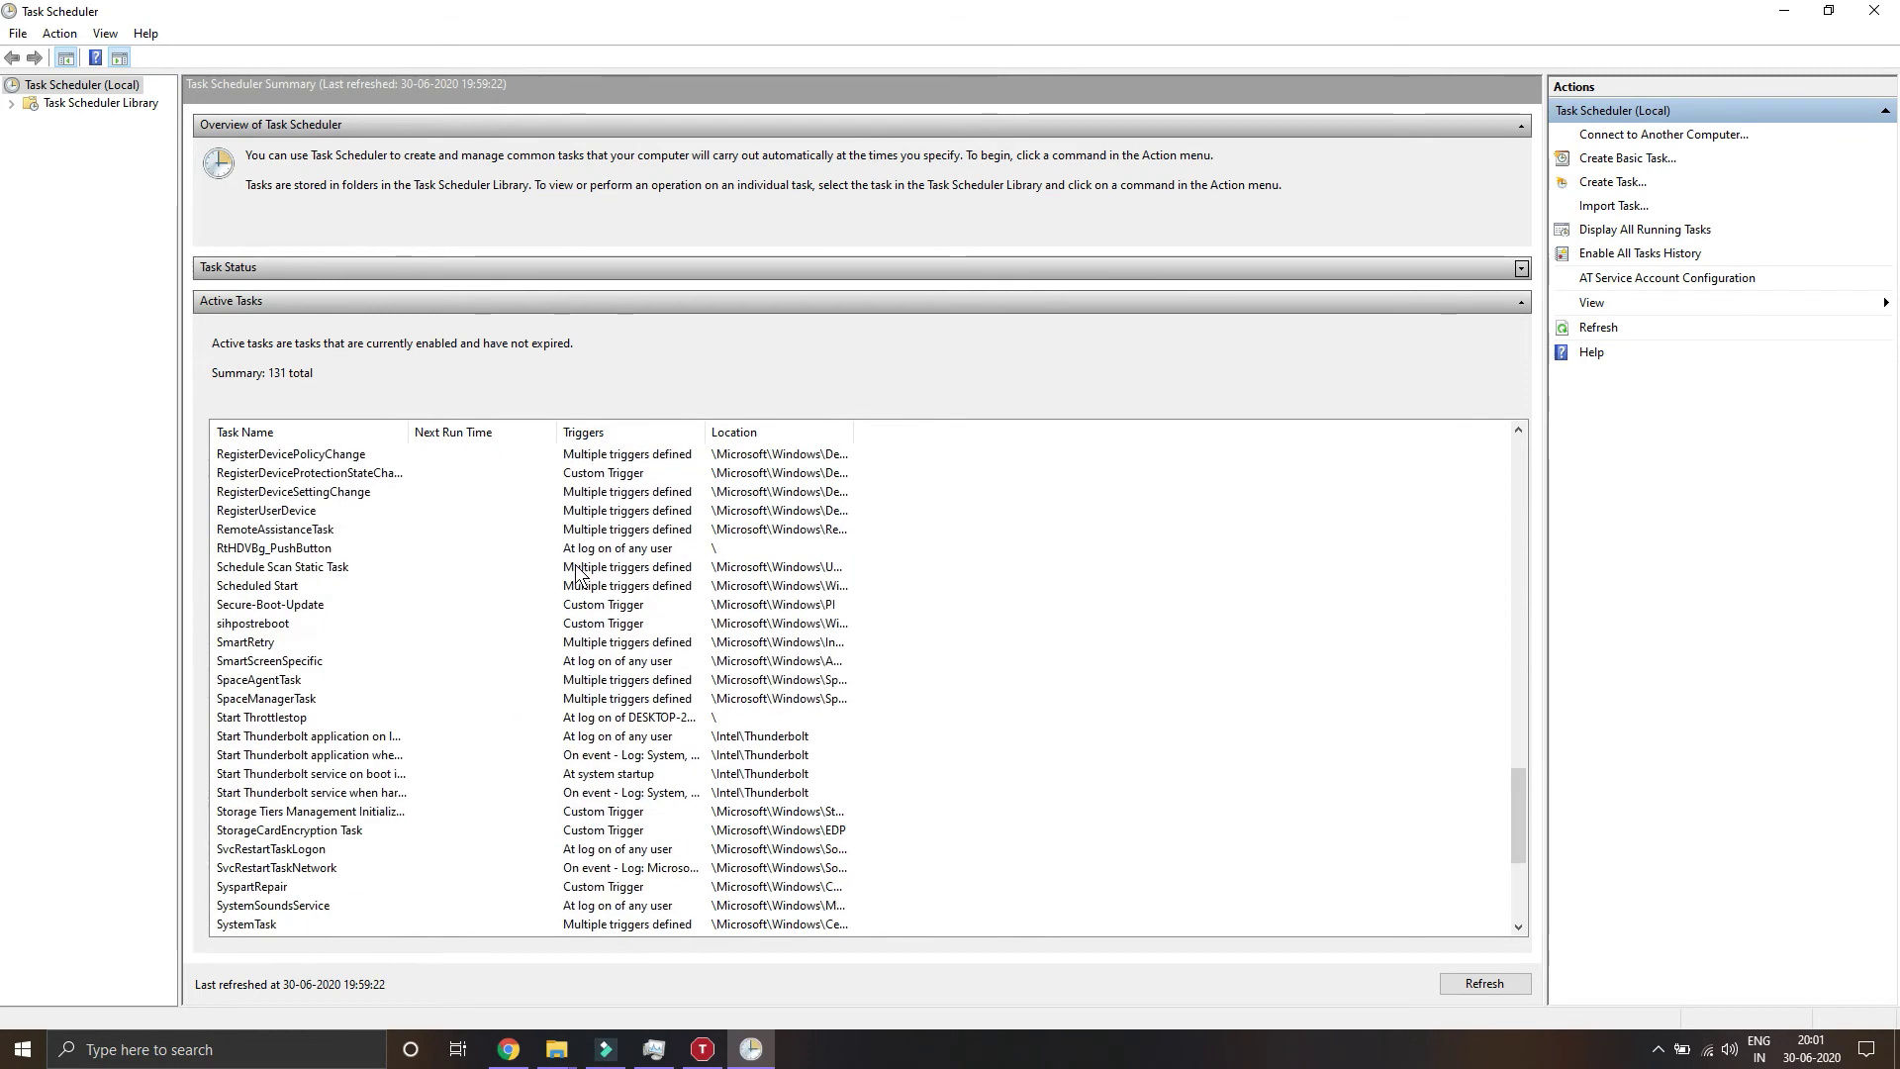
Open the Start Throttlestop task's details, then bring ThrottleStop forward and close Task Scheduler.
left_click(286, 718)
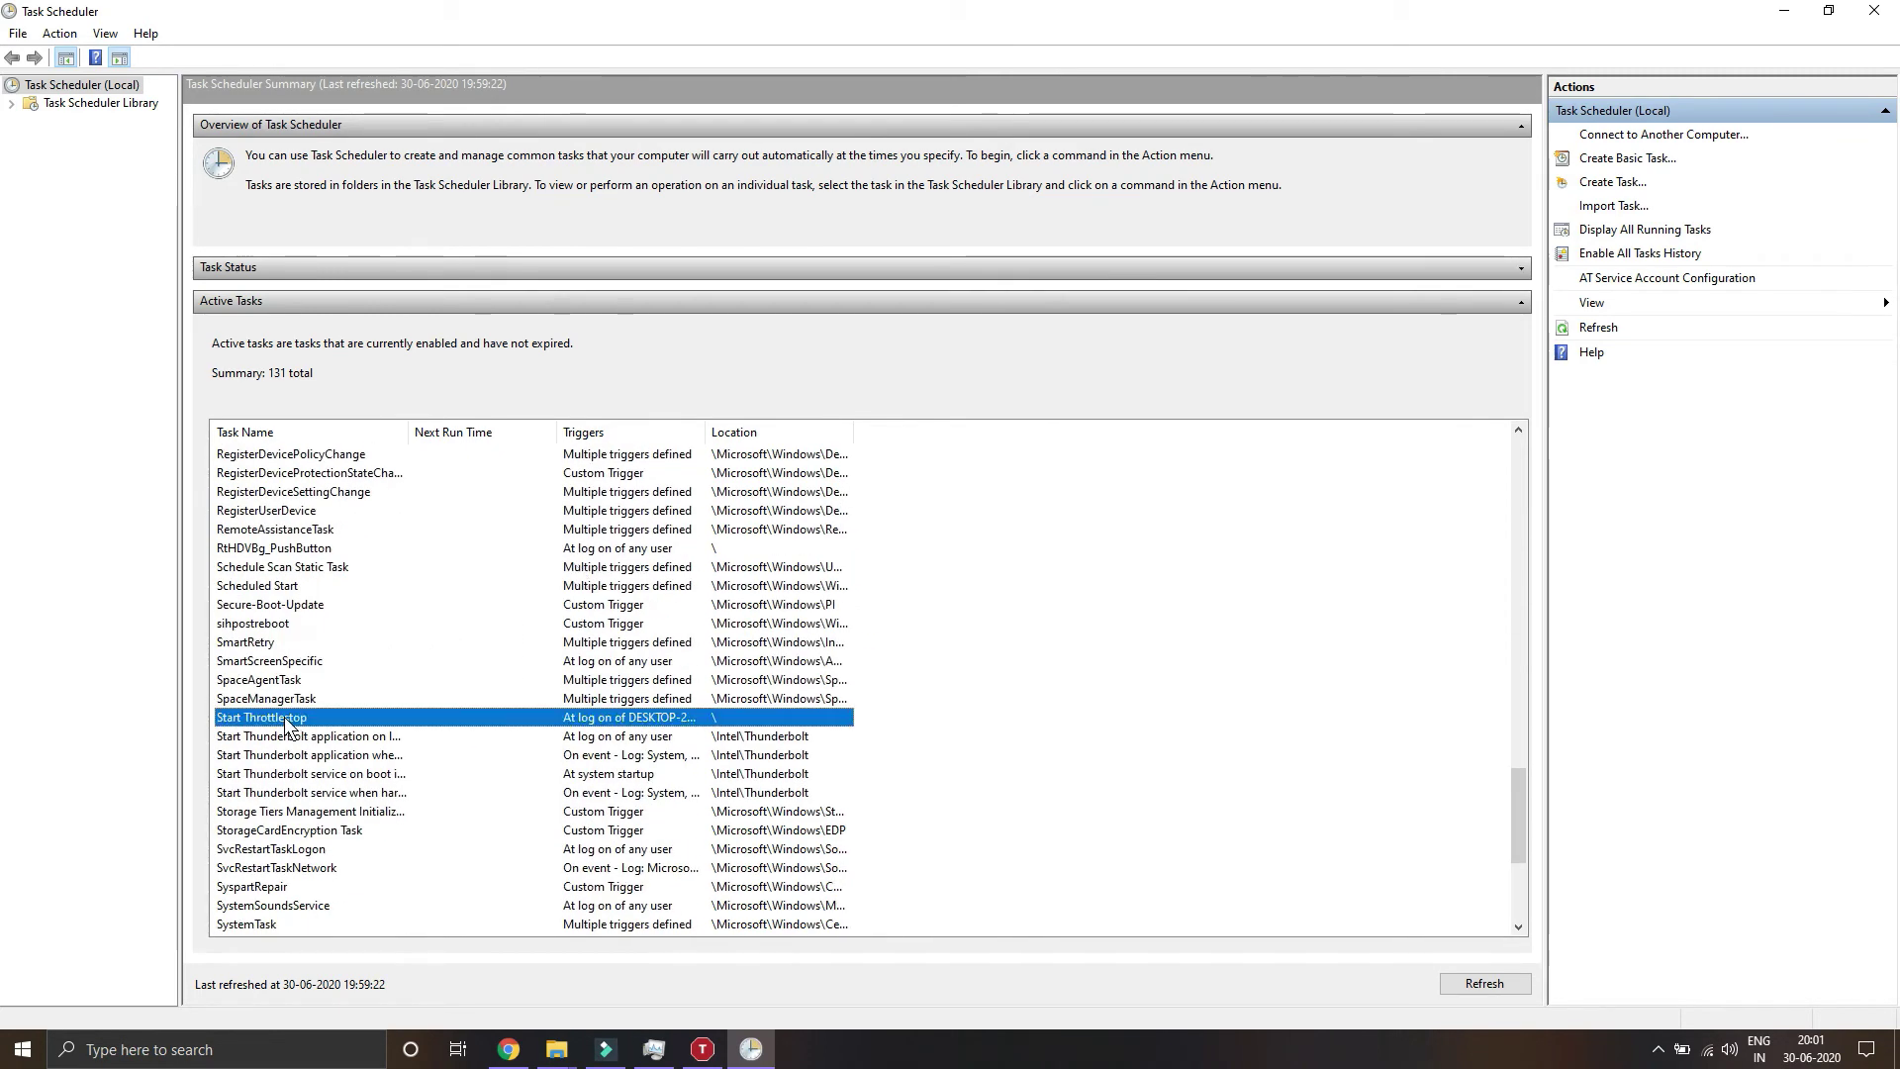
double_click(285, 718)
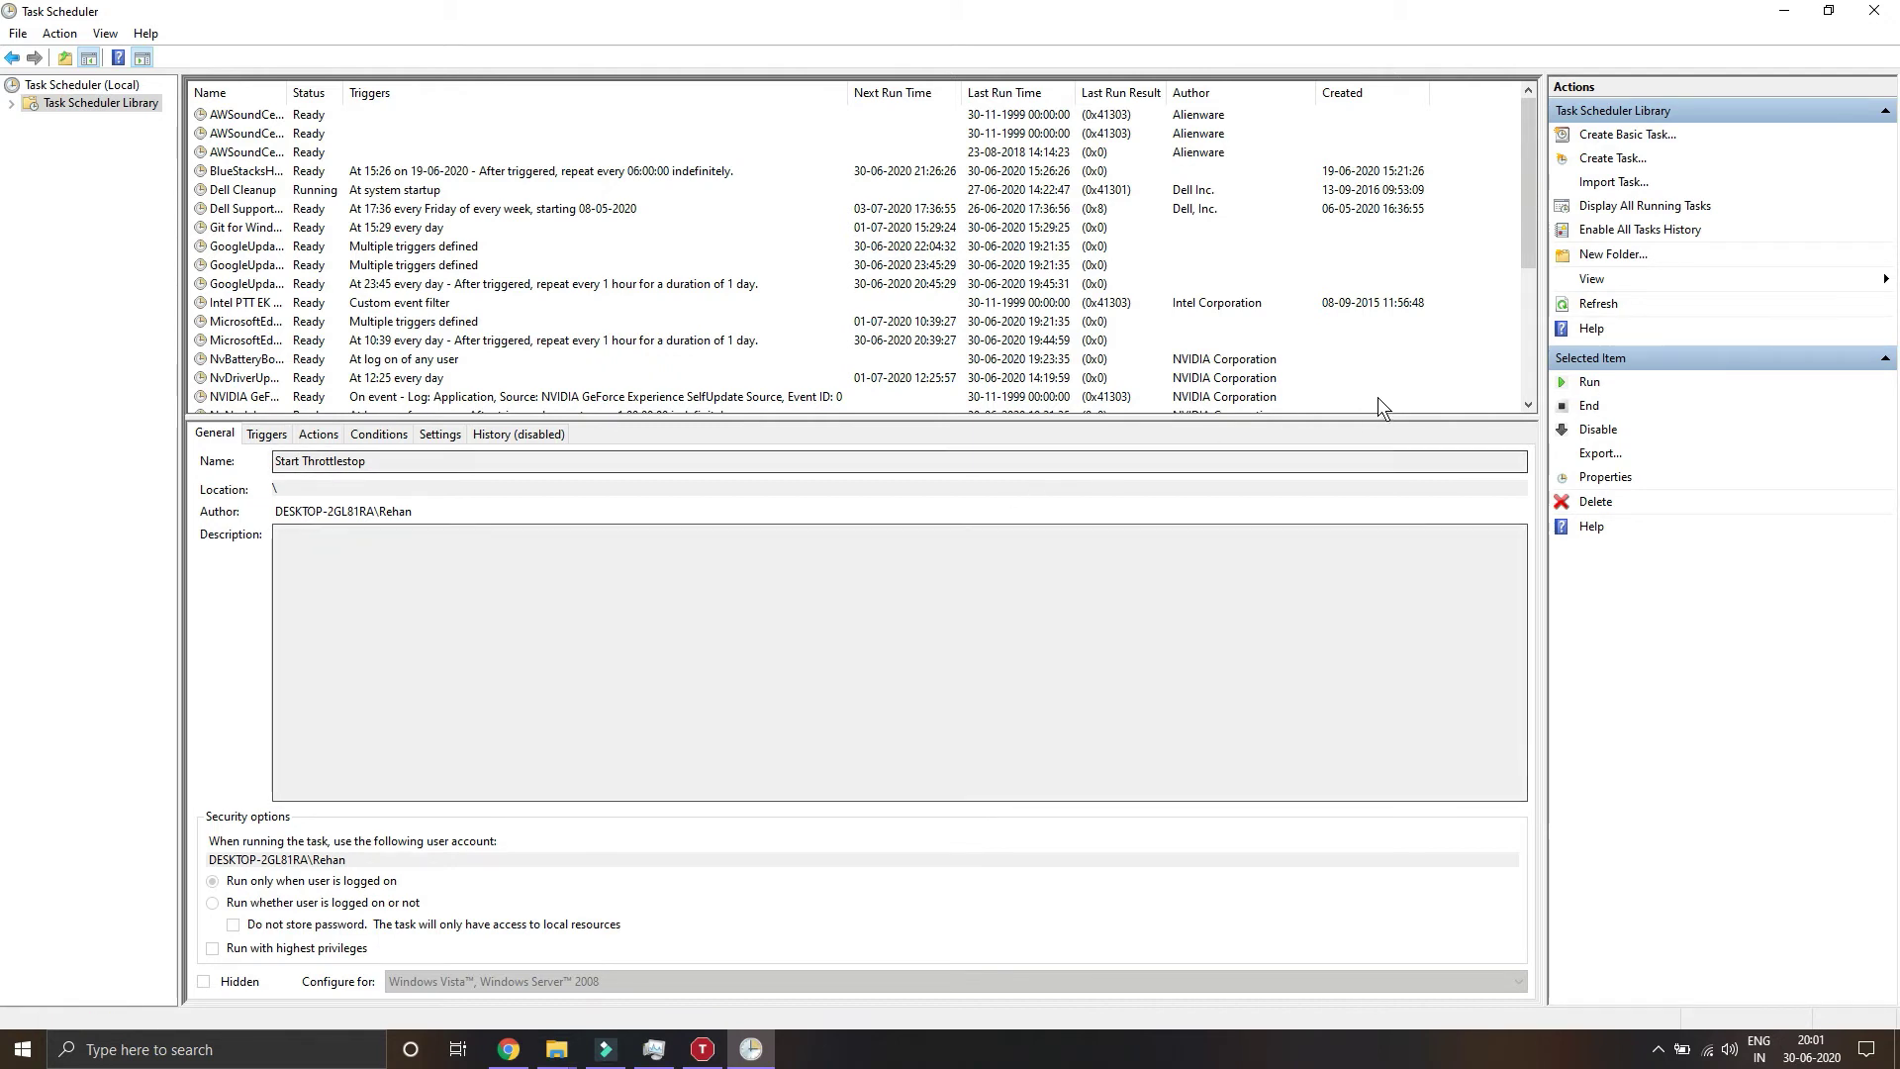
left_click(720, 1057)
left_click(1880, 12)
Bring up the Start menu power options, then return to the ThrottleStop desktop and reveal hidden tray icons.
left_click(22, 1048)
left_click(12, 1004)
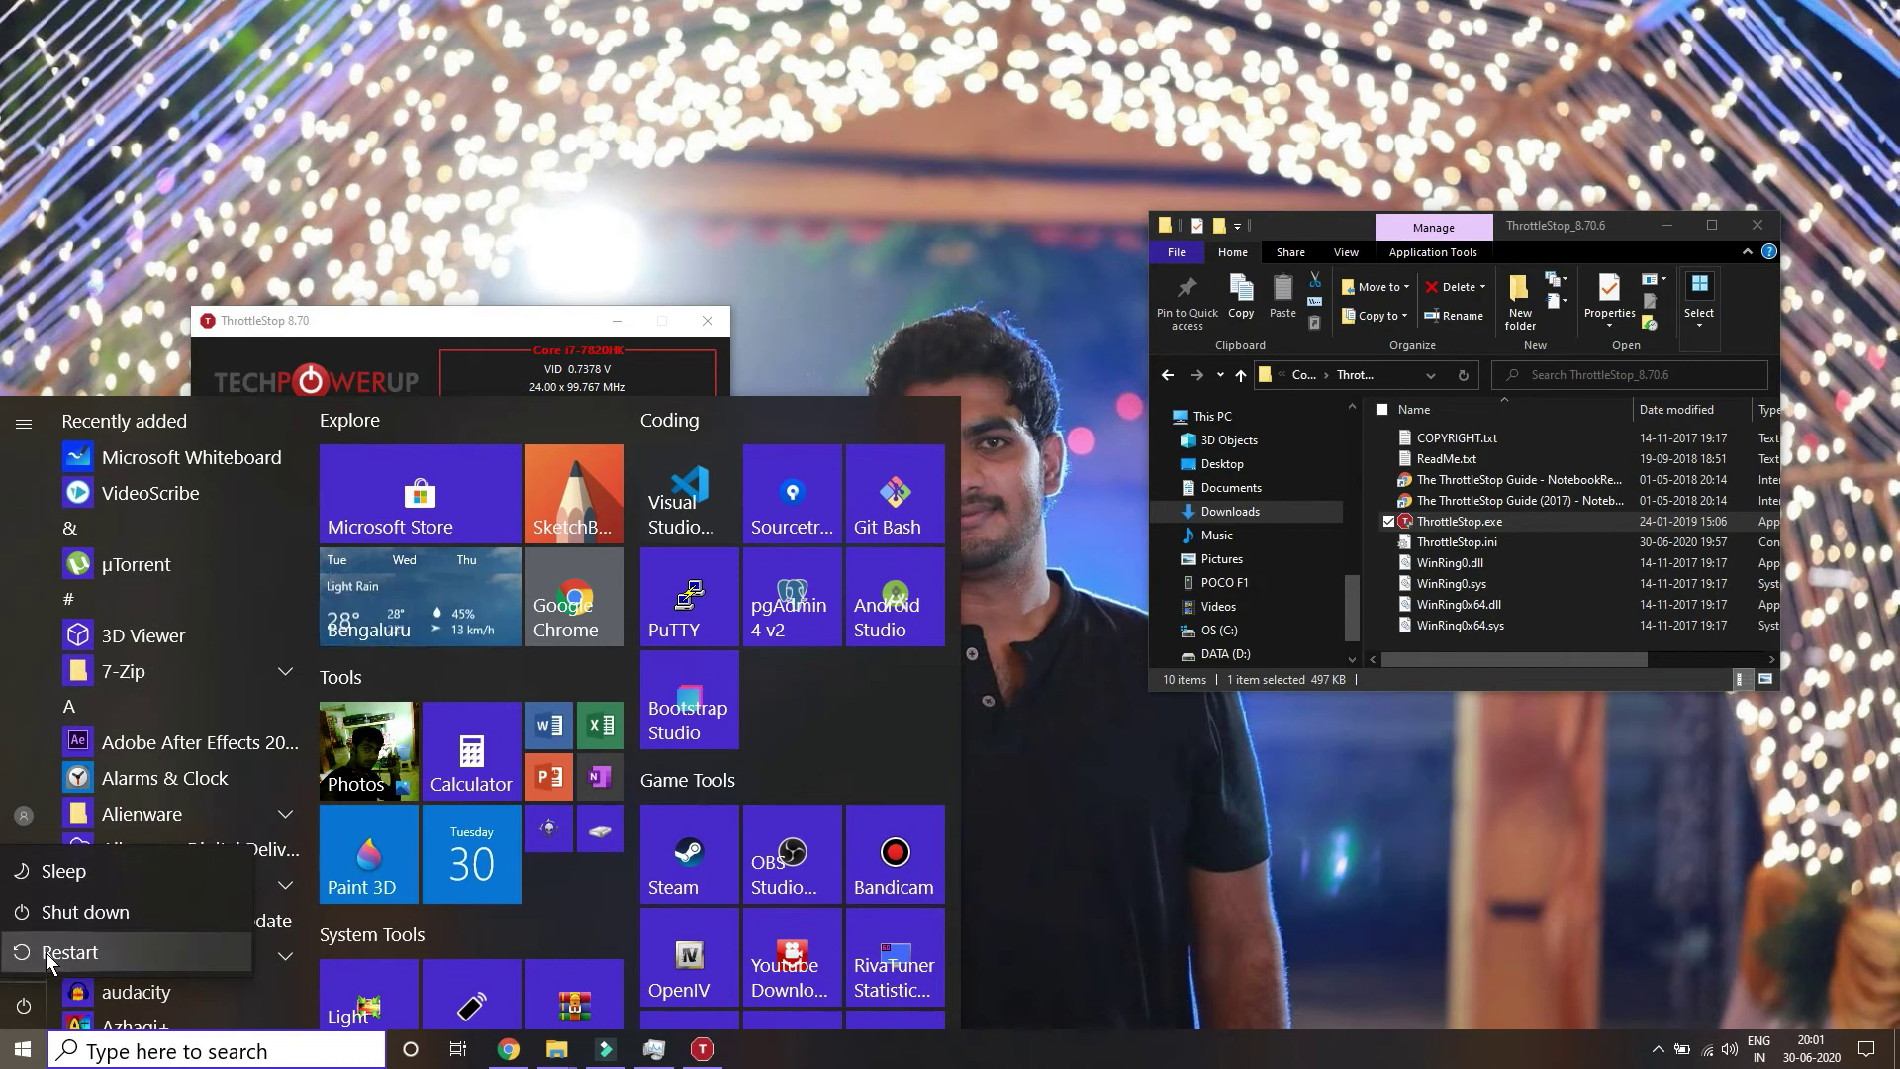
key("Escape")
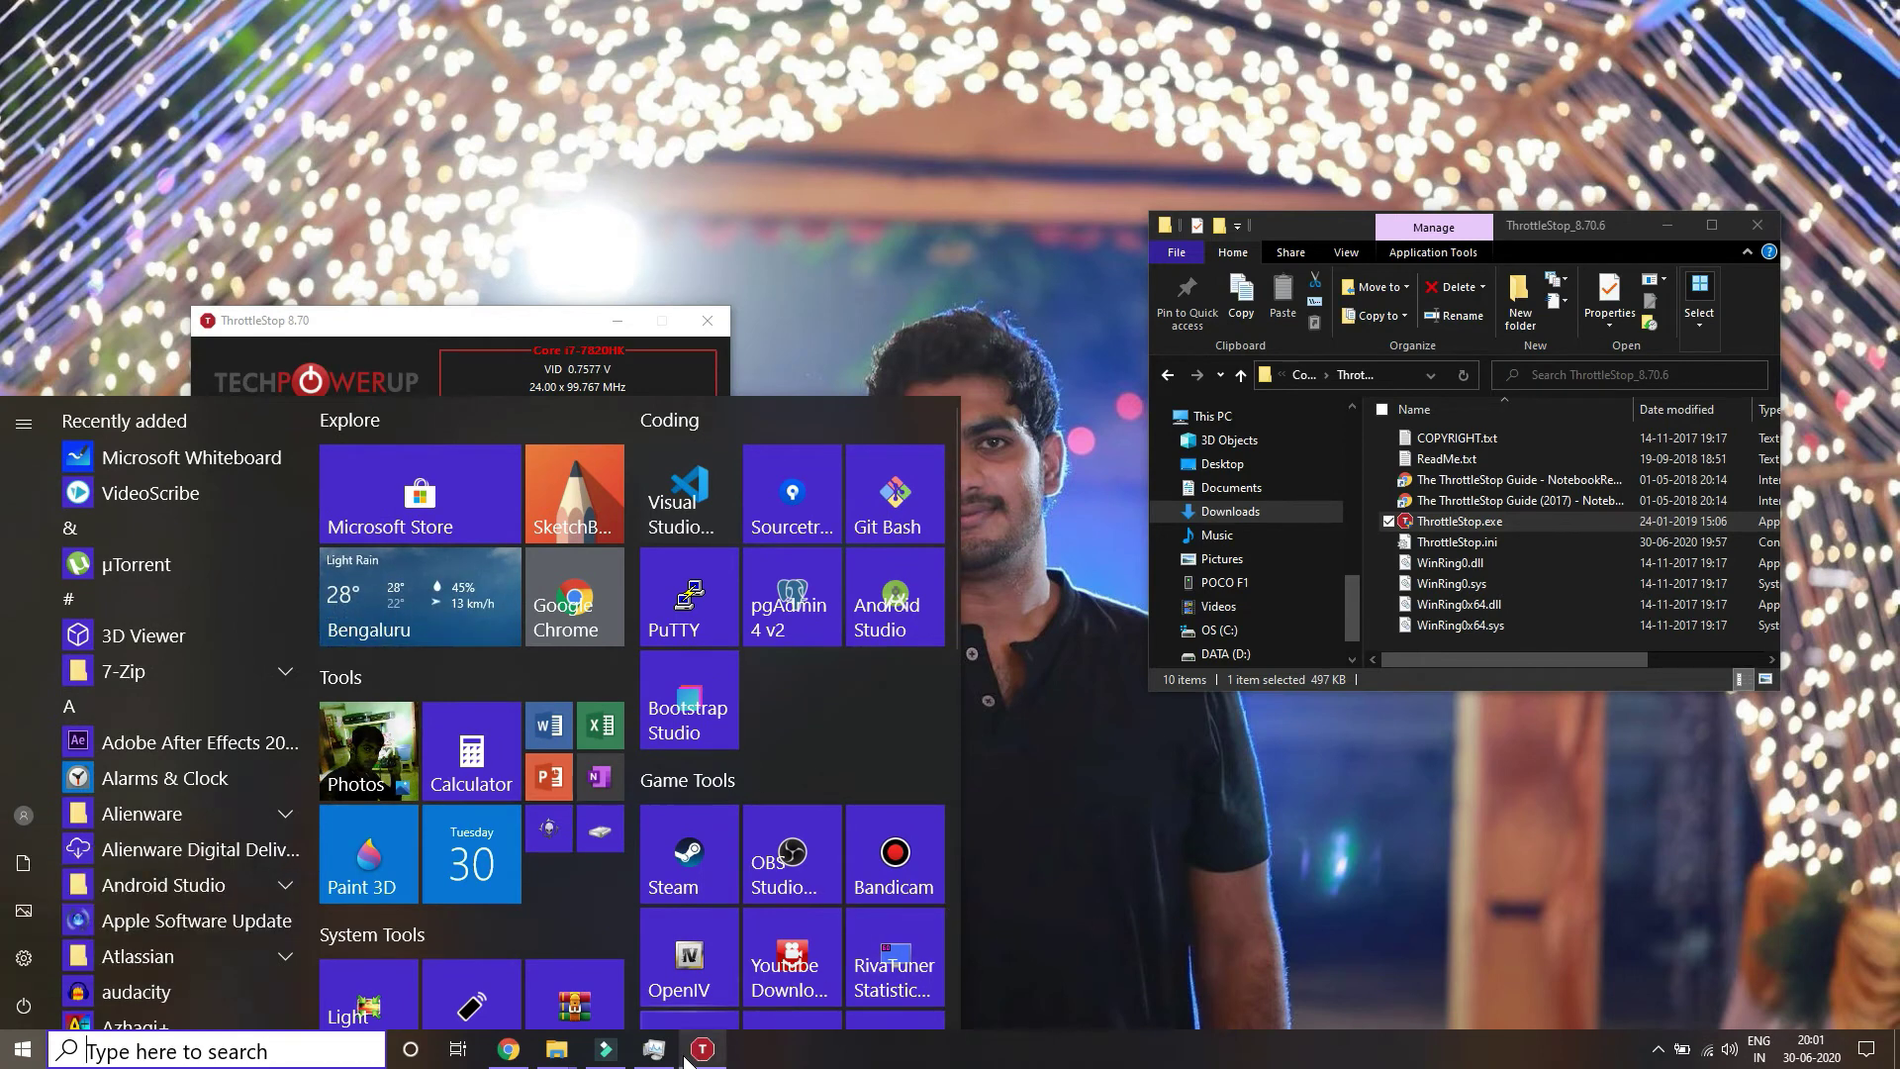
left_click(1153, 967)
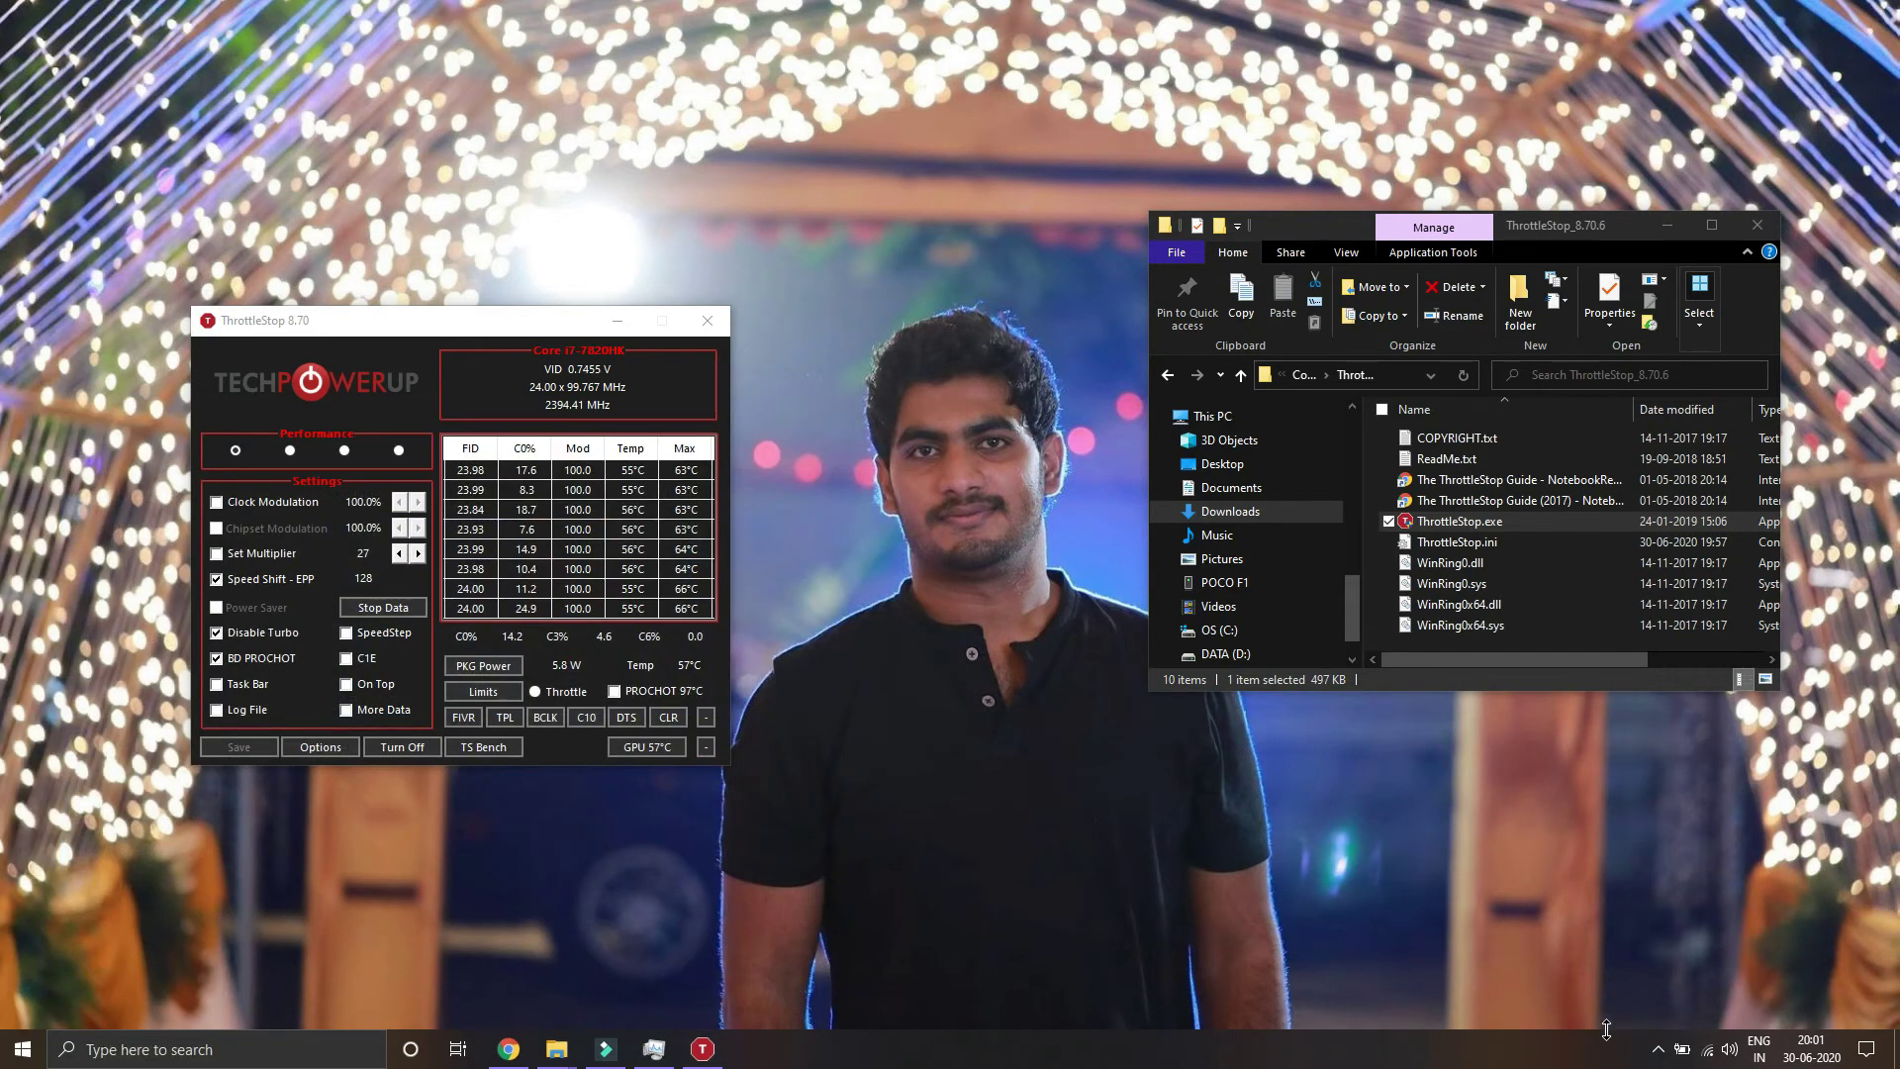
left_click(1657, 1049)
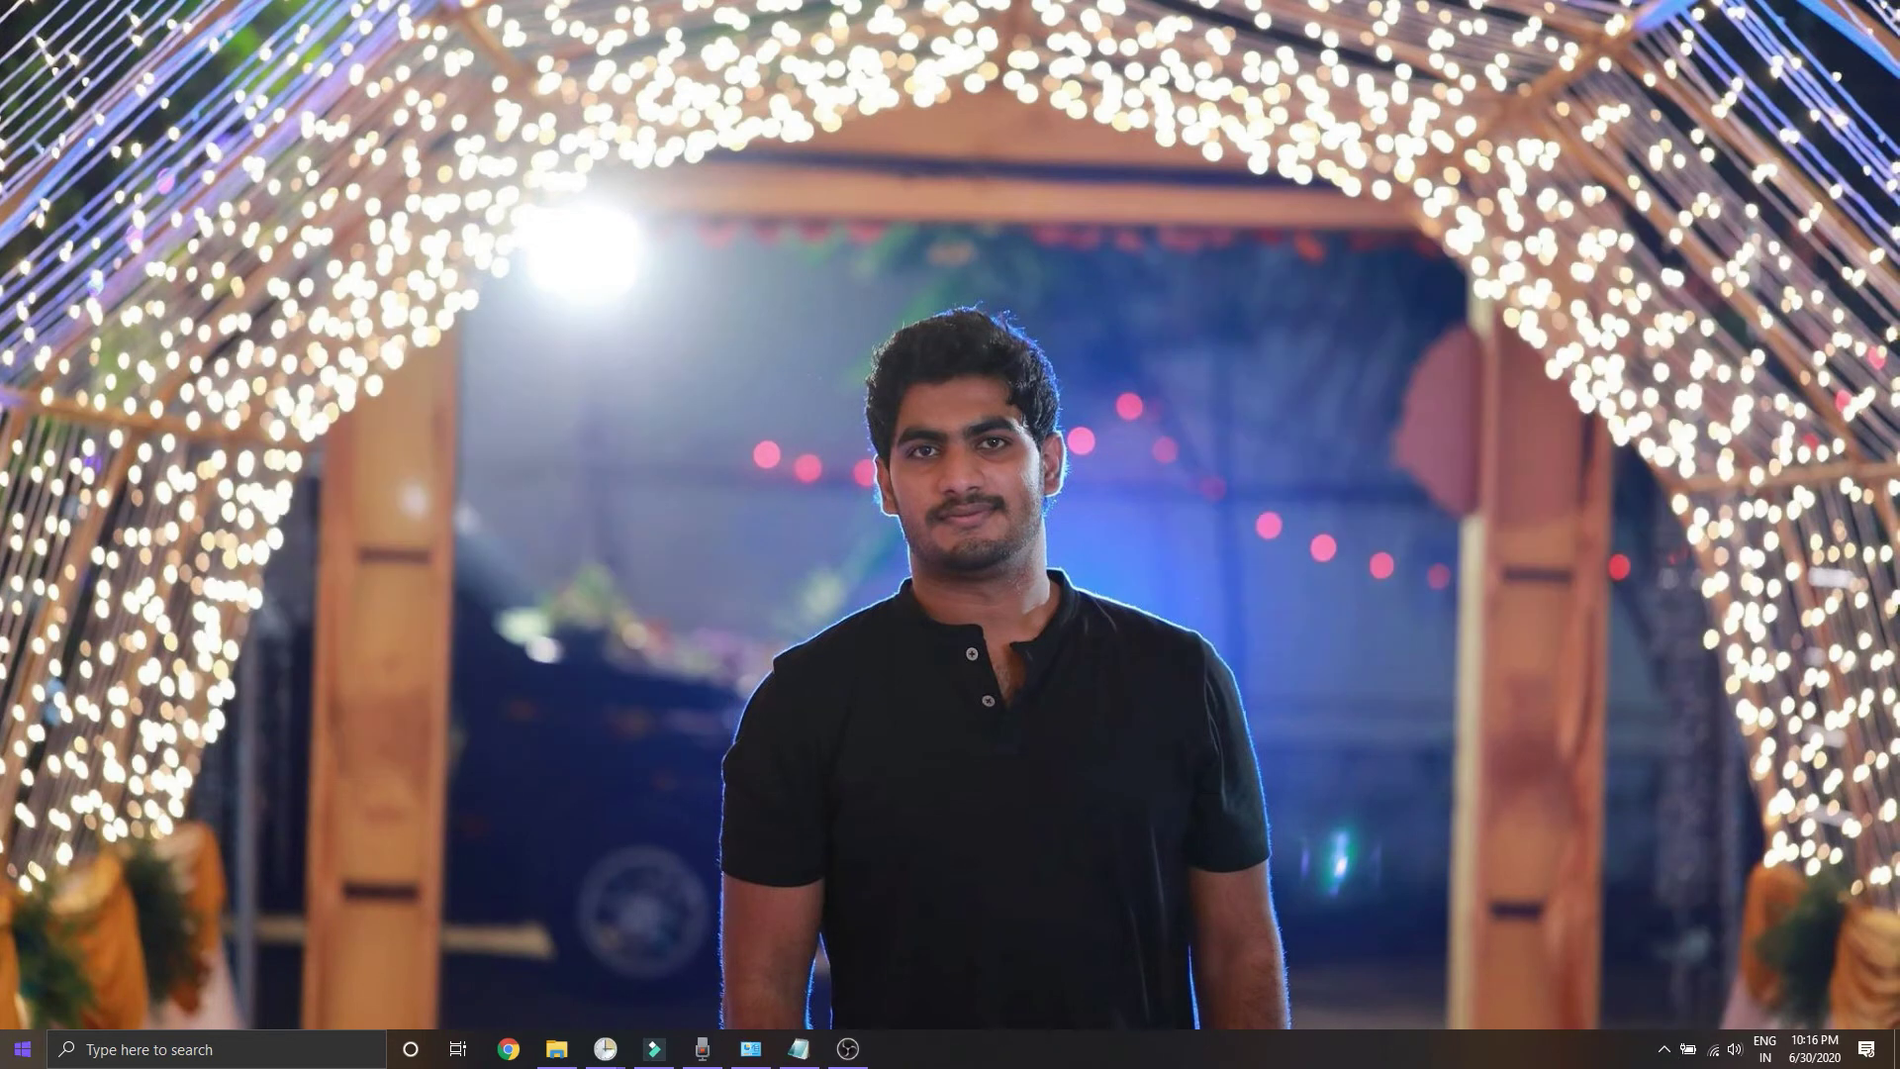
Search 'task' to launch Task Scheduler and open the Start Throttlestop task's properties.
left_click(14, 1055)
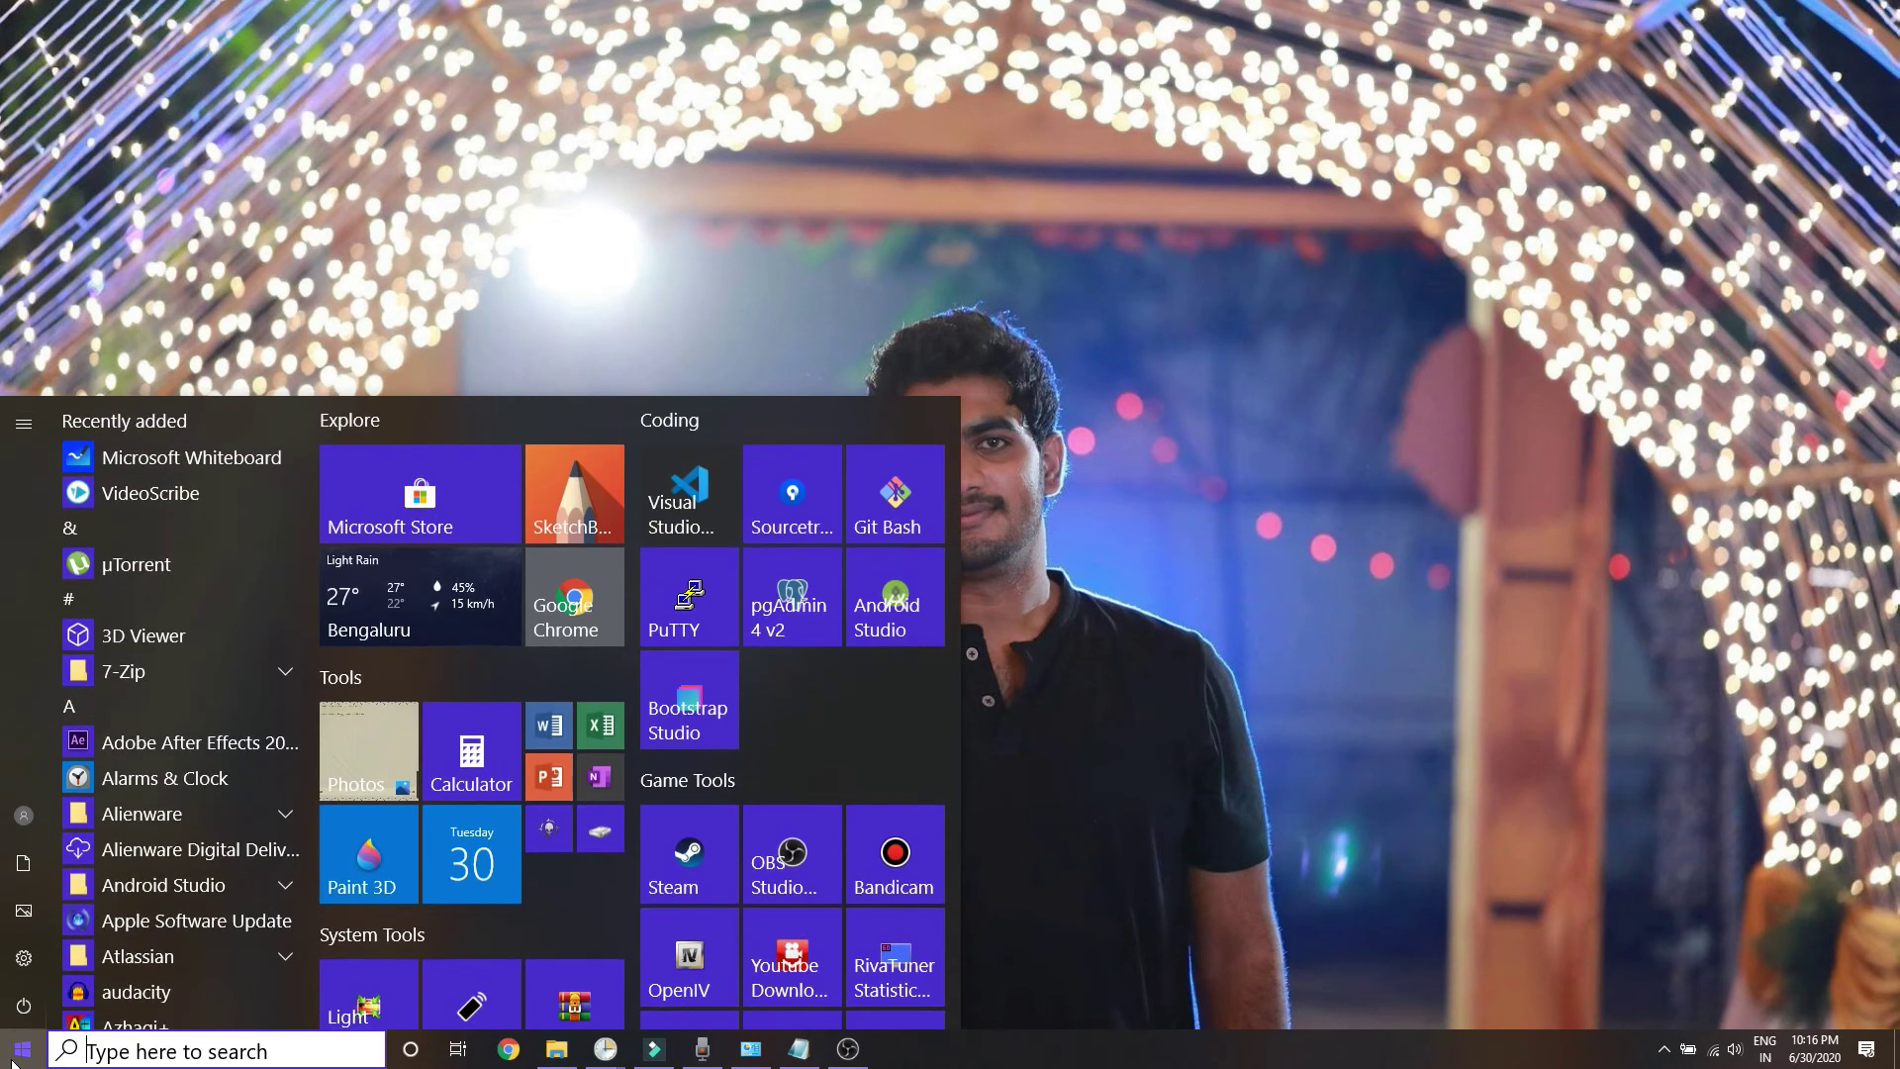
type("task")
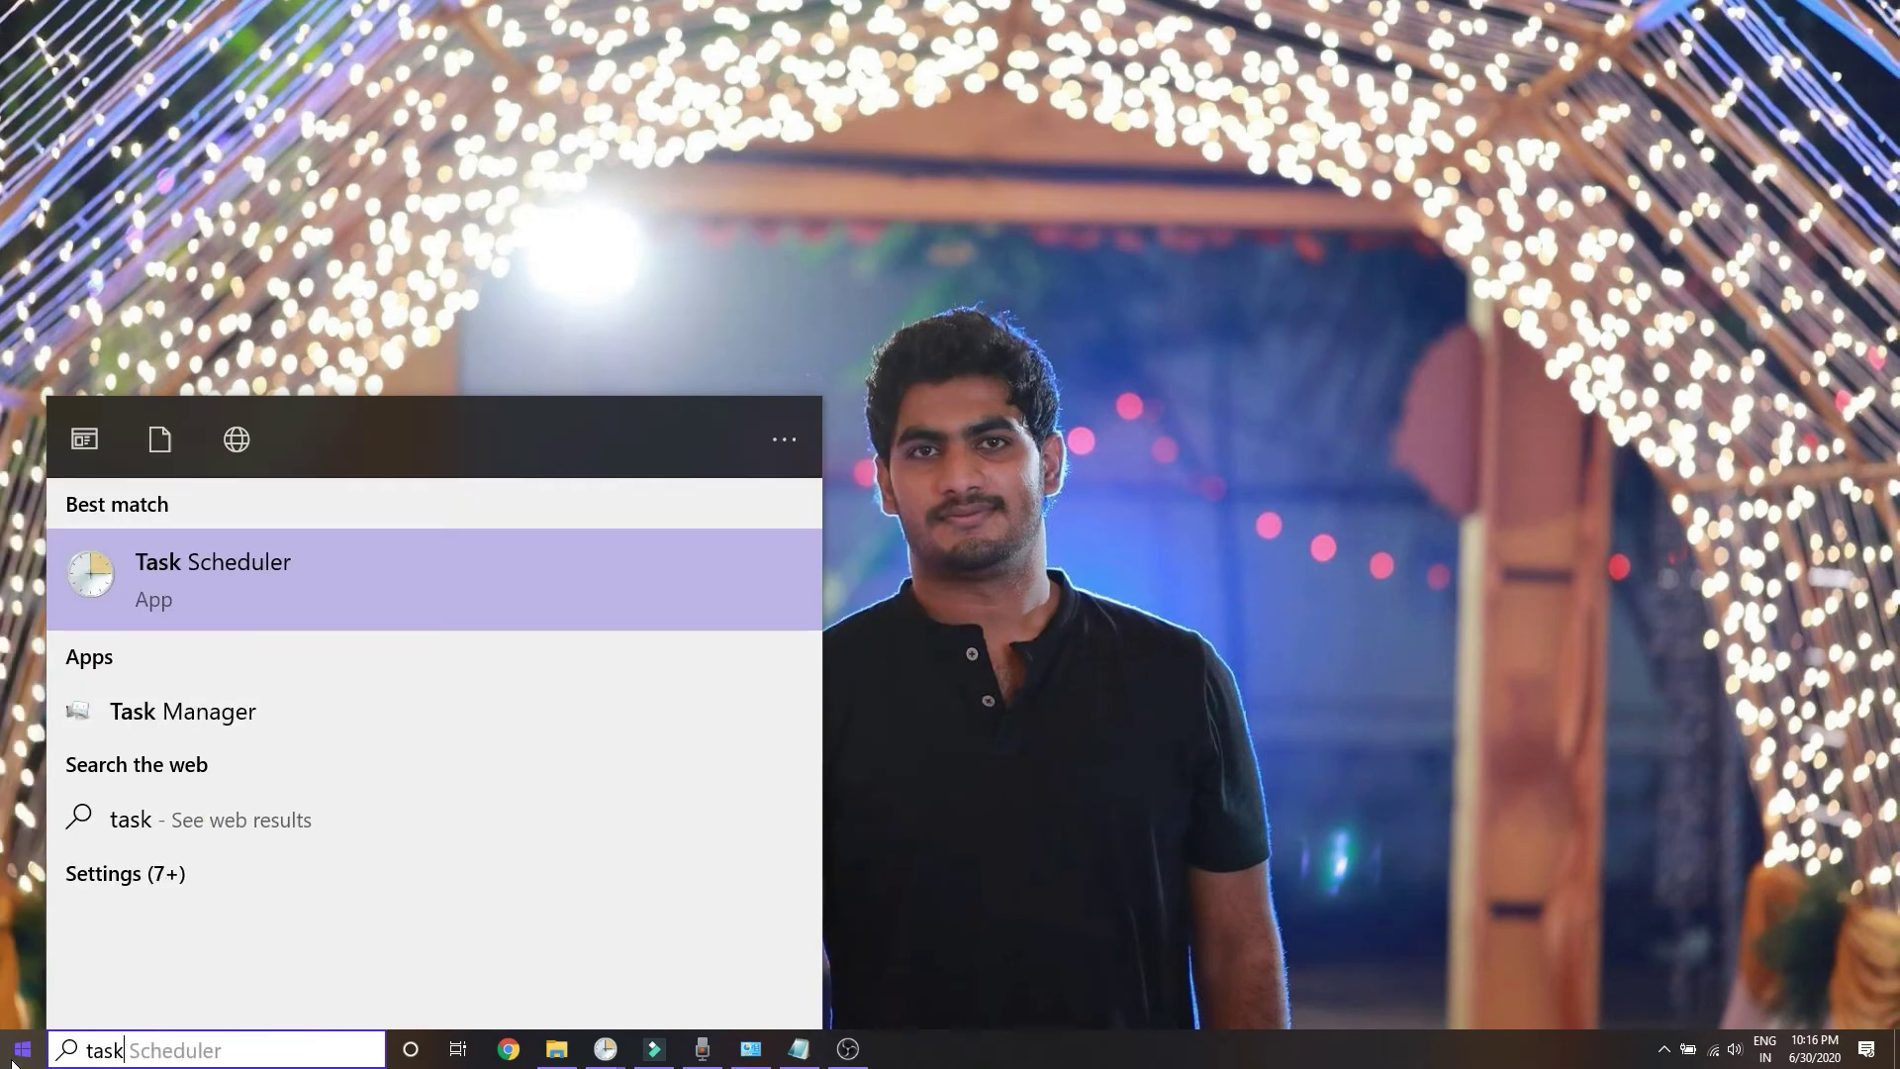
key("Return")
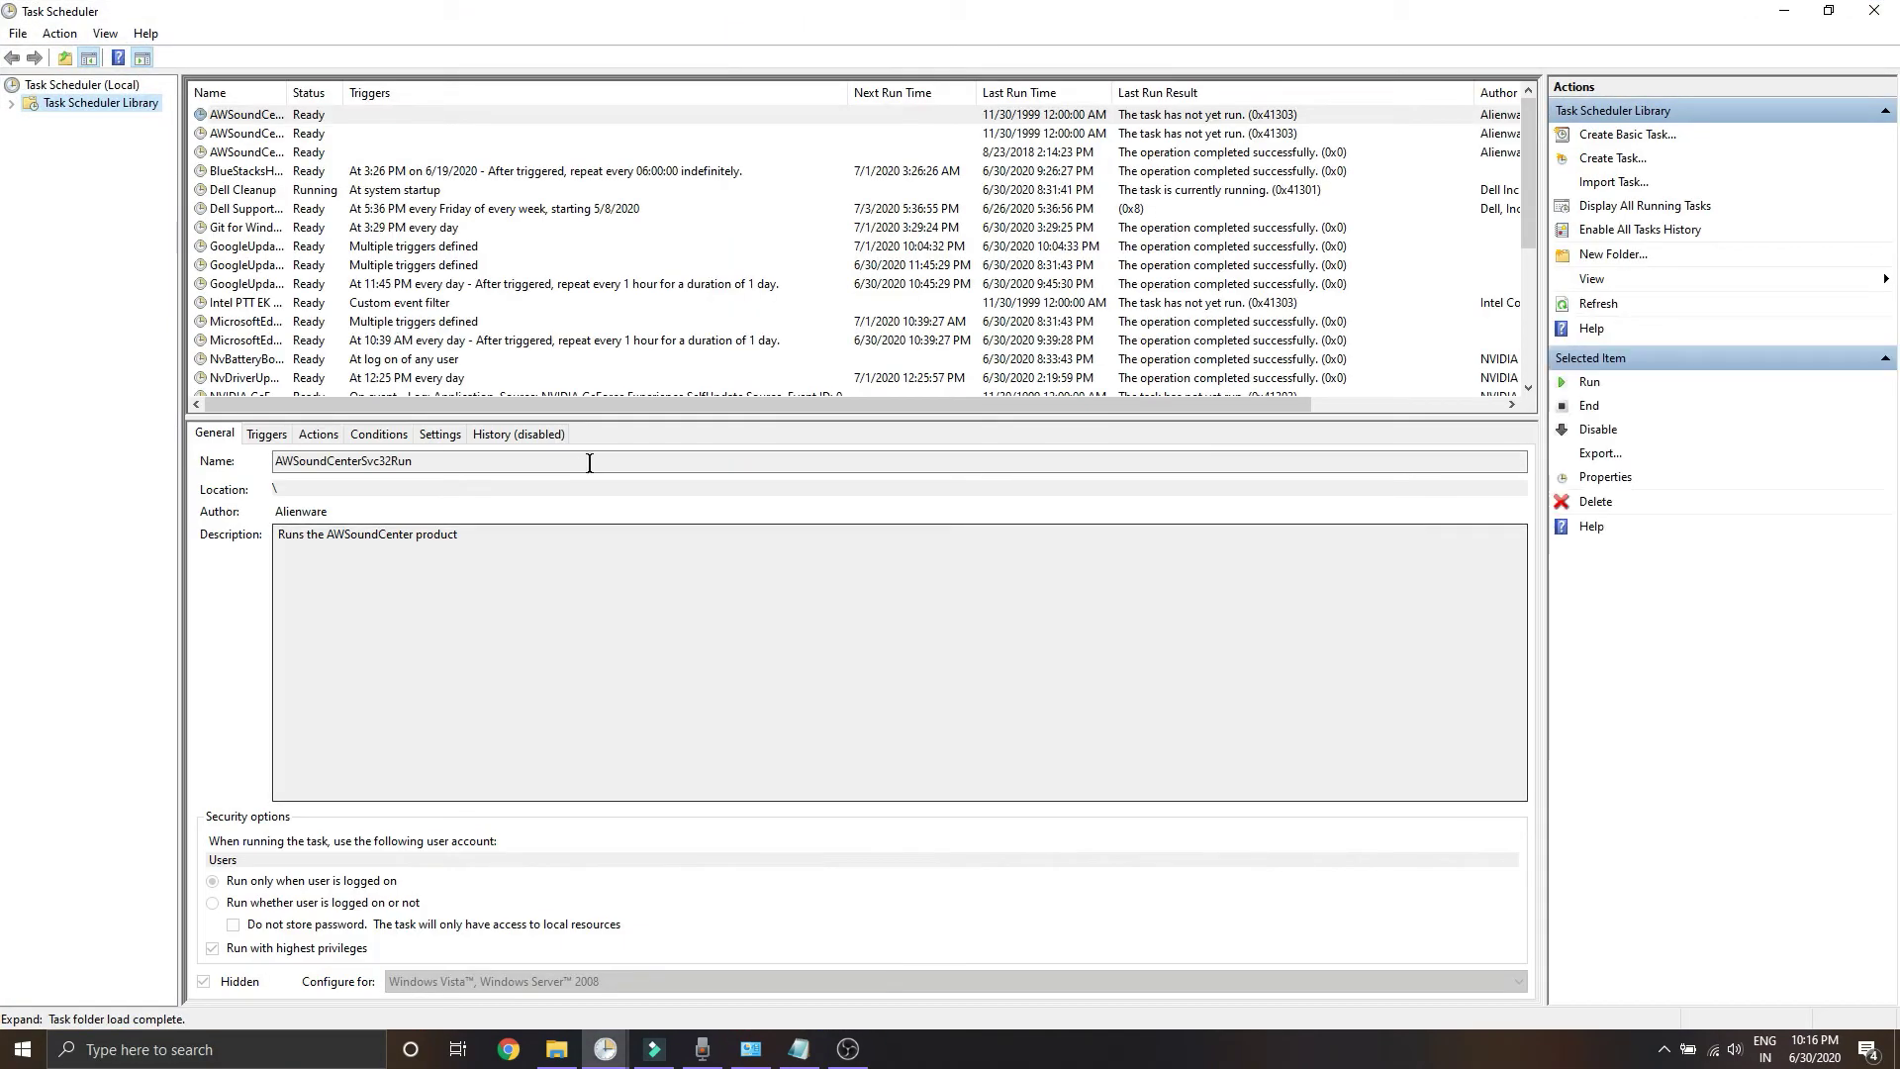
left_click(441, 342)
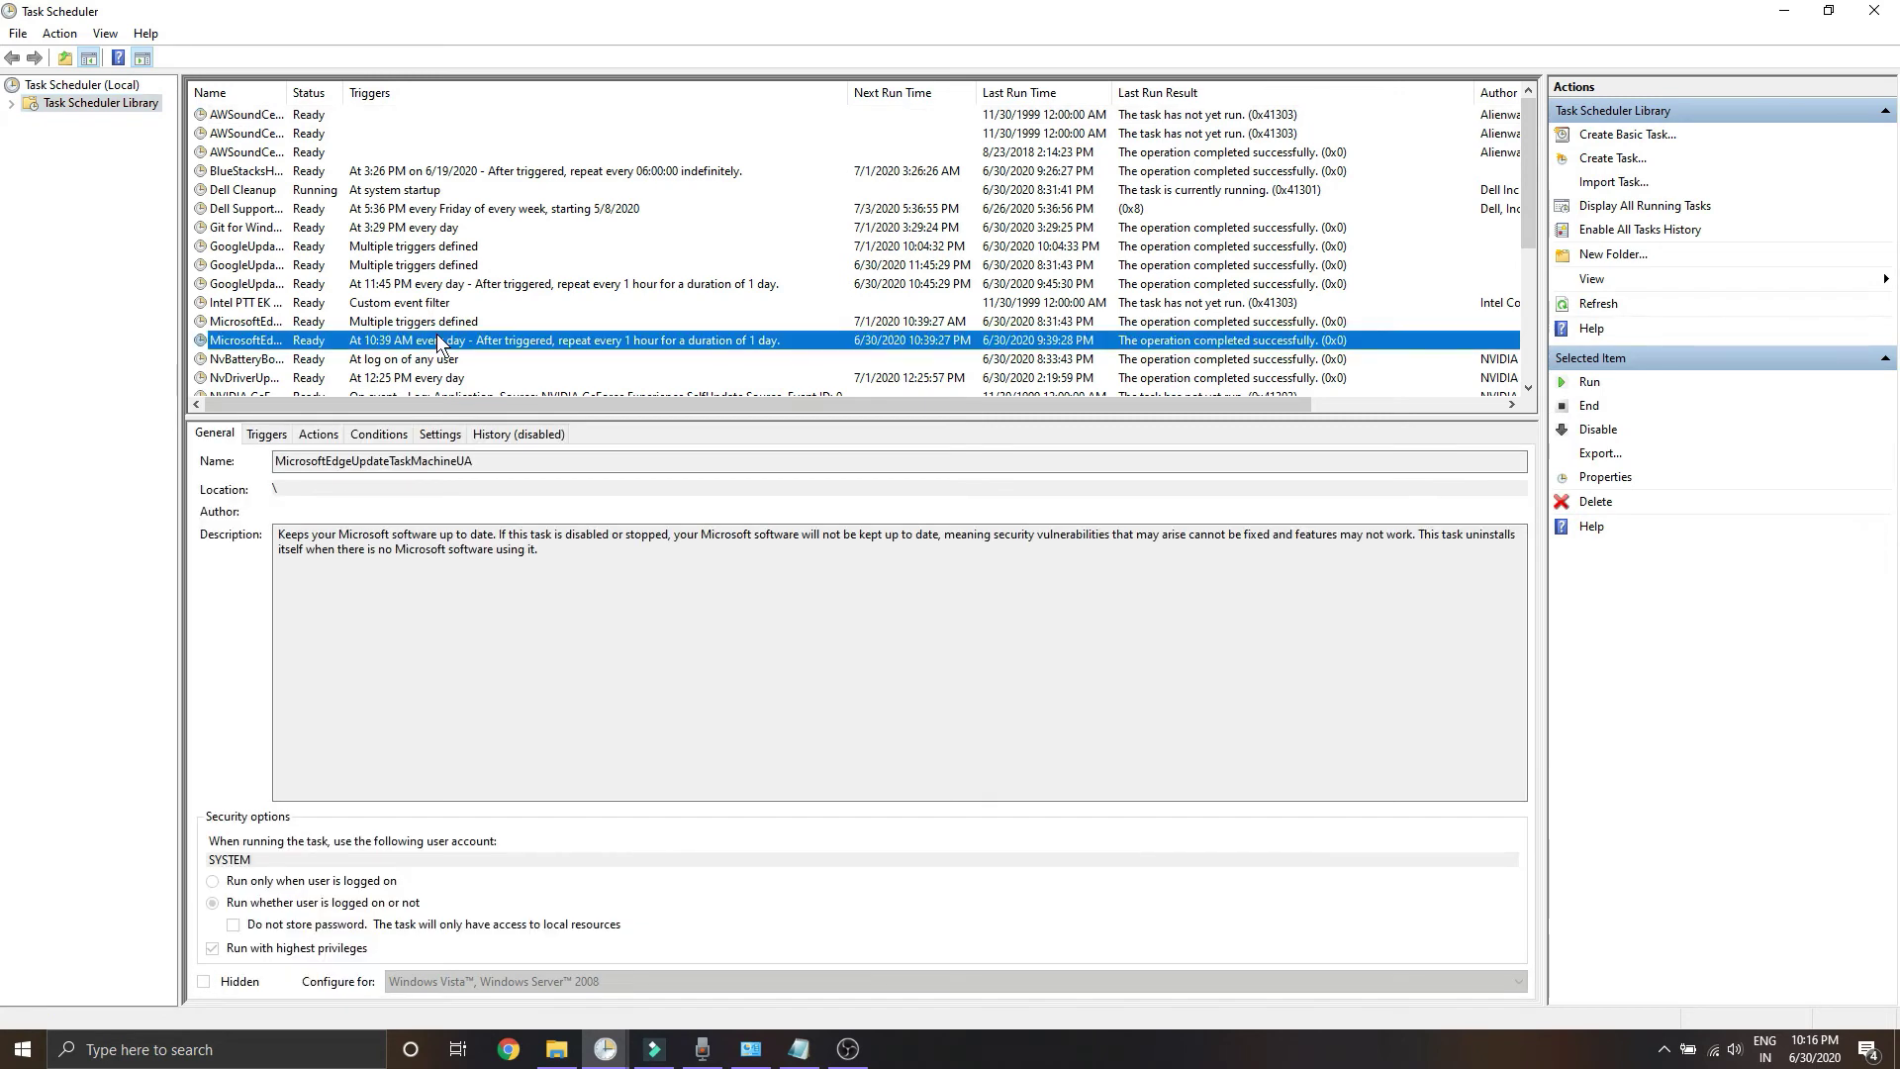
scroll(440, 346, "down", 3)
scroll(440, 346, "down", 2)
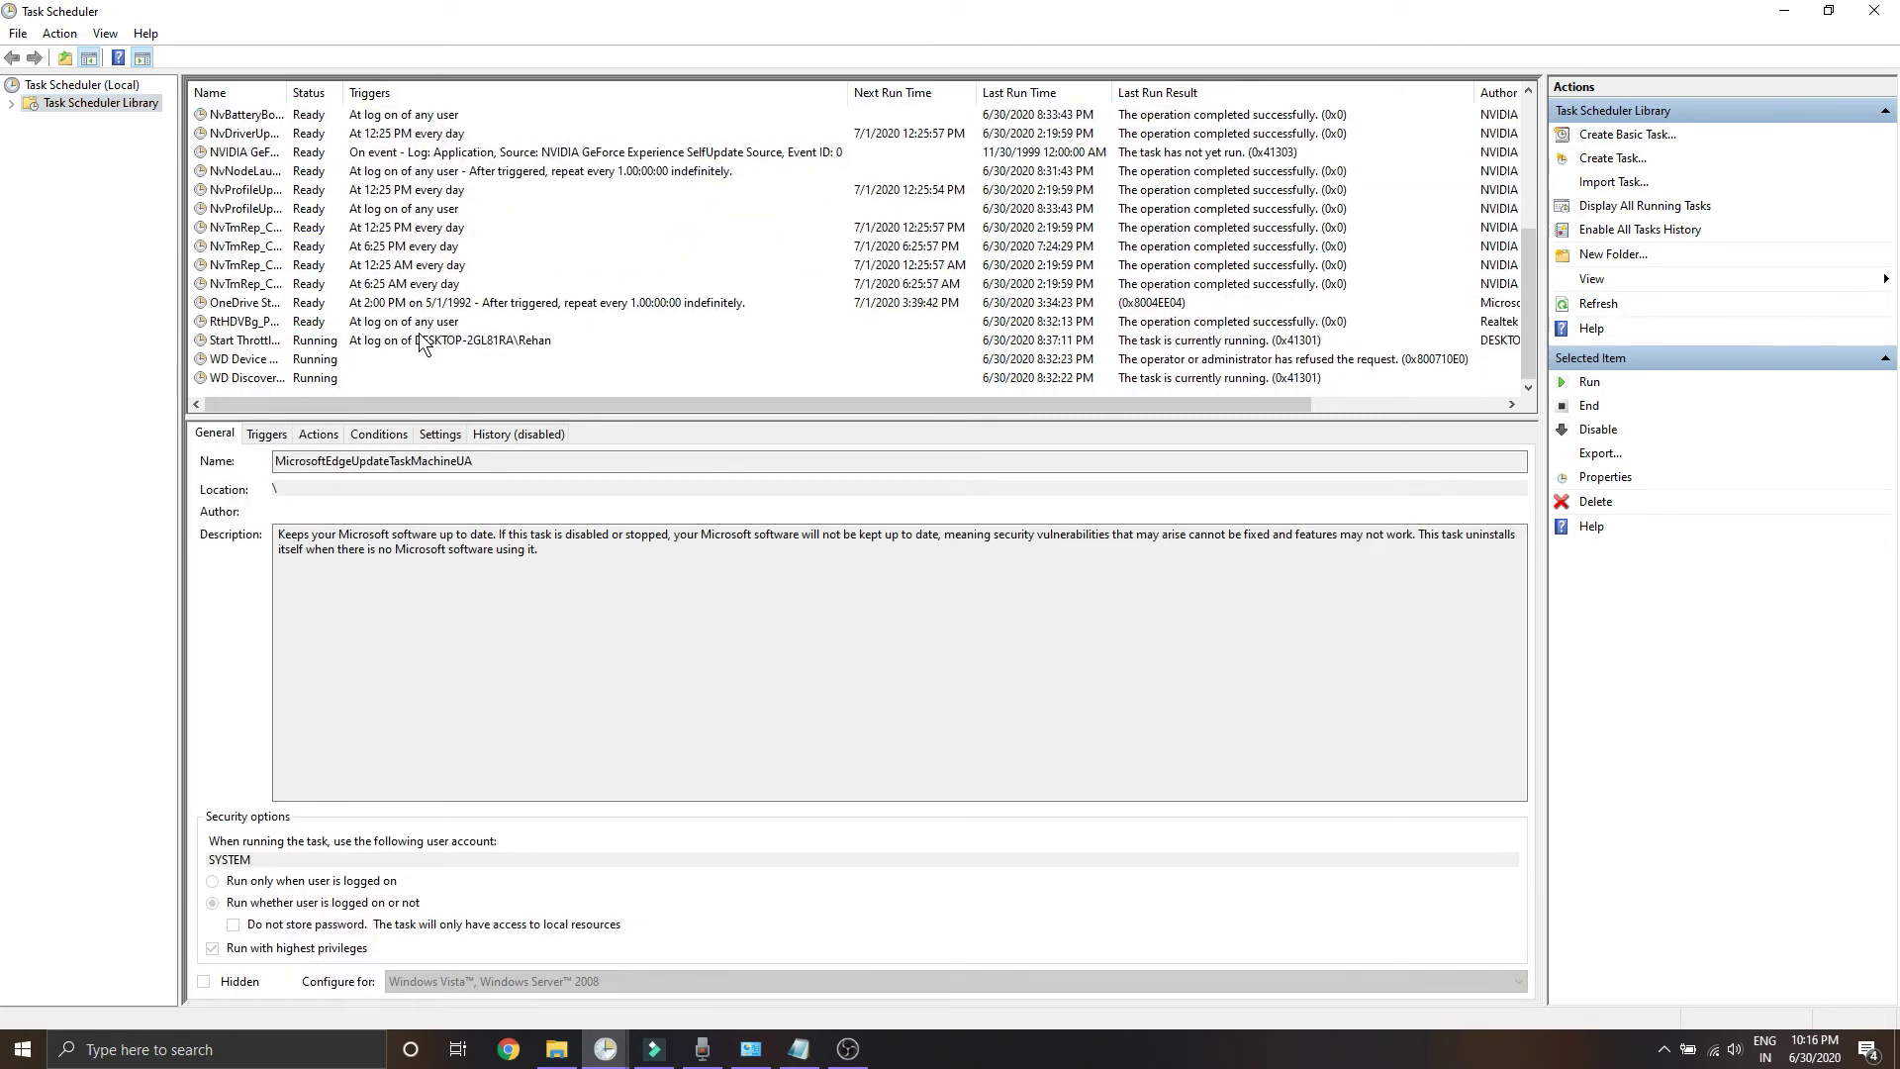
left_click(418, 341)
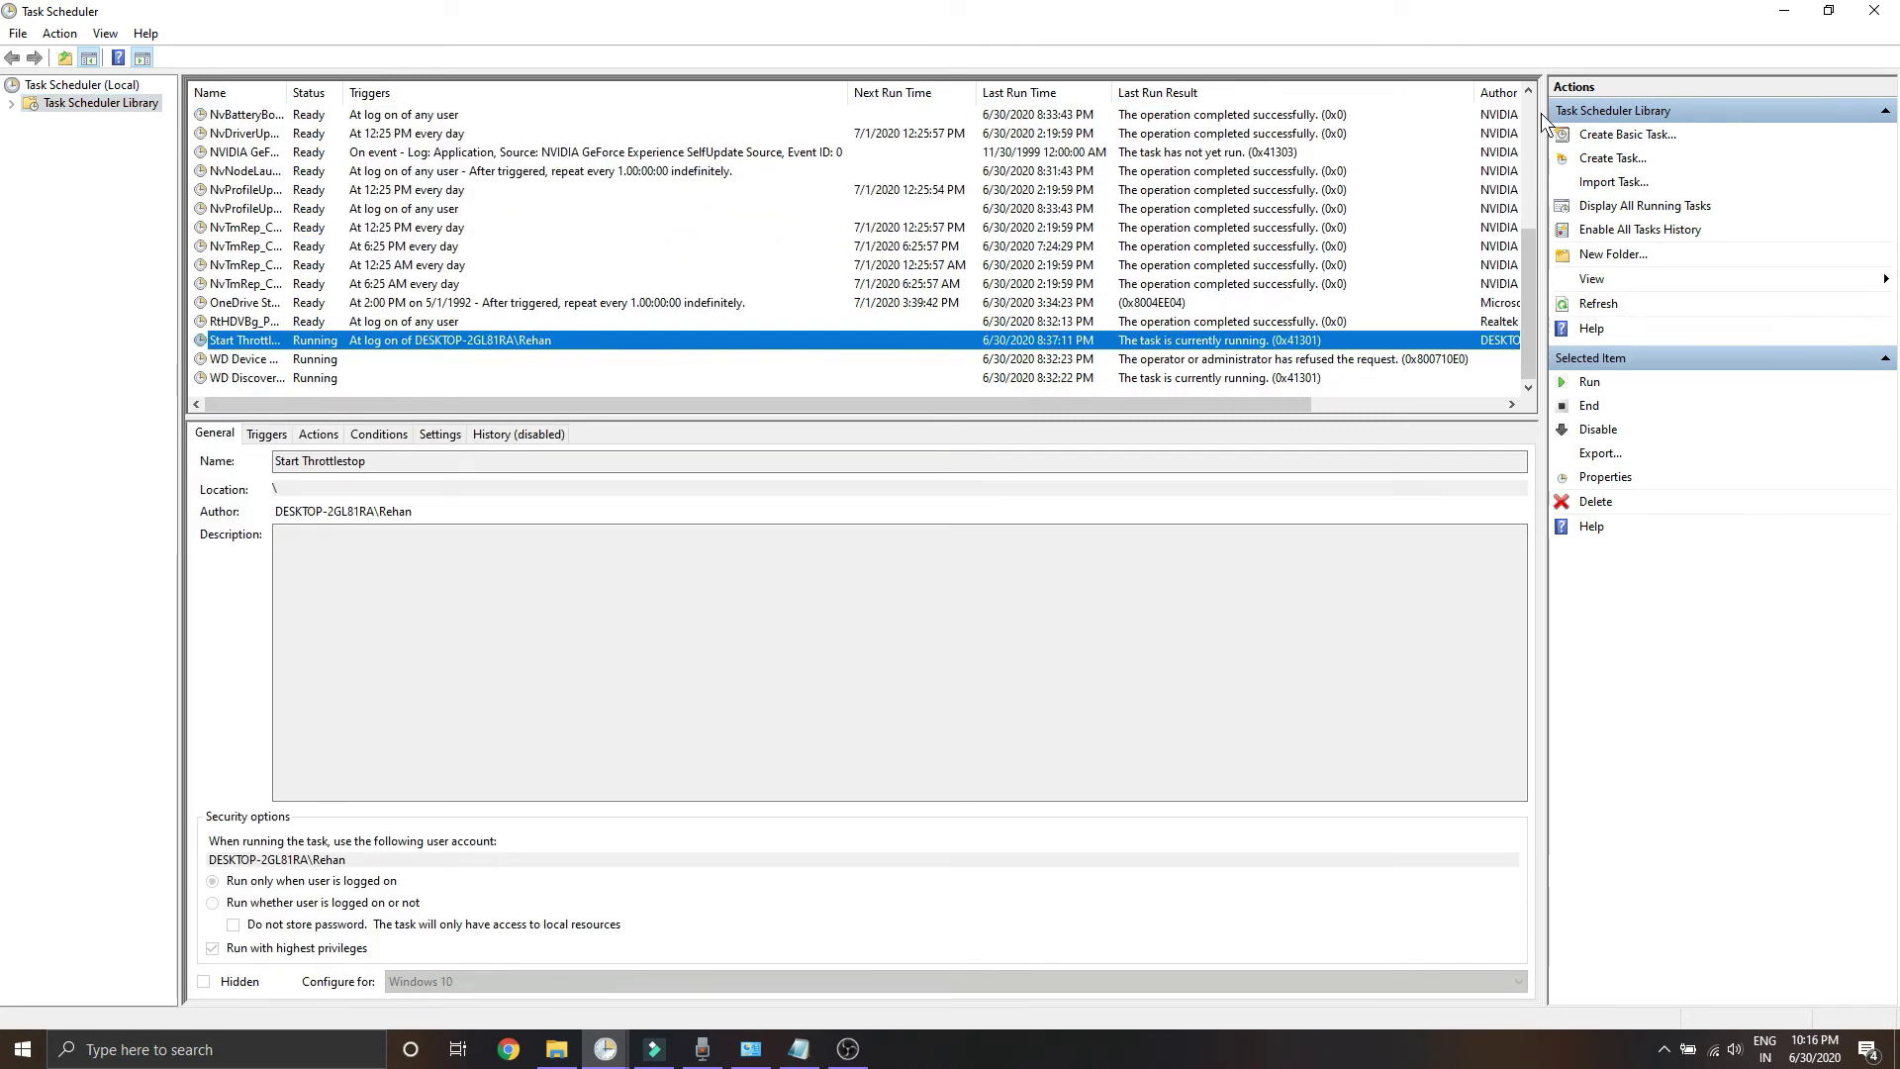
double_click(1319, 346)
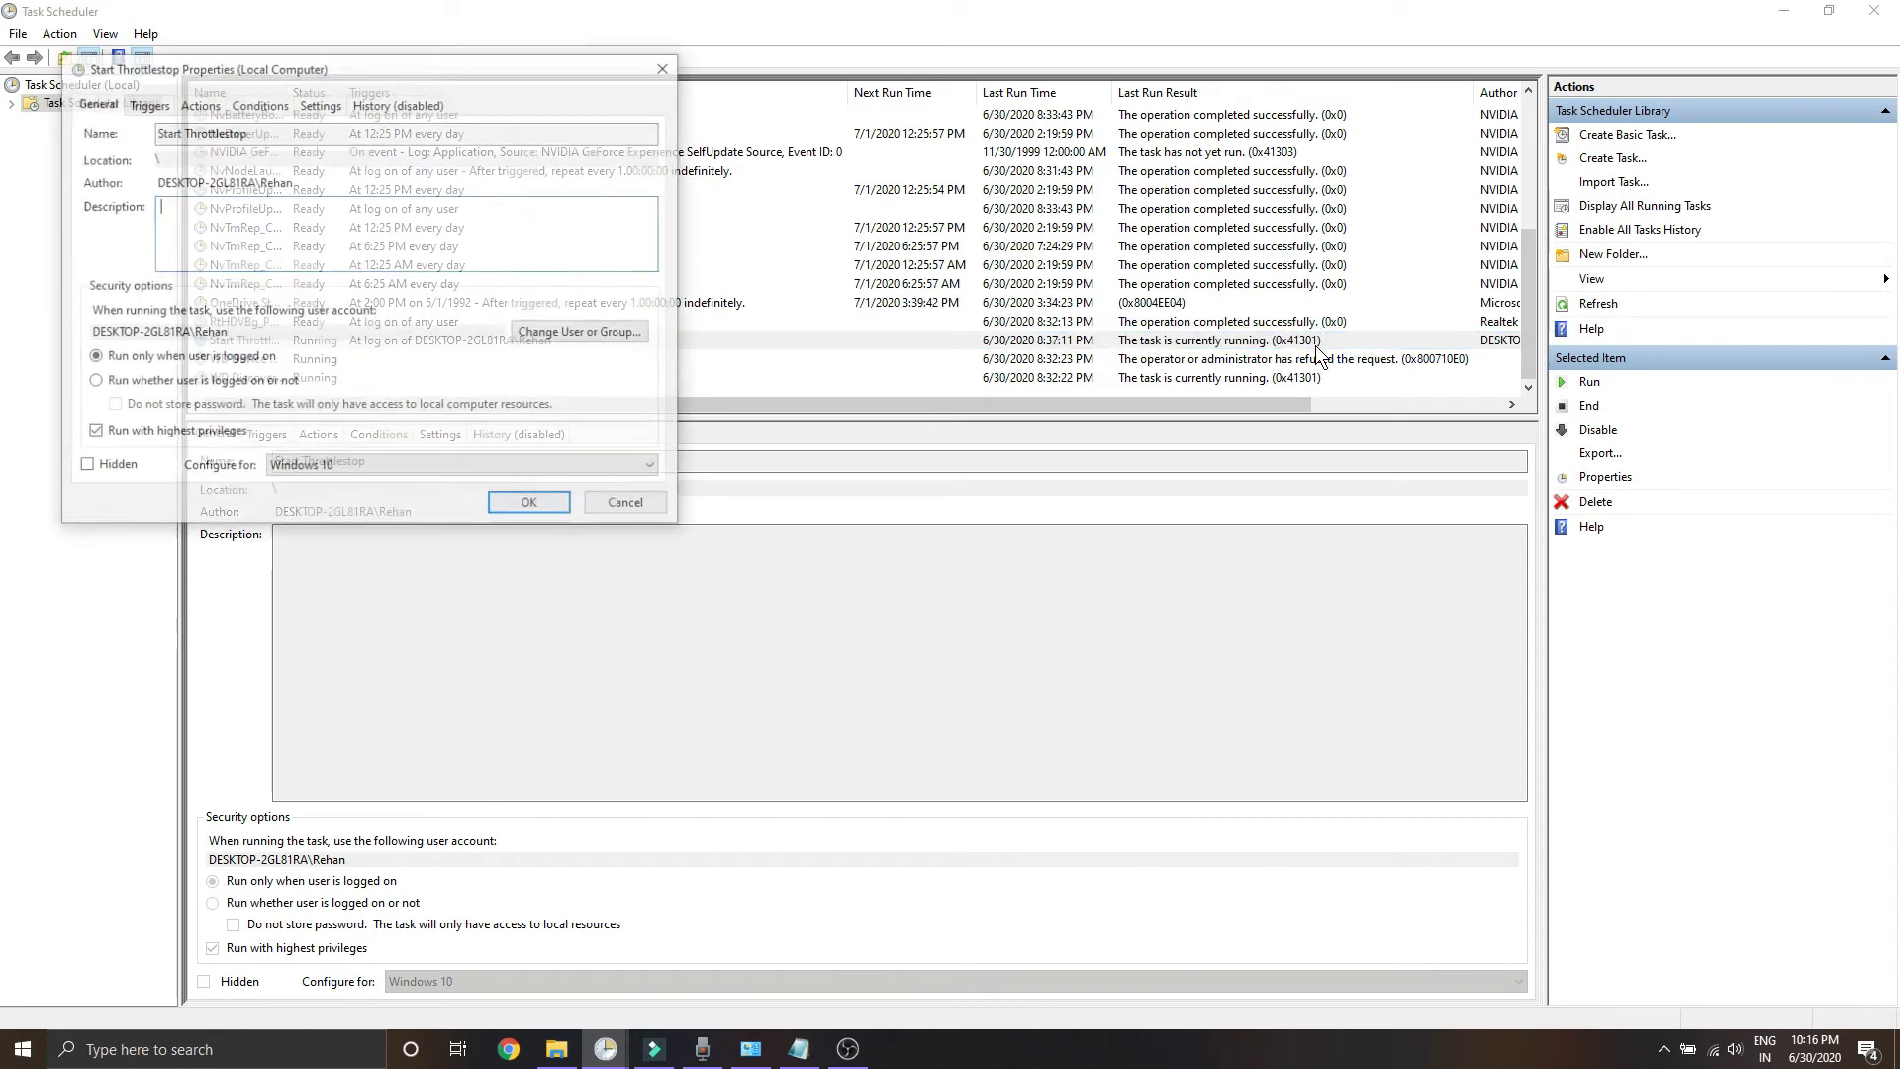
left_click_drag(469, 71, 1015, 325)
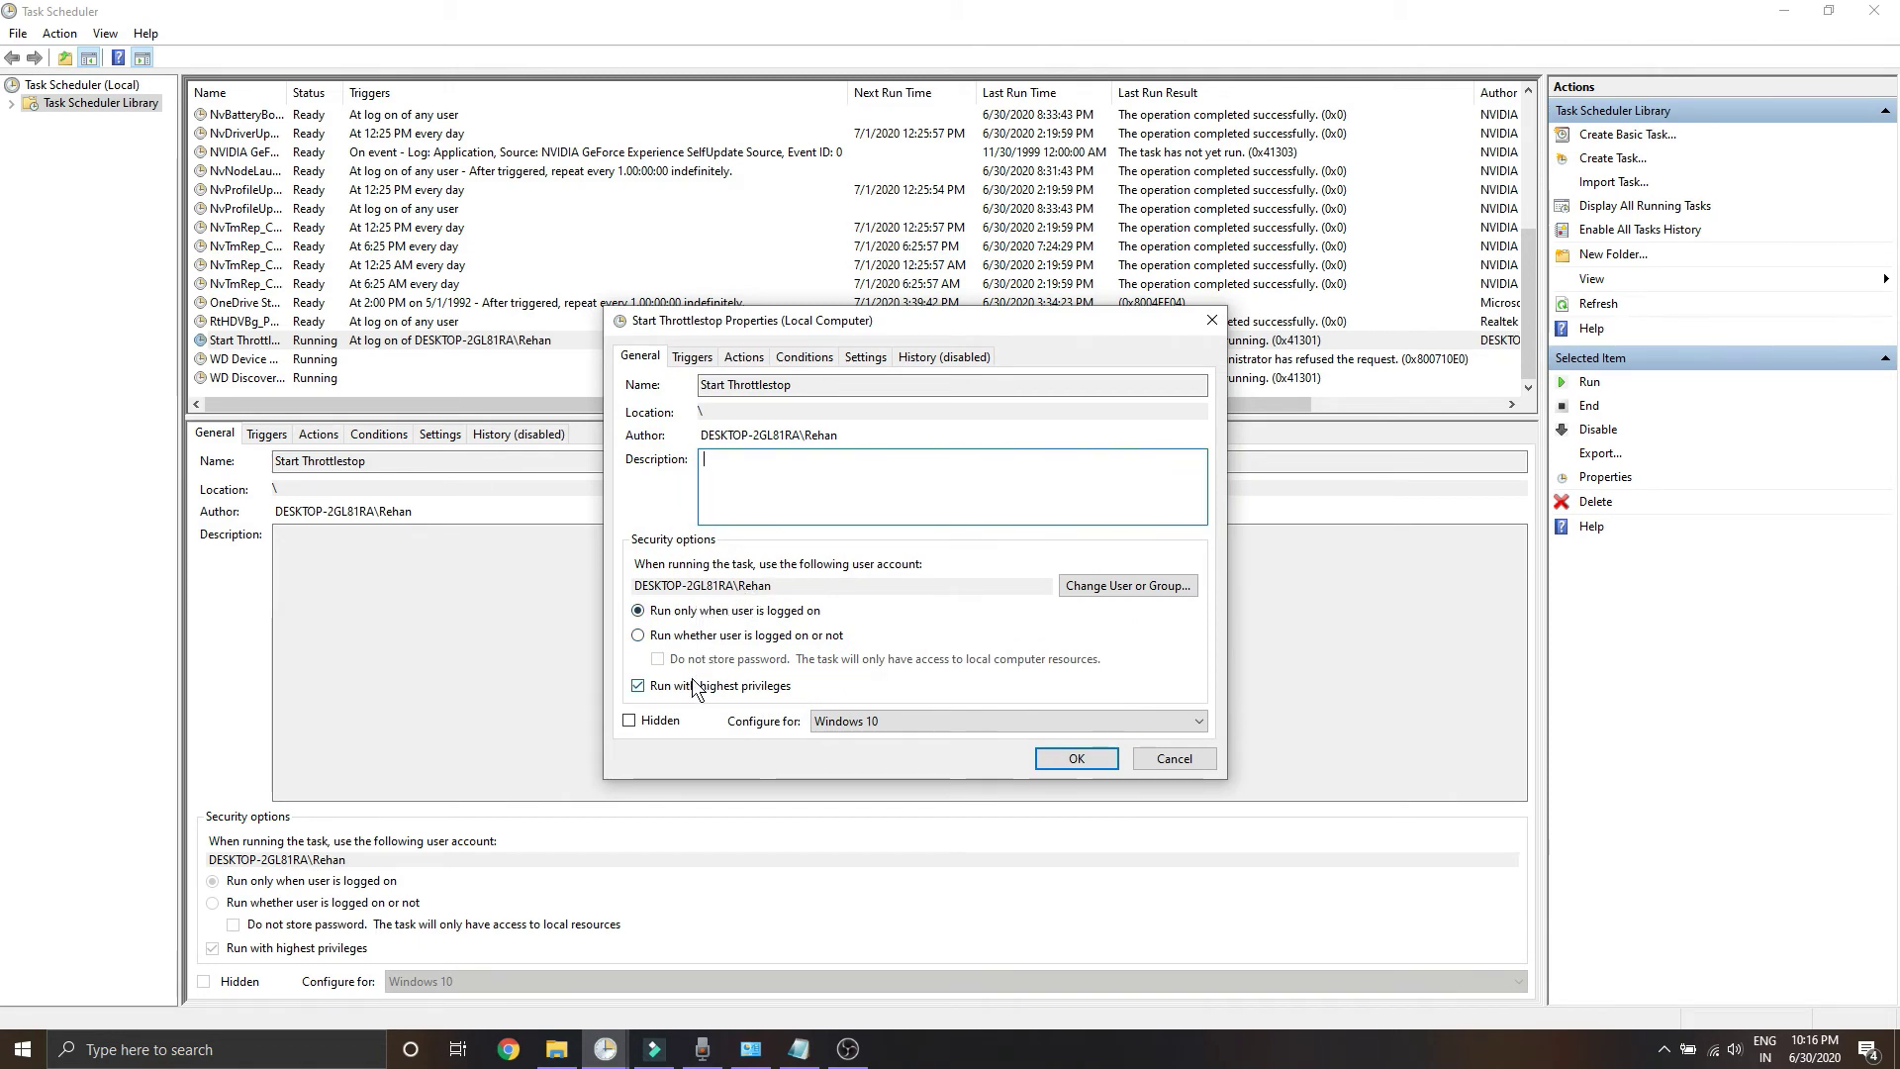
Keep Windows 10 as the configured system and review the Triggers, Actions, Conditions, Settings and History tabs.
left_click(864, 722)
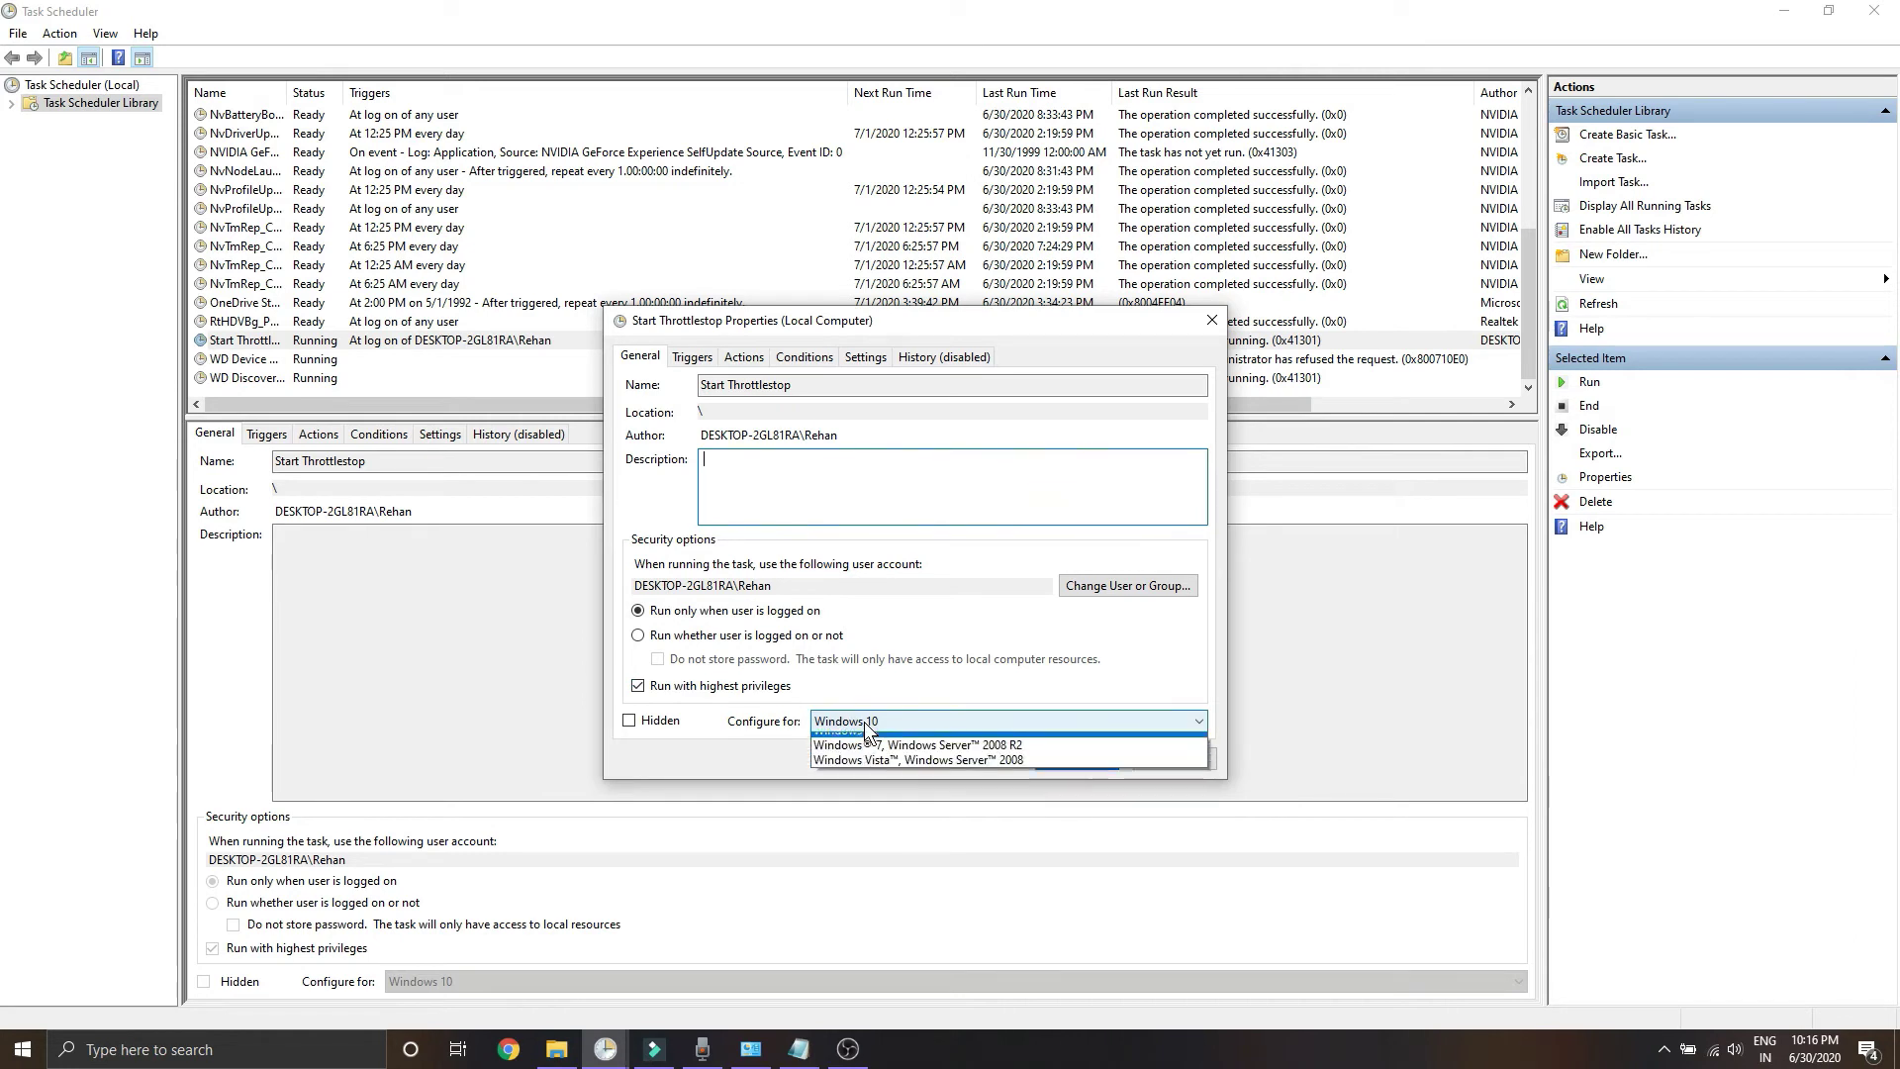
left_click(873, 743)
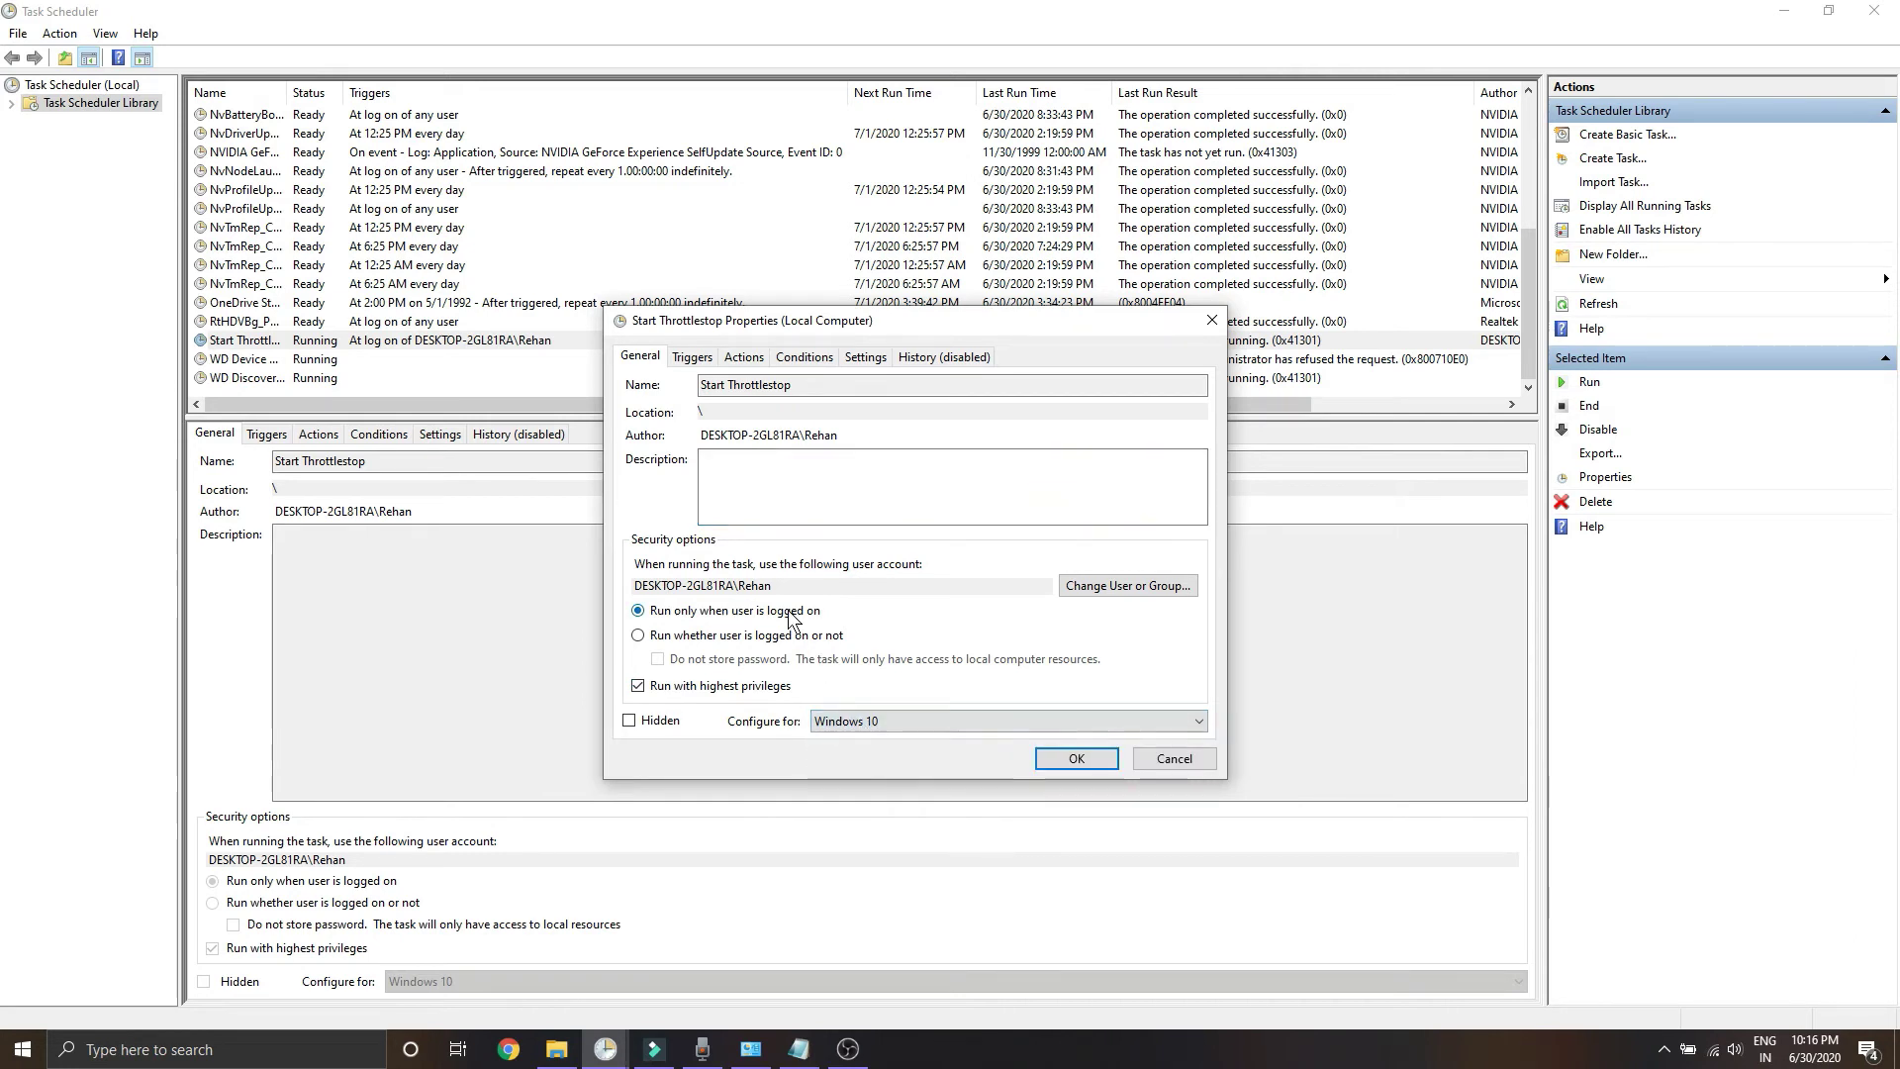
left_click(693, 358)
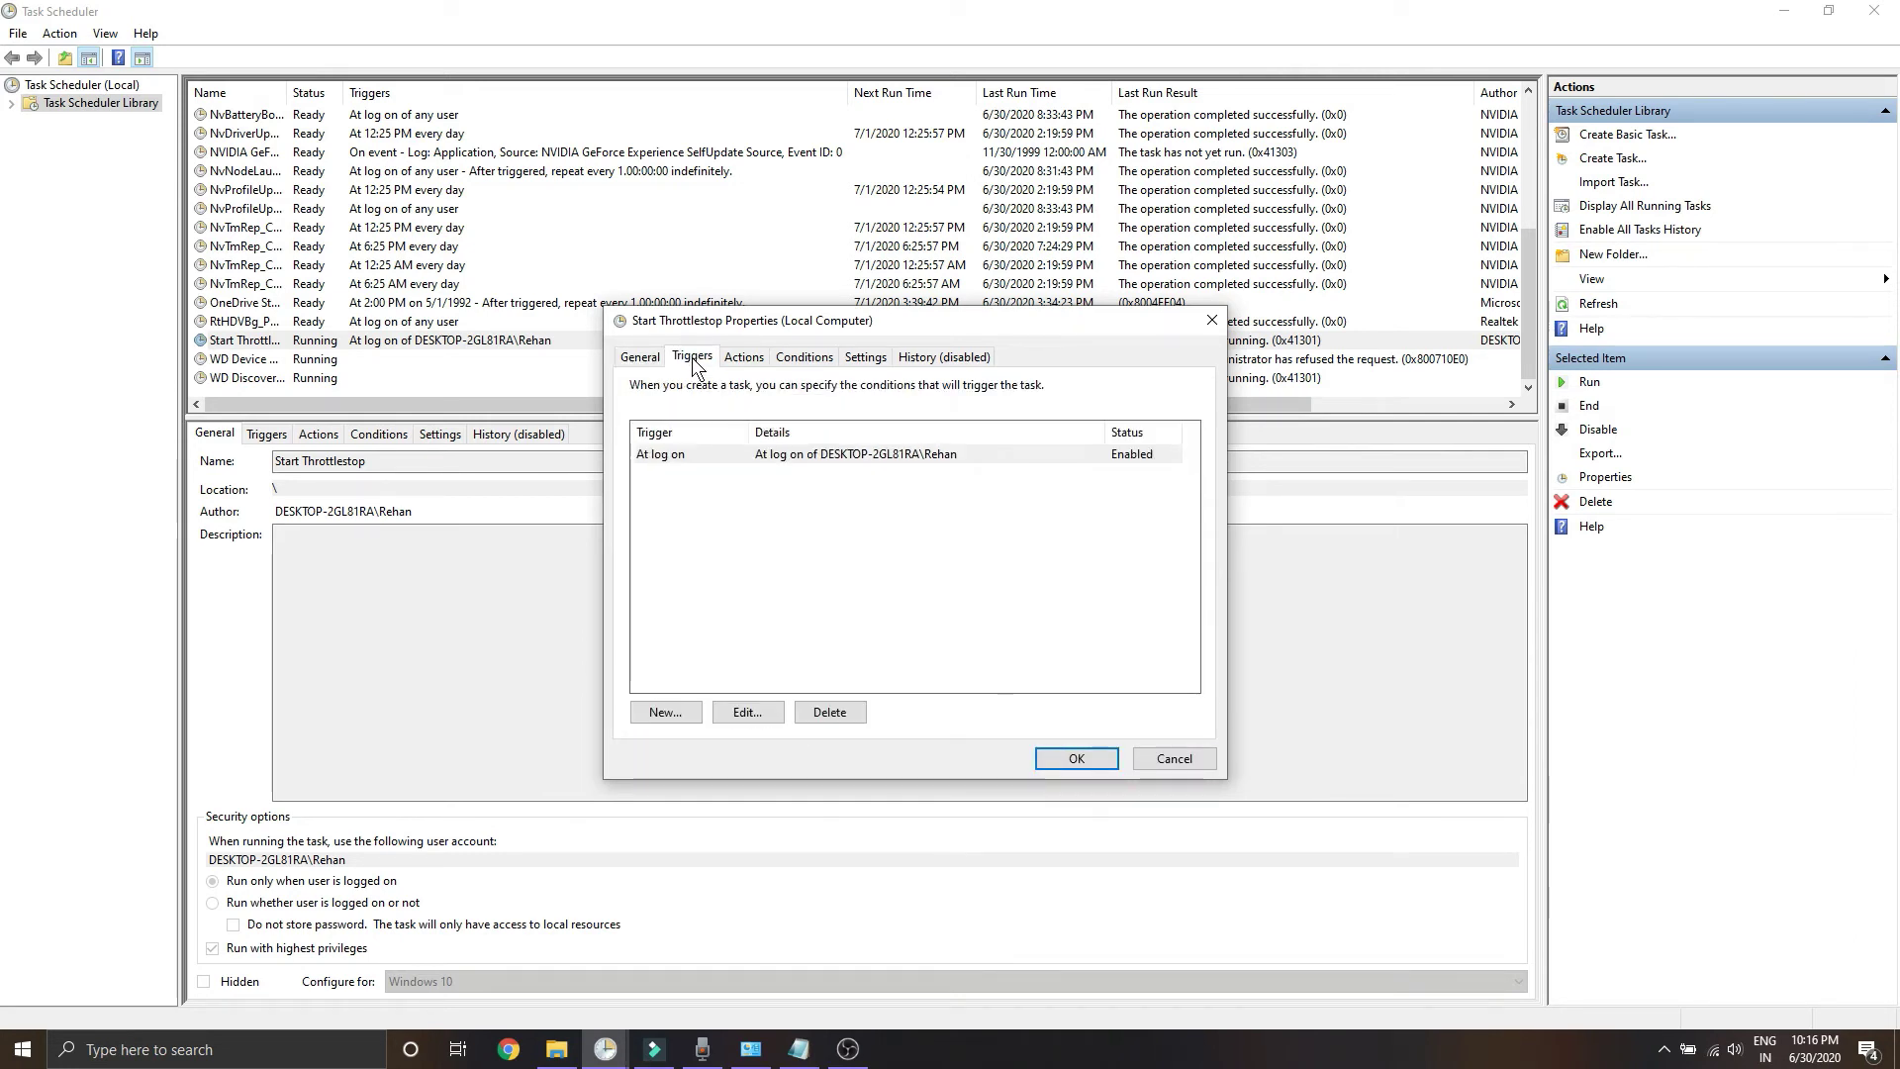
left_click(736, 360)
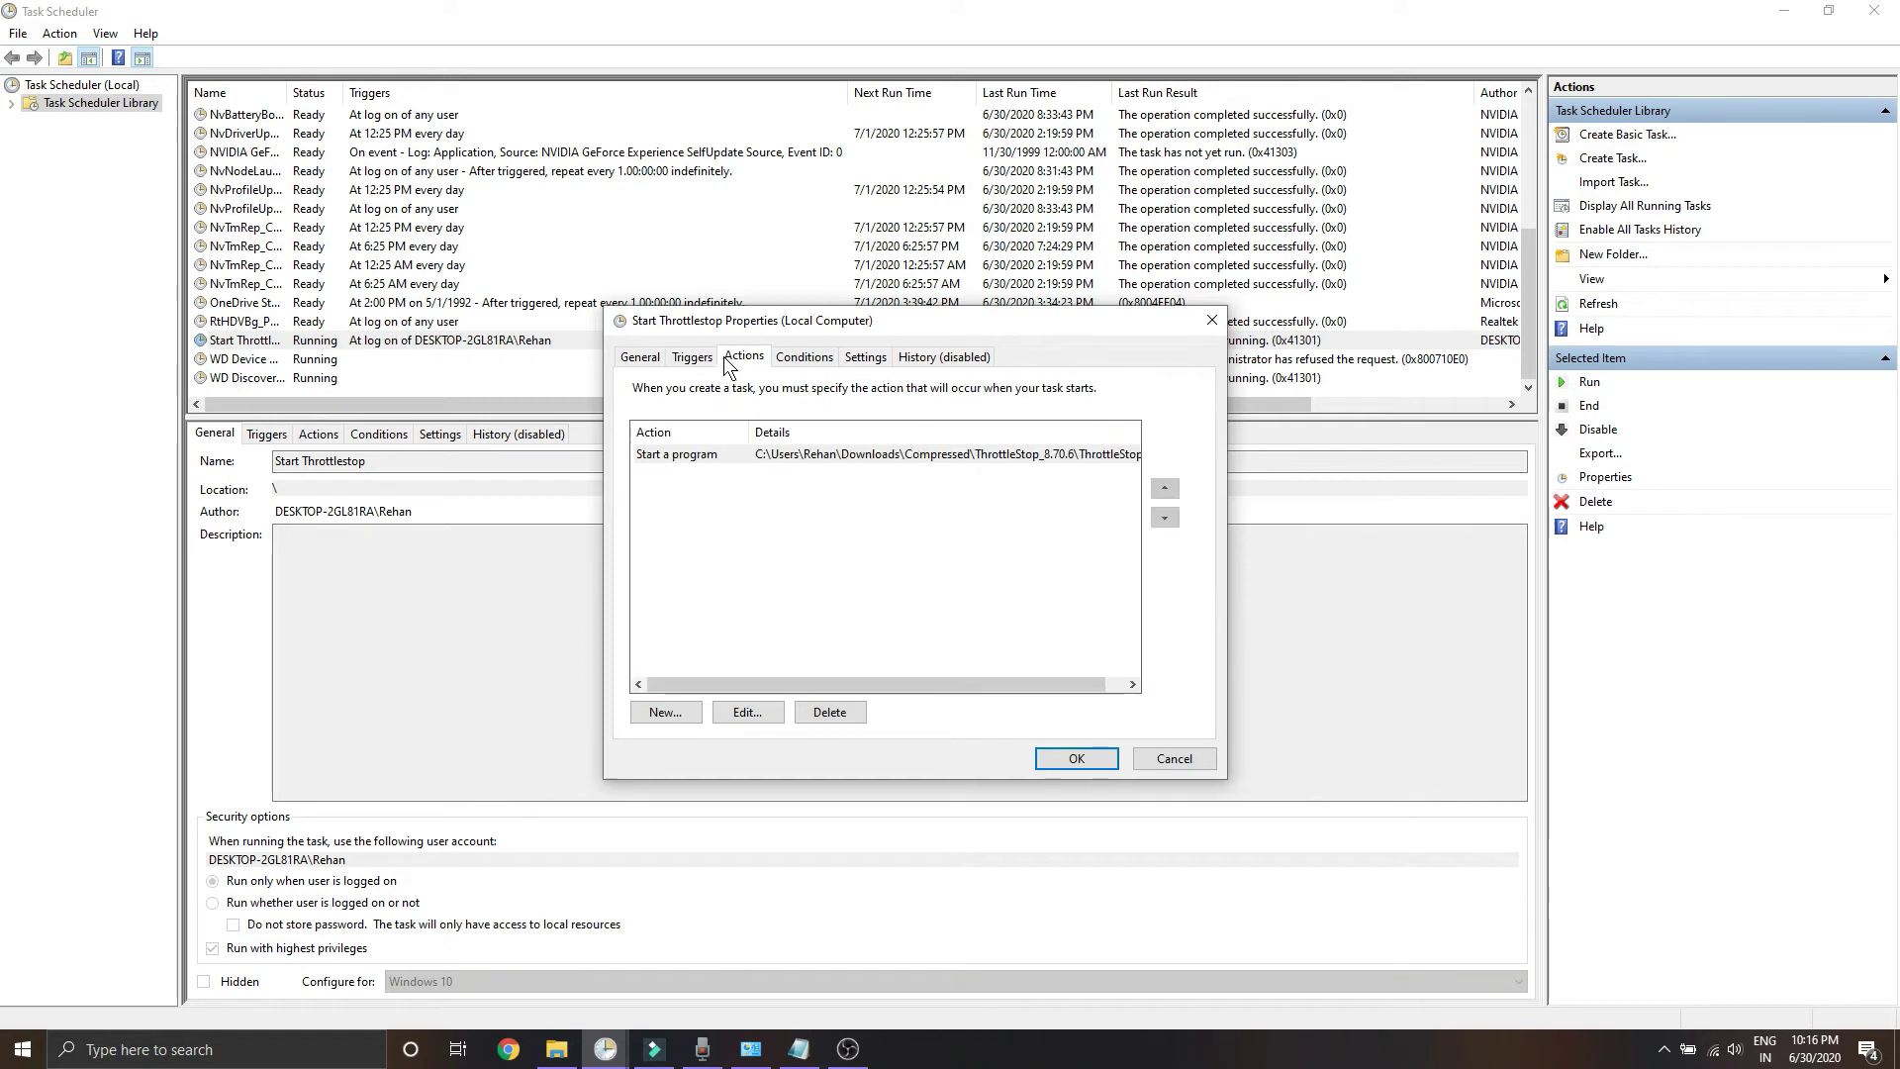
left_click(700, 362)
left_click(745, 368)
left_click(800, 358)
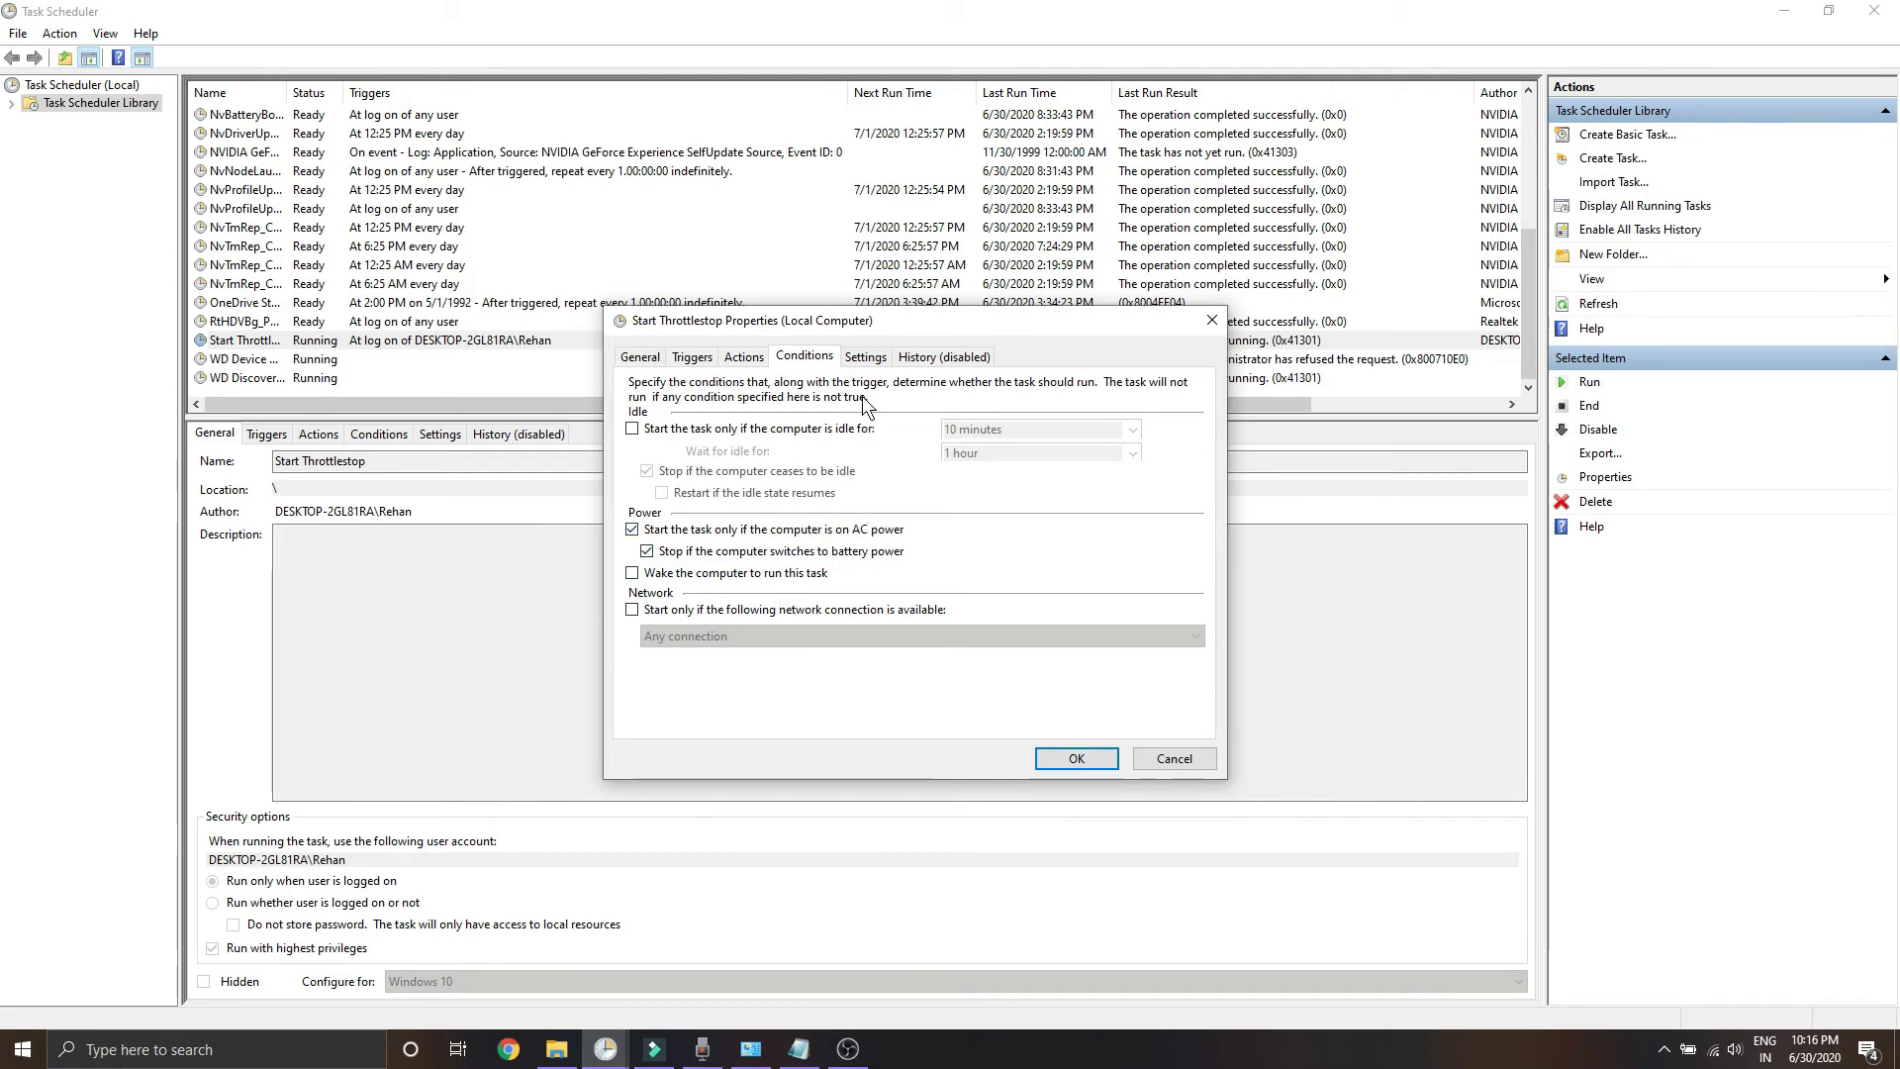
left_click(865, 357)
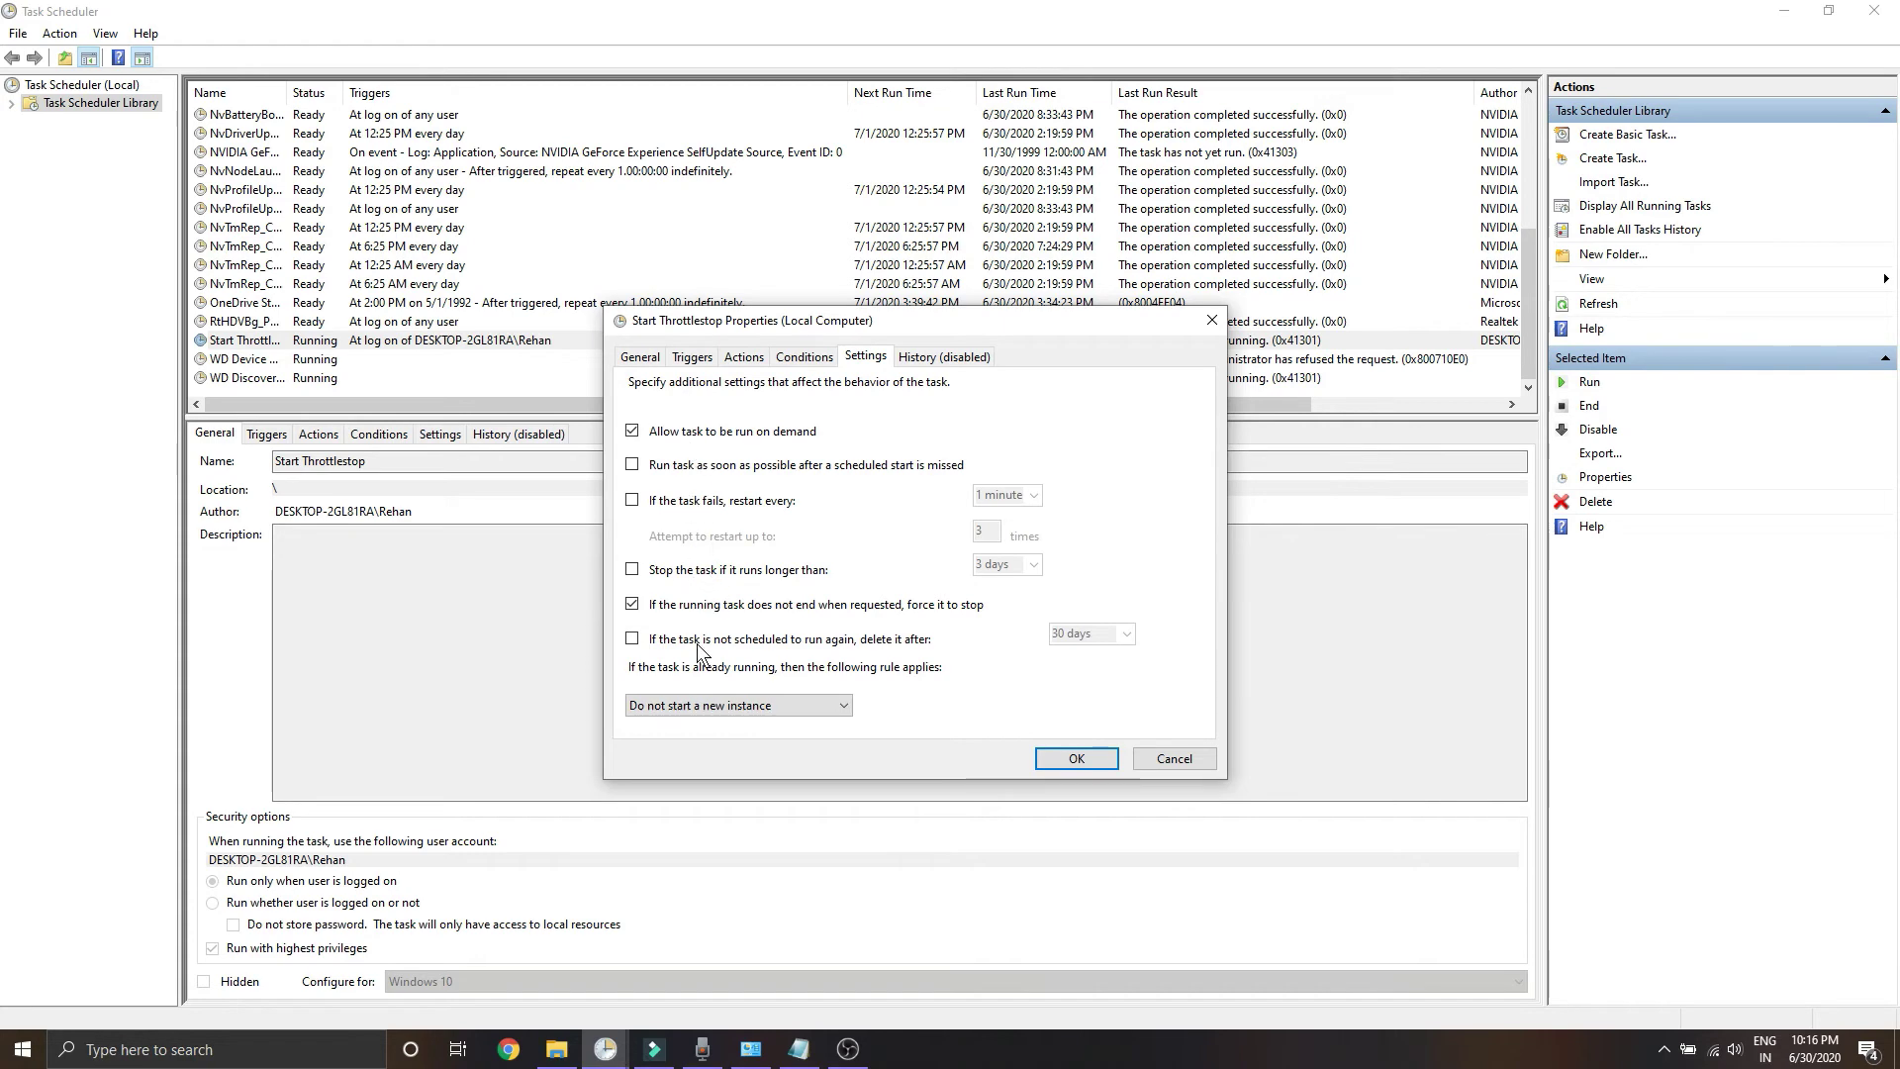
left_click(937, 357)
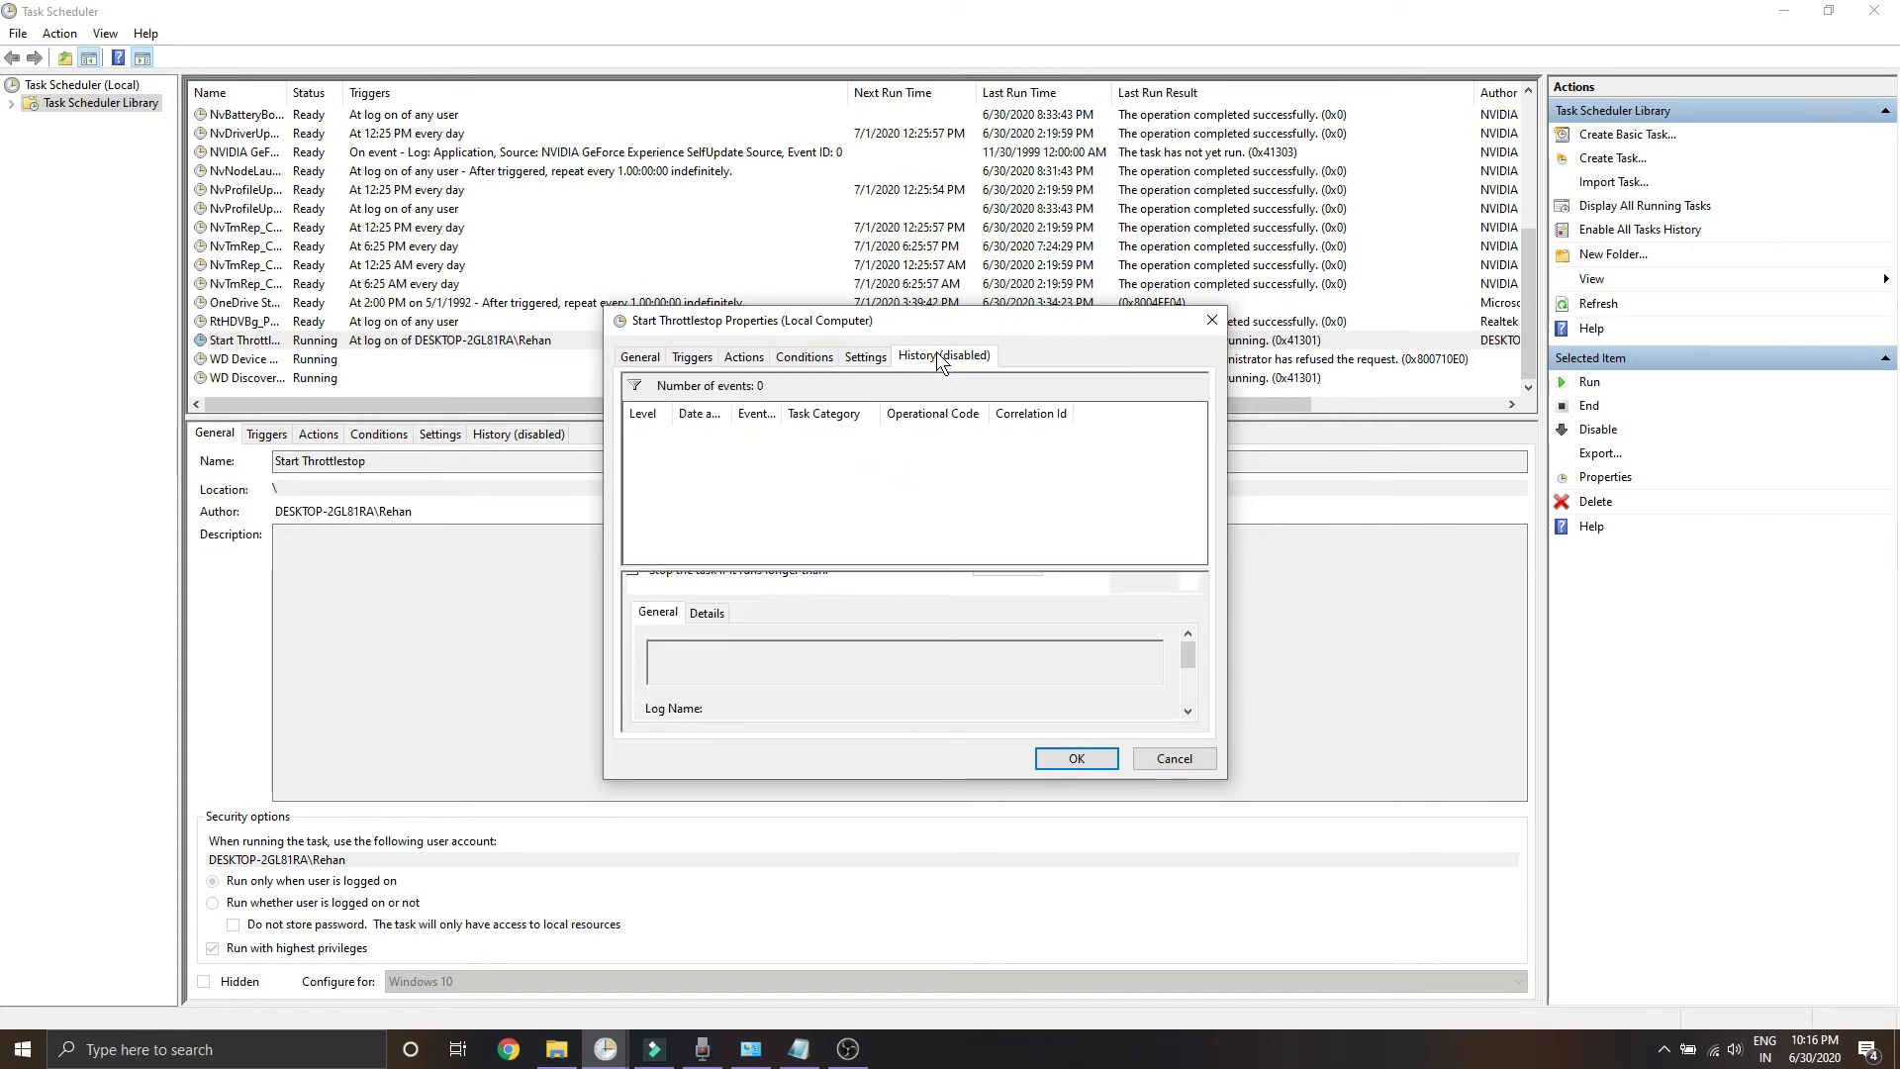
Close the task properties with OK and exit ThrottleStop from its tray icon.
left_click(1077, 759)
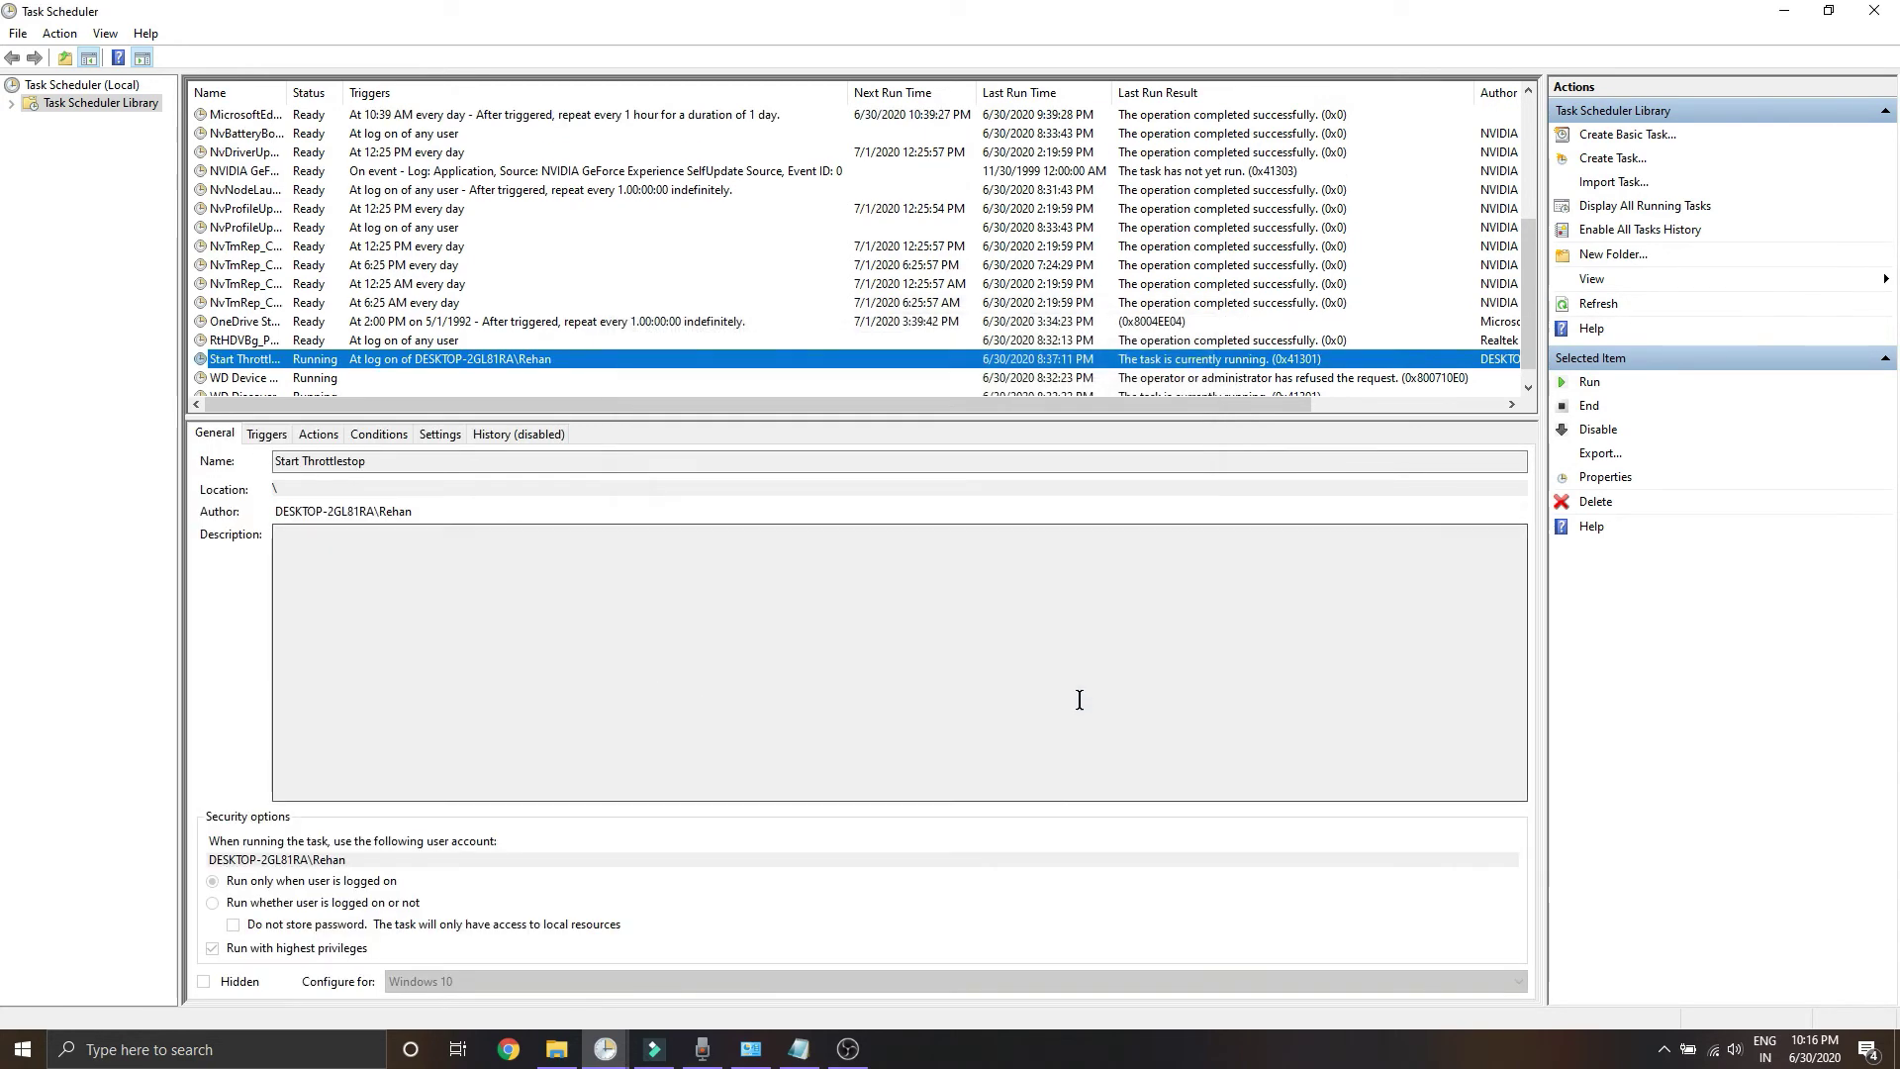
right_click(1053, 358)
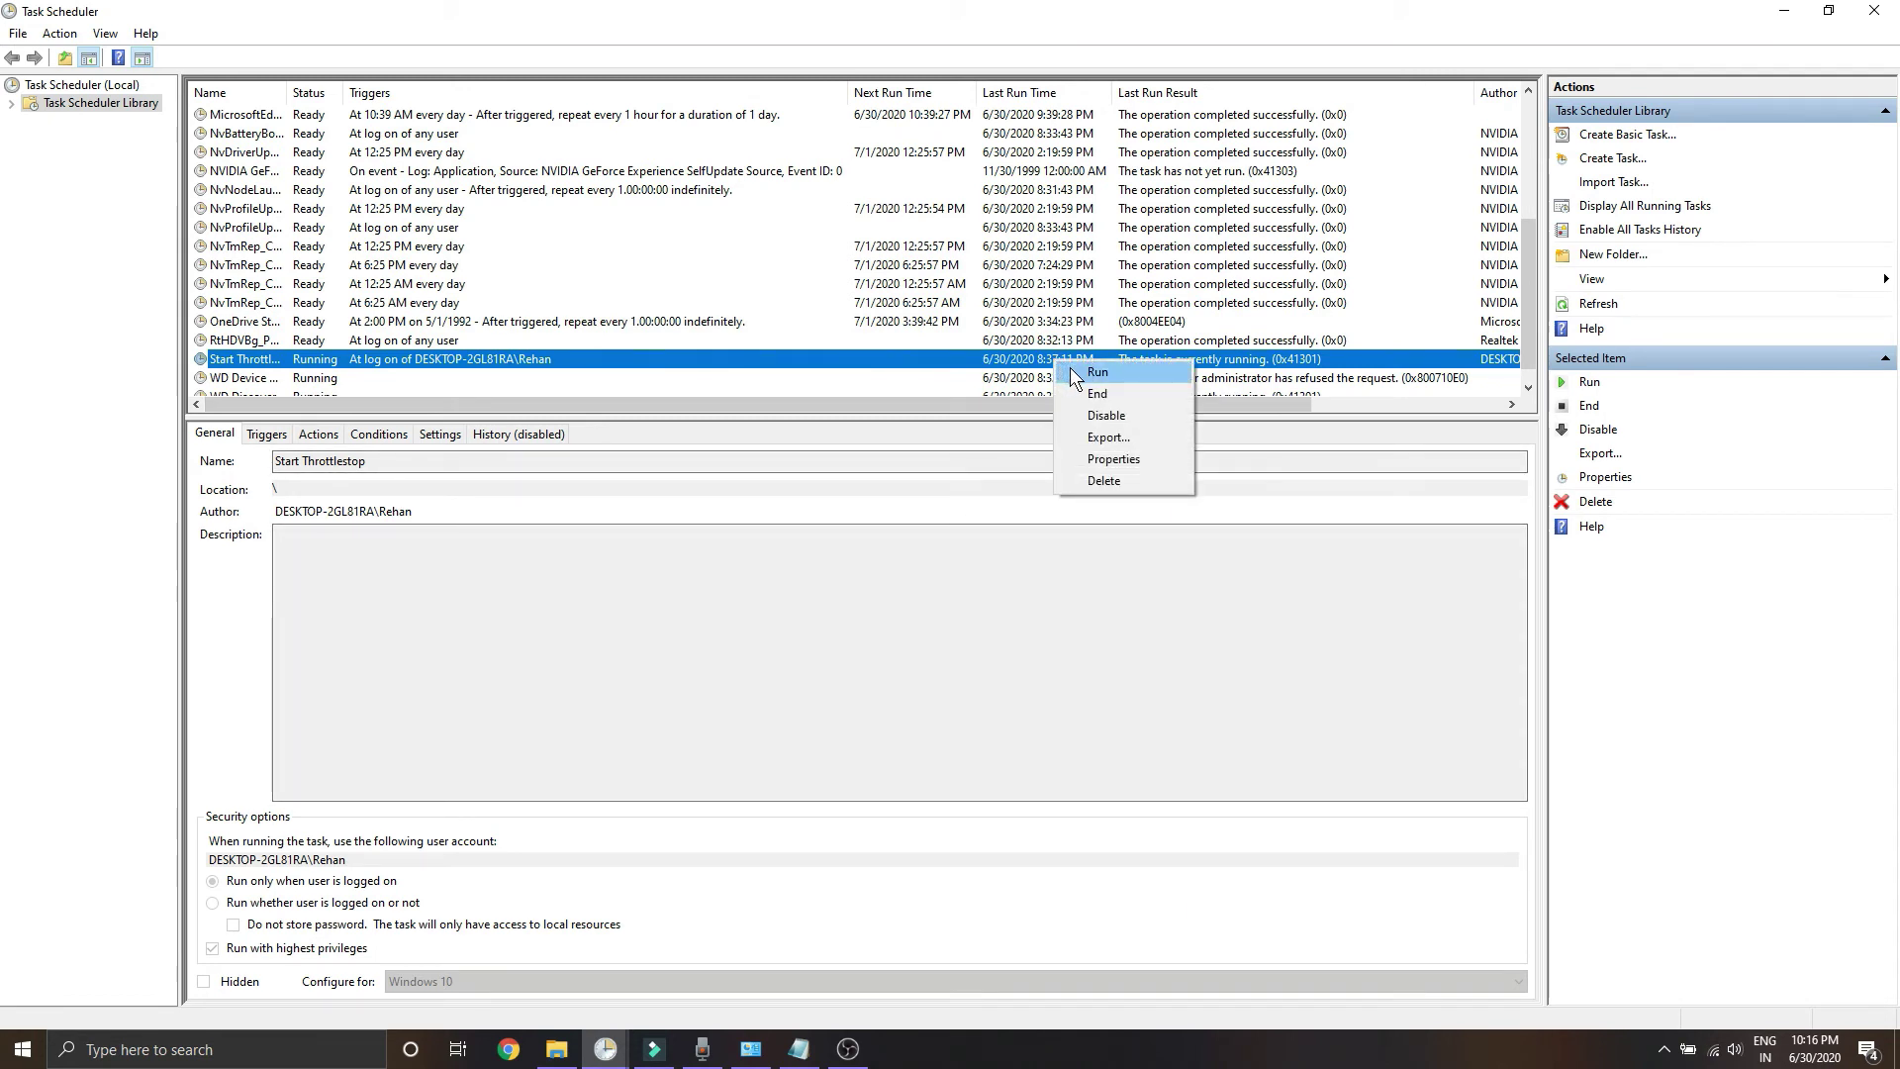
left_click(1639, 1057)
left_click(1662, 1051)
right_click(1687, 969)
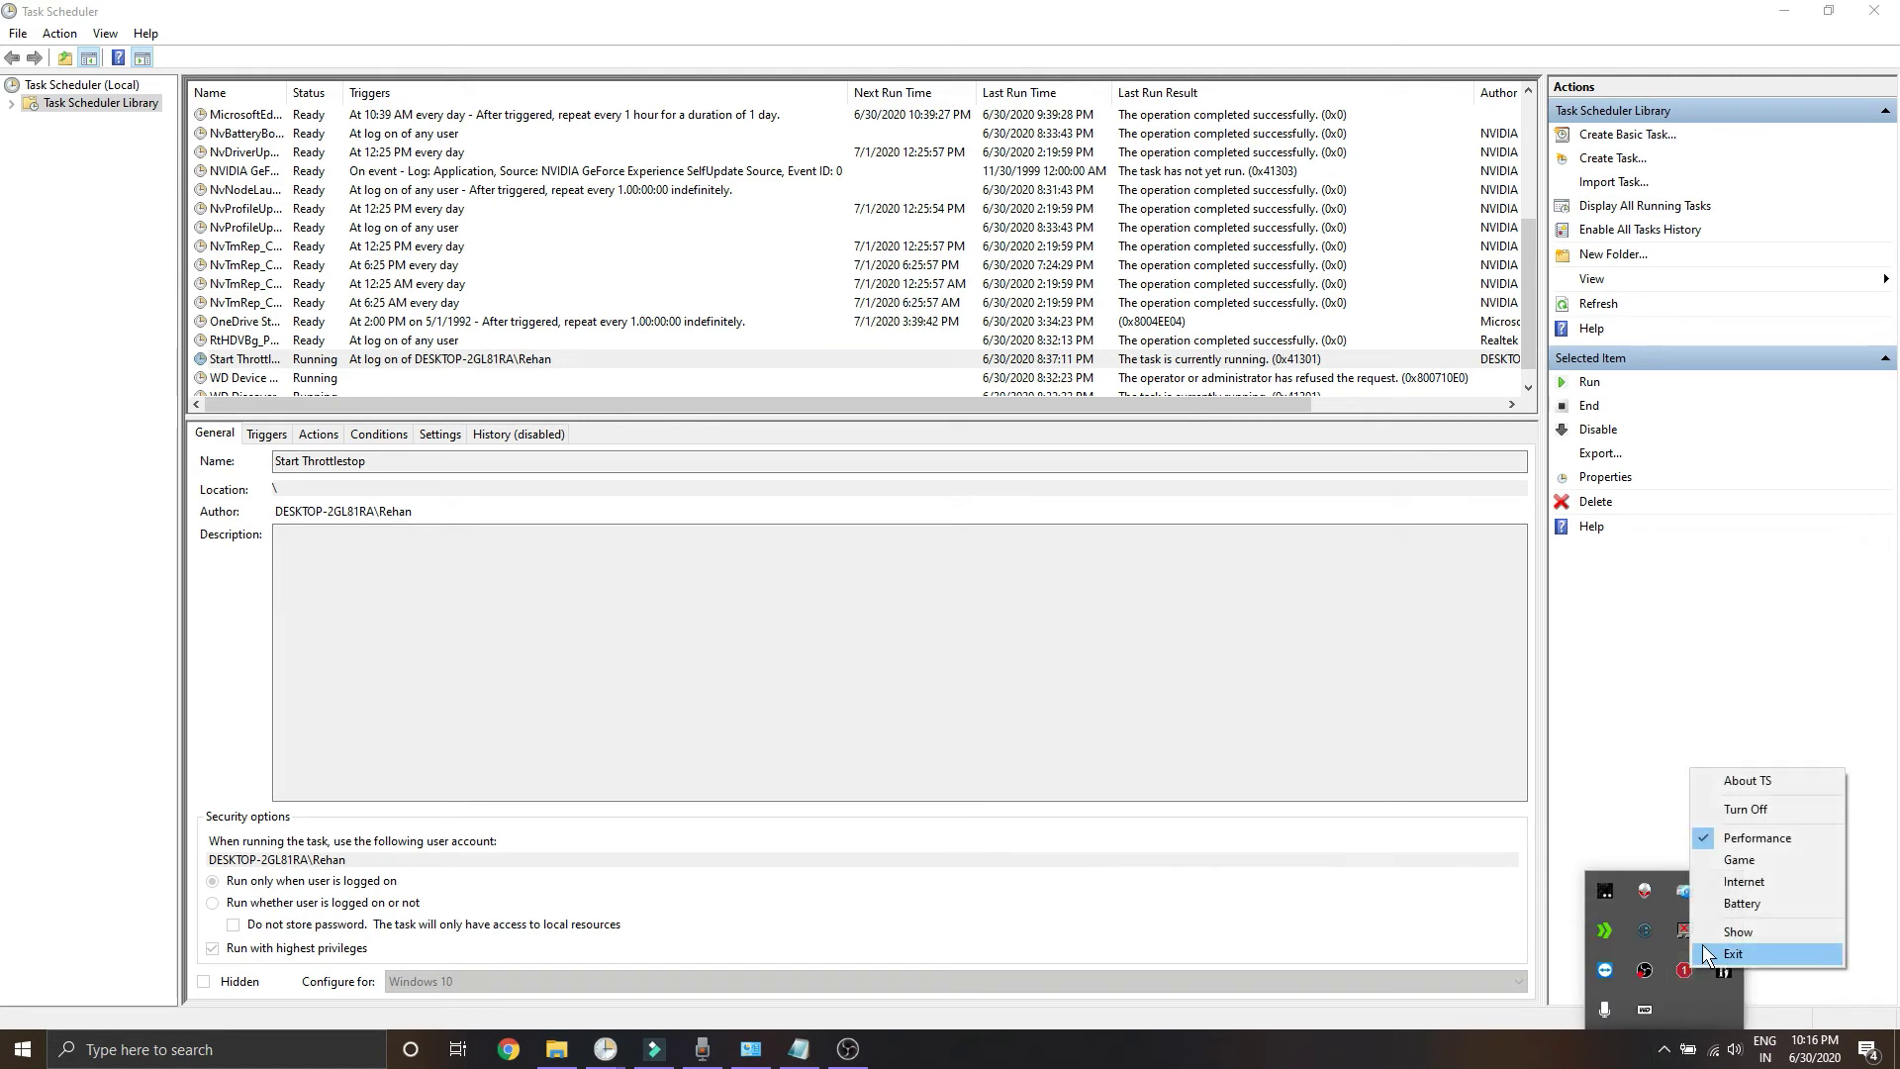
left_click(1702, 950)
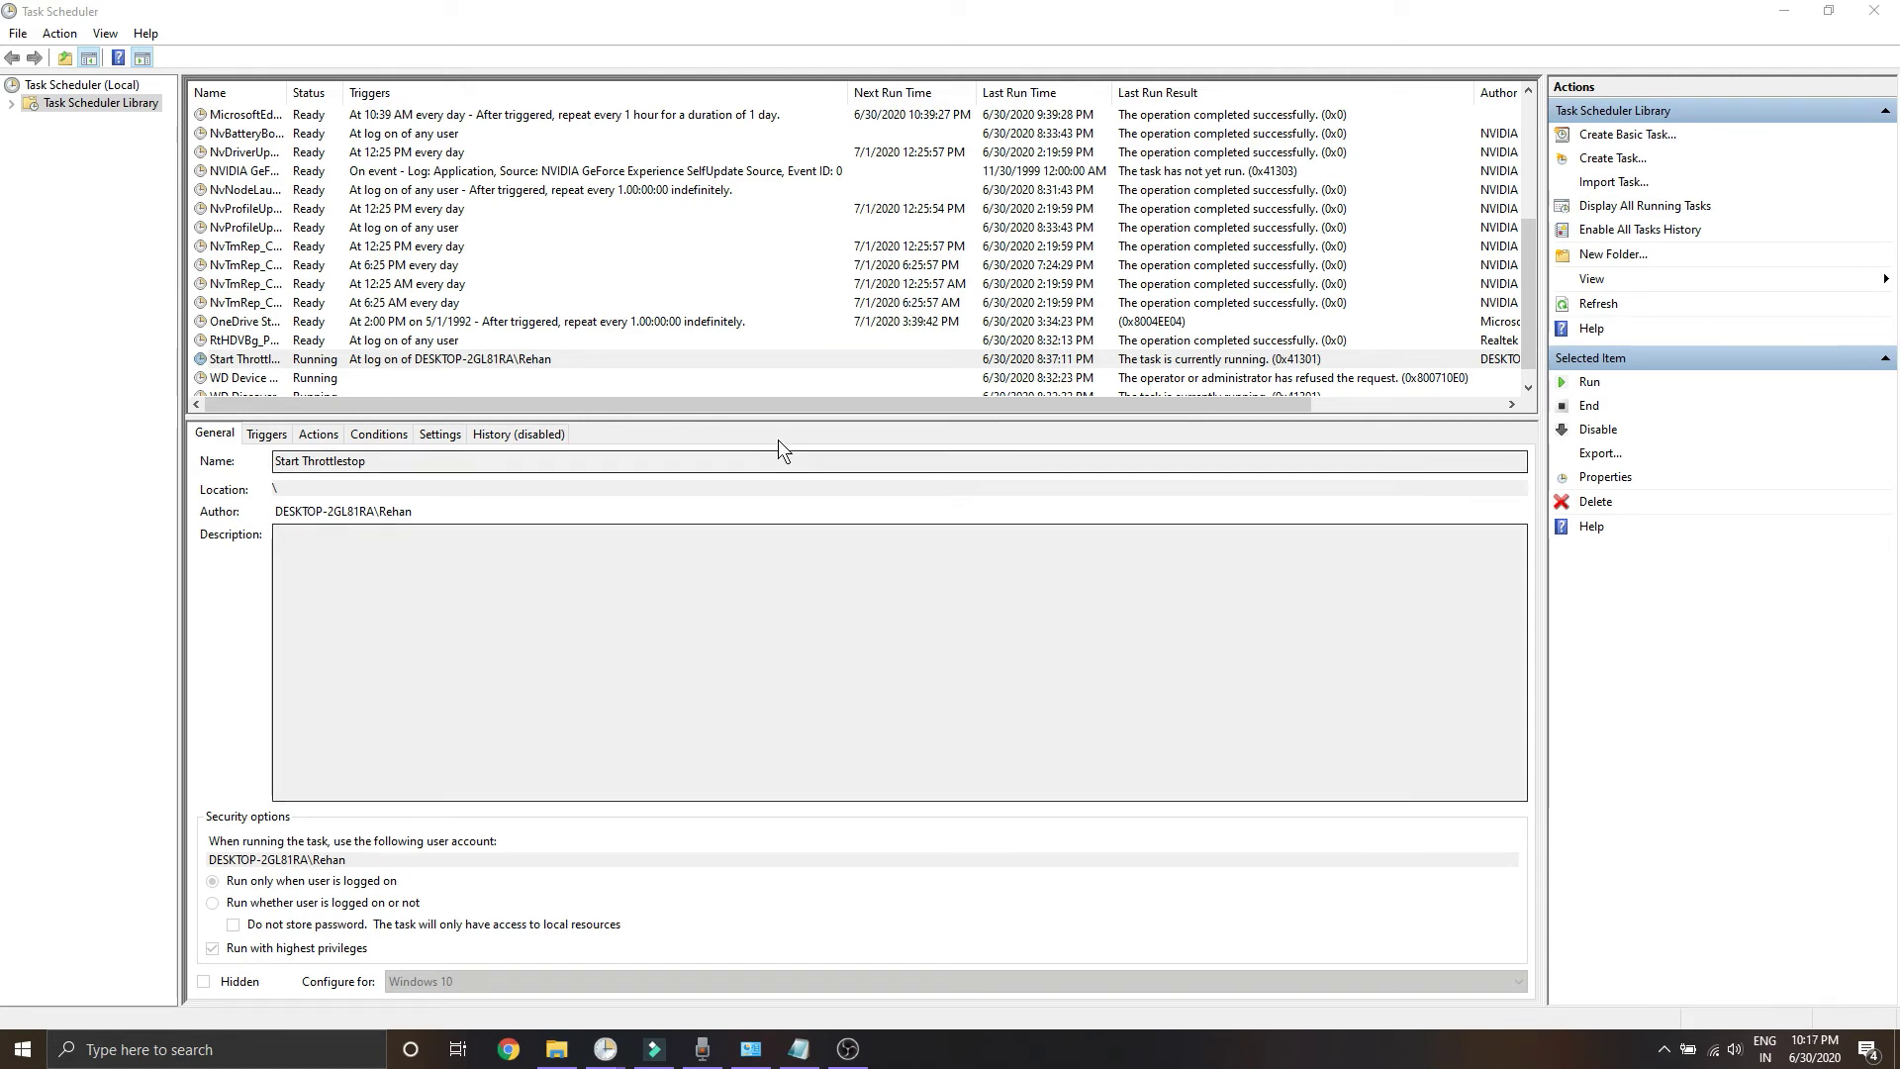
Run the Start Throttlestop task manually and open the relaunched ThrottleStop window from the tray.
left_click(732, 356)
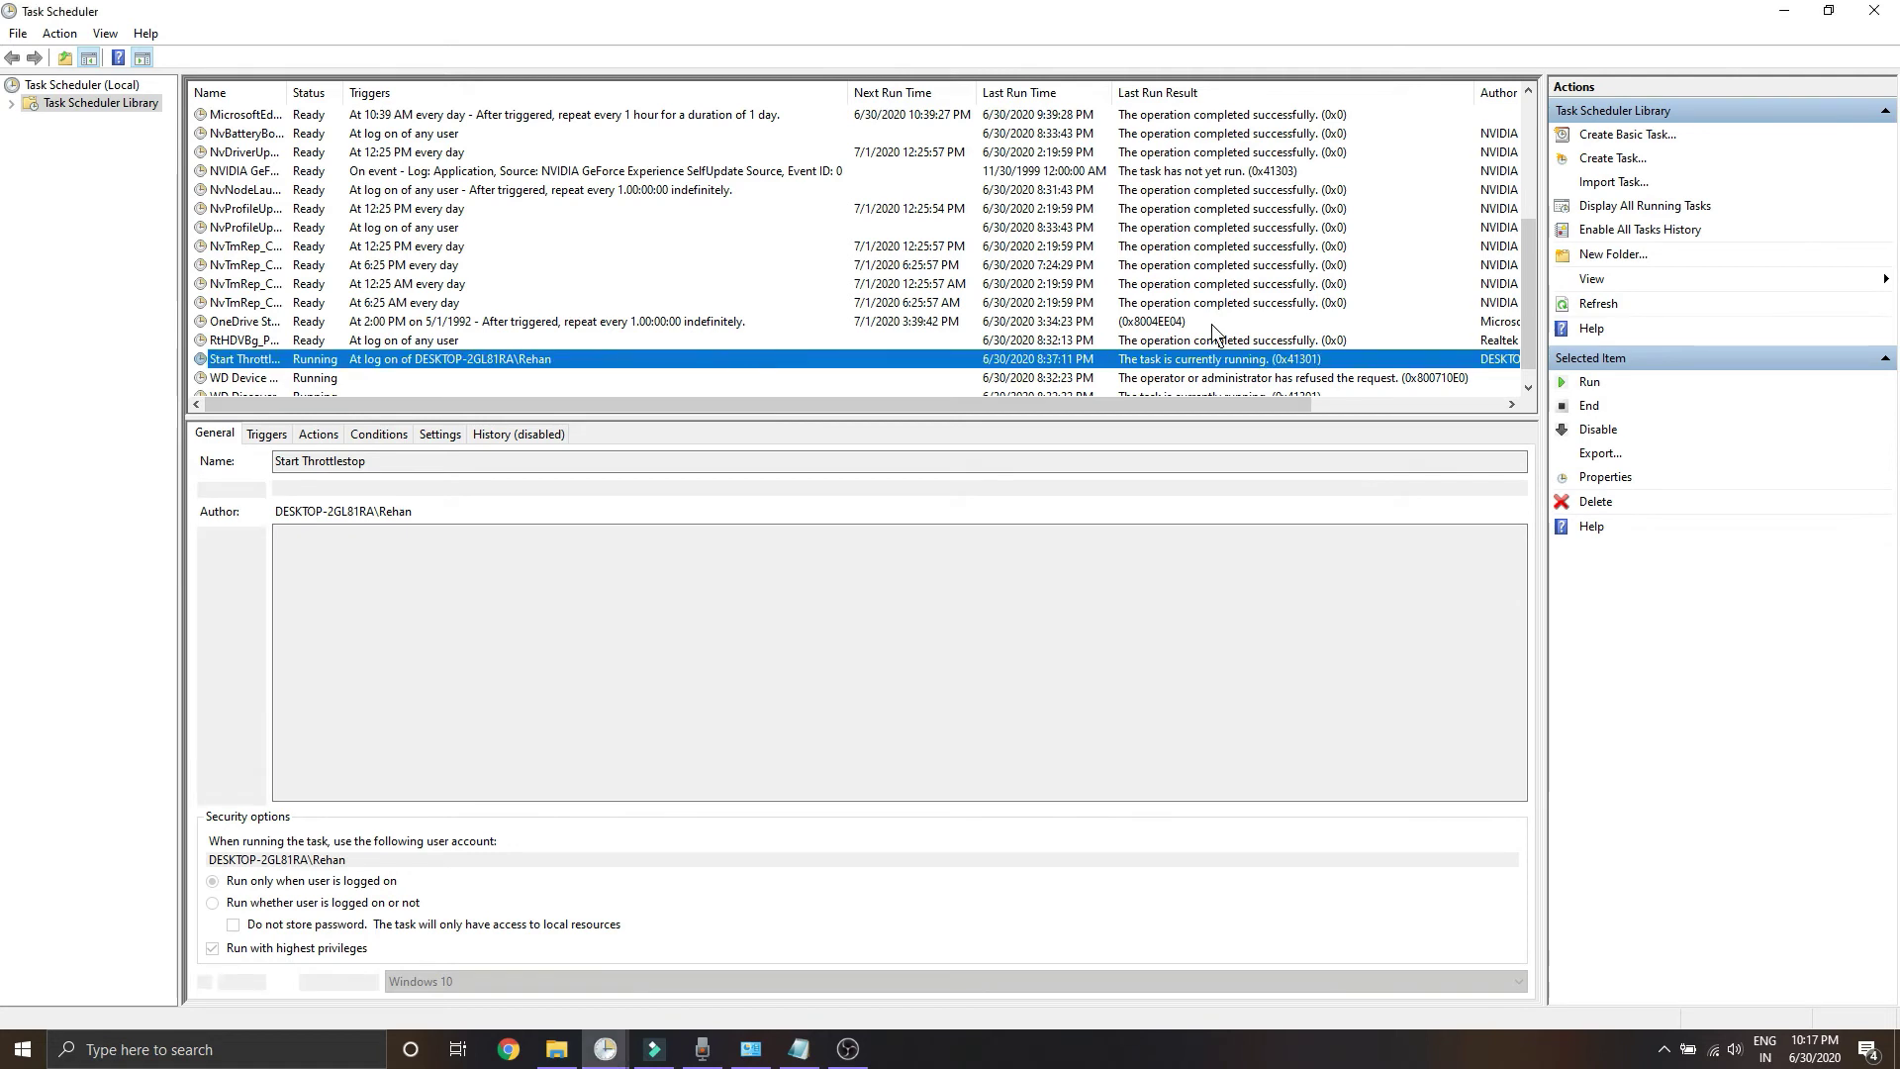
right_click(1369, 354)
left_click(1393, 364)
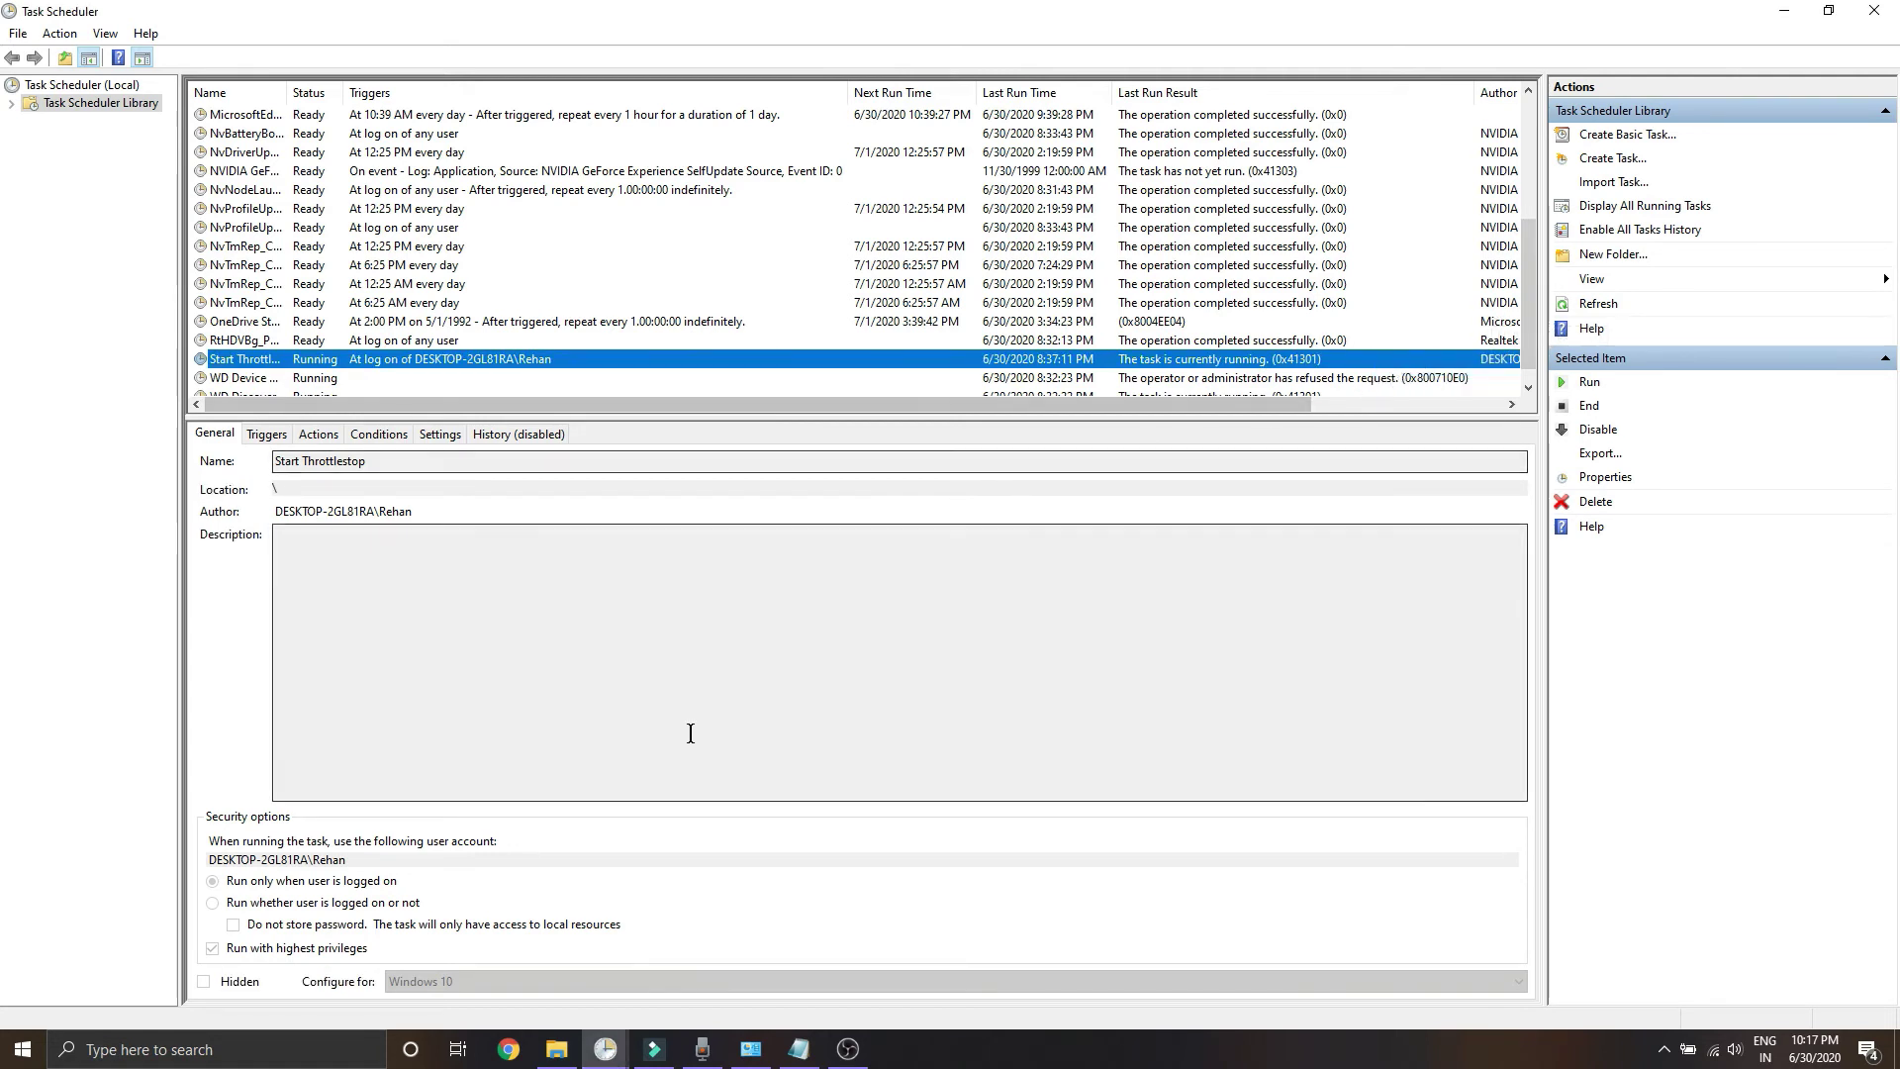
left_click(1666, 1052)
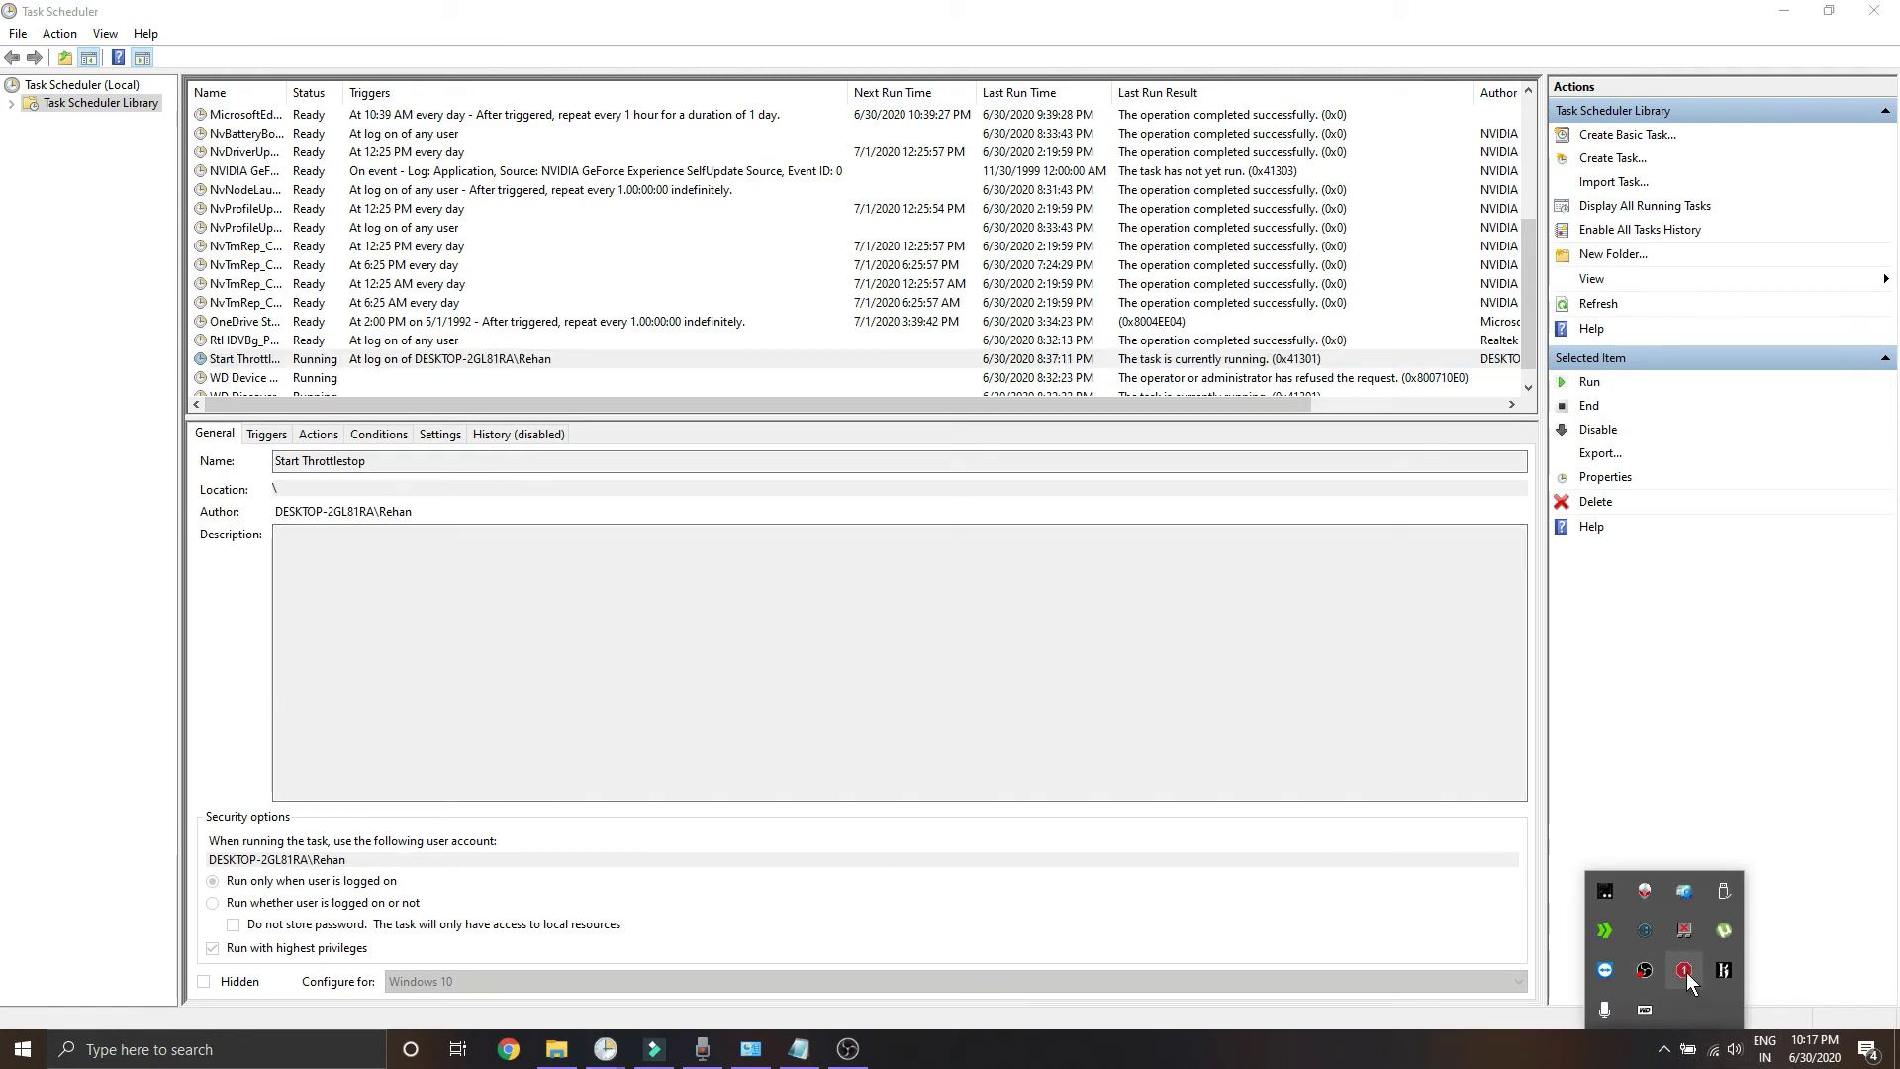
left_click(1684, 970)
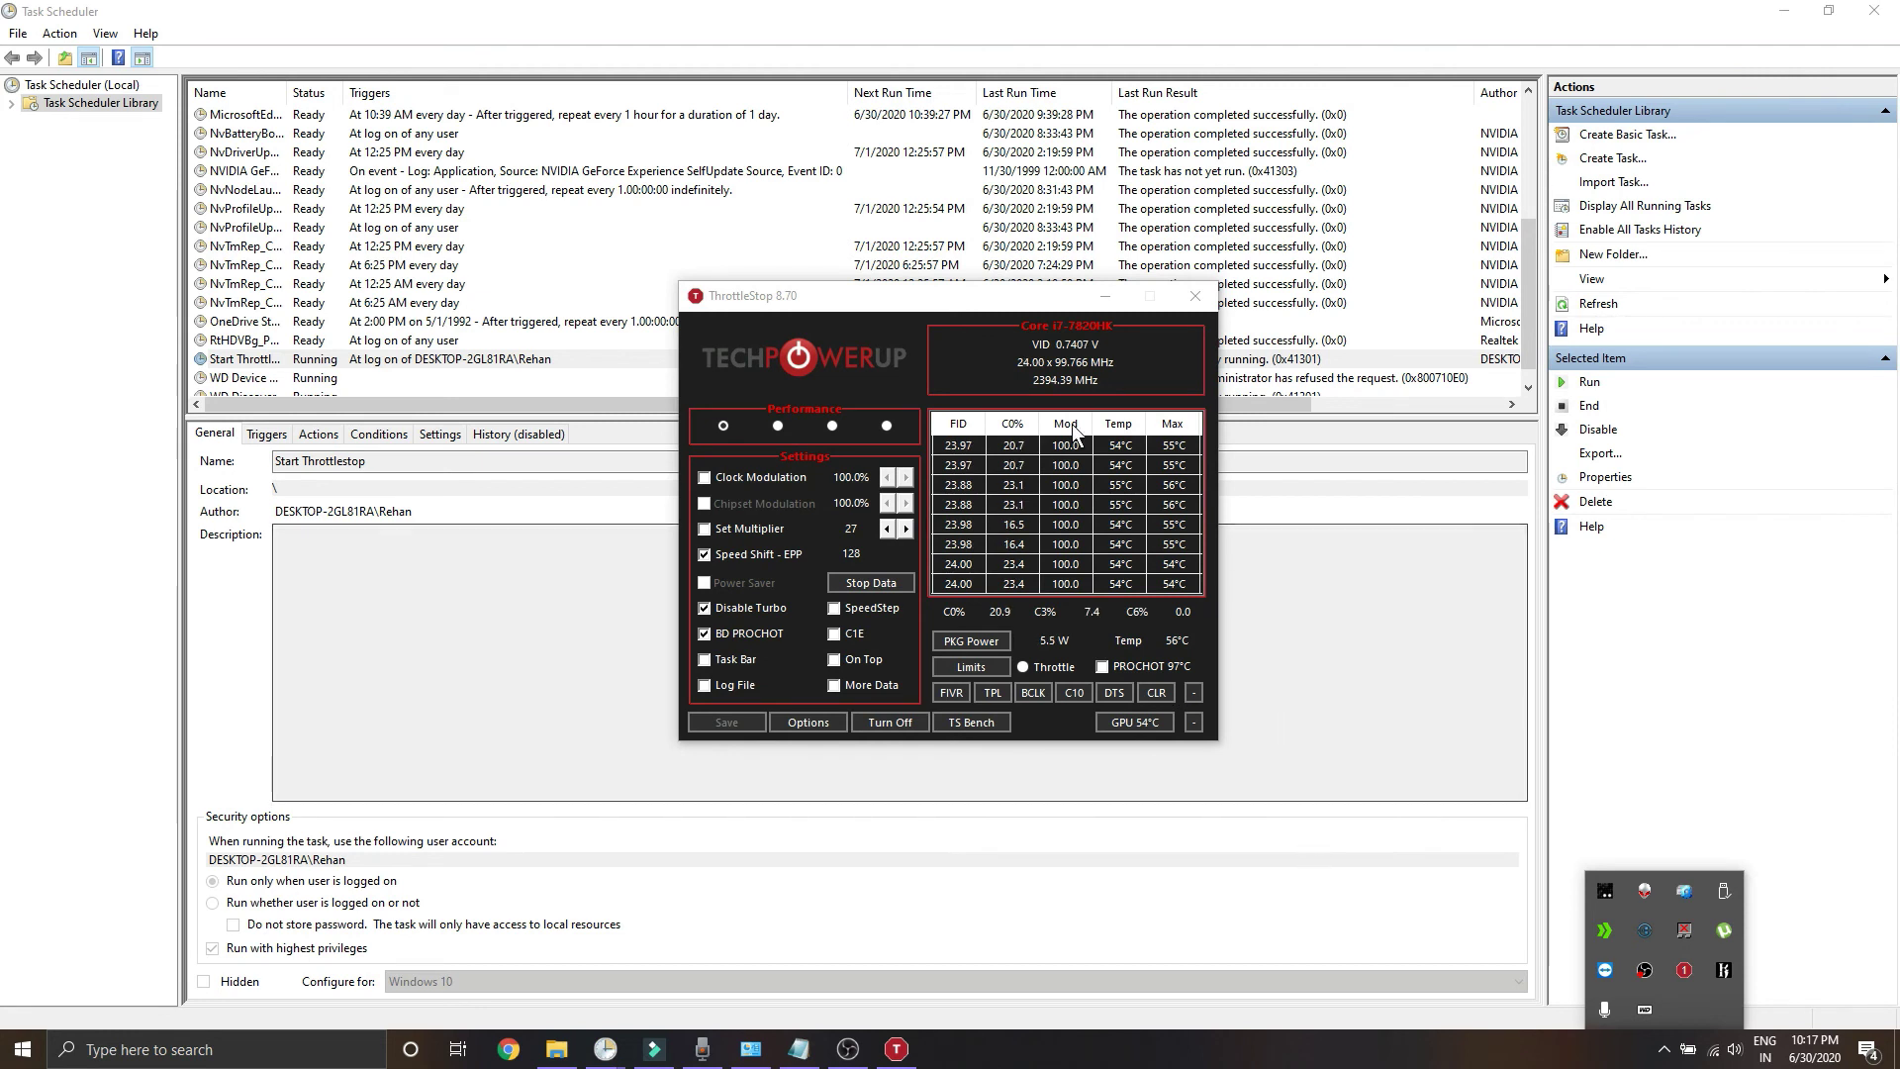
left_click(1664, 1052)
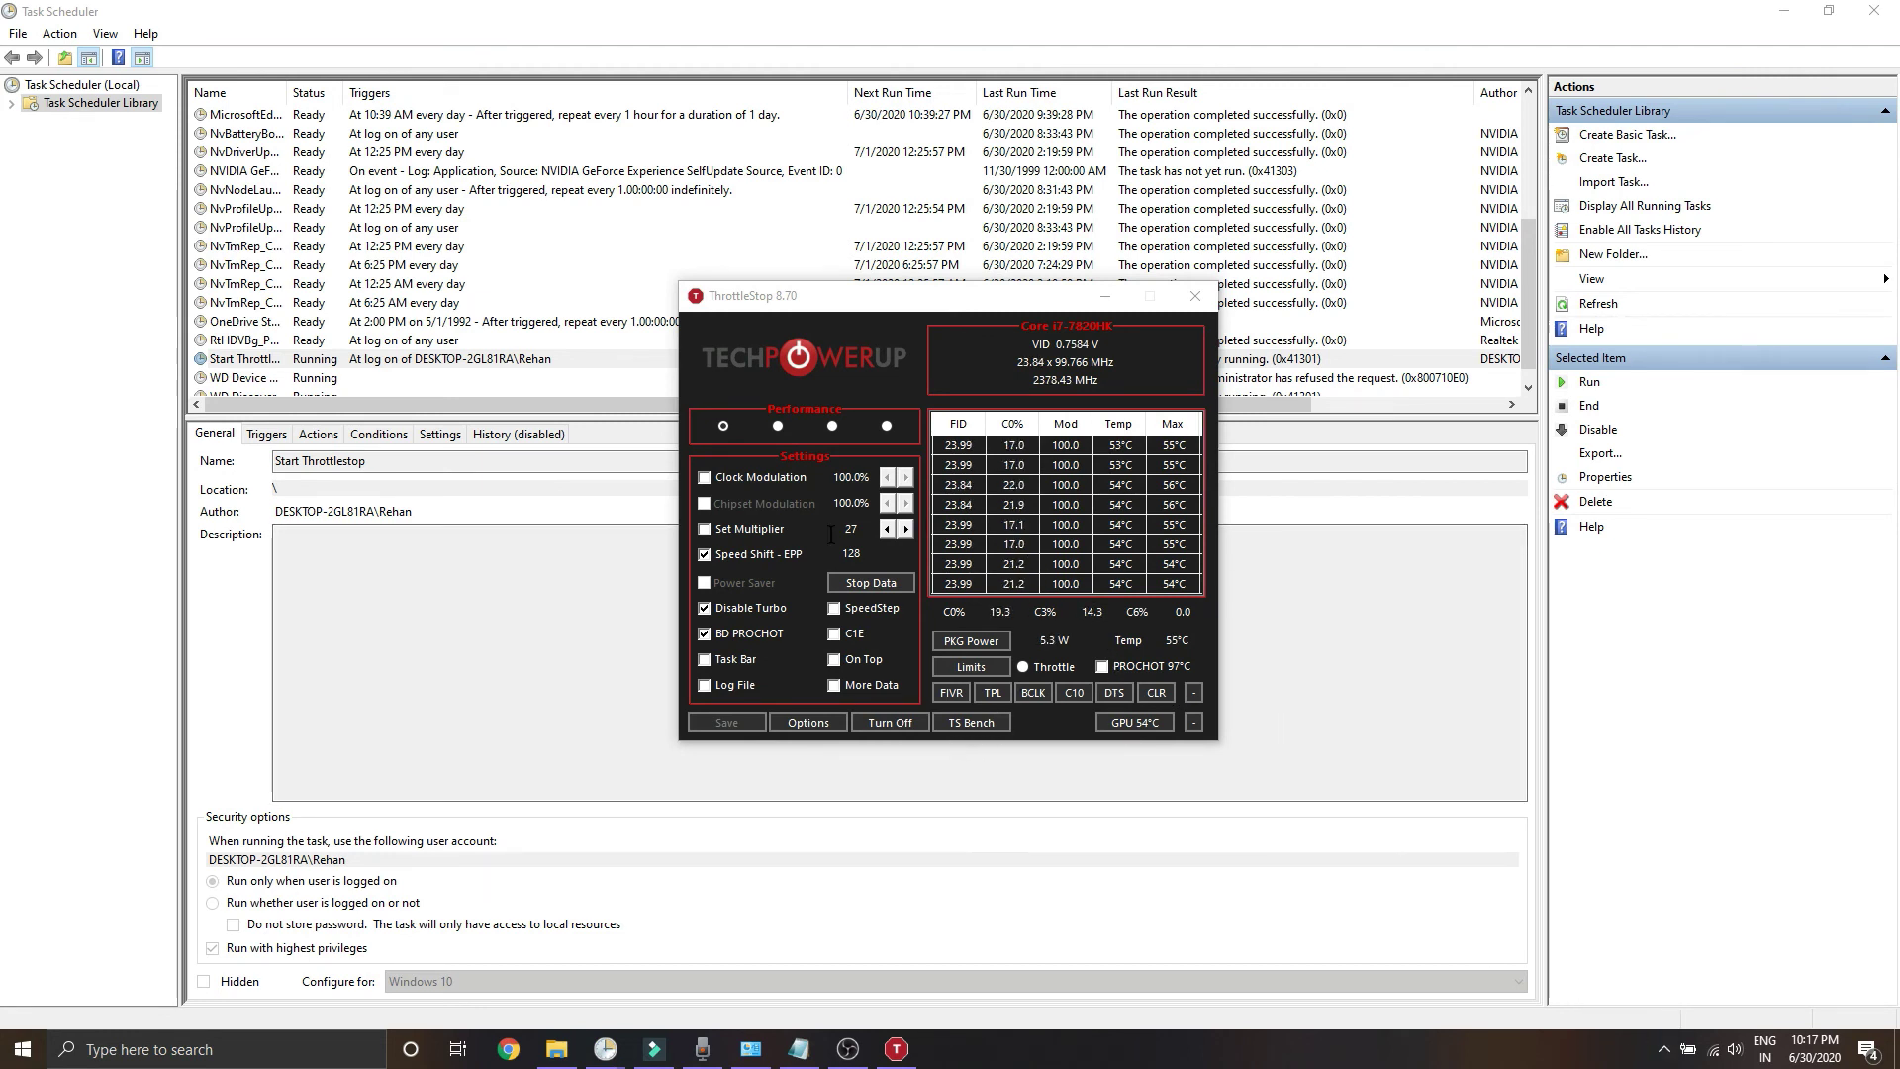